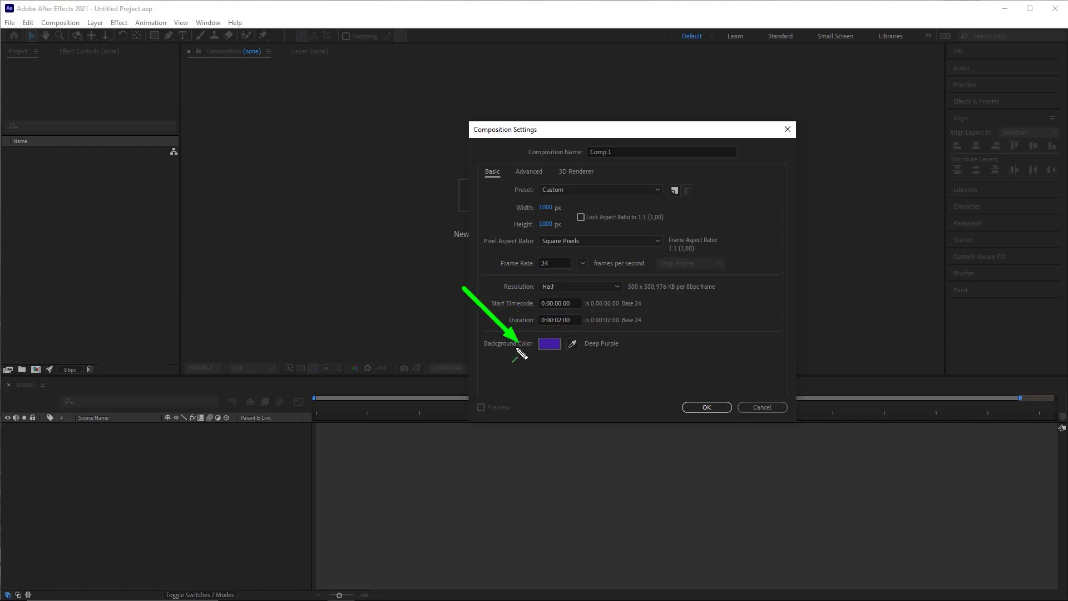
Create a 1000 × 1000 px, 24 fps, two-second composition with background colour 431CA5
left_click(549, 344)
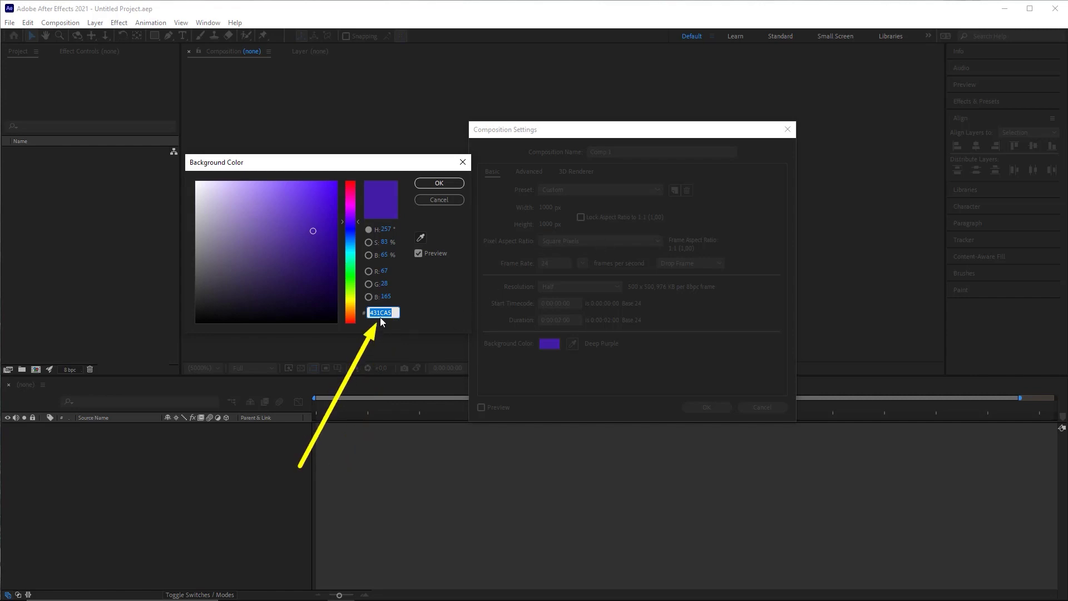
left_click_drag(385, 166, 495, 188)
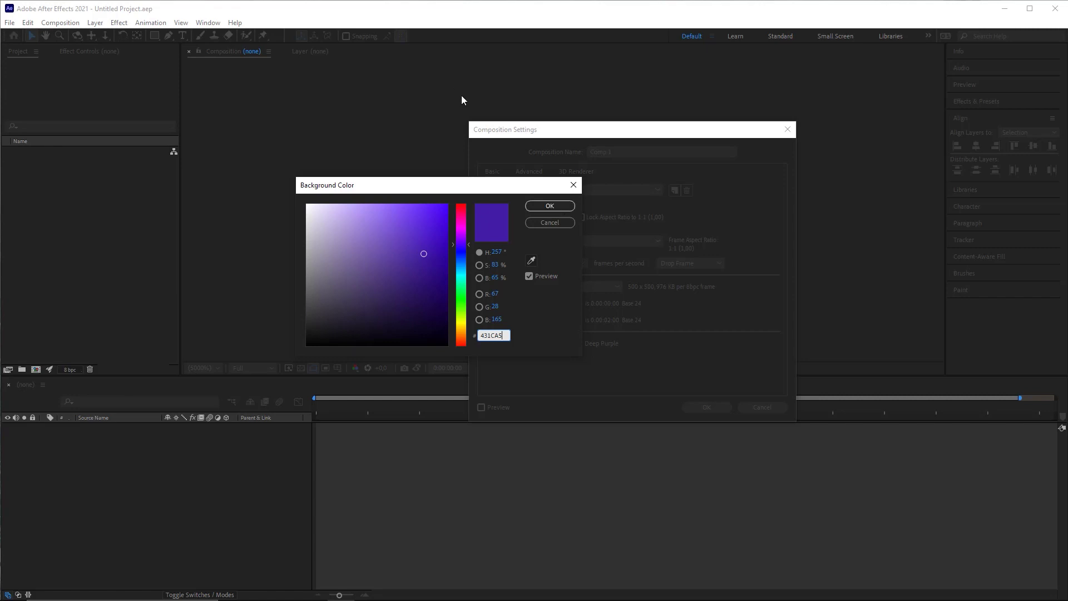
left_click_drag(464, 186, 393, 165)
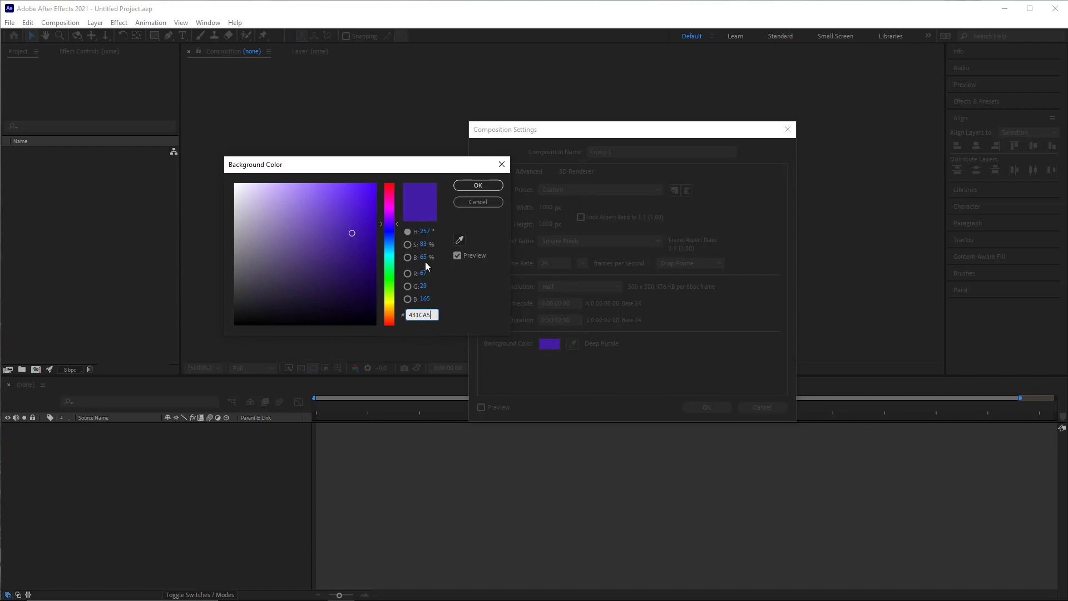
left_click(472, 187)
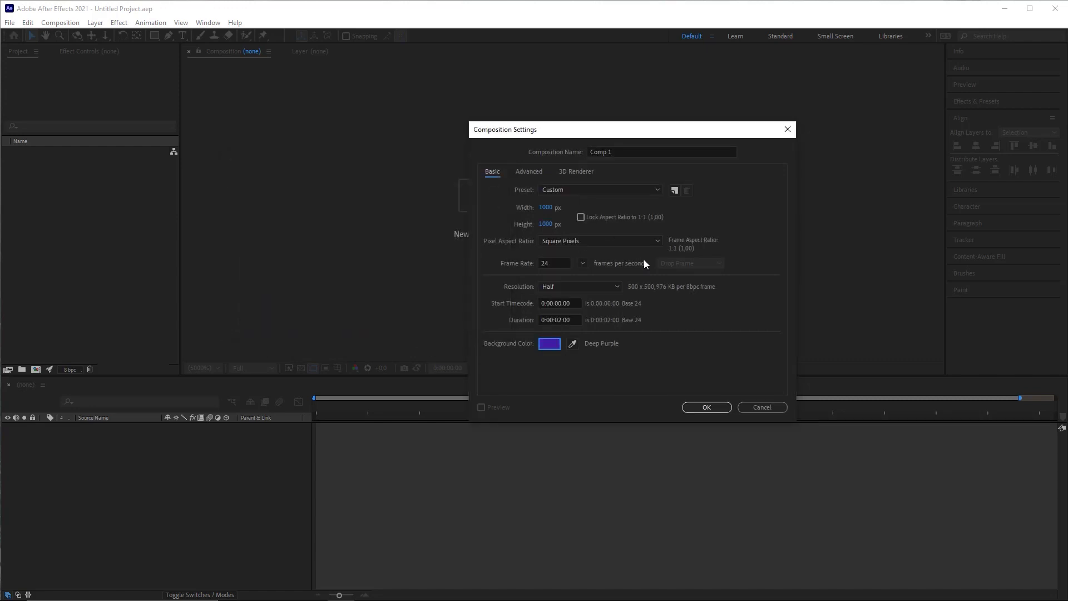
left_click(716, 407)
left_click(164, 483)
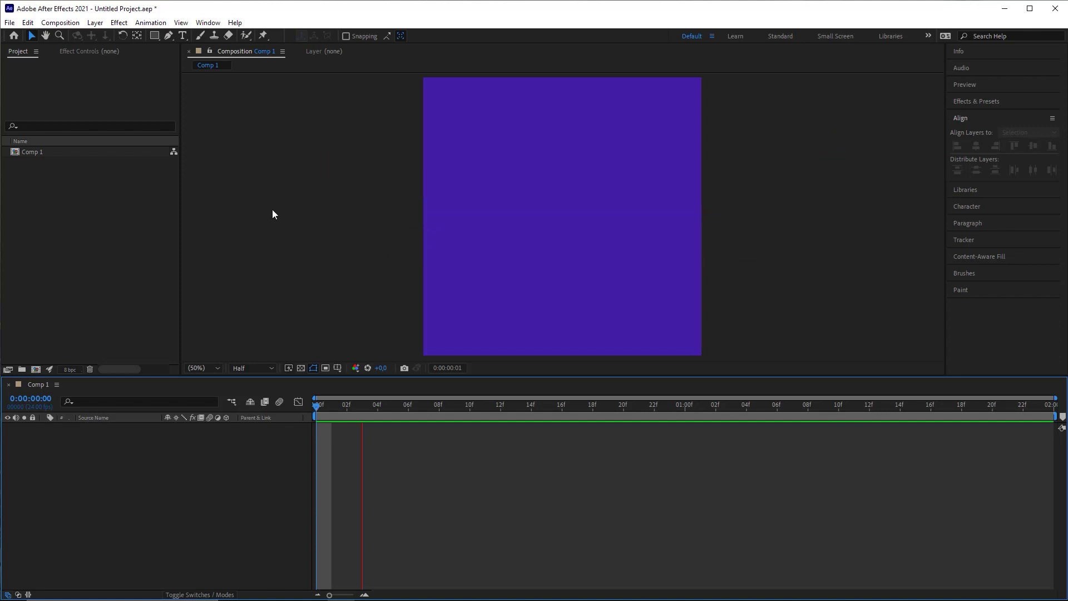
Draw a thin horizontal rectangle about 1188 × 50 px that spans the composition above its centre
left_click(155, 37)
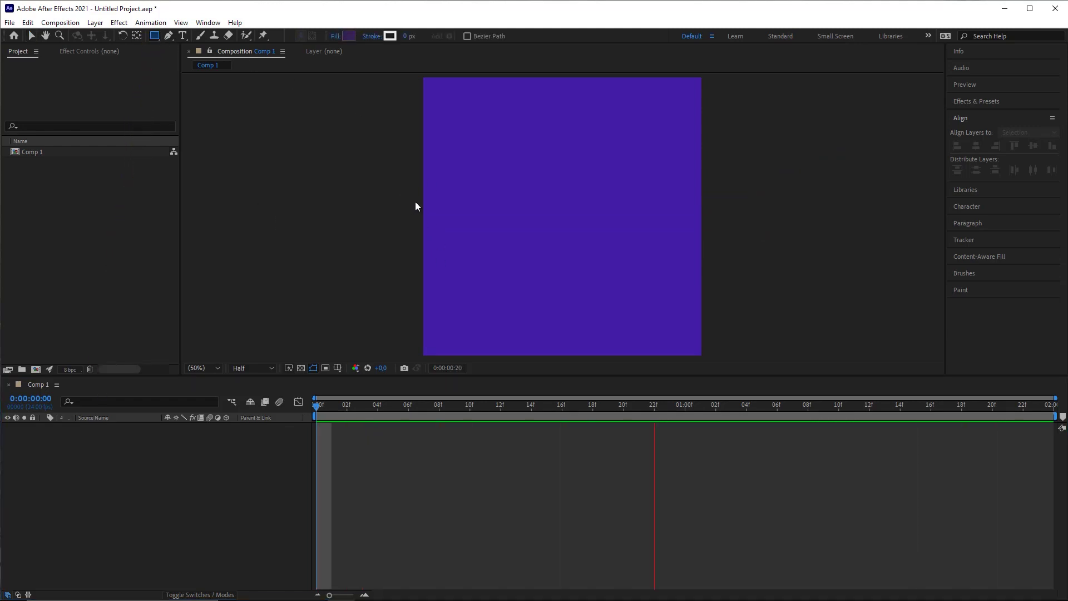
left_click(409, 402)
key("Caps_Lock")
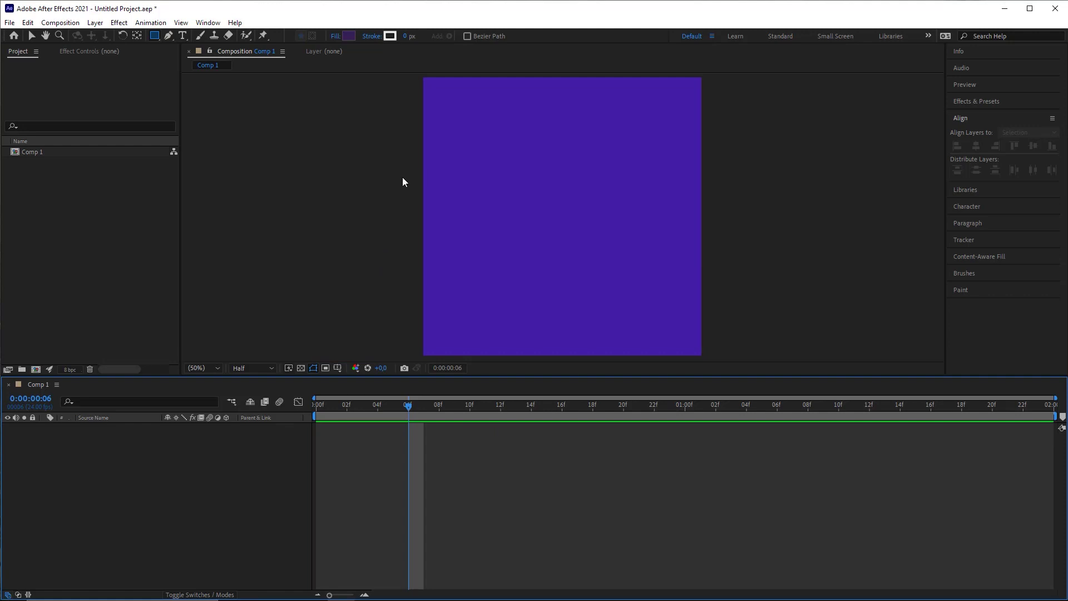
mouse_move(402, 178)
left_mouse_down()
mouse_move(461, 195)
mouse_move(727, 188)
mouse_move(739, 194)
mouse_move(739, 260)
left_mouse_up()
mouse_move(738, 221)
left_mouse_down()
mouse_move(736, 303)
mouse_move(733, 193)
left_mouse_up()
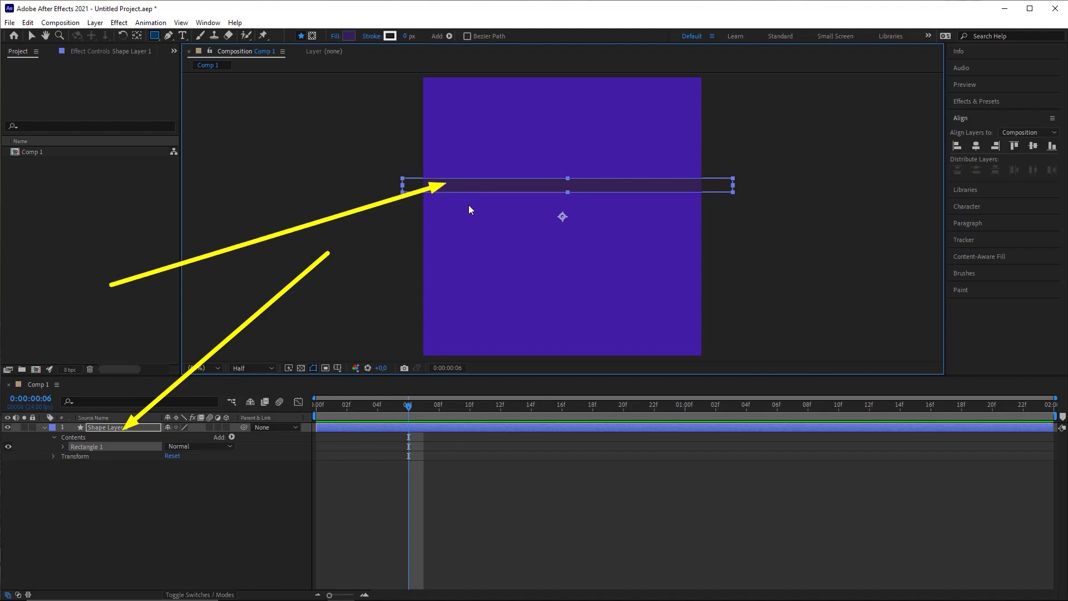
Set the rectangle's fill colour to red FC3A52
left_click(348, 36)
left_click_drag(401, 163, 545, 157)
type("FC3A52")
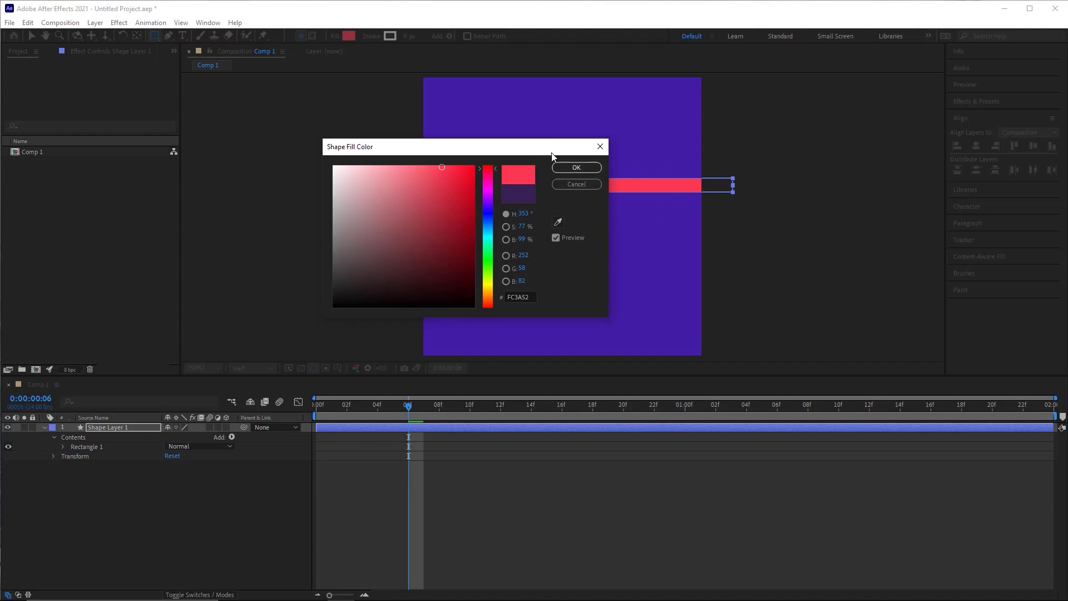
left_click(573, 172)
left_click(471, 526)
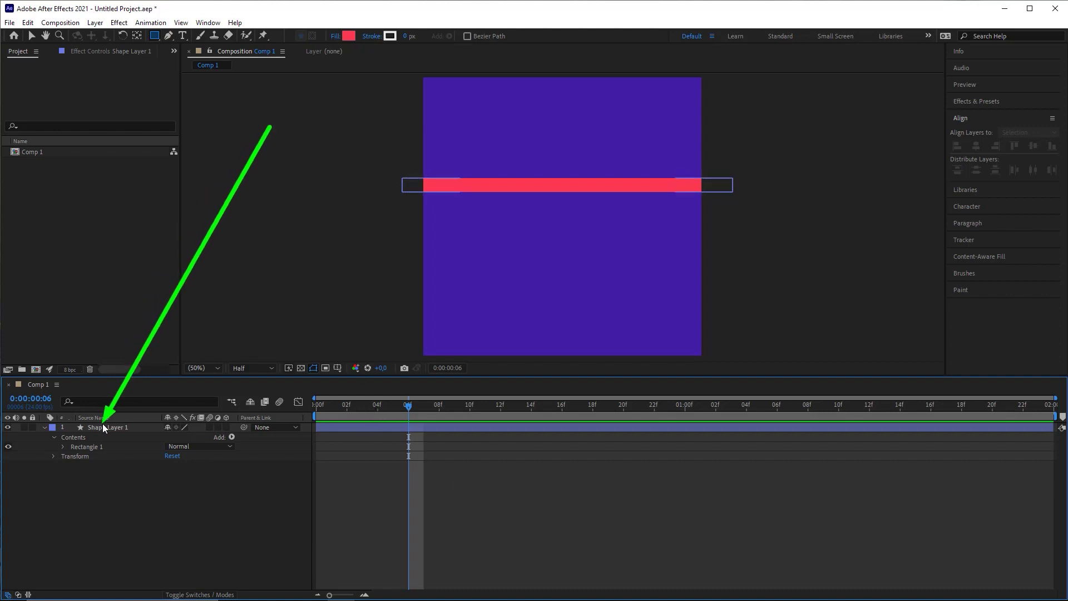
Set the width in the rectangle path's size to 1000 px
left_click(78, 447)
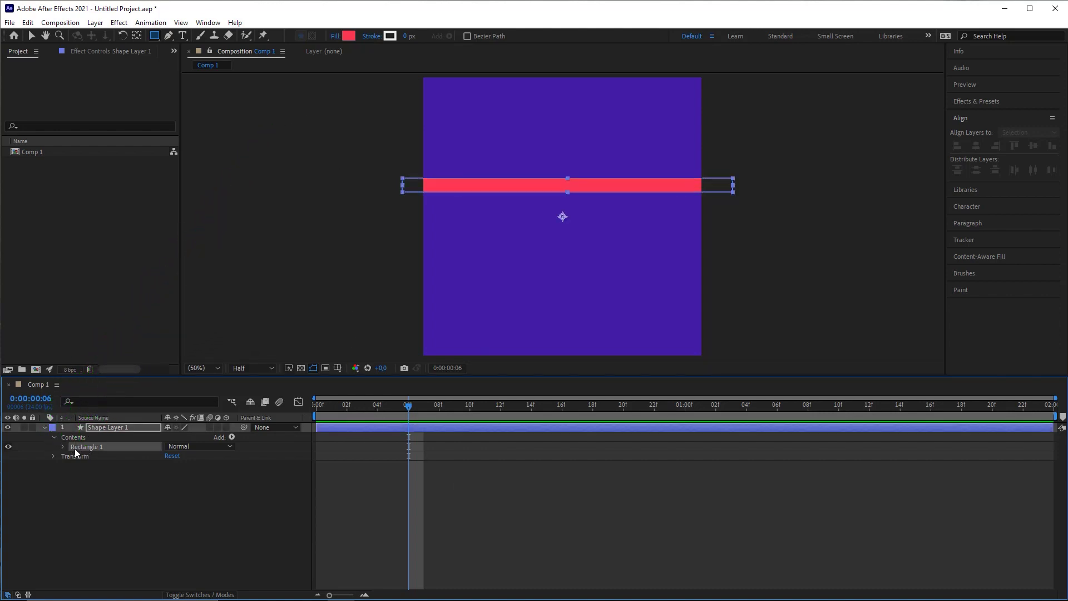
left_click(63, 447)
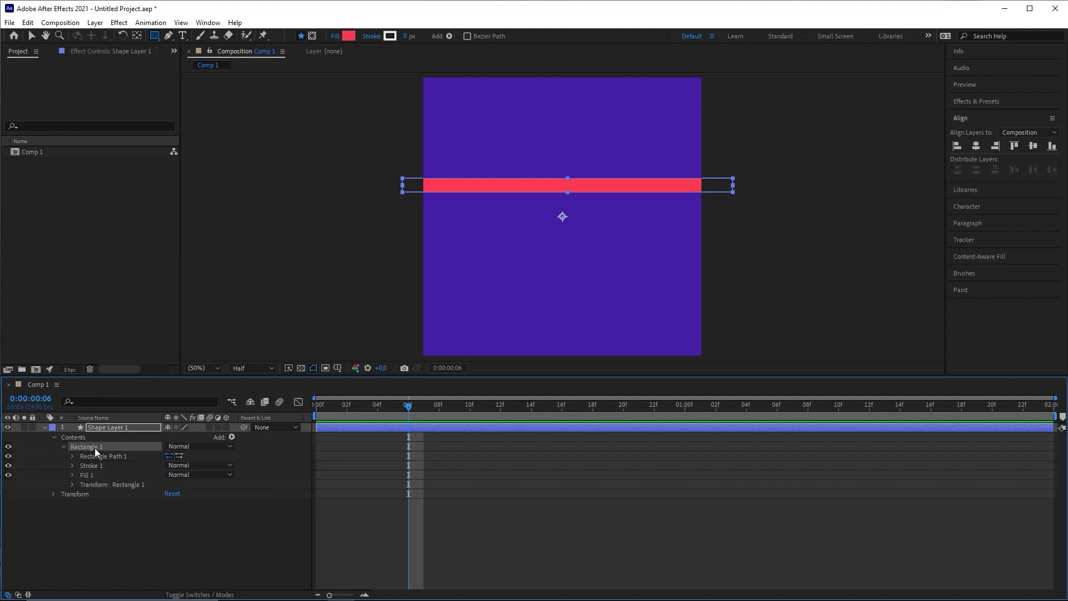
left_click(102, 455)
left_click(73, 456)
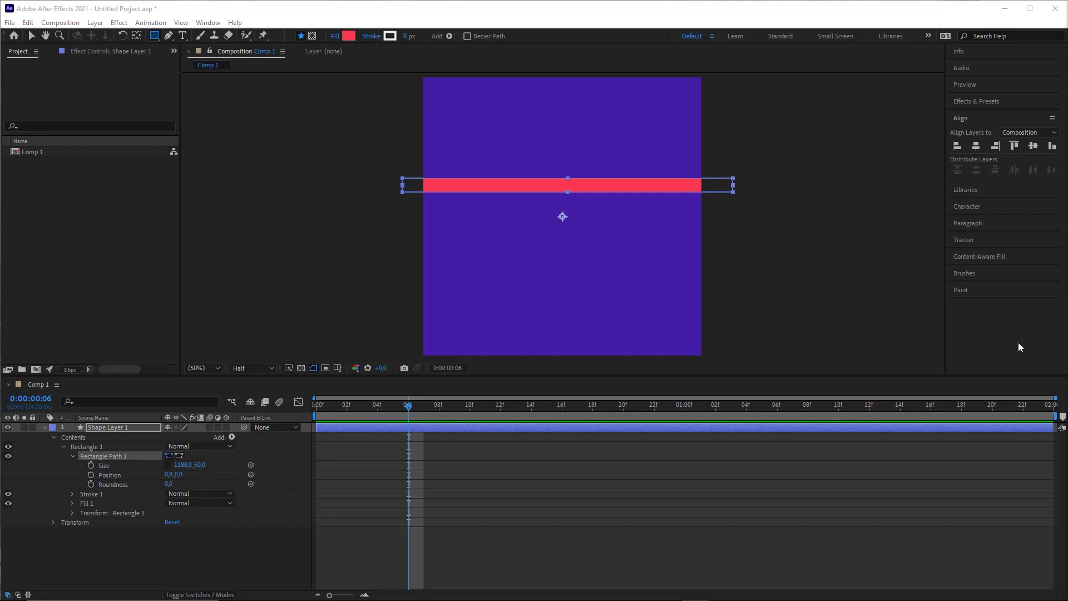
left_click(135, 465)
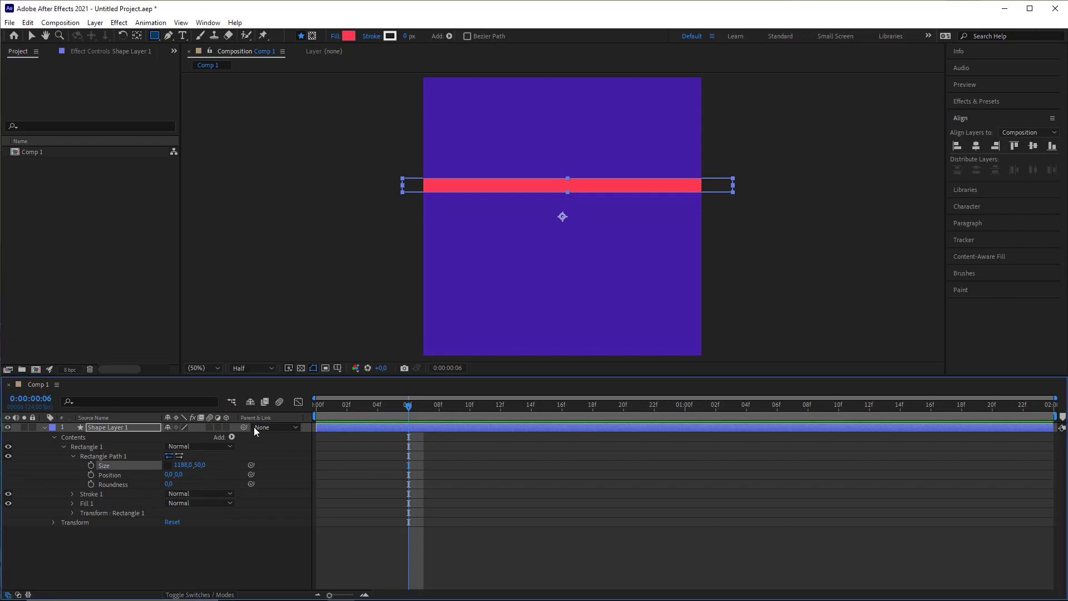
mouse_move(185, 464)
left_mouse_down()
mouse_move(193, 460)
mouse_move(15, 475)
mouse_move(189, 461)
left_mouse_up()
left_click(190, 461)
key("Return")
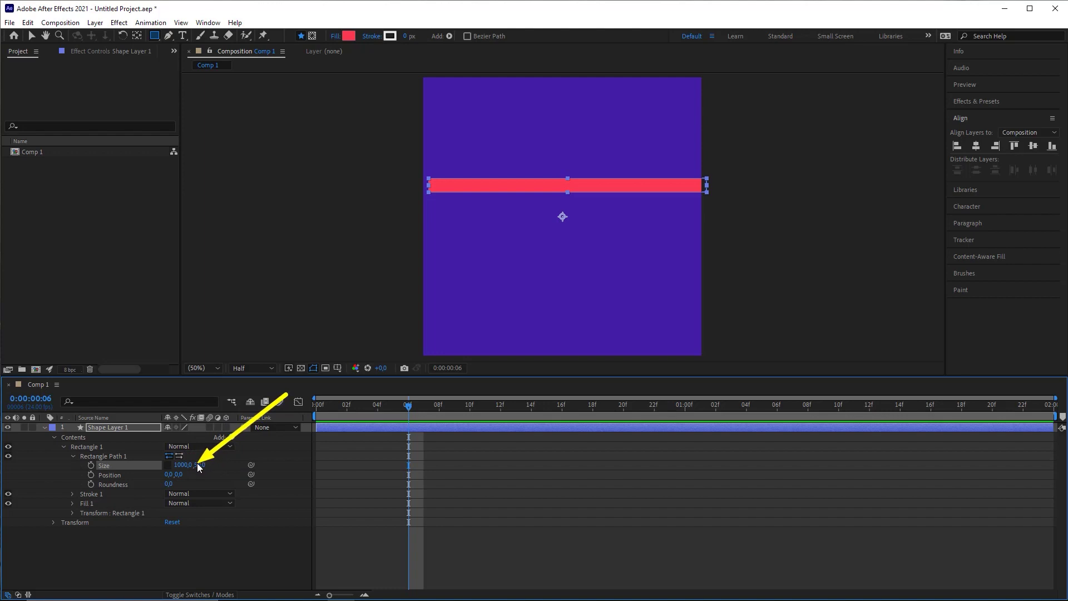
Align the red strip's layer to the horizontal and vertical centre of the composition
left_click(105, 428)
left_click(45, 429)
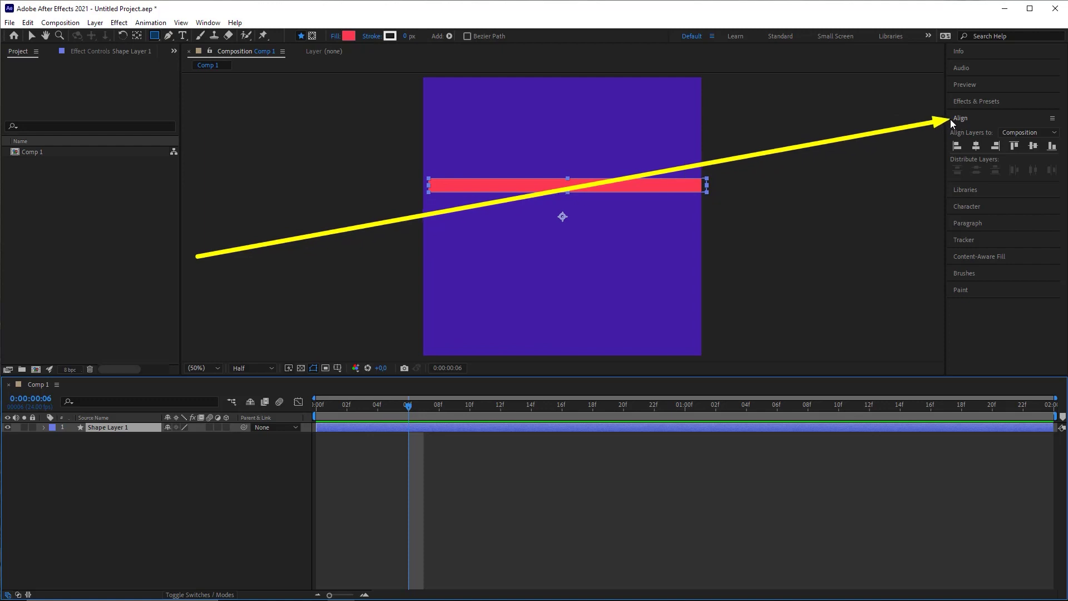
left_click(208, 23)
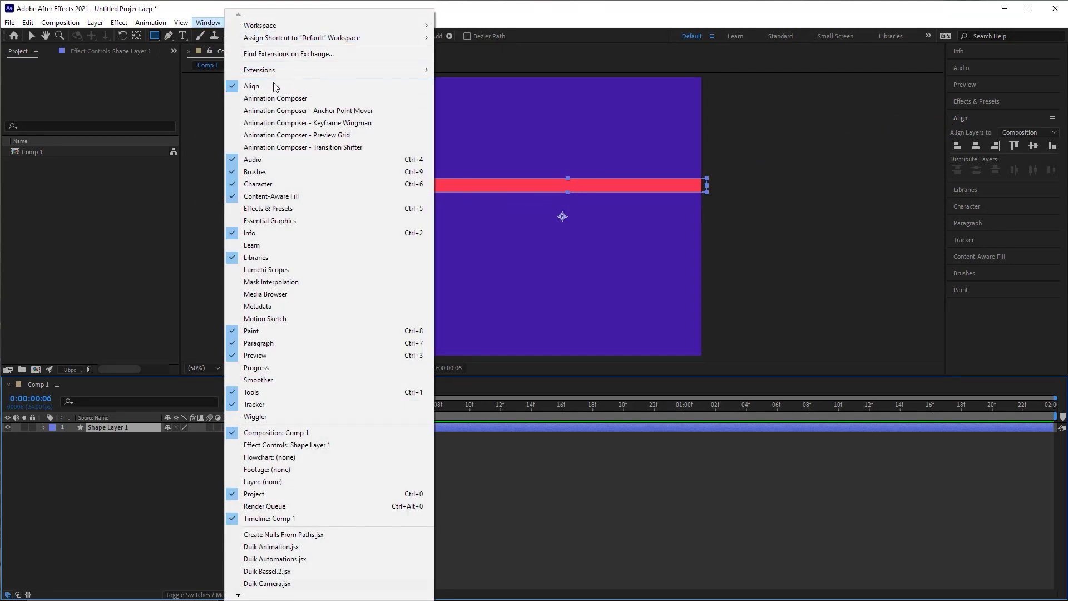
left_click(787, 18)
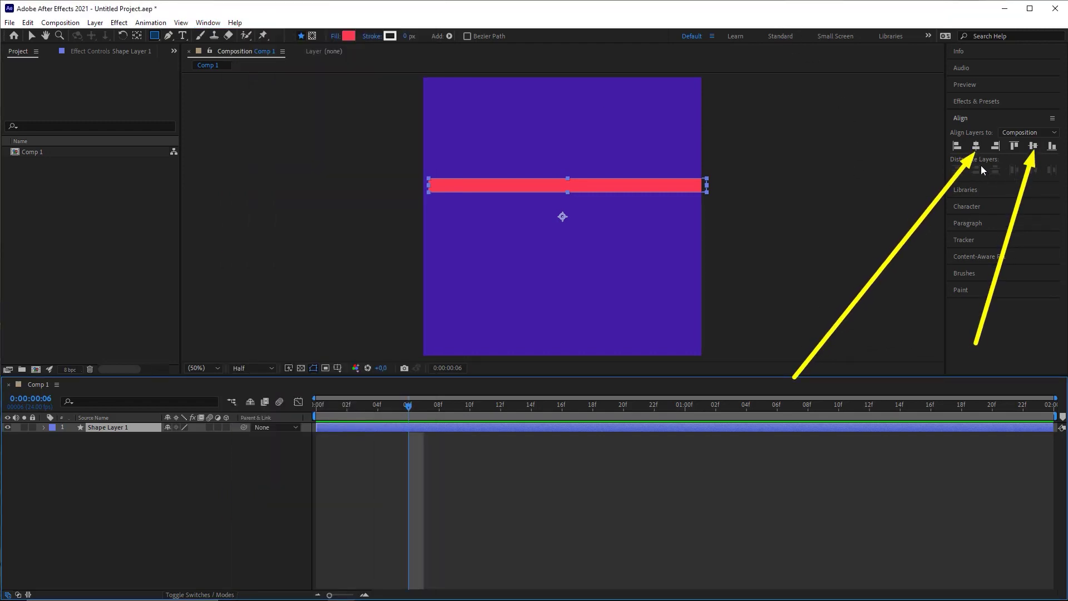
left_click(976, 146)
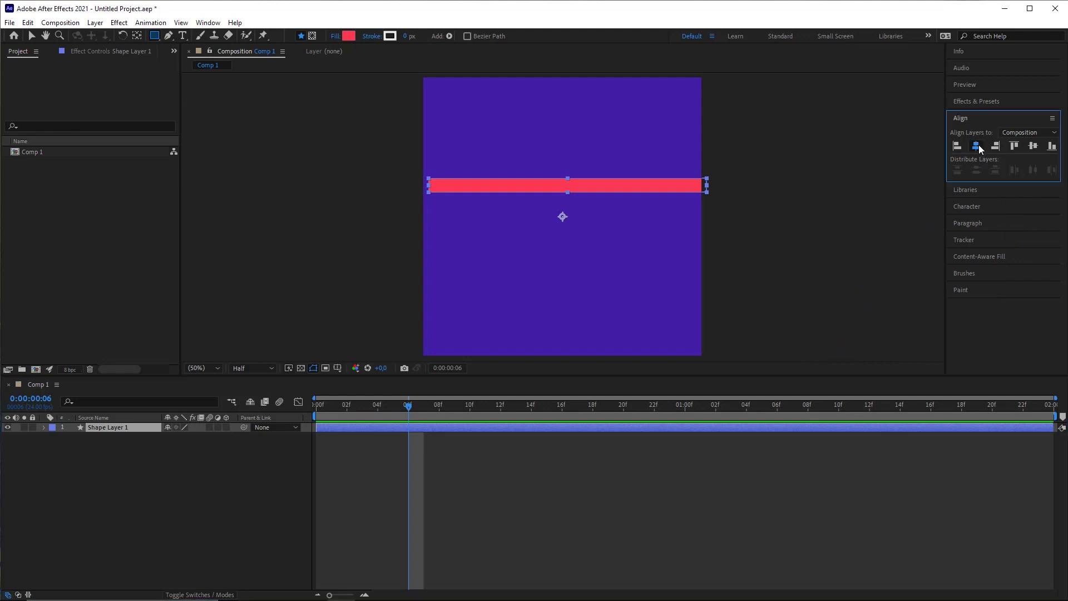
left_click(1031, 147)
left_click(464, 504)
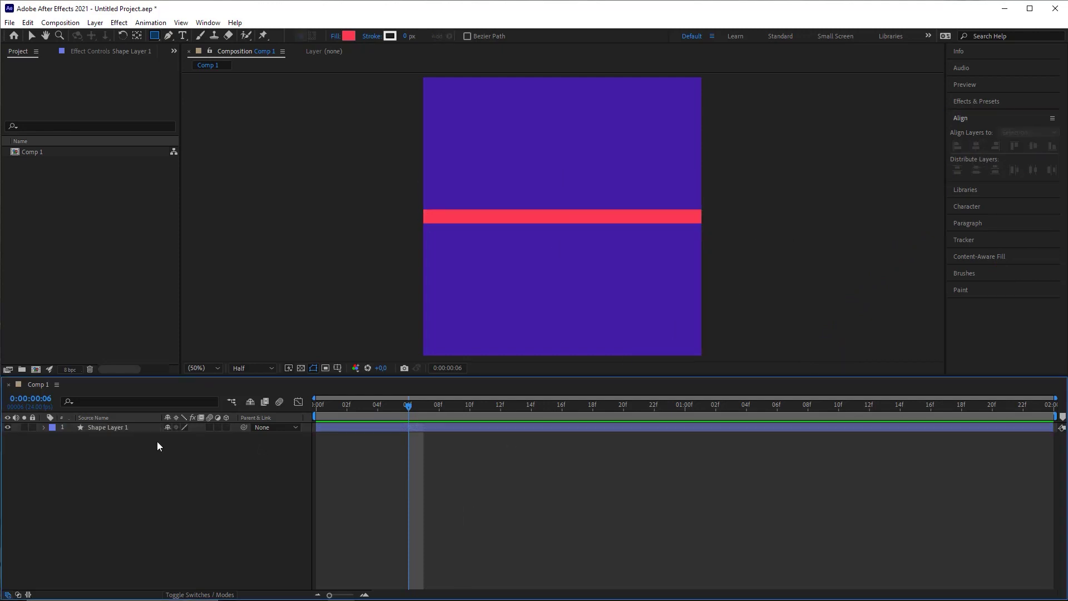
Duplicate the red strip's layer and move the copy directly beneath the original strip
left_click(146, 431)
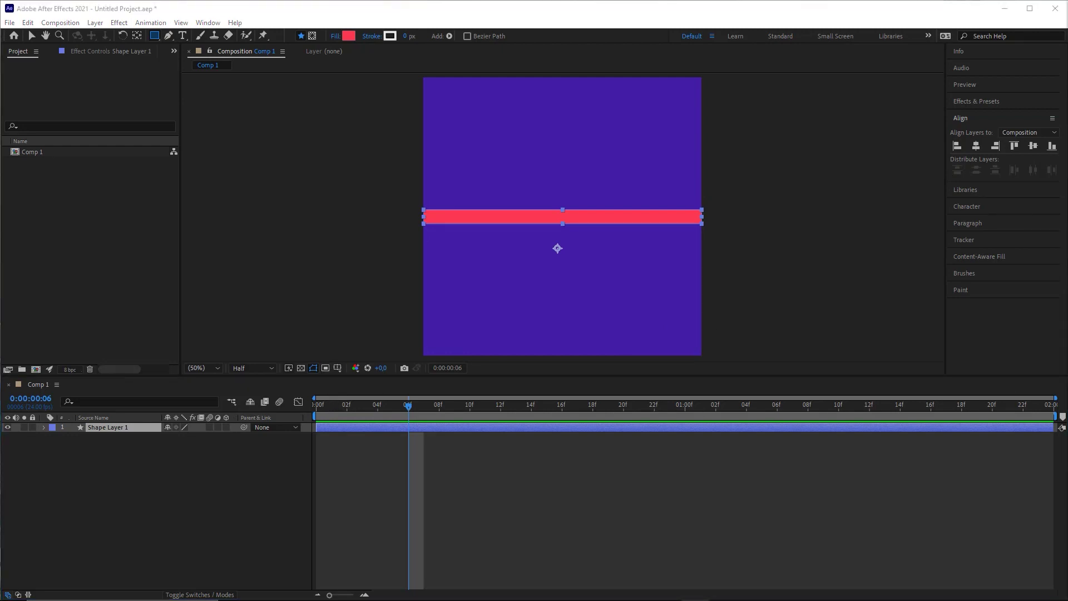
left_click(475, 483)
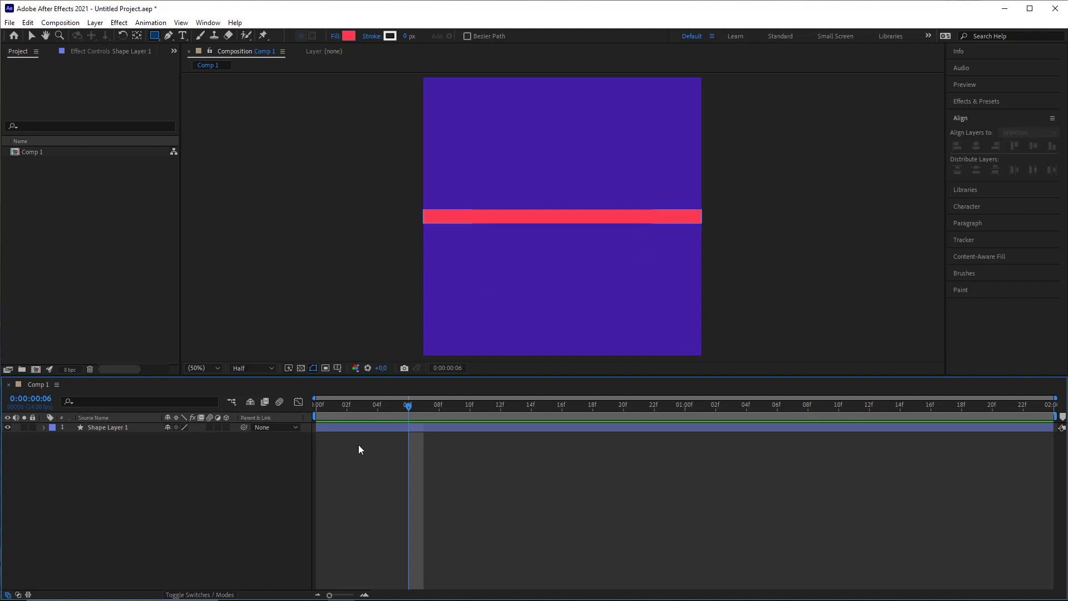
key("v")
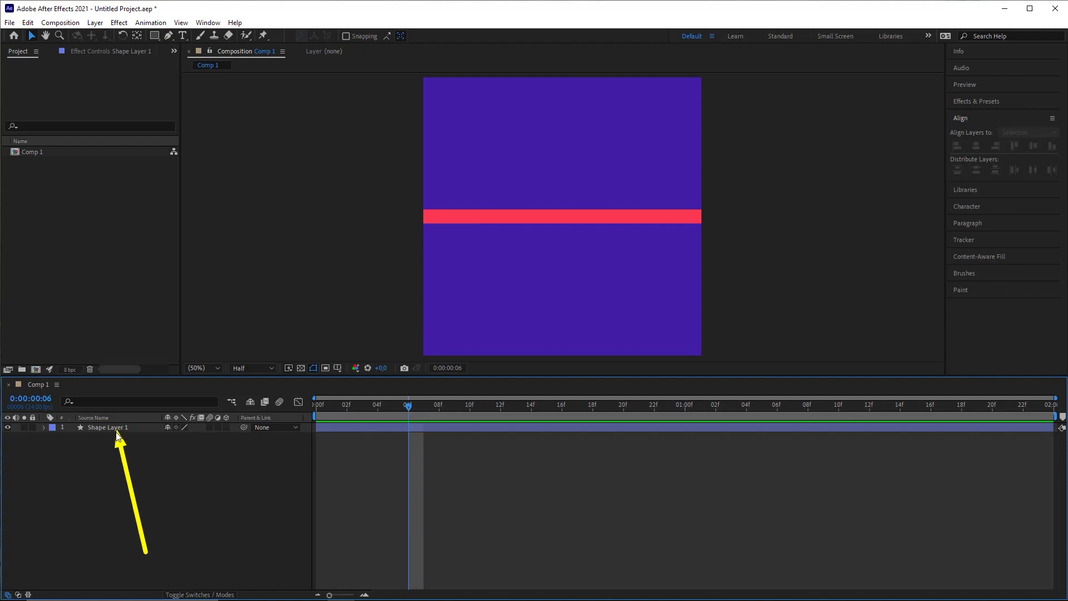
left_click(123, 429)
key("ctrl+d")
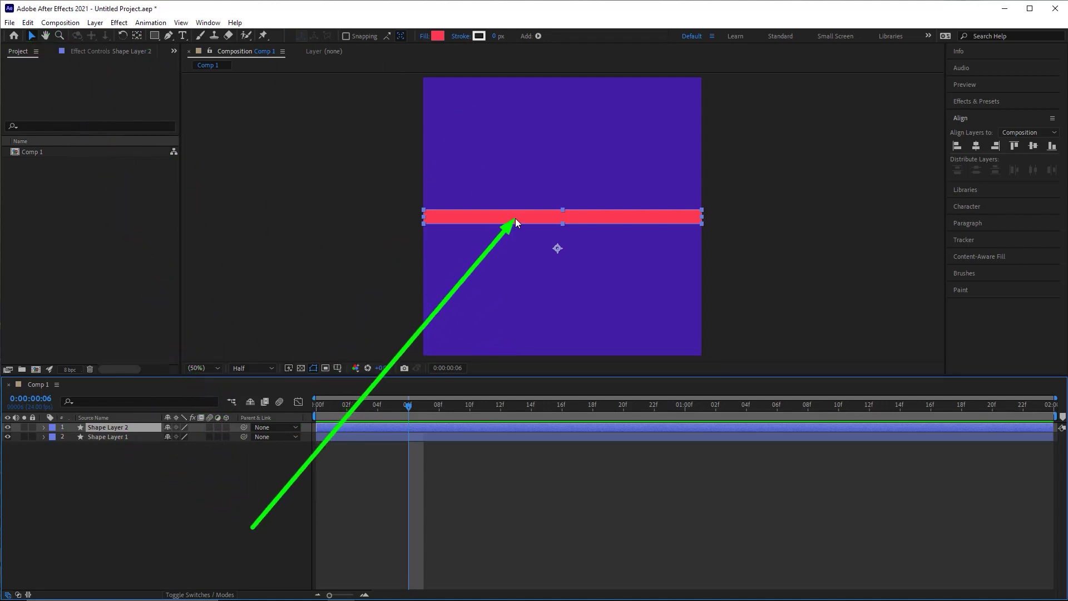
mouse_move(533, 218)
left_mouse_down()
mouse_move(532, 238)
mouse_move(524, 221)
mouse_move(579, 235)
mouse_move(505, 234)
mouse_move(522, 221)
mouse_move(529, 231)
left_mouse_up()
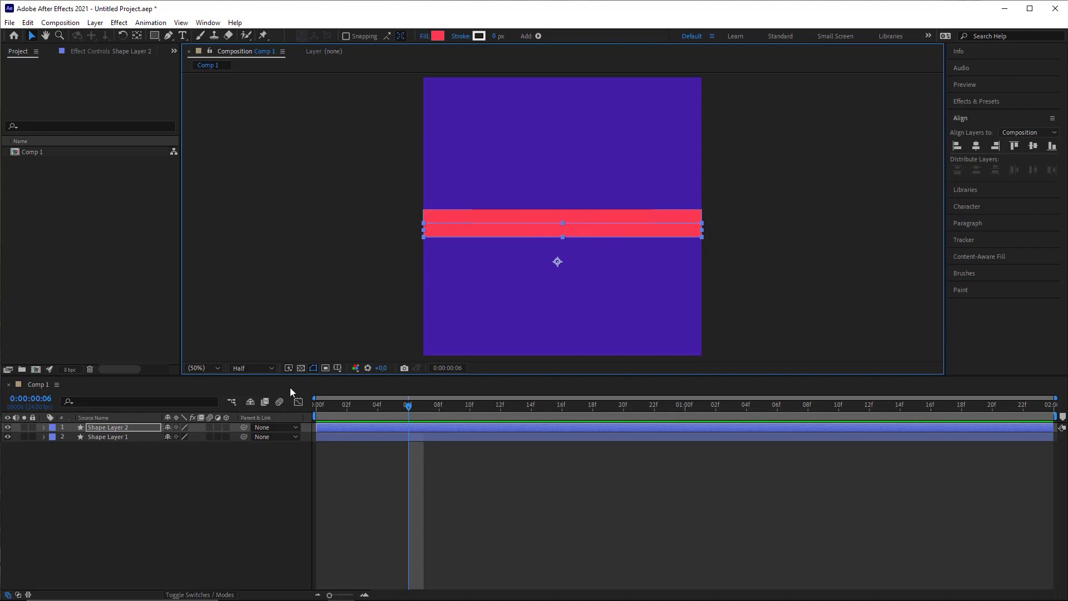
Set the fill colour of the lower strip to orange F9B248 by sampling it with the eyedropper
left_click(438, 36)
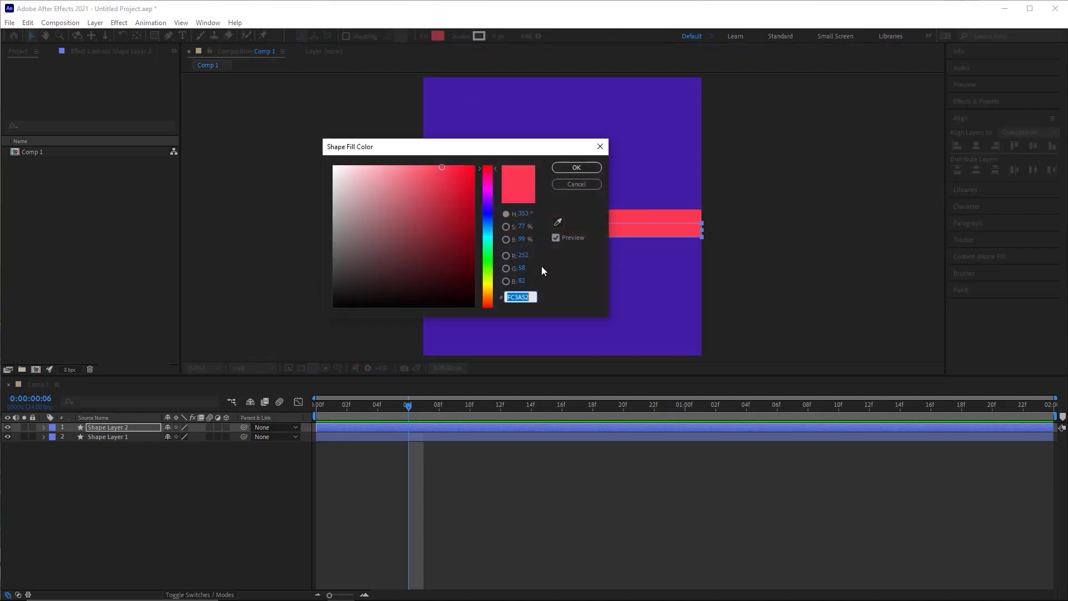
left_click(558, 222)
left_click(1067, 272)
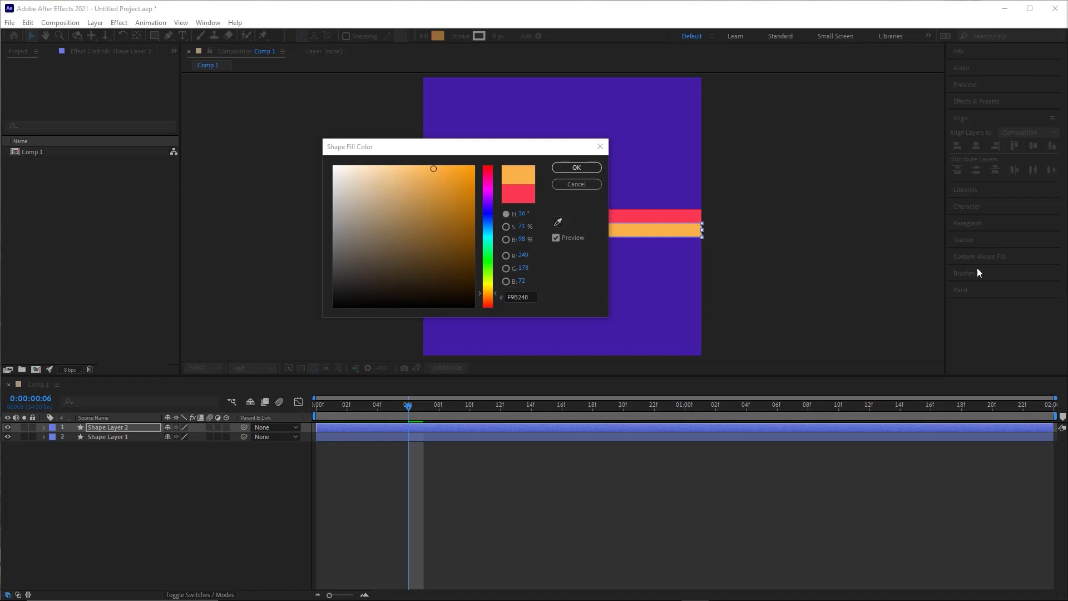
left_click(511, 300)
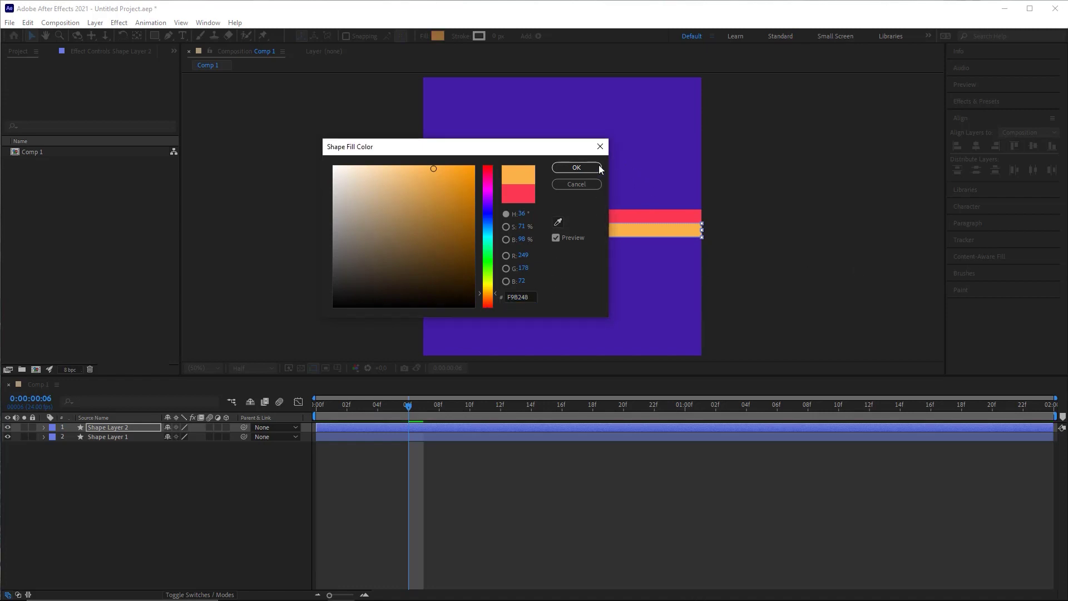
left_click(575, 169)
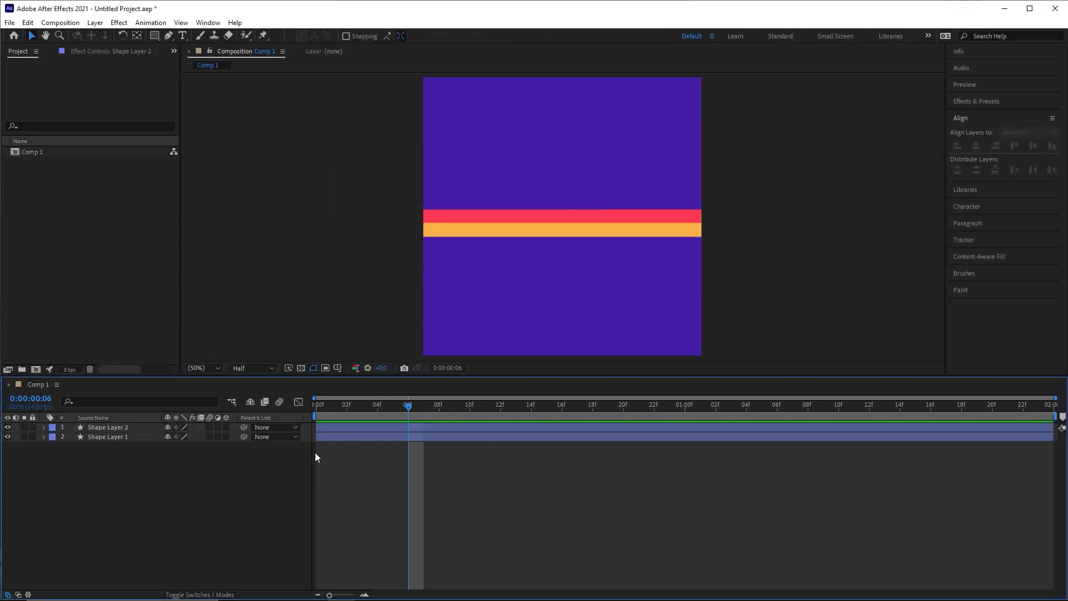
Duplicate the orange strip's layer and move the copy directly beneath the orange strip
left_click(124, 427)
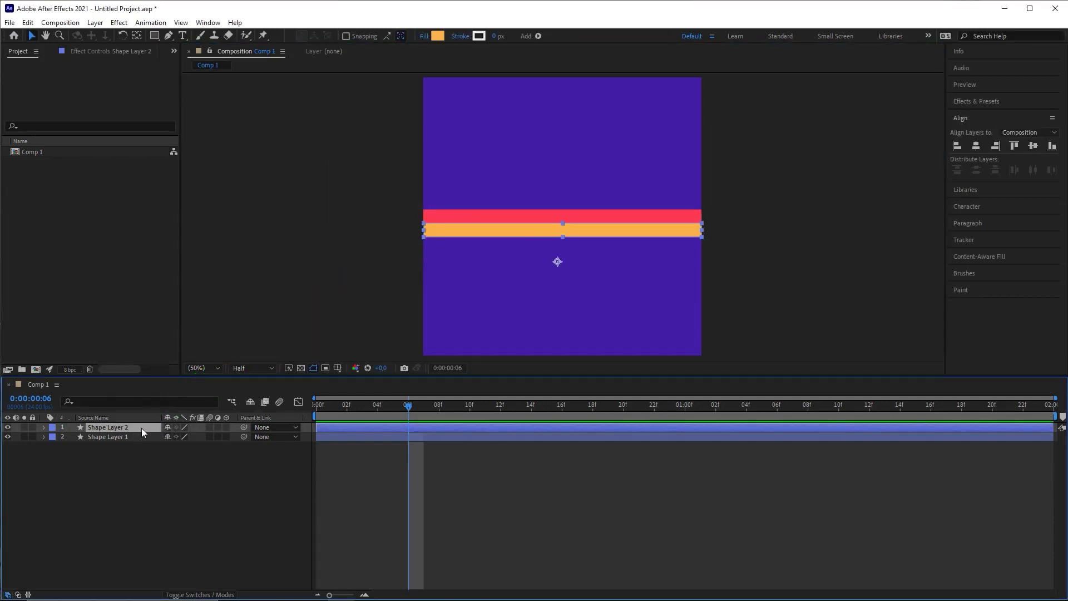
key("ctrl+d")
left_click_drag(509, 230, 512, 243)
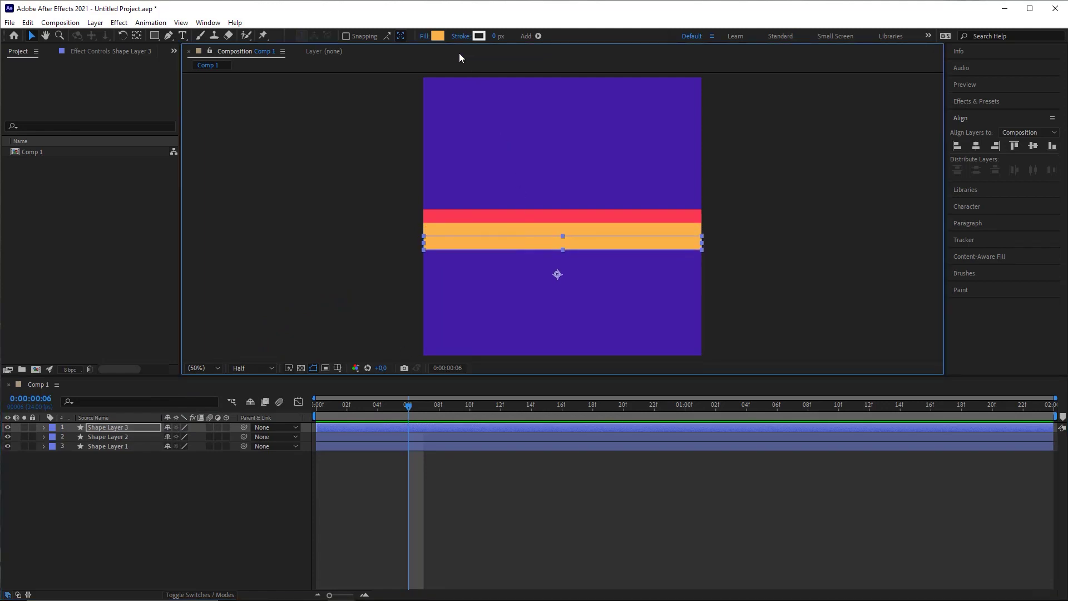
Set the fill colour of the third strip to beige E8D5B7 with the eyedropper
left_click(438, 35)
left_click(558, 221)
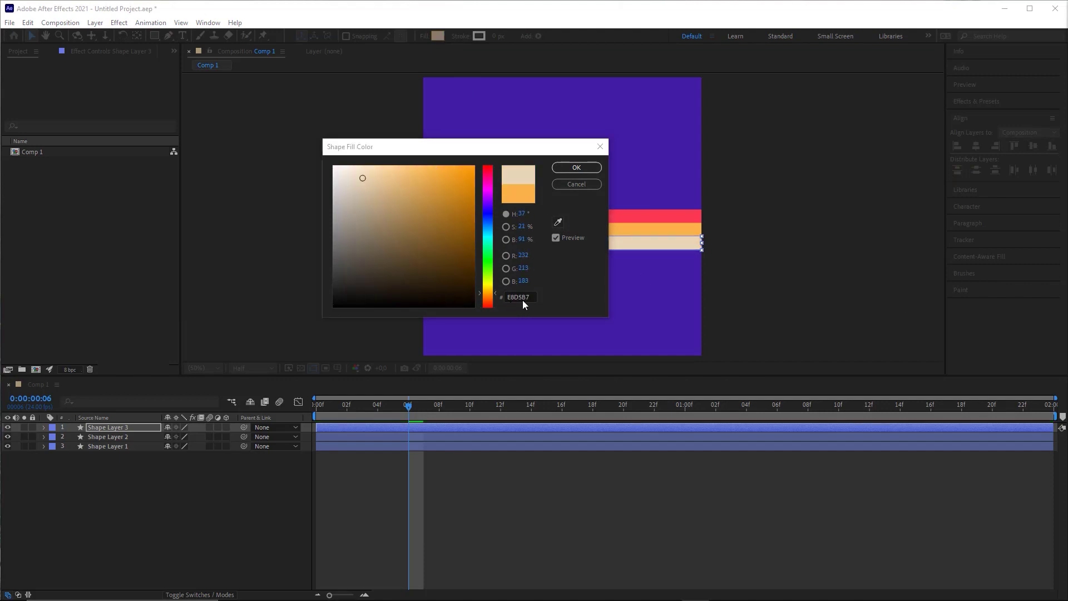
left_click(572, 169)
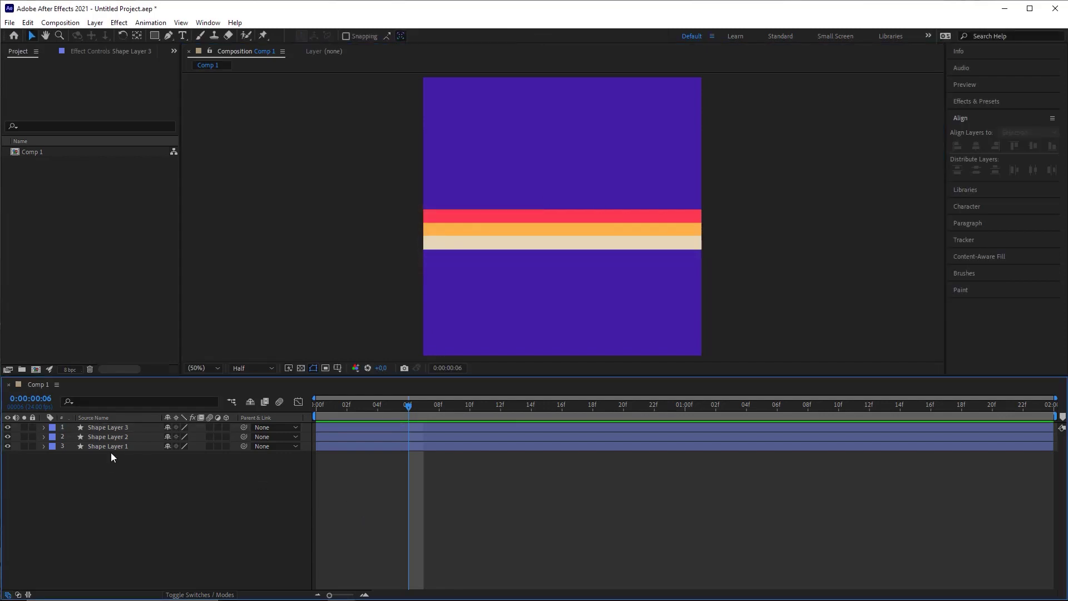
Duplicate the beige strip's layer and move the copy directly beneath the beige strip
left_click(128, 427)
key("ctrl+d")
left_click_drag(539, 246, 540, 256)
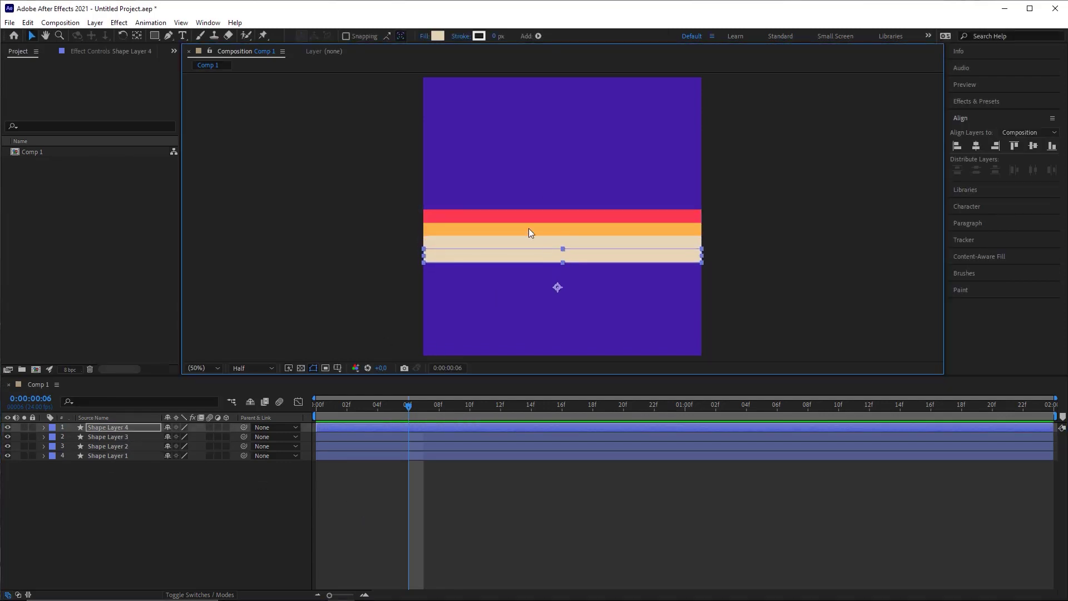
Set the fill colour of the fourth strip to dark purple 372154 with the eyedropper
left_click(438, 36)
left_click(558, 223)
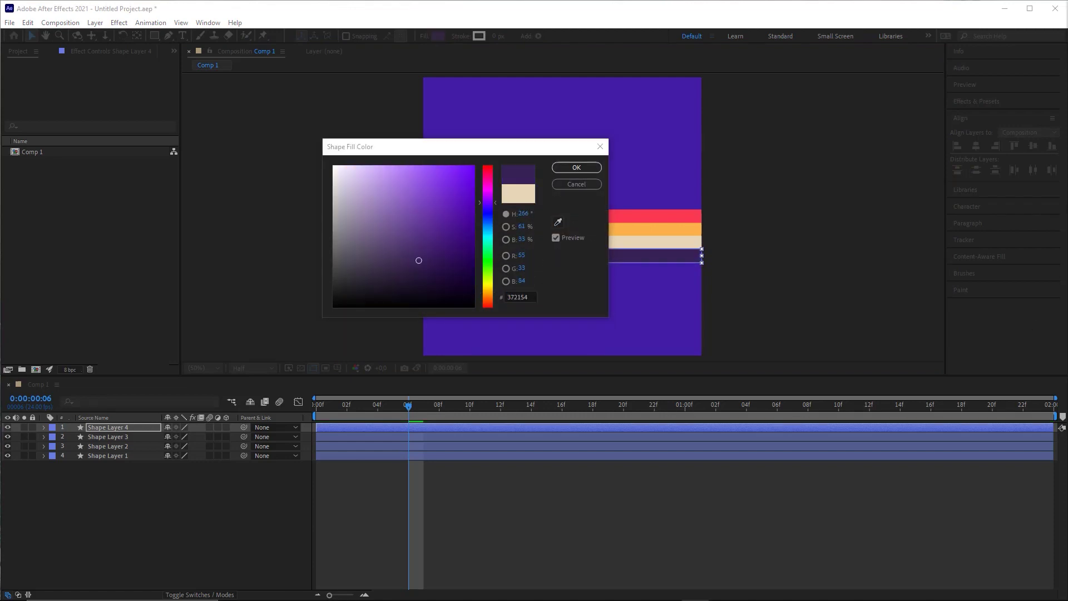
left_click(576, 167)
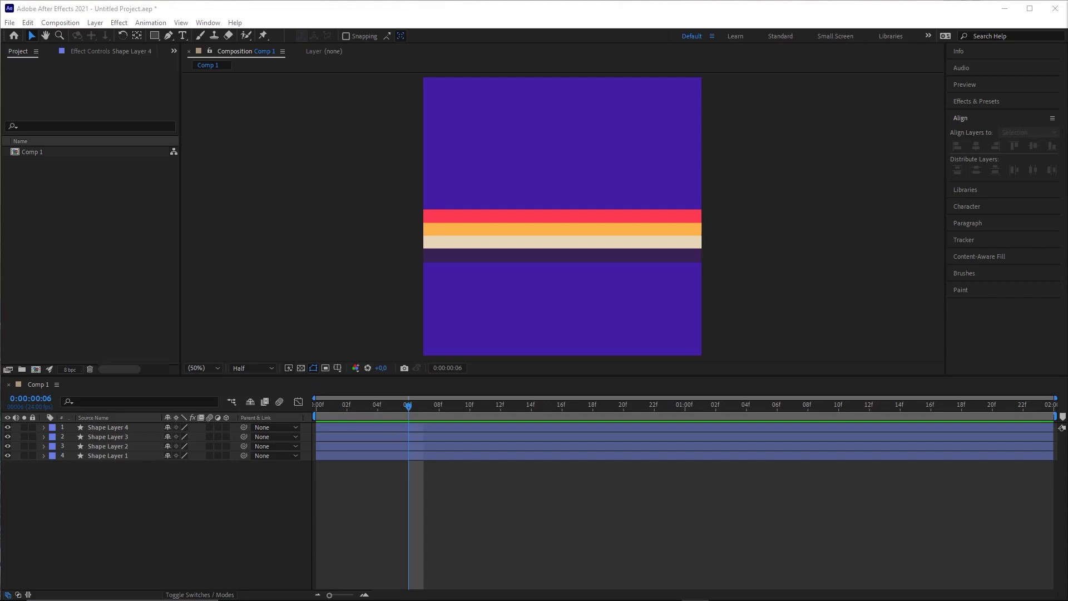
Pre-compose all four shape layers into a new composition named Arcoiris, moving all attributes into it
left_click(166, 514)
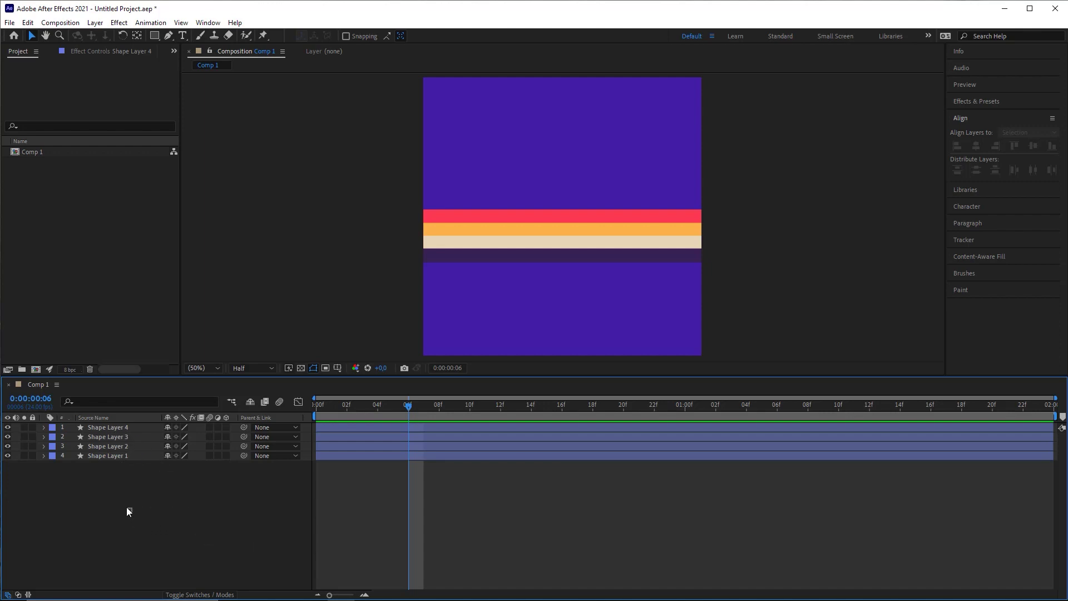
left_click_drag(107, 502, 69, 420)
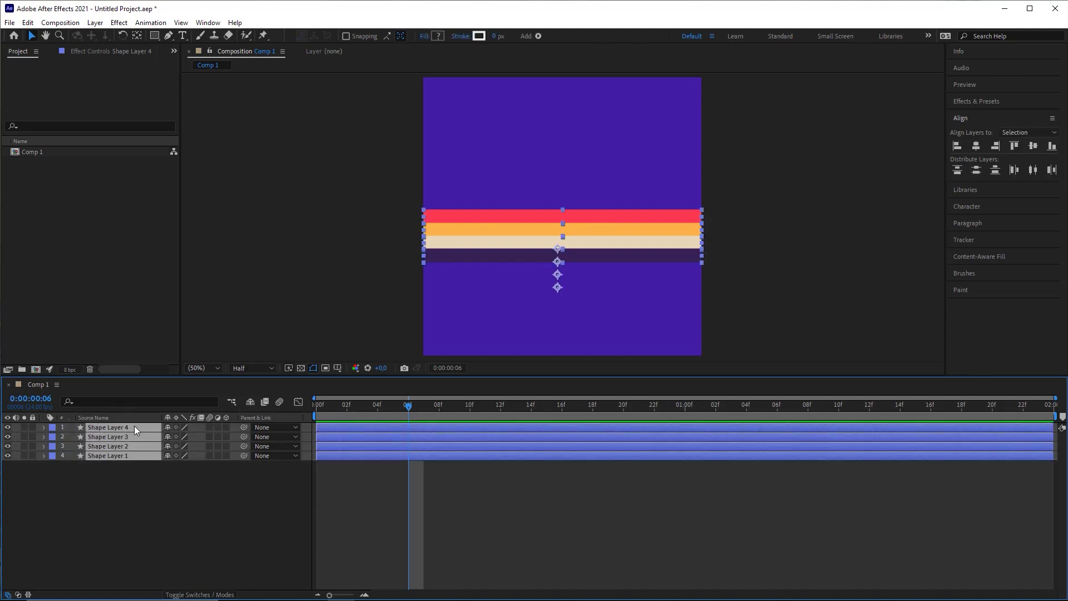
right_click(107, 446)
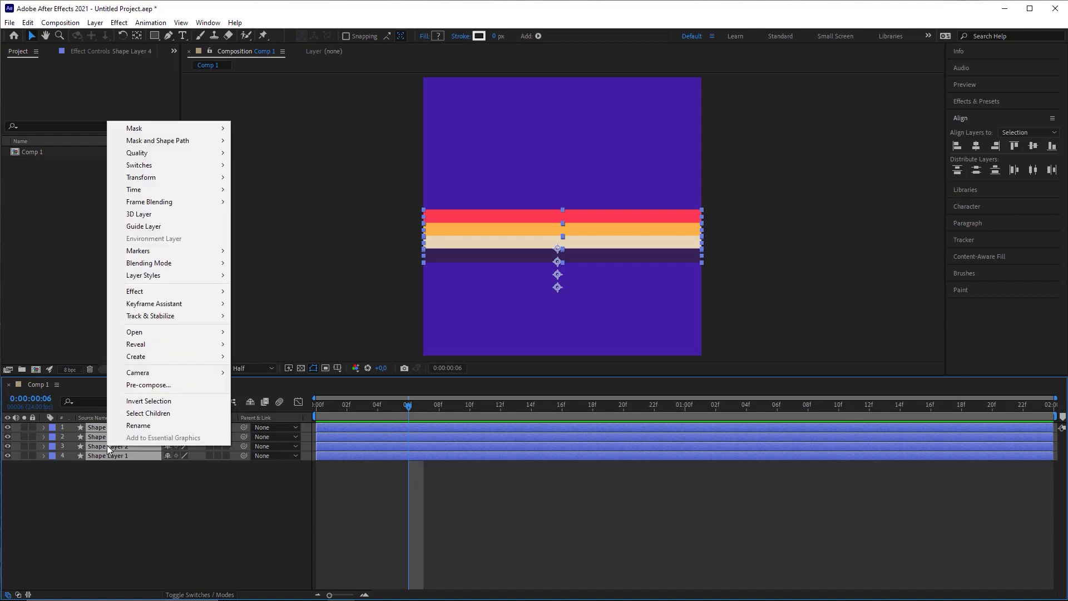
left_click(144, 384)
left_click_drag(731, 140, 823, 122)
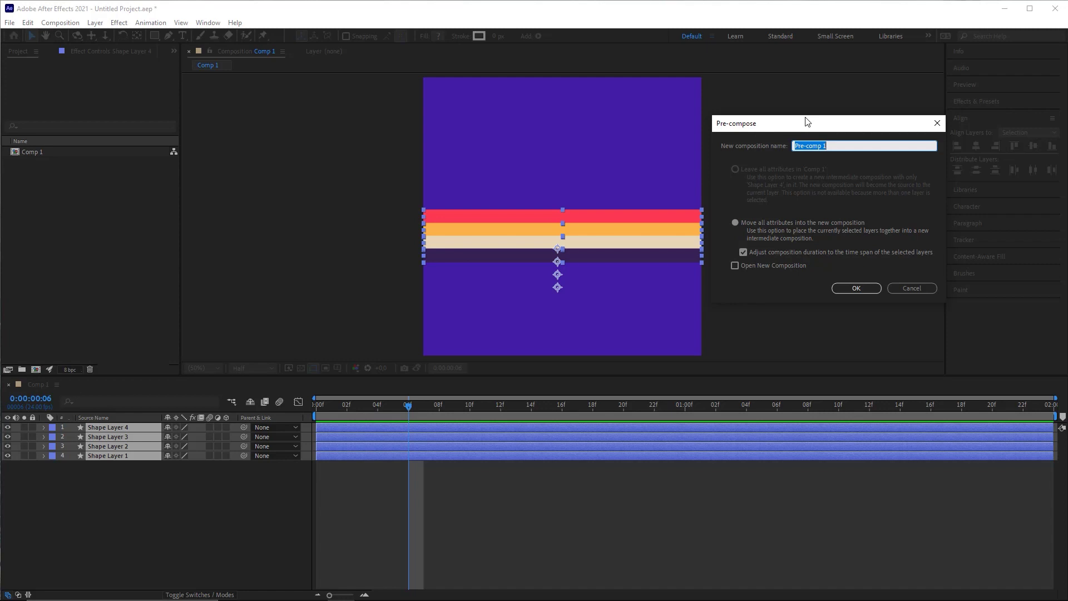
left_click_drag(836, 148, 752, 148)
type("Arcoiris")
left_click(856, 289)
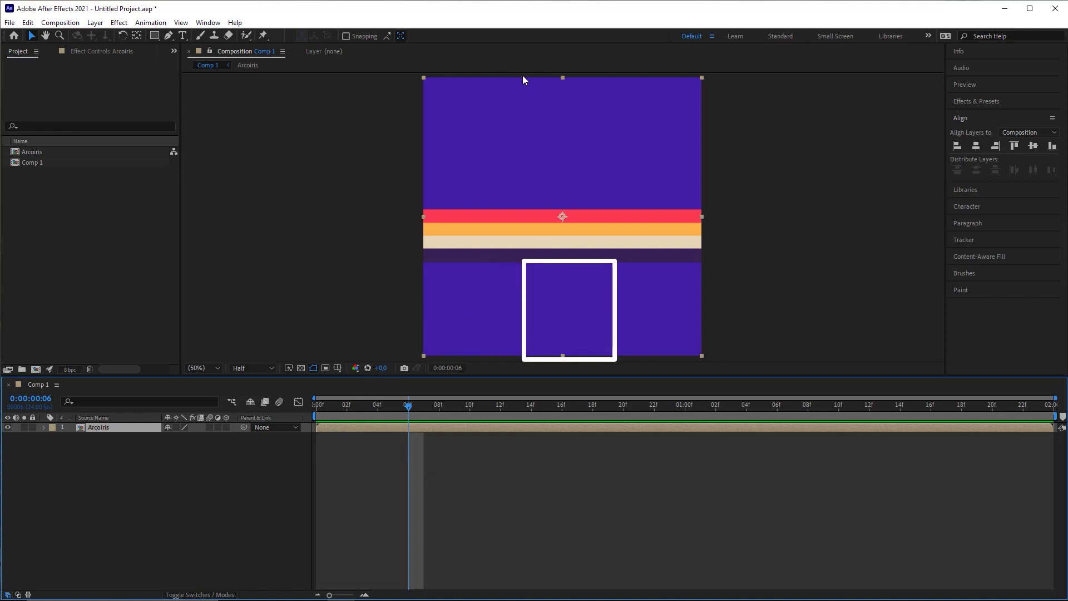
Try to centre the Arcoiris layer vertically in the composition
left_click_drag(523, 77, 621, 210)
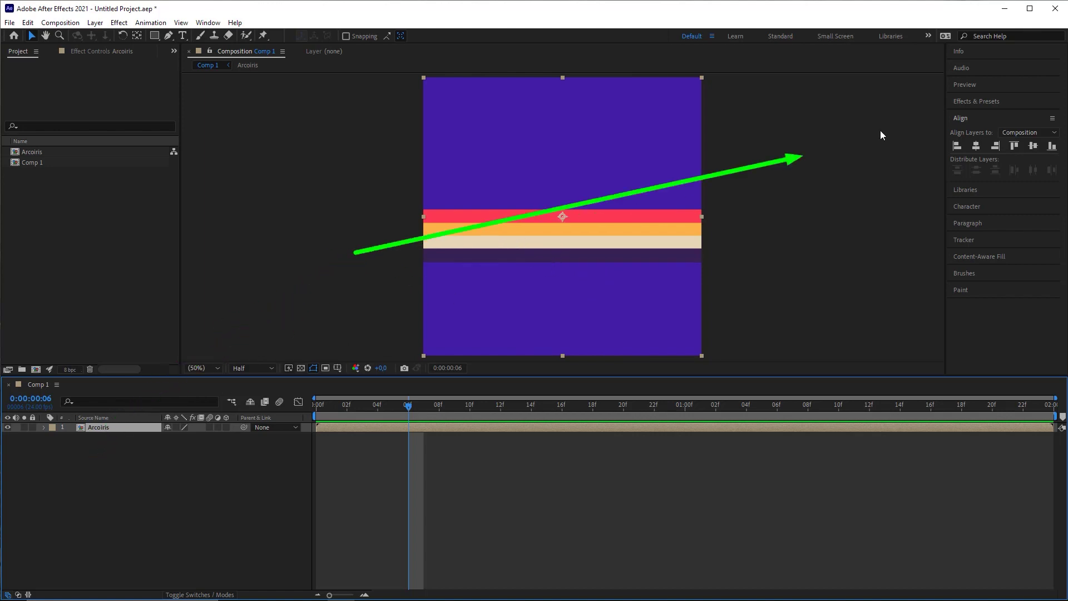
left_click(1032, 146)
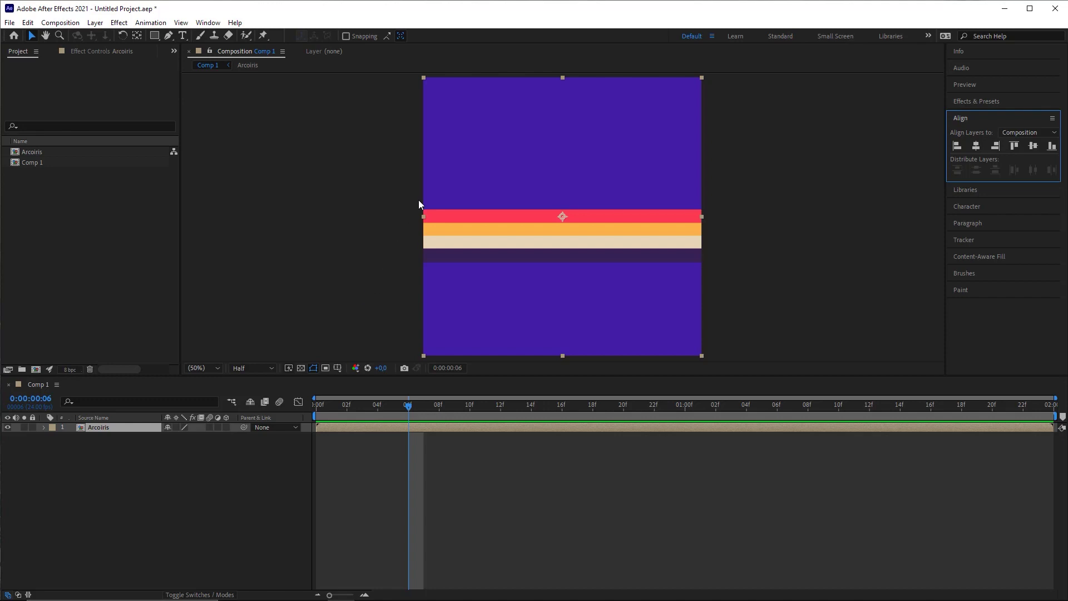
left_click_drag(426, 80, 706, 359)
left_click_drag(378, 211, 124, 426)
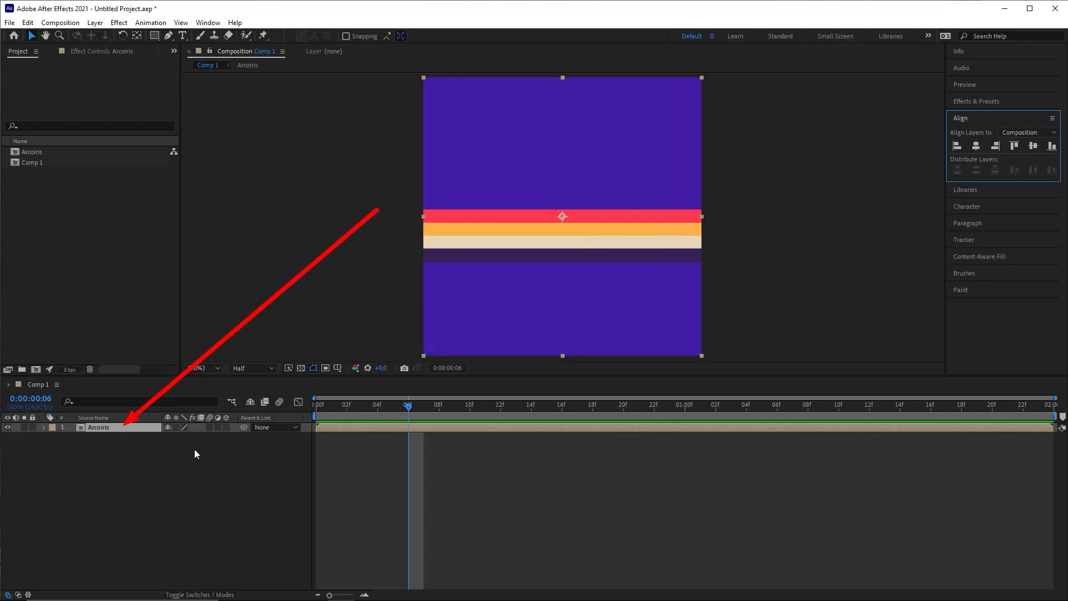
left_click_drag(338, 445, 421, 362)
left_click_drag(828, 427, 713, 363)
left_click_drag(839, 39, 717, 73)
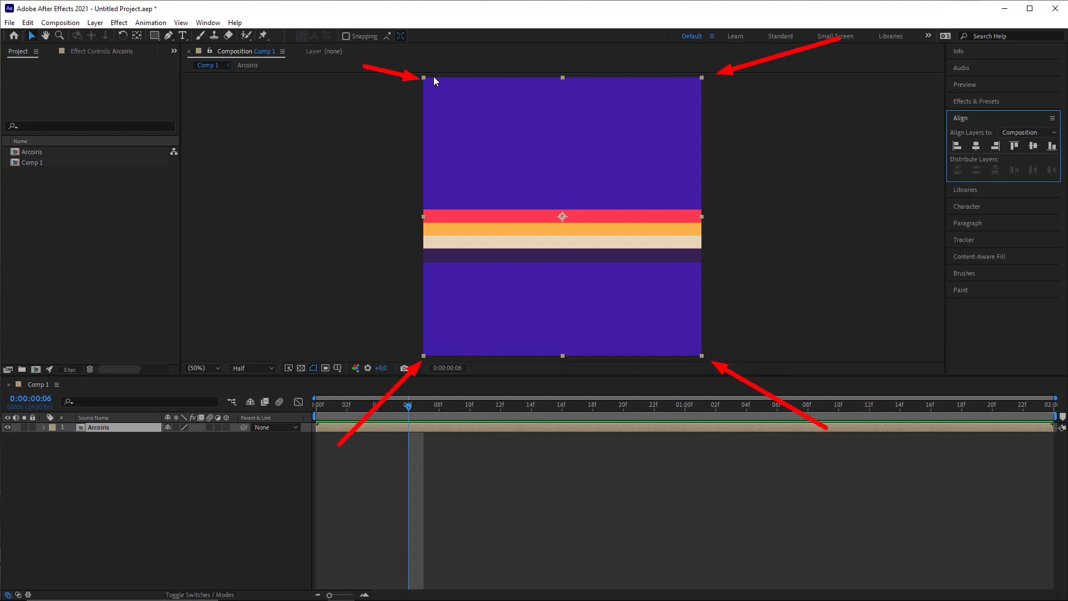
key("ctrl+z")
key("ctrl+z")
key("ctrl+z")
key("ctrl+z")
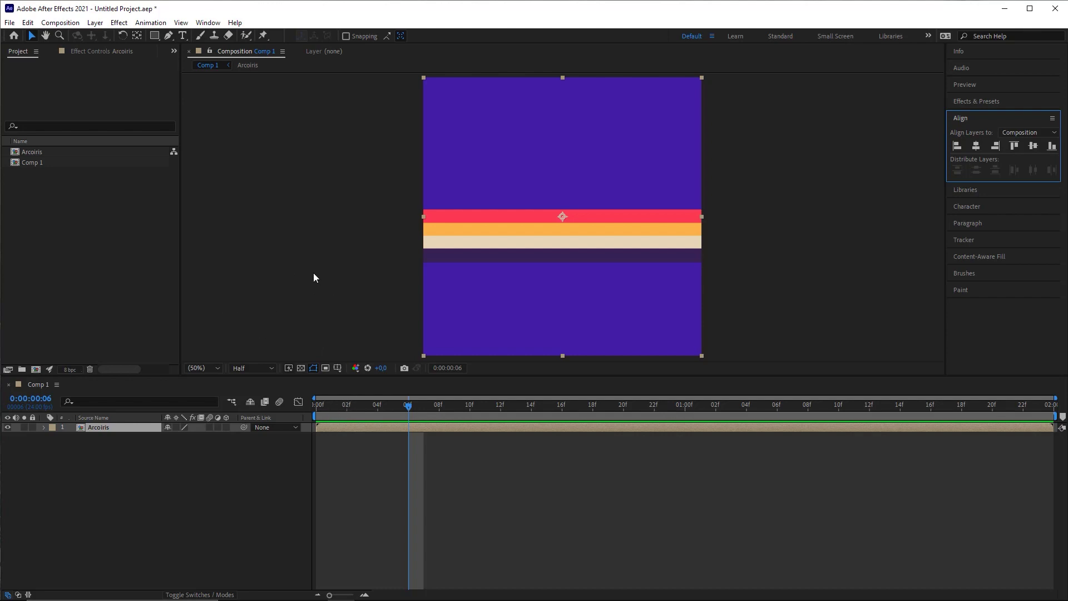
Enable Collapse Transformations for the Arcoiris layer and centre it vertically in the composition
left_click(176, 427)
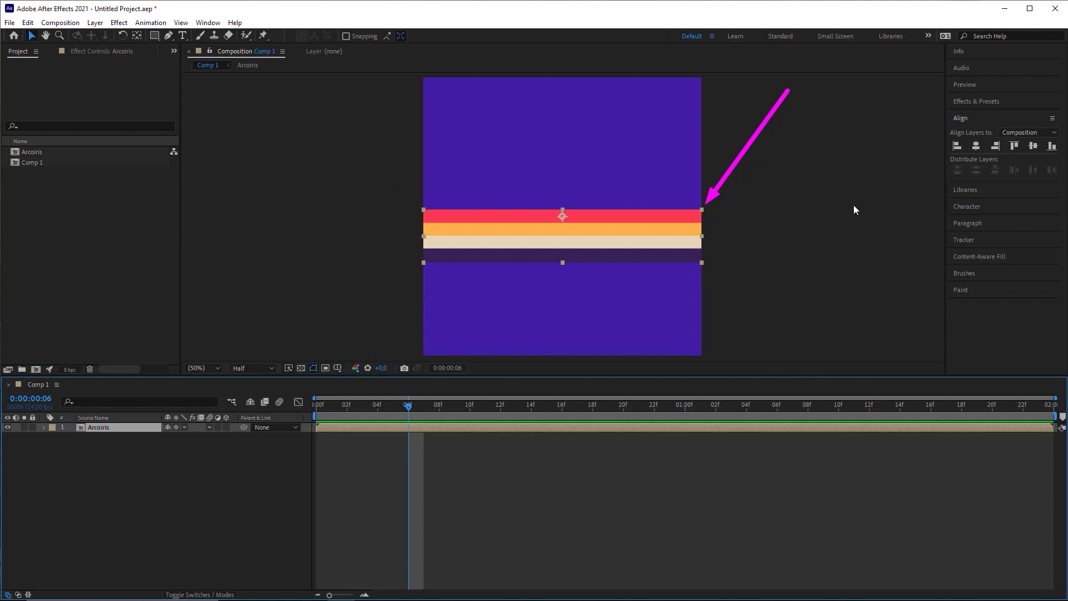
left_click(1032, 146)
left_click(609, 497)
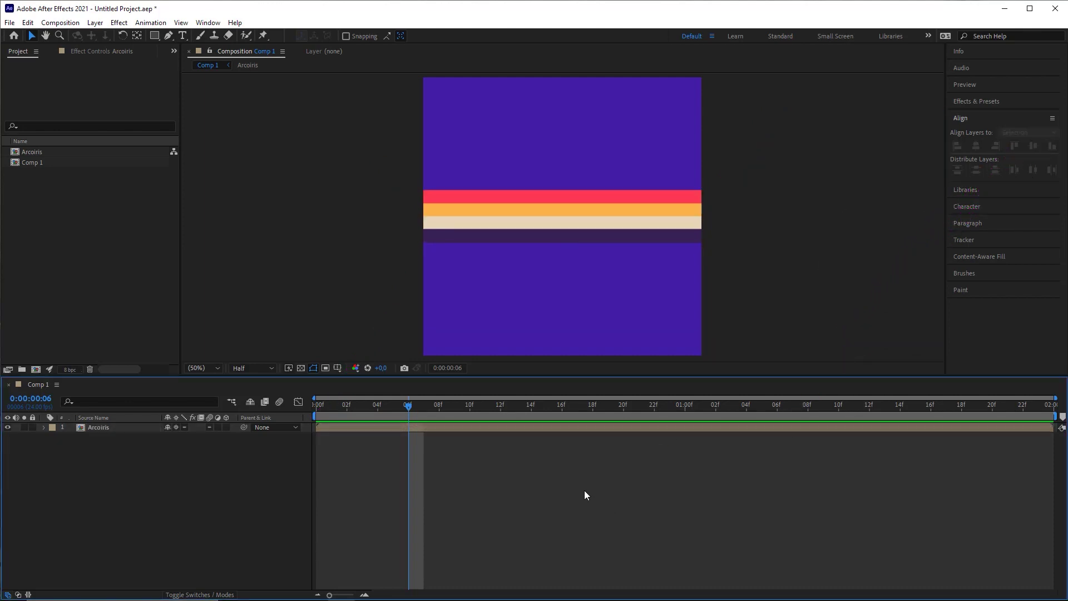
key("ctrl+y")
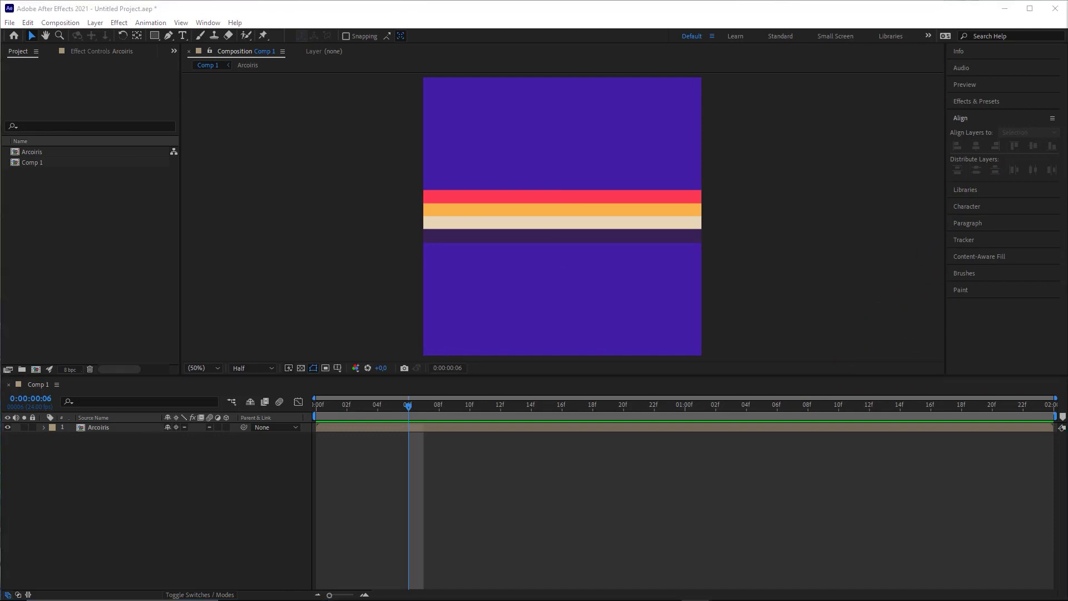
left_click(487, 504)
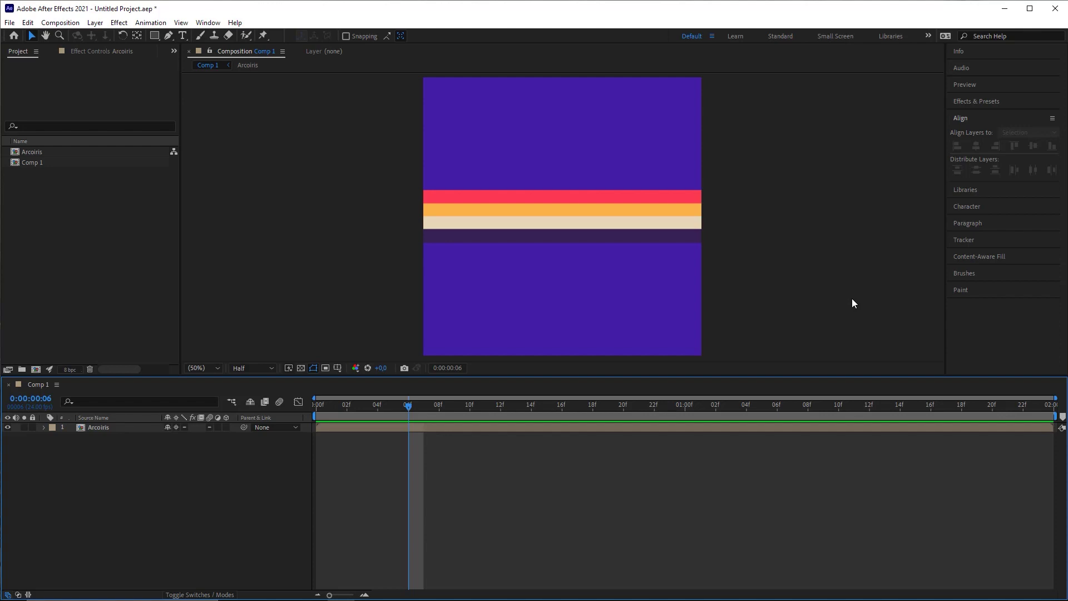
mouse_move(629, 405)
left_mouse_down()
mouse_move(887, 124)
mouse_move(960, 81)
left_mouse_up()
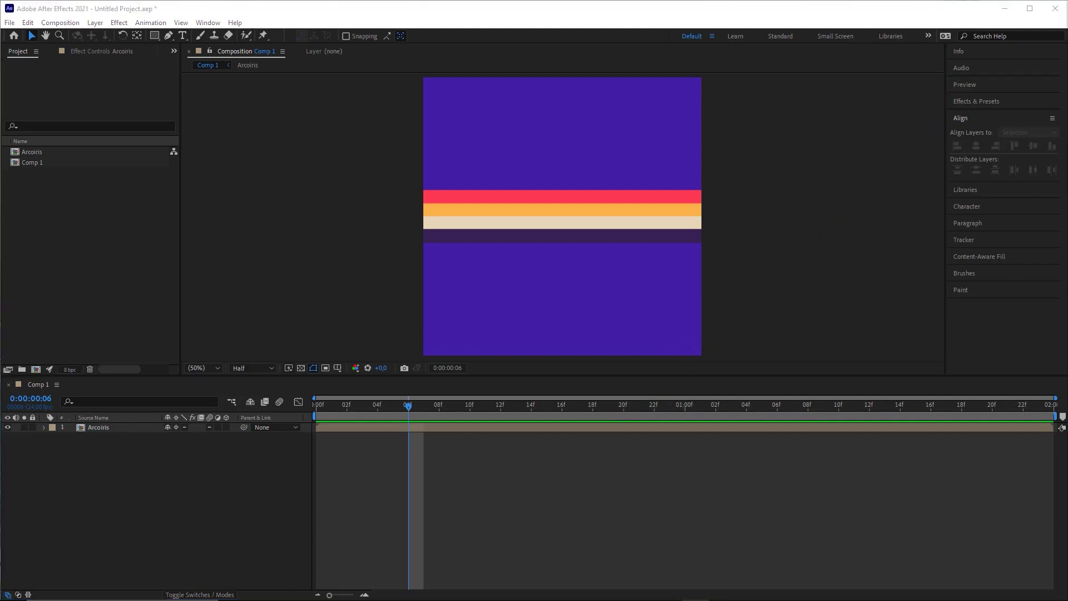
left_click(394, 457)
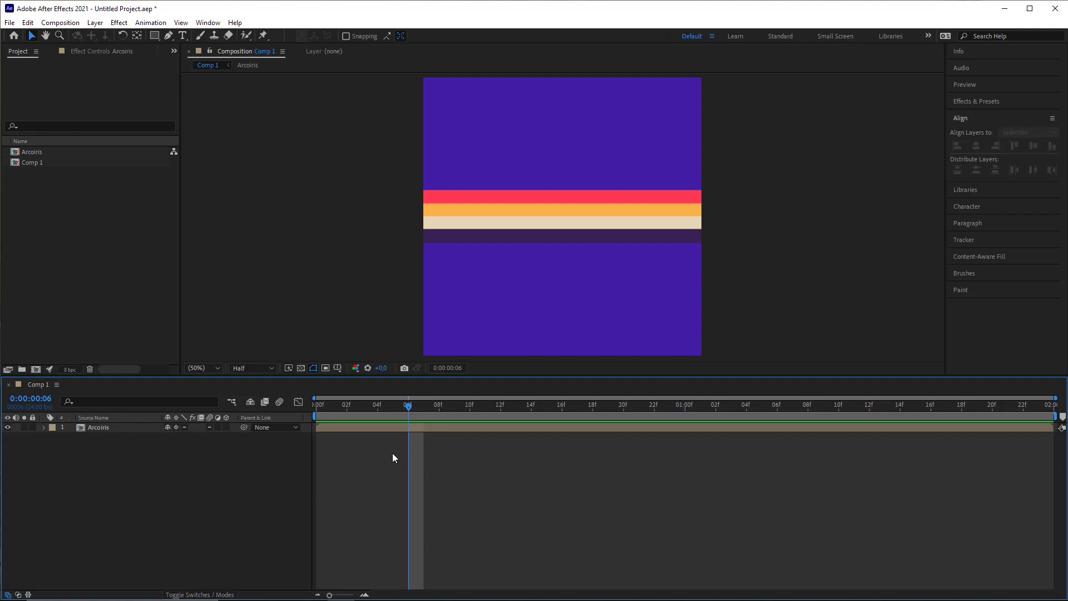
Return the current time to 0:00:00:00 and add an adjustment layer above the Arcoiris layer
left_click_drag(409, 406, 312, 409)
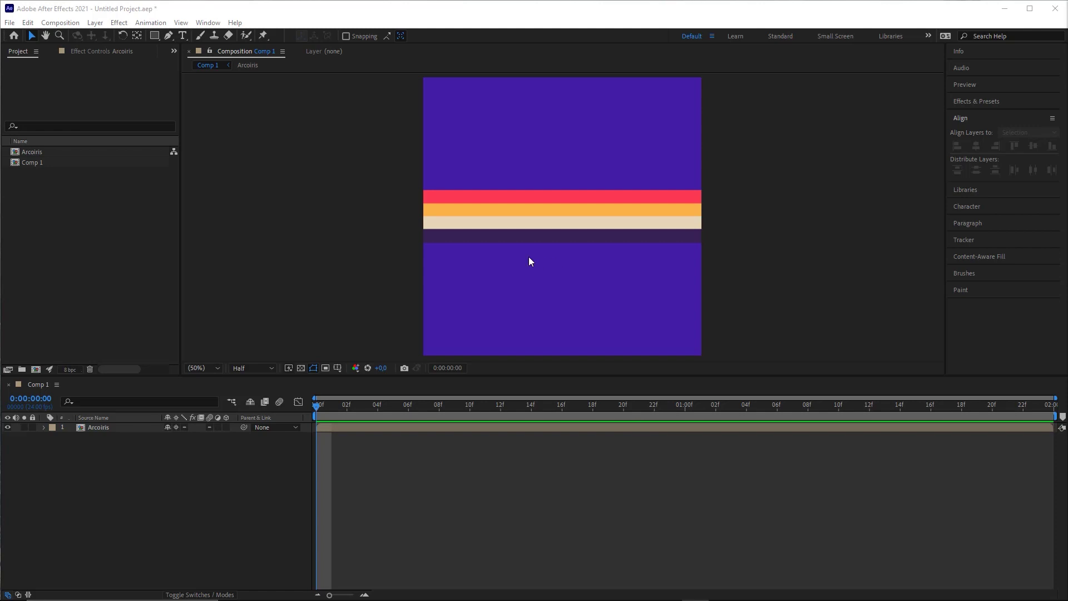
left_click(95, 23)
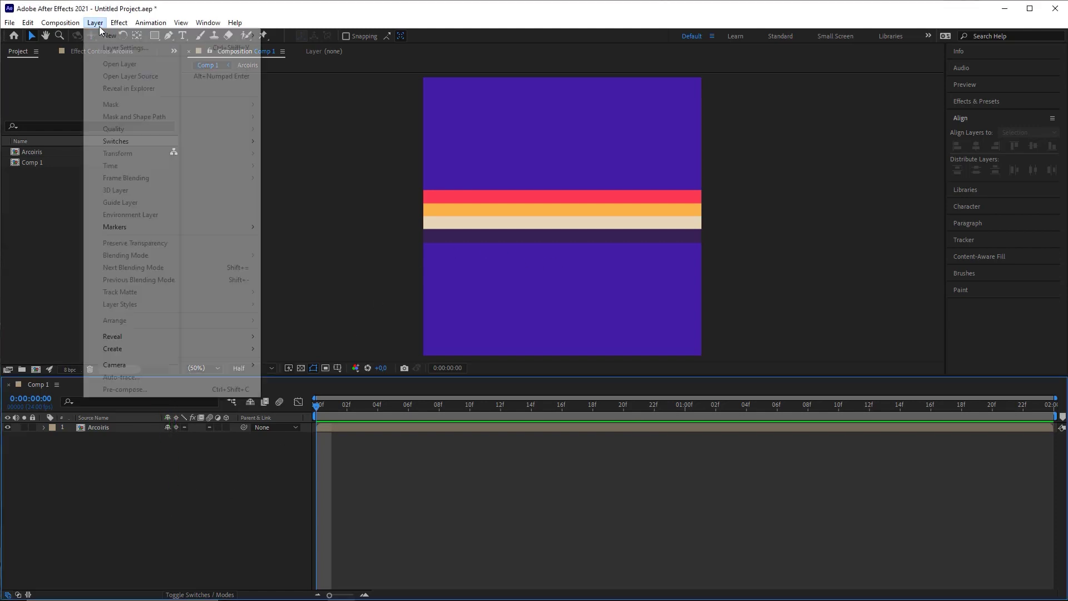
mouse_move(126, 36)
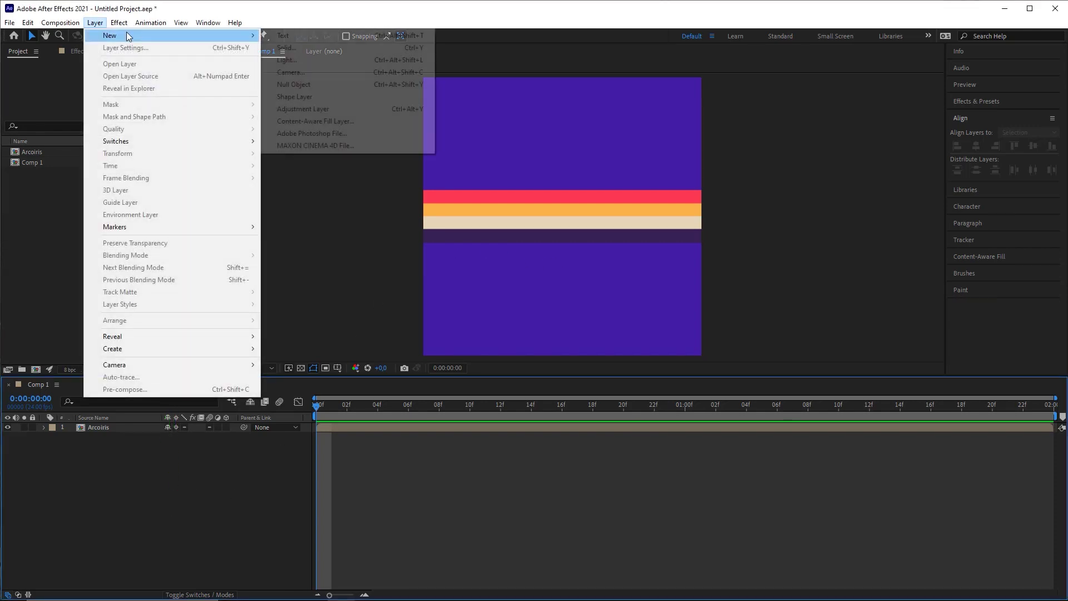
left_click(310, 111)
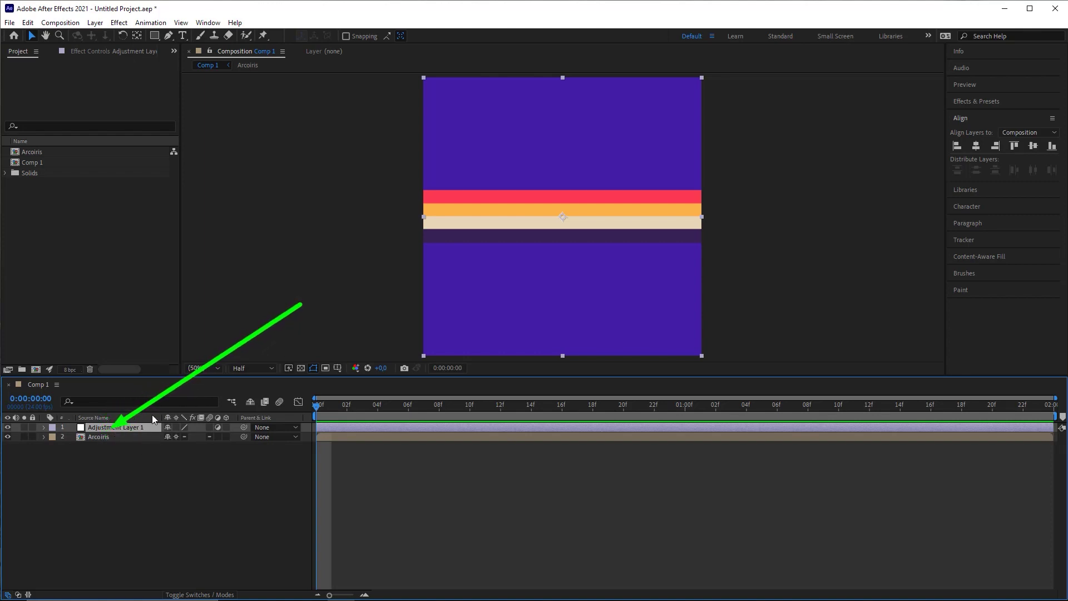
left_click_drag(95, 427, 148, 468)
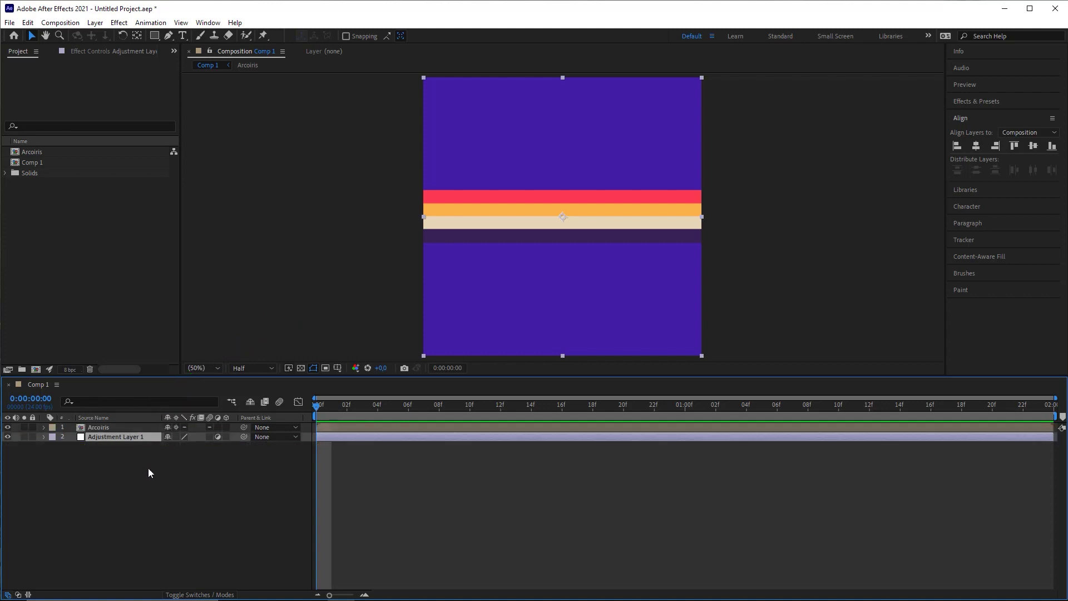
left_click_drag(112, 436, 111, 425)
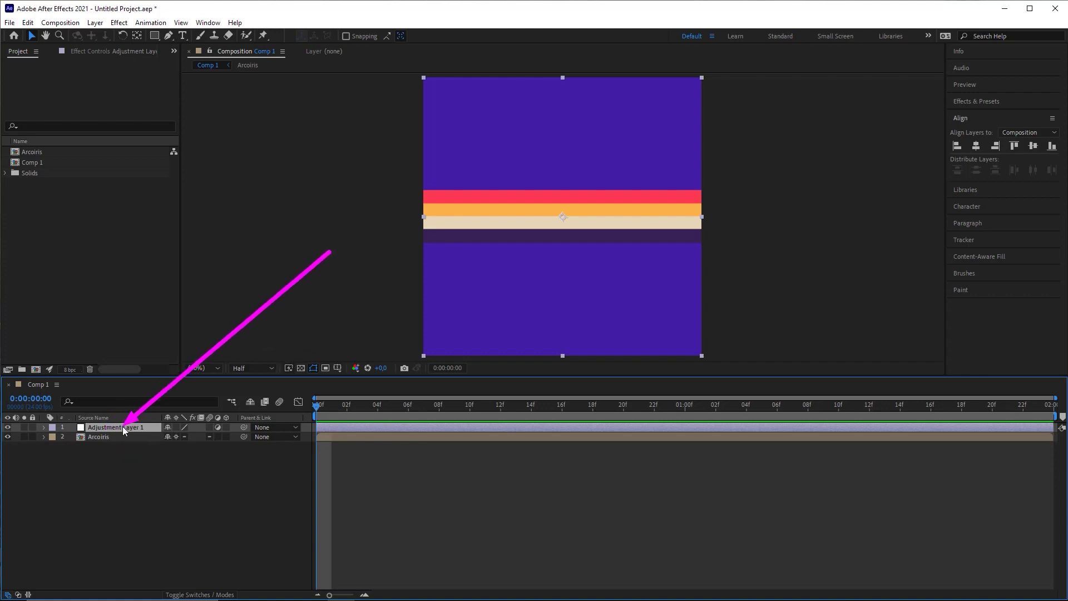
Apply the Wave Warp distortion effect to the adjustment layer
left_click(119, 22)
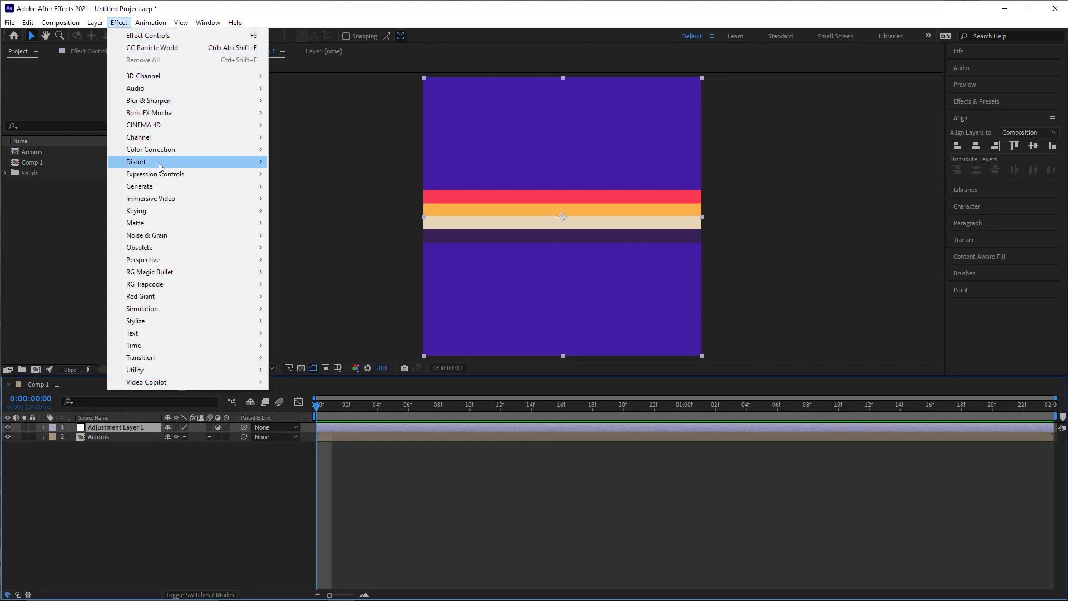
mouse_move(163, 163)
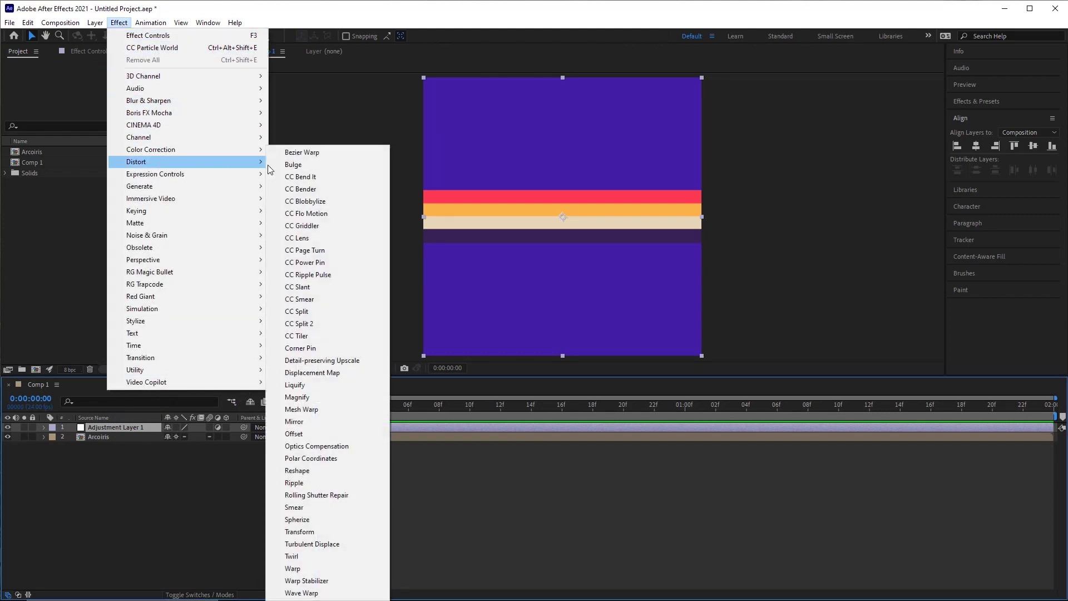
left_click(322, 593)
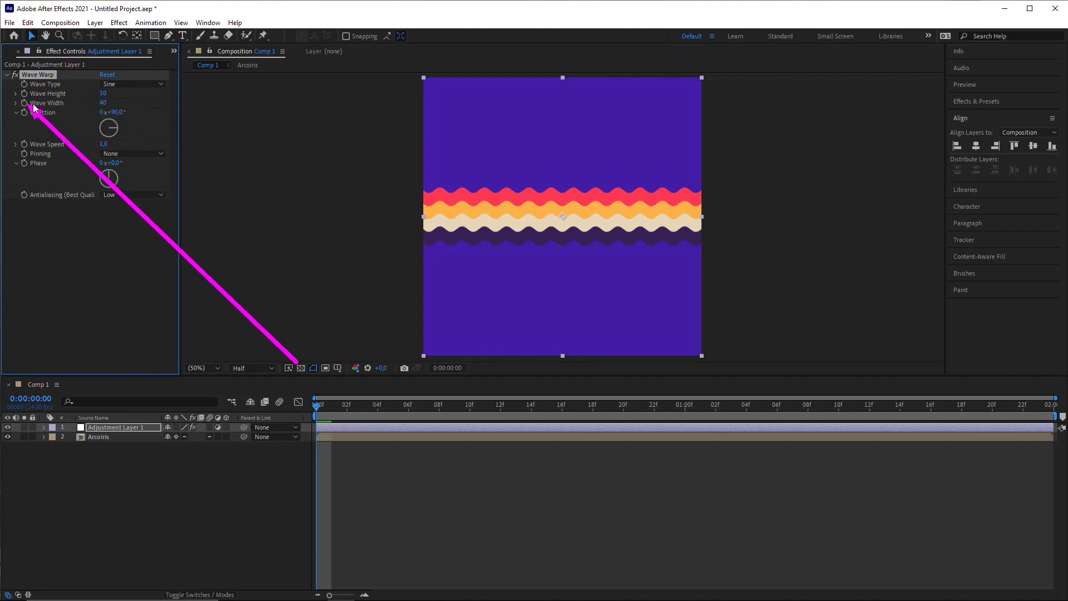
Set the Wave Warp effect's wave height to 25 and its wave width to 150
mouse_move(104, 93)
left_mouse_down()
mouse_move(141, 92)
mouse_move(117, 102)
left_mouse_up()
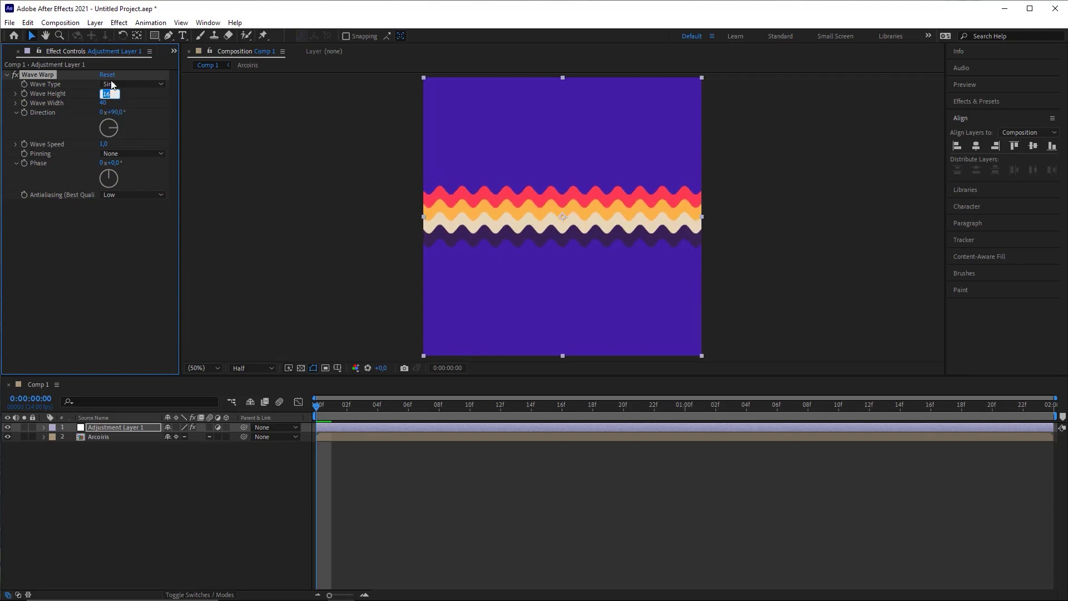
type("25")
key("Return")
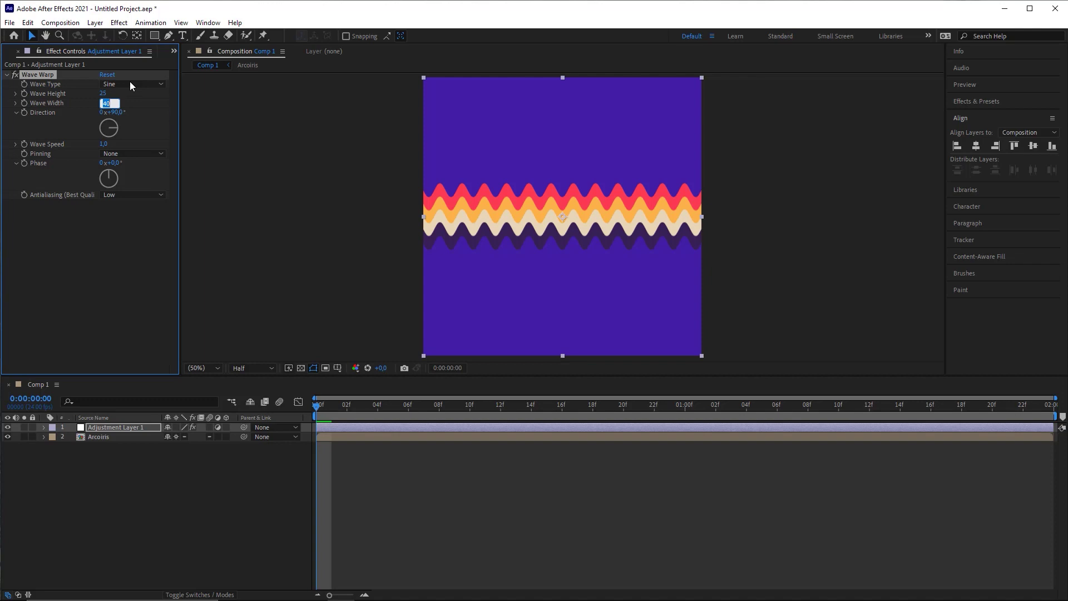
type("150")
key("Return")
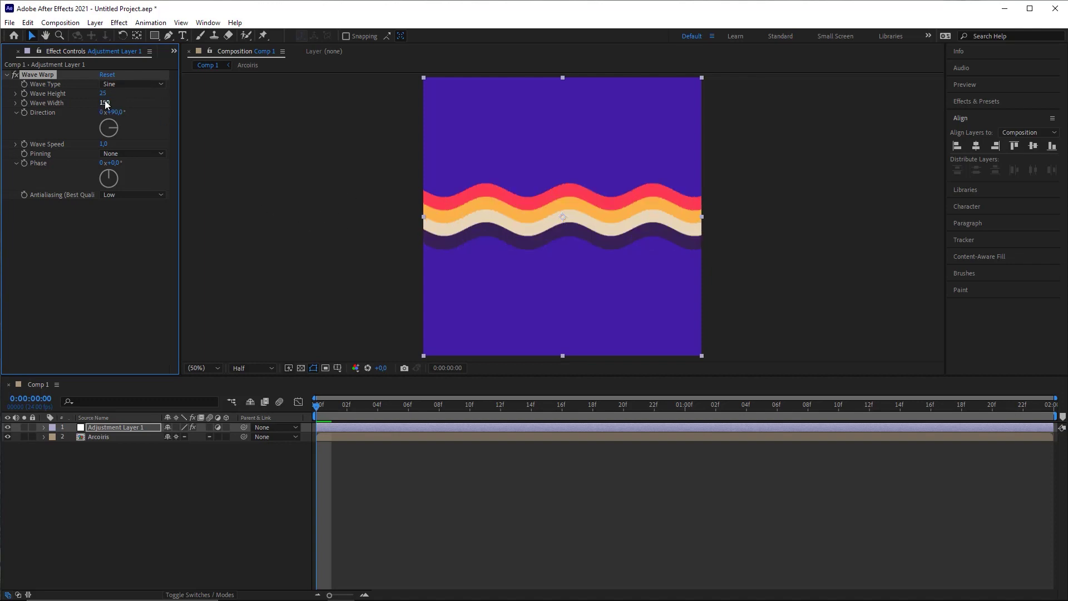
mouse_move(105, 101)
left_mouse_down()
mouse_move(153, 102)
mouse_move(93, 103)
left_mouse_up()
key("ctrl+z")
key("ctrl+z")
key("ctrl+shift+z")
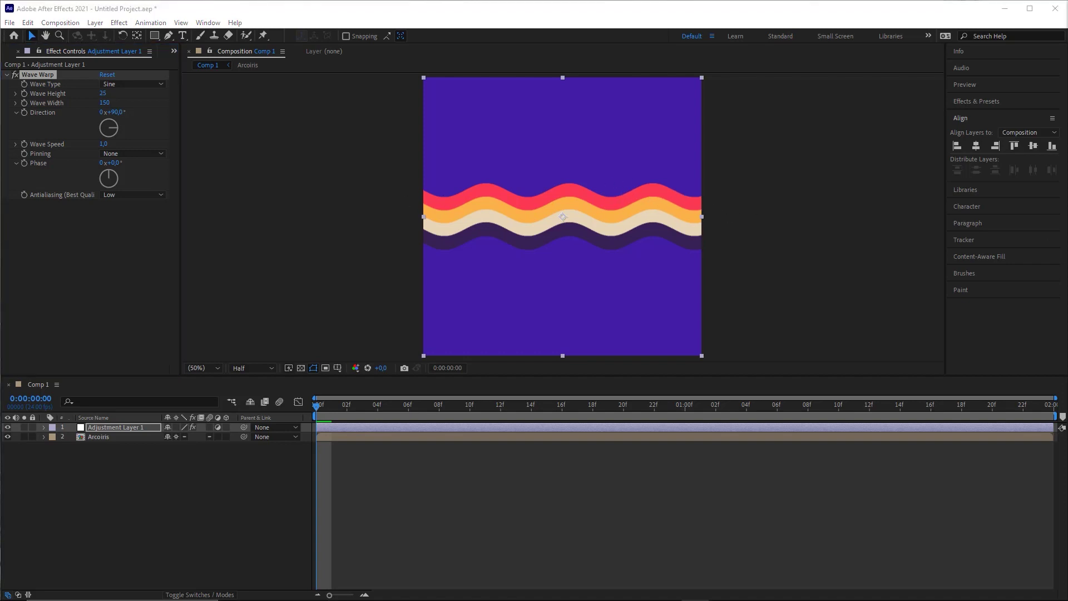
Add the Warp distortion effect to the adjustment layer alongside Wave Warp
left_click(138, 429)
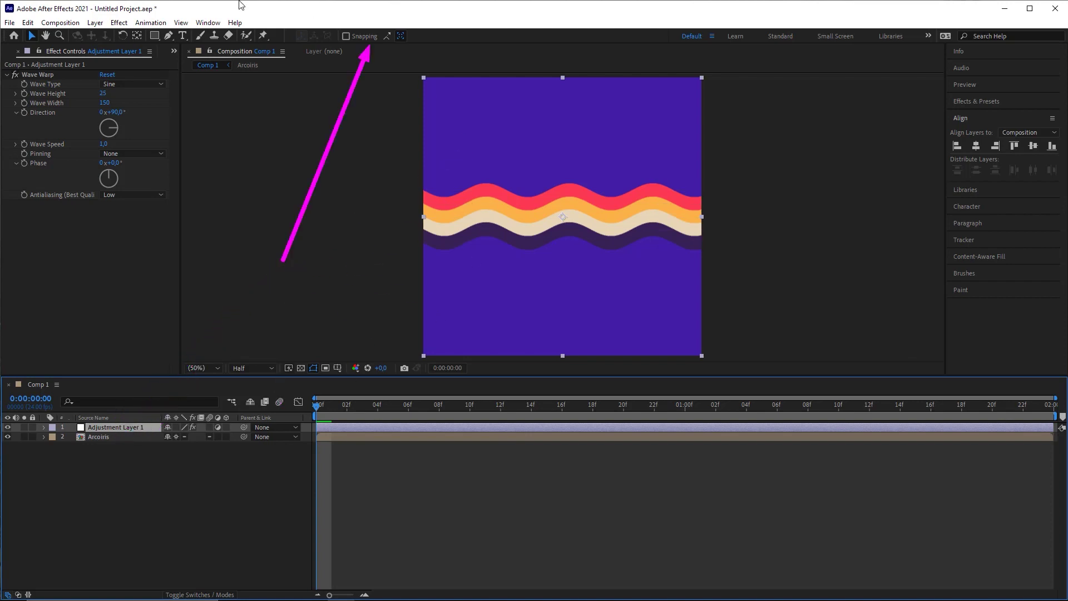
left_click(119, 22)
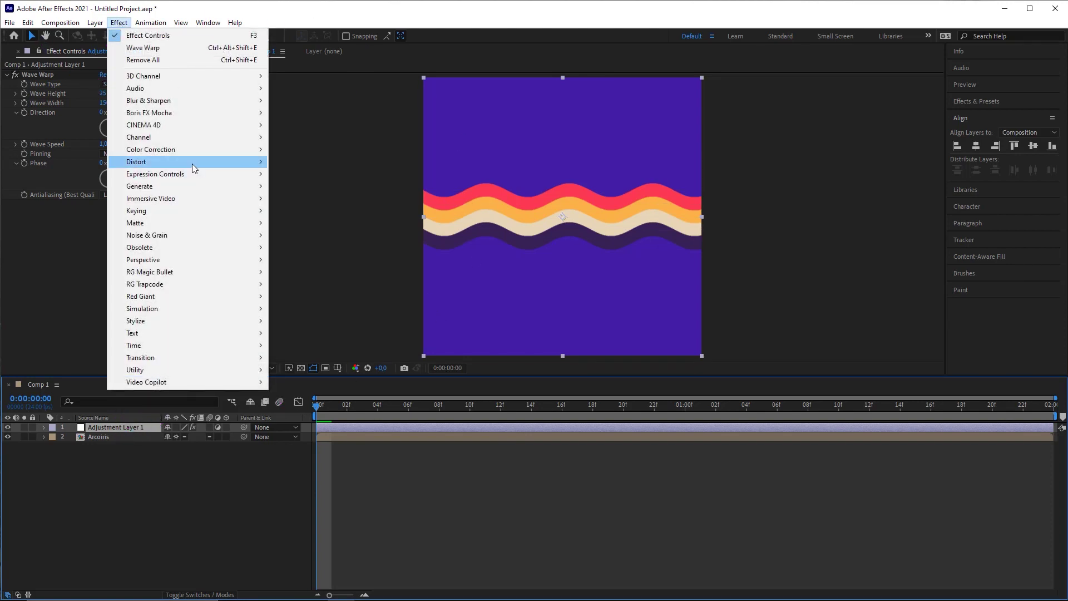
mouse_move(195, 165)
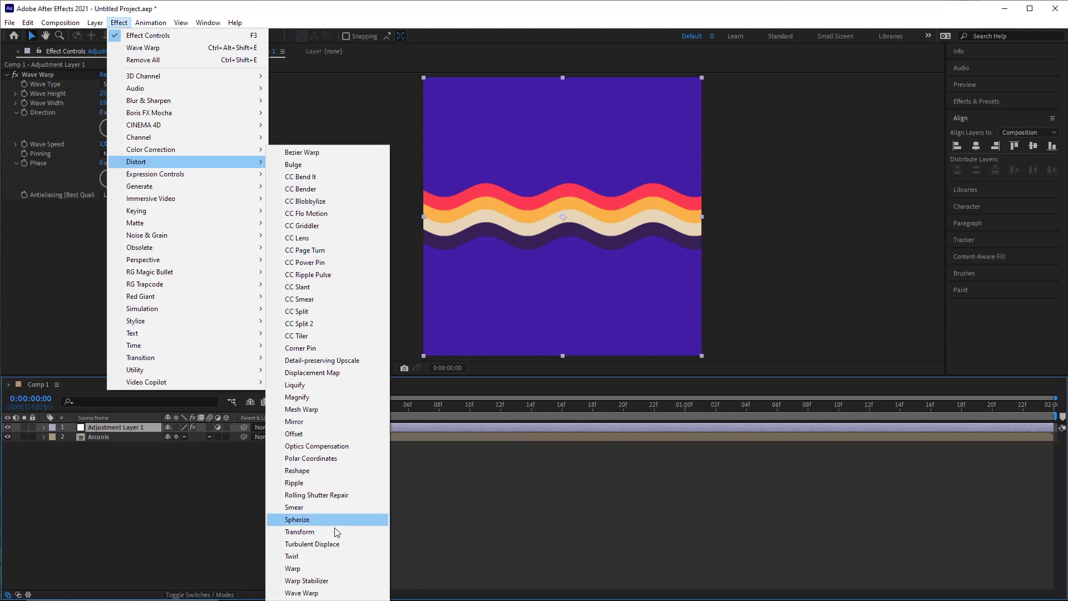
left_click(309, 568)
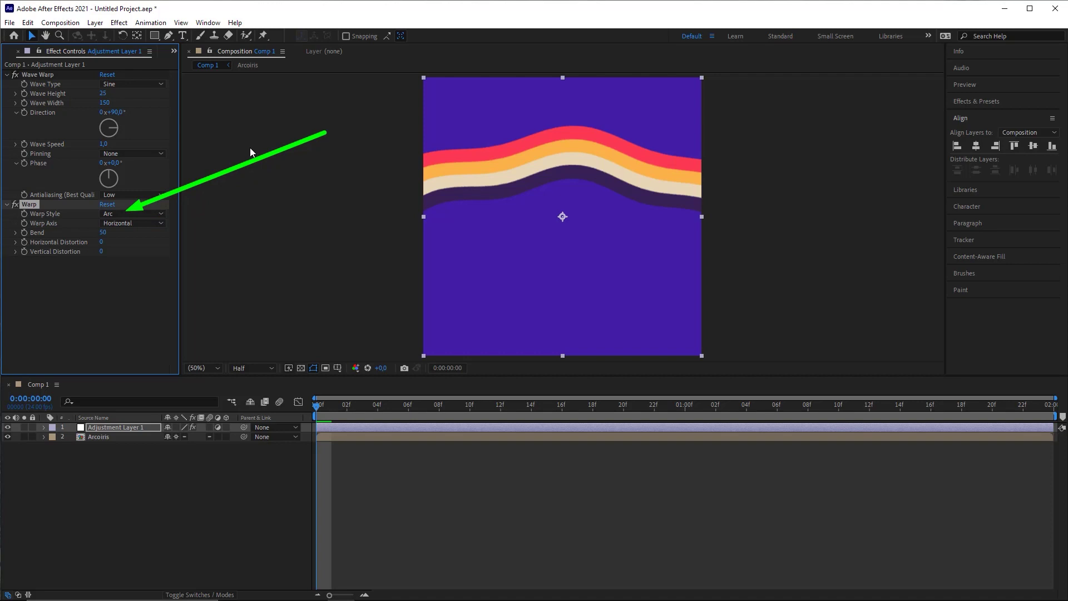
Set the Warp effect's warp style to Shell Upper and its warp axis to Vertical
left_click(122, 214)
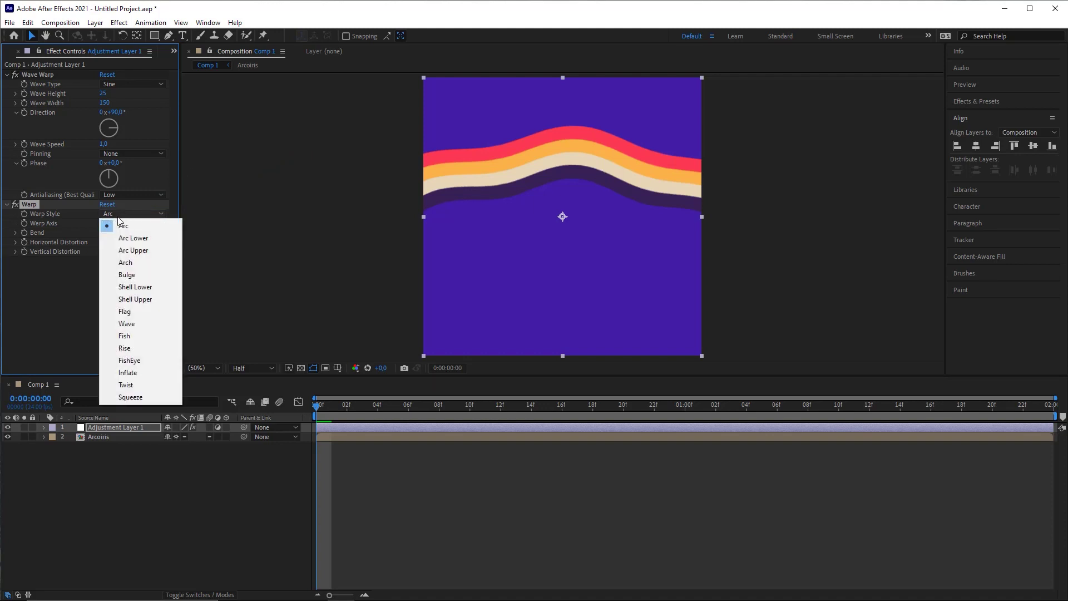
left_click(73, 214)
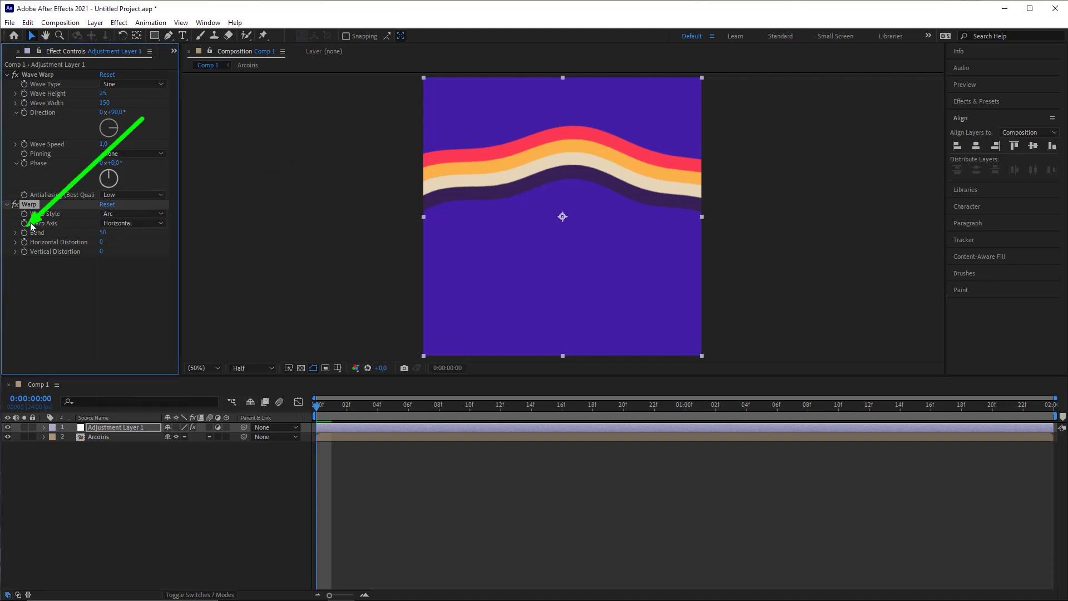
left_click(123, 213)
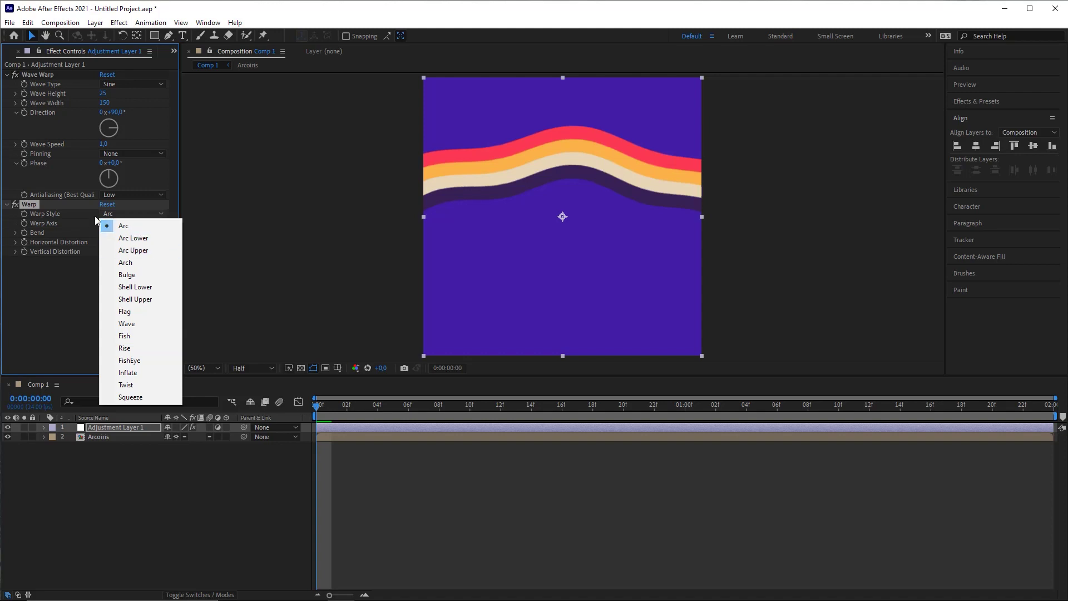
left_click(149, 302)
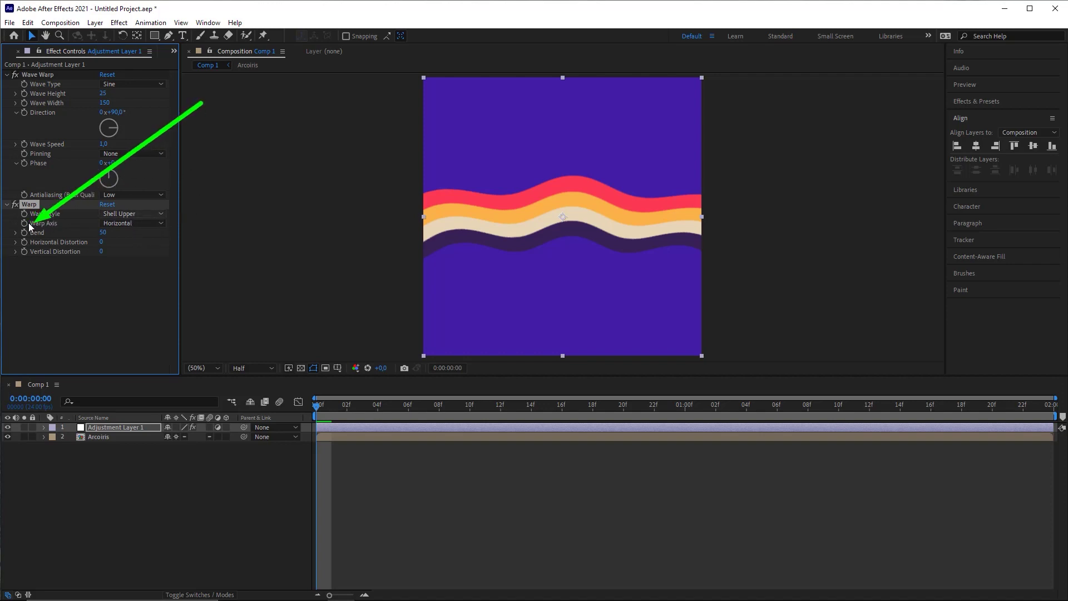
left_click(133, 223)
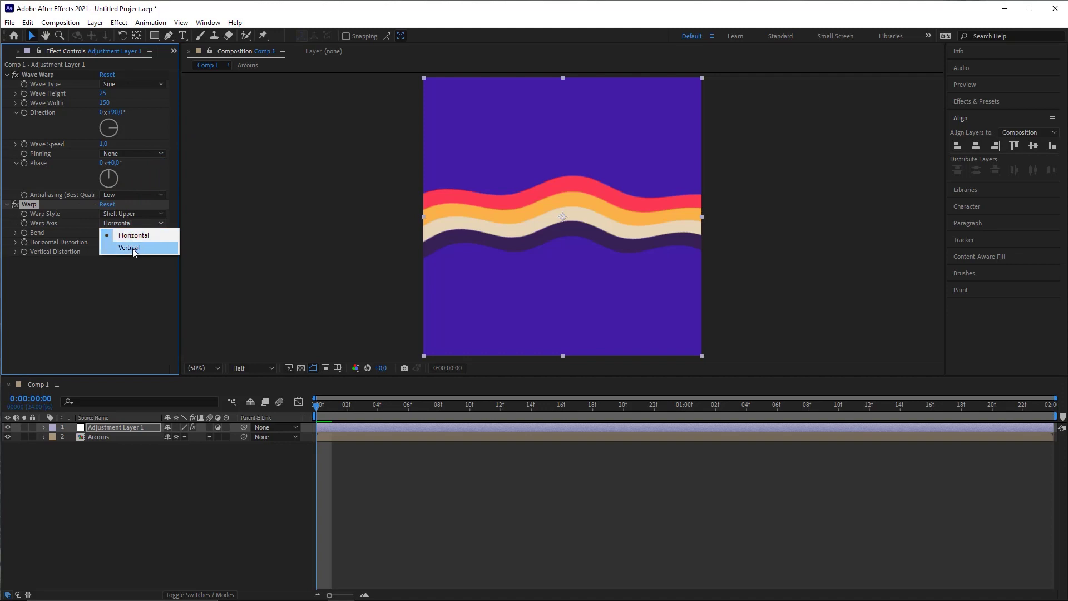
left_click(133, 248)
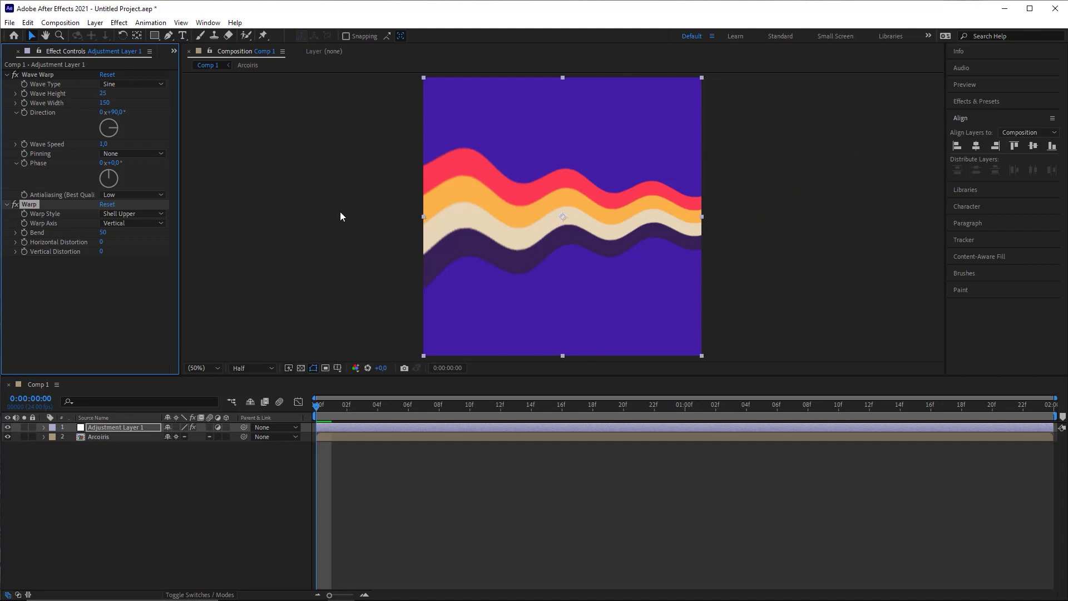
Set the Warp effect's horizontal distortion to -60
left_click(103, 242)
type("-60")
key("Return")
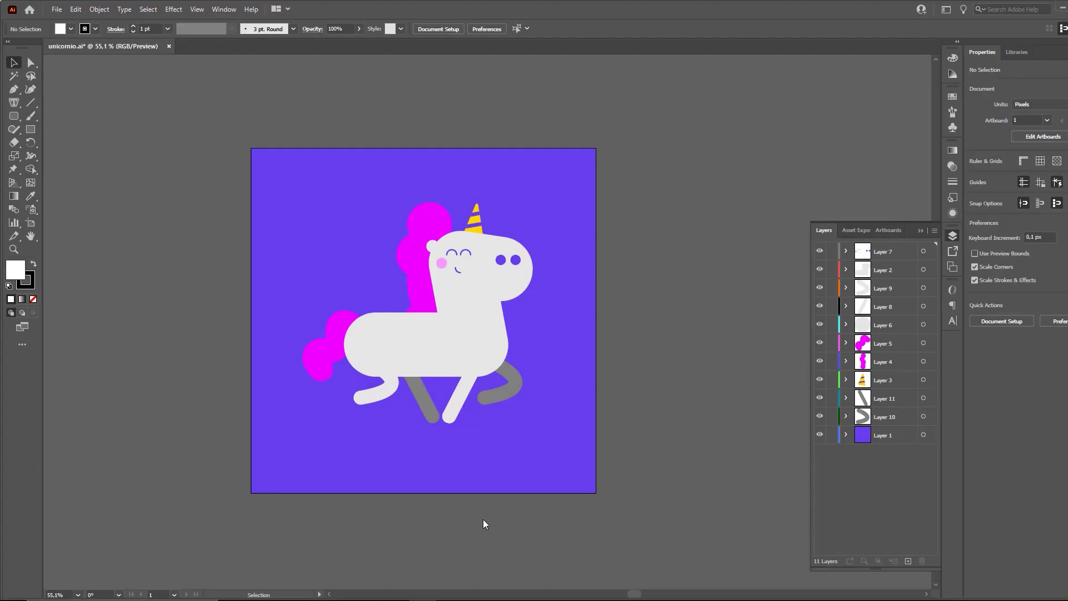
Switch to the unicornio.ai drawing in Illustrator, with its window fitted to the screen and the layer list shortened
left_click_drag(582, 280, 580, 272)
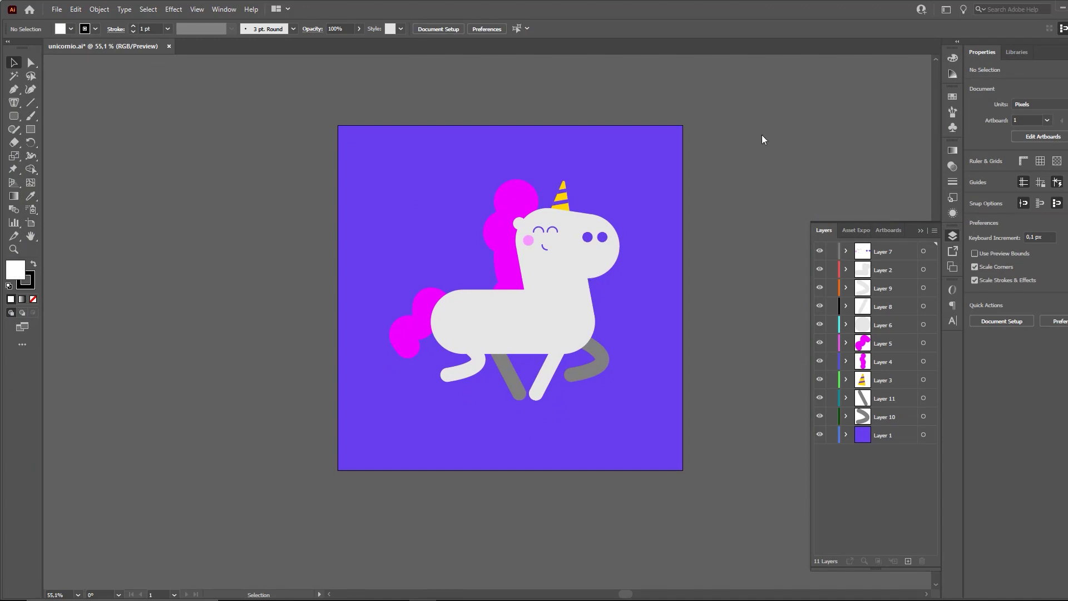
double_click(614, 15)
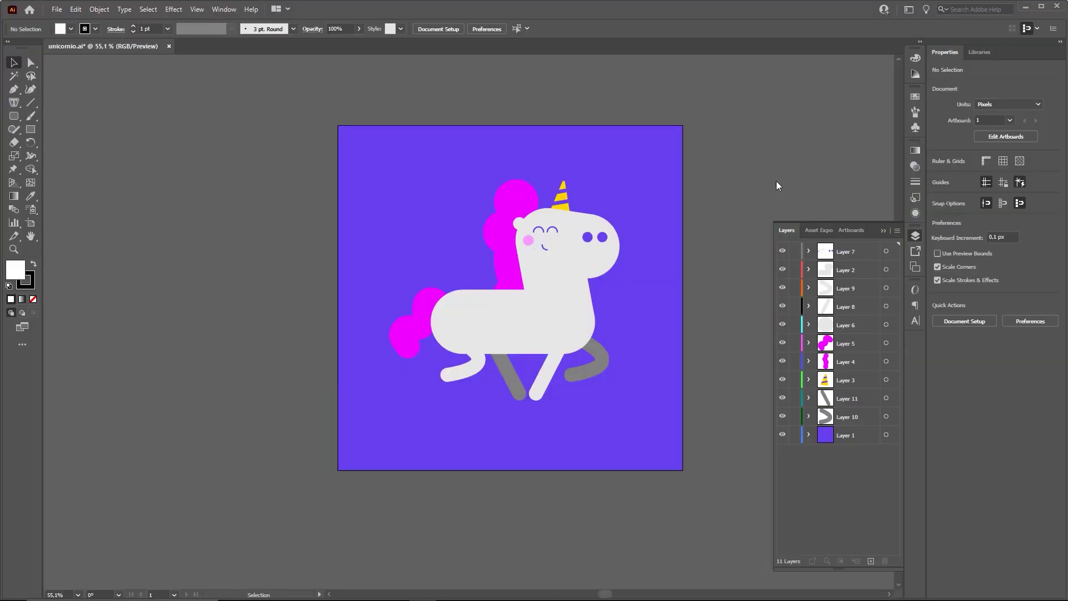
key("c")
left_click_drag(519, 212, 459, 229)
left_click(667, 155)
key("Return")
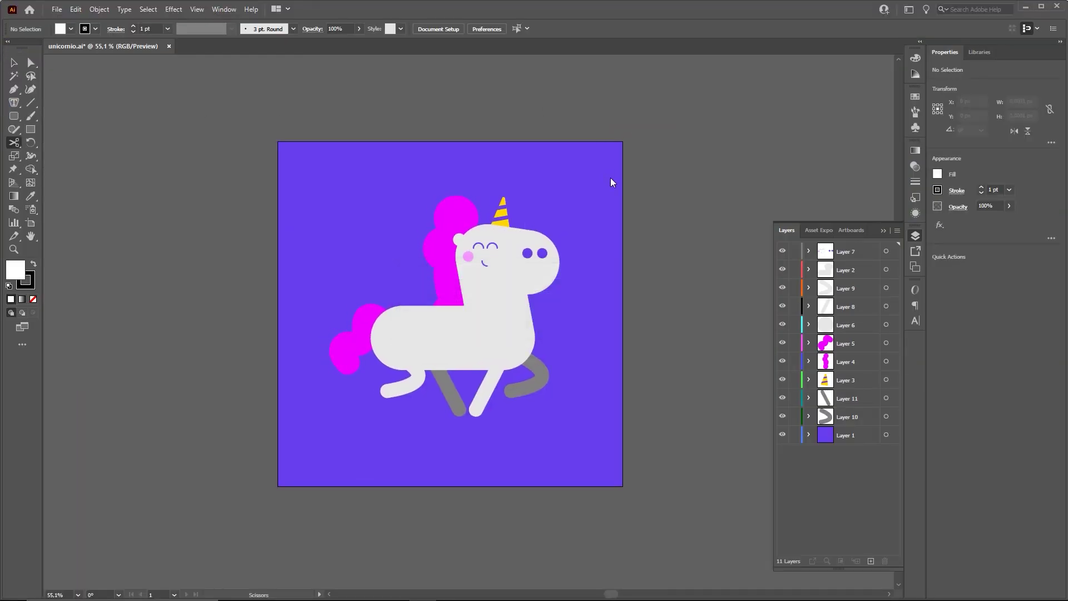
key("v")
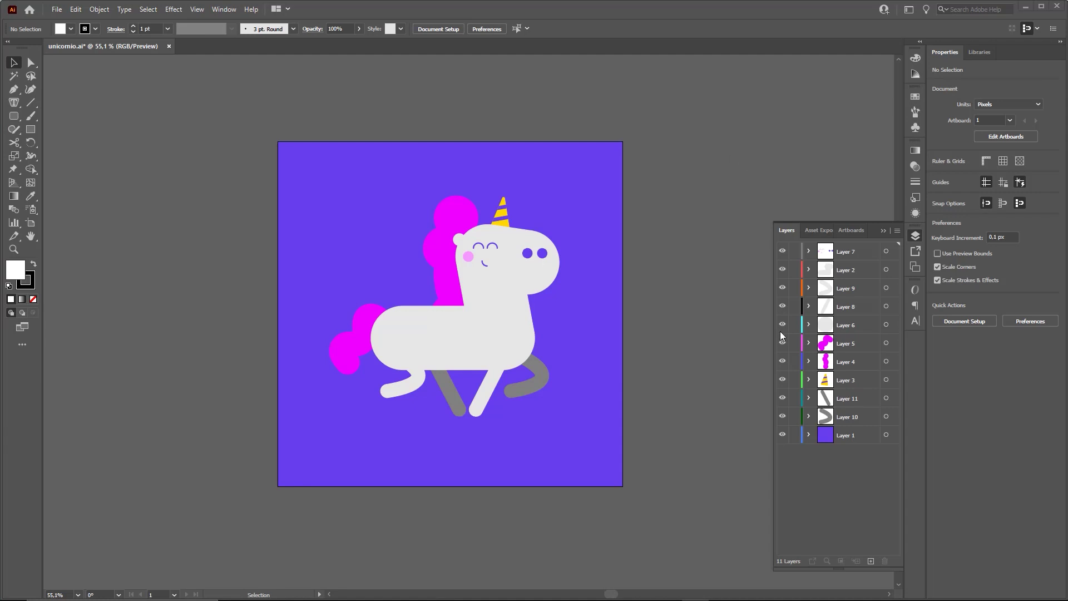
left_click_drag(840, 571, 840, 495)
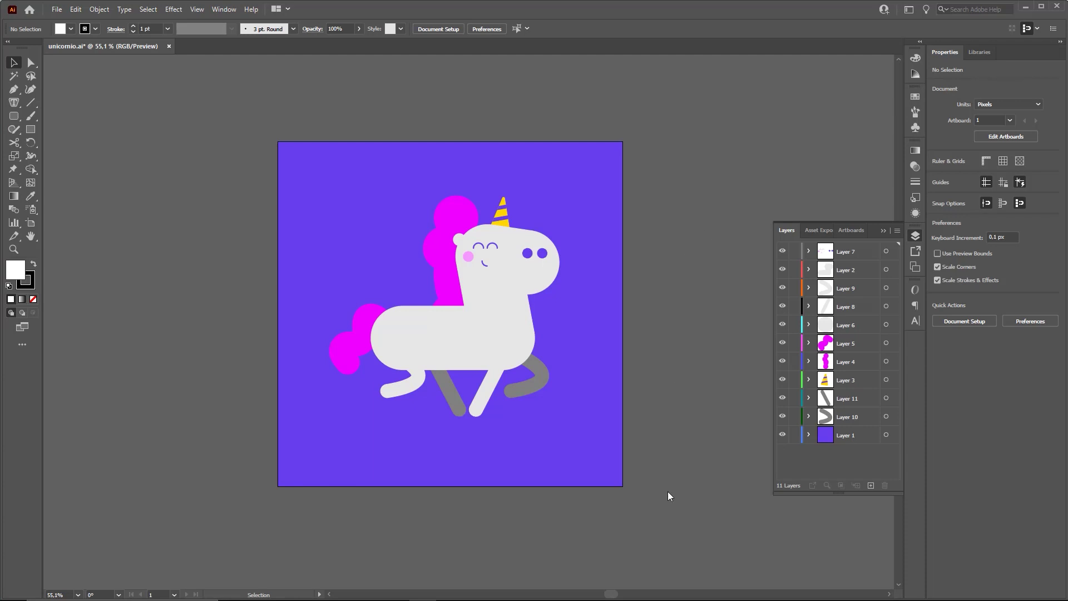
mouse_move(409, 600)
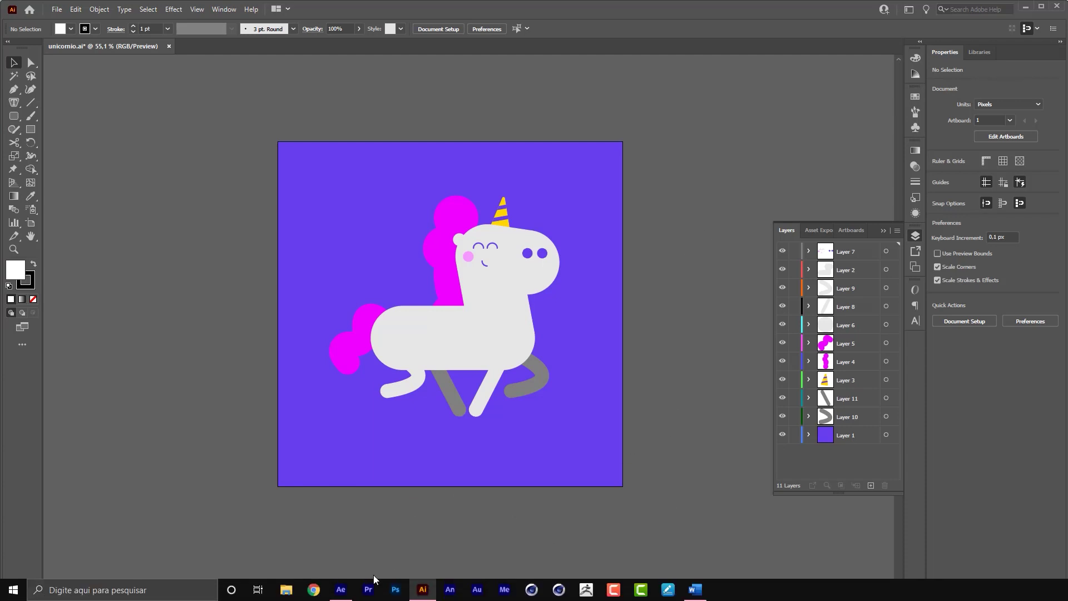
left_click(345, 599)
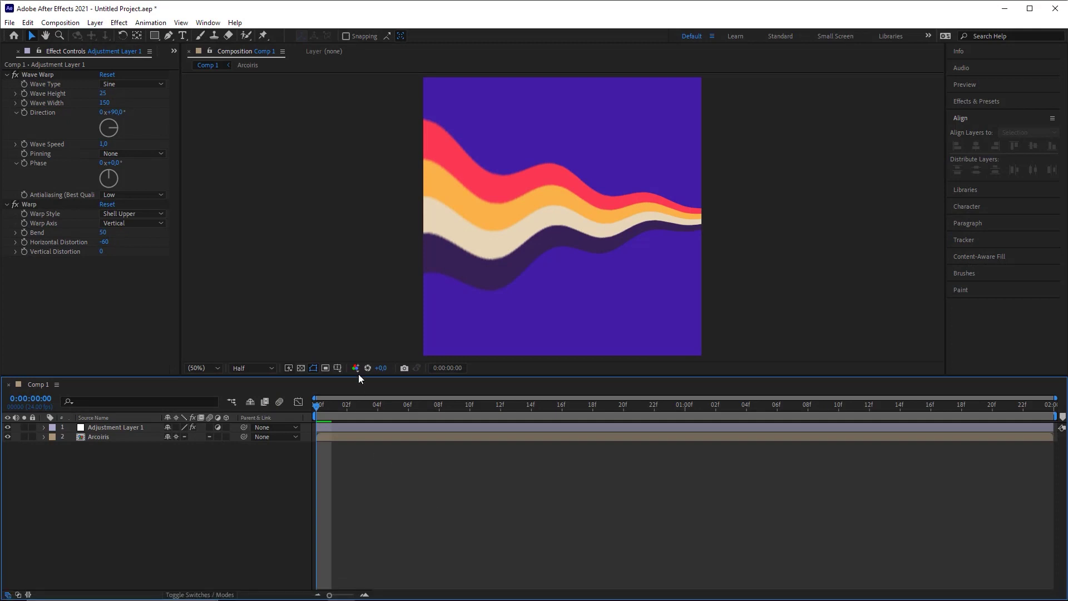
left_click(155, 35)
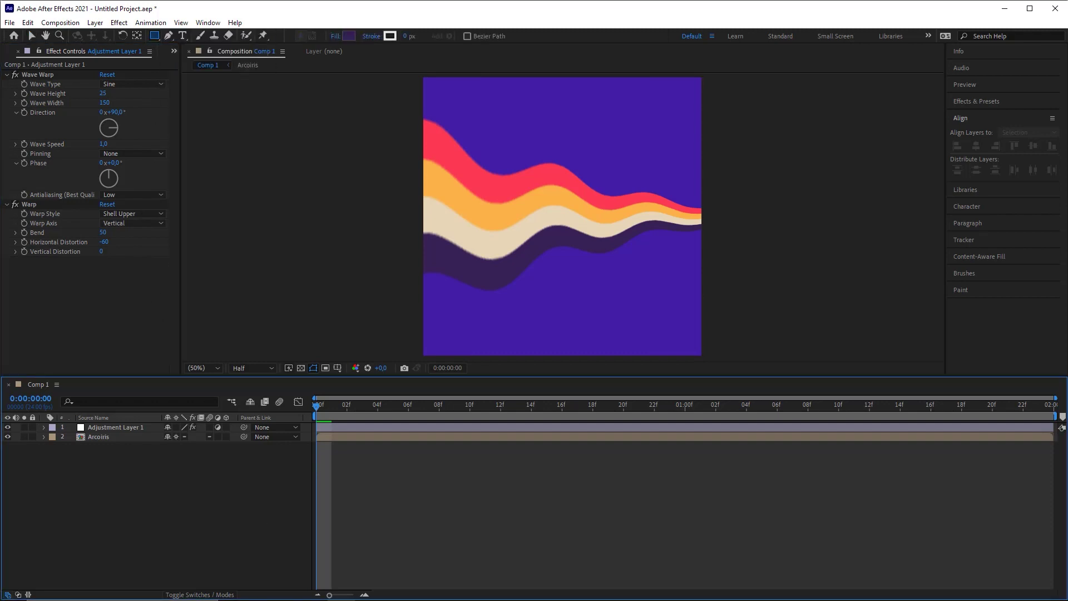
left_click(422, 590)
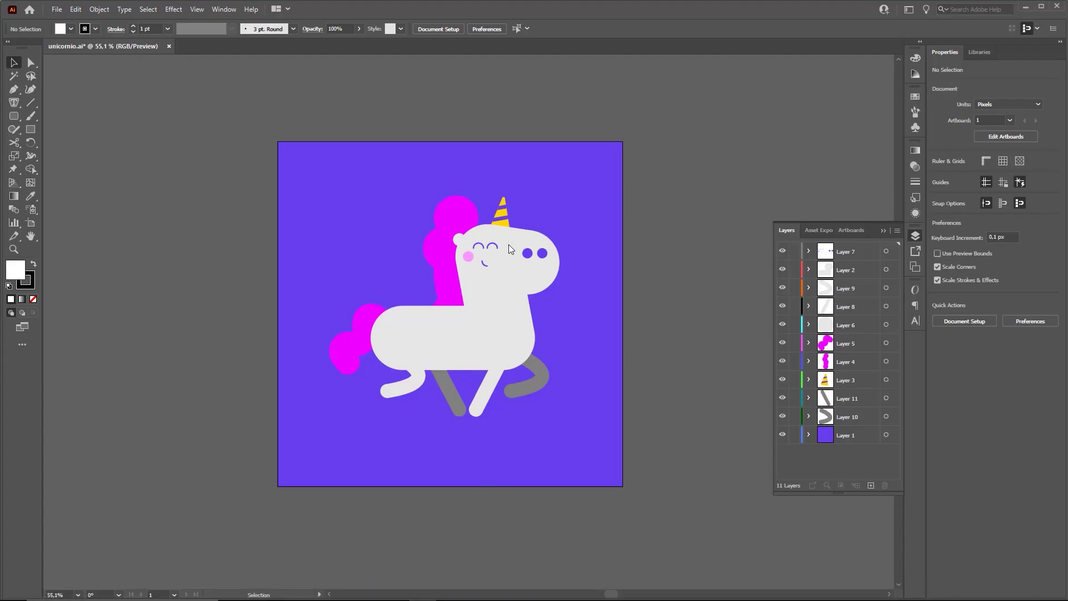
left_click_drag(504, 246, 519, 231)
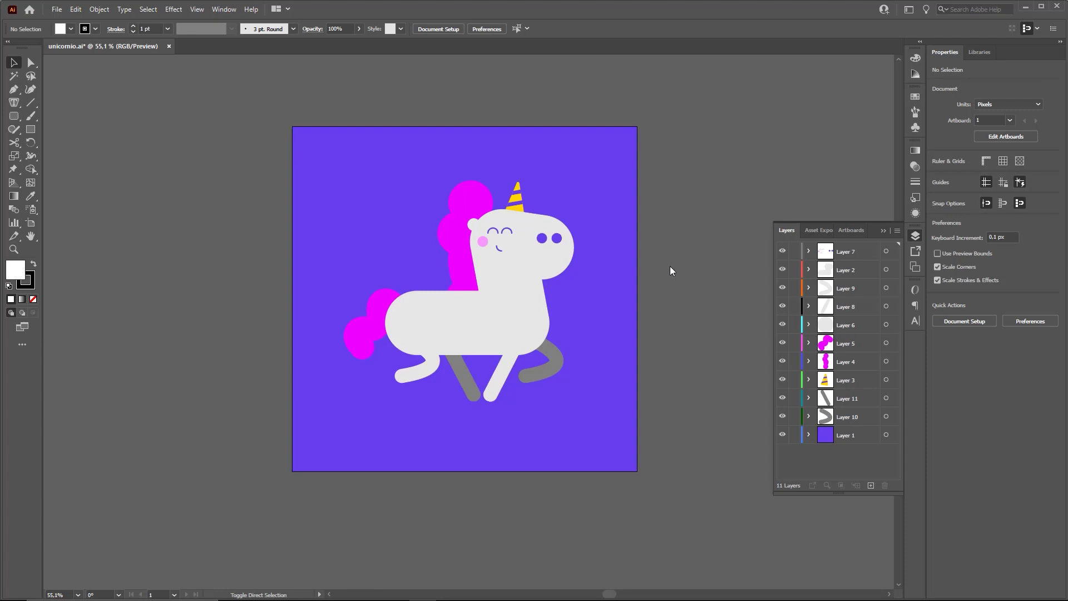
mouse_move(134, 82)
left_mouse_down()
mouse_move(395, 313)
mouse_move(442, 192)
mouse_move(404, 250)
mouse_move(391, 229)
mouse_move(914, 237)
left_mouse_up()
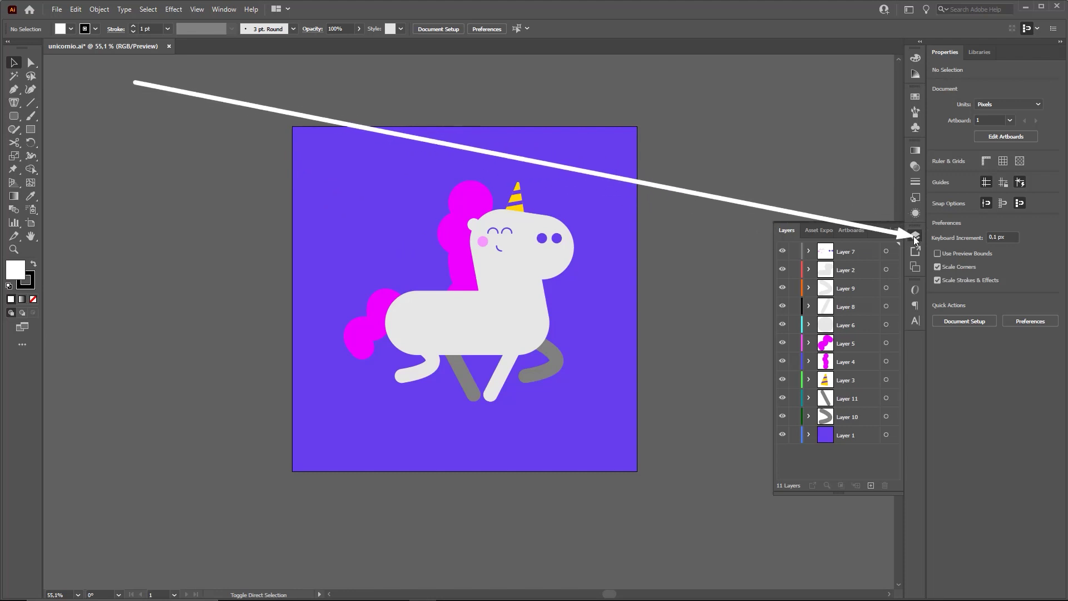
key("Escape")
left_click(914, 238)
left_click(914, 238)
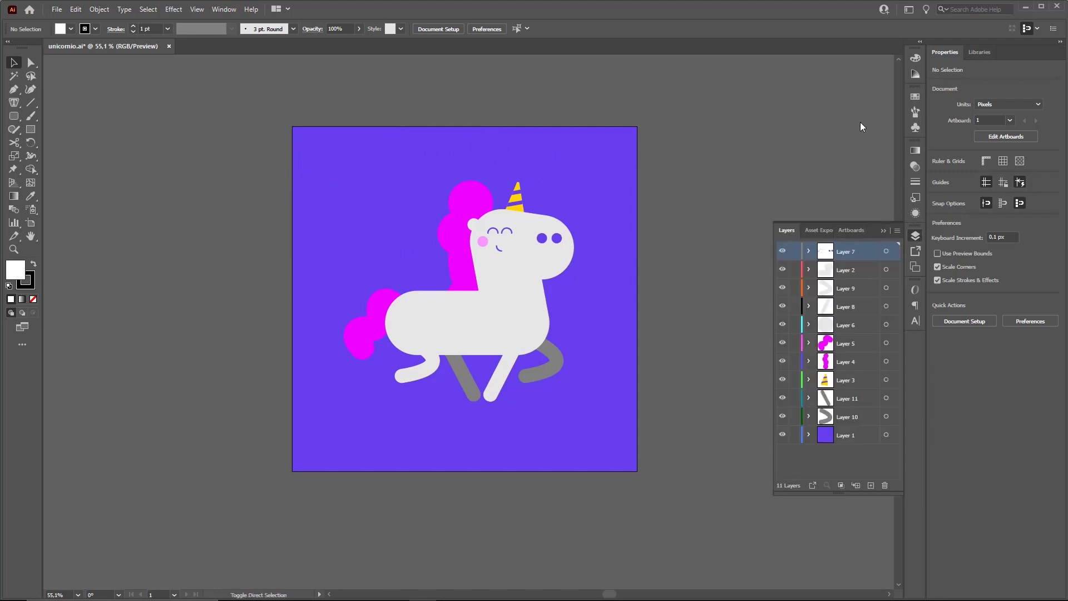
Try deleting the purple background layer, Layer 1, and undo the deletion
mouse_move(867, 114)
left_mouse_down()
mouse_move(882, 322)
mouse_move(836, 334)
mouse_move(839, 449)
mouse_move(851, 440)
left_mouse_up()
key("Escape")
left_click(855, 441)
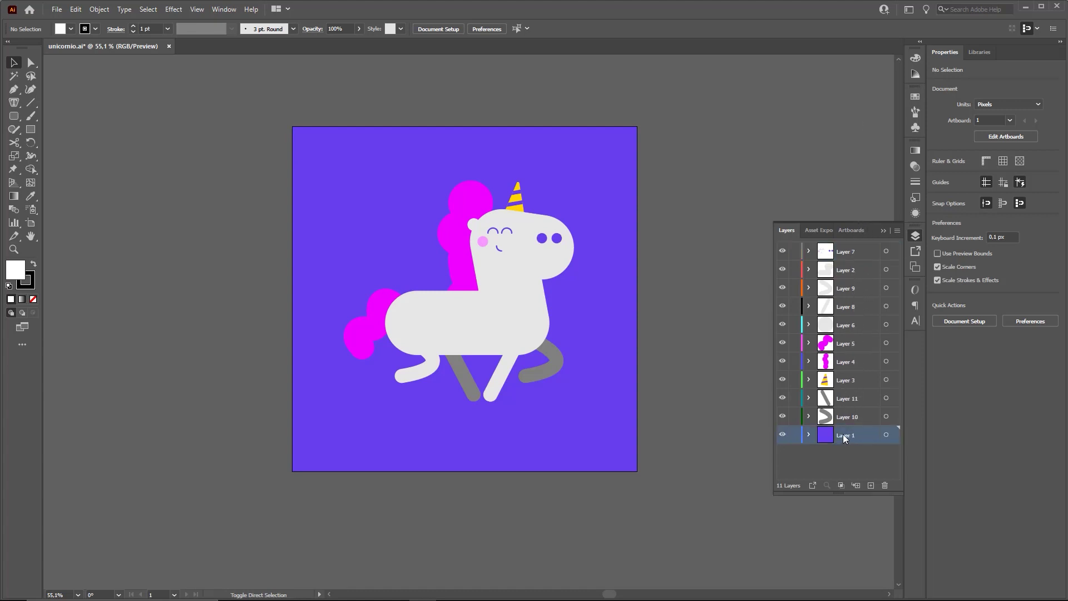
left_click(884, 486)
left_click(566, 321)
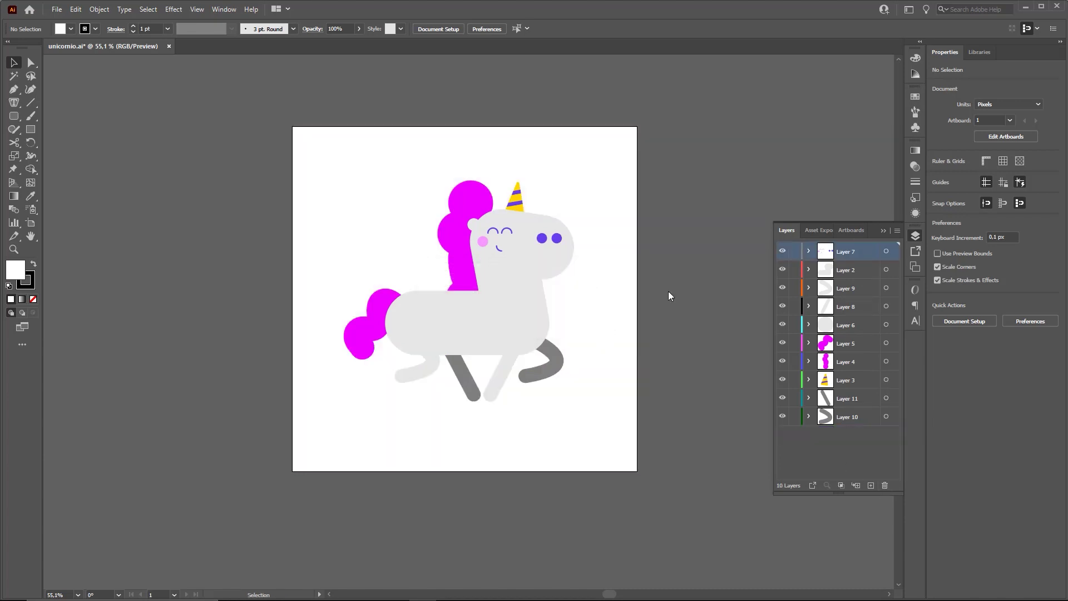
key("ctrl+z")
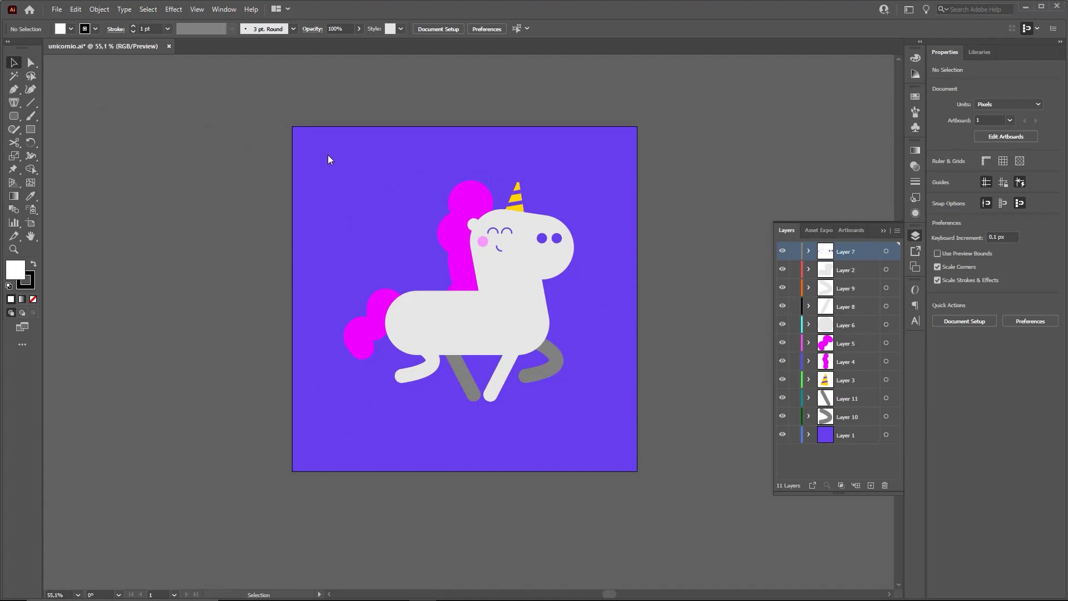
Delete the purple background rectangle behind the unicorn
left_click(345, 166)
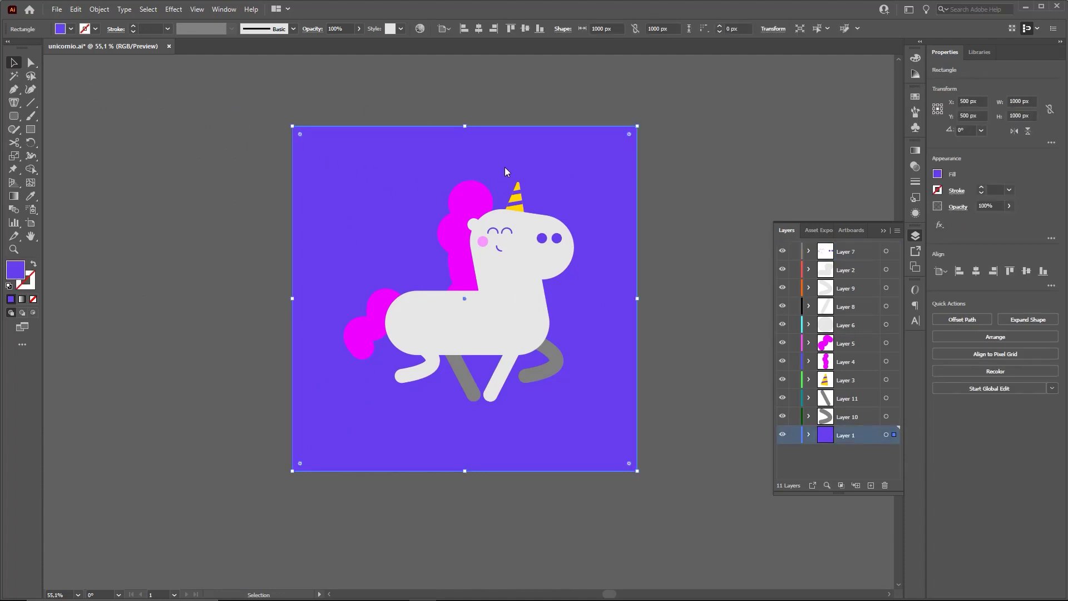
key("Delete")
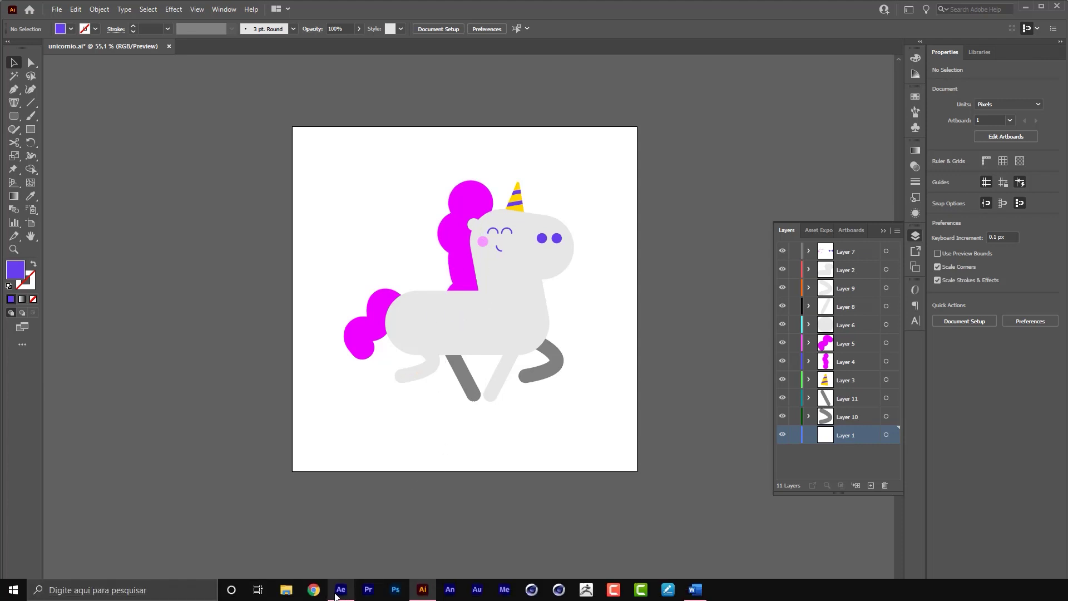
left_click(341, 589)
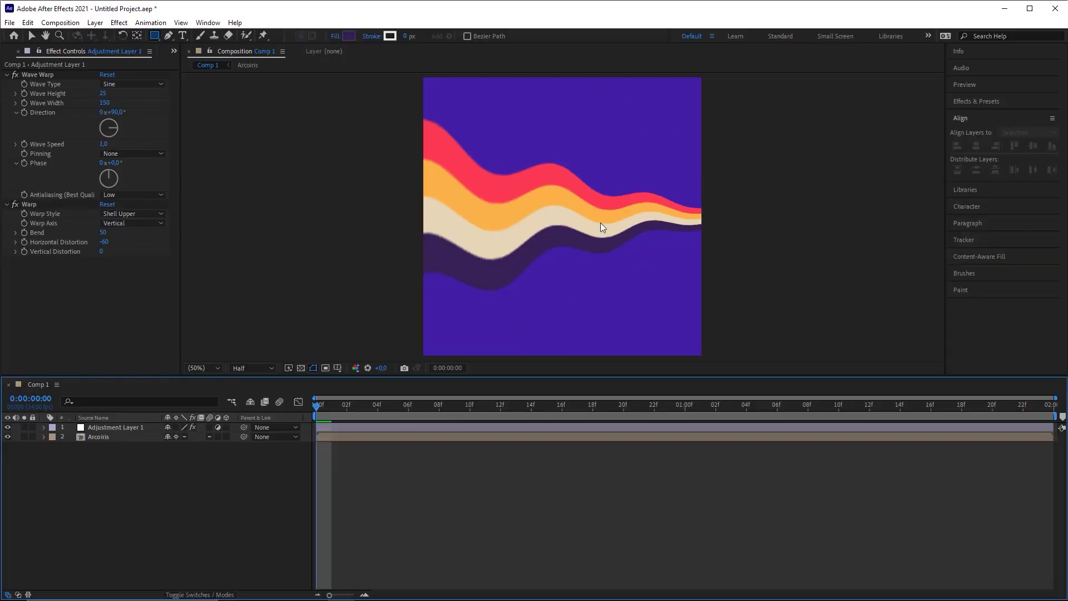
key("v")
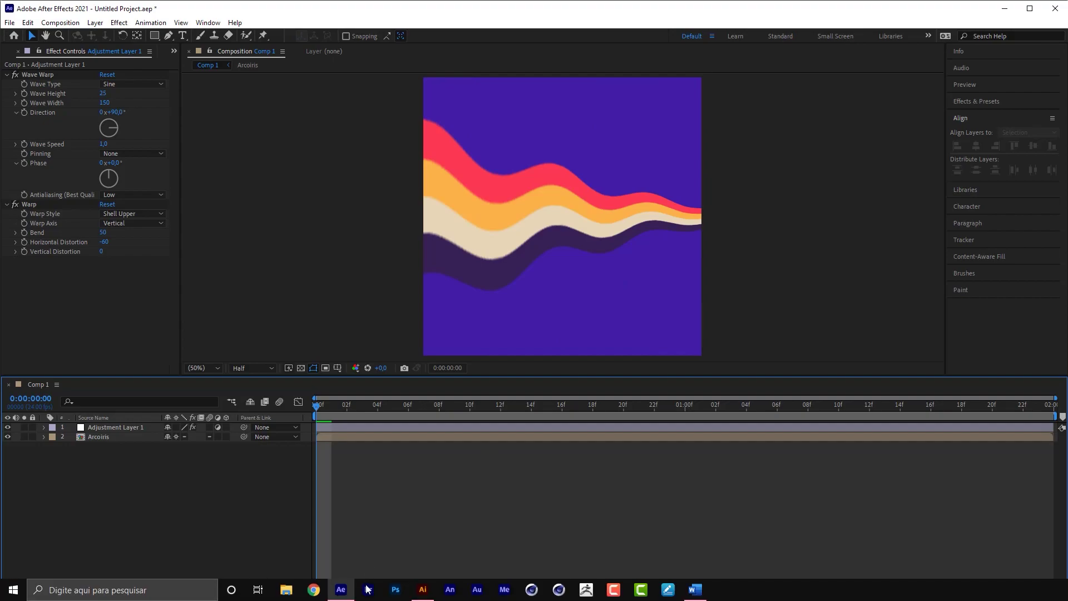
left_click(422, 589)
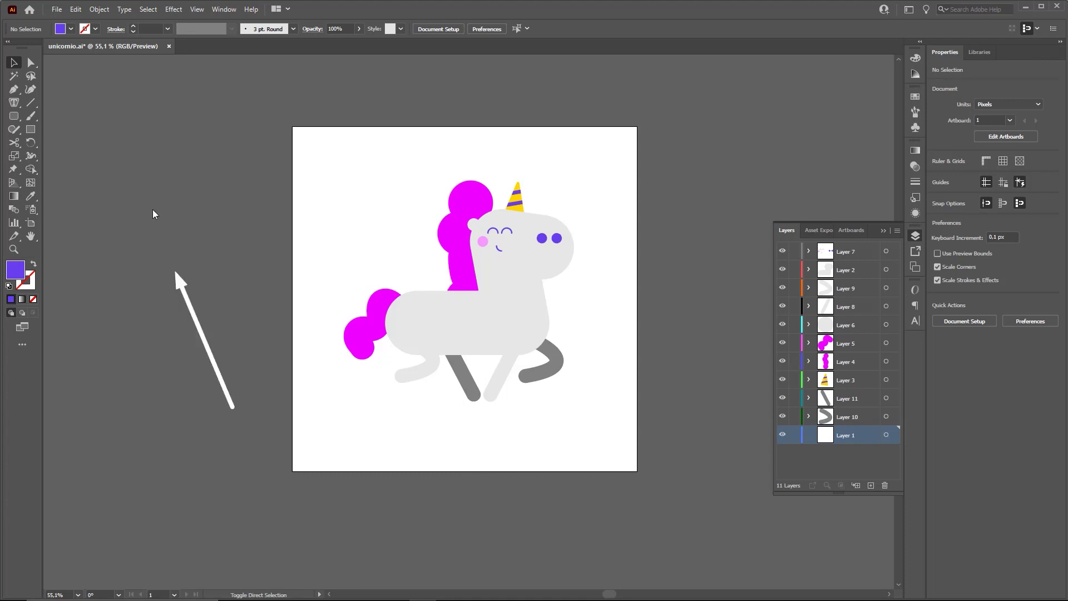
Save the drawing as unicornio.ai on the desktop (Área de Trabalho) in the Illustrator 2020 version
left_click(57, 12)
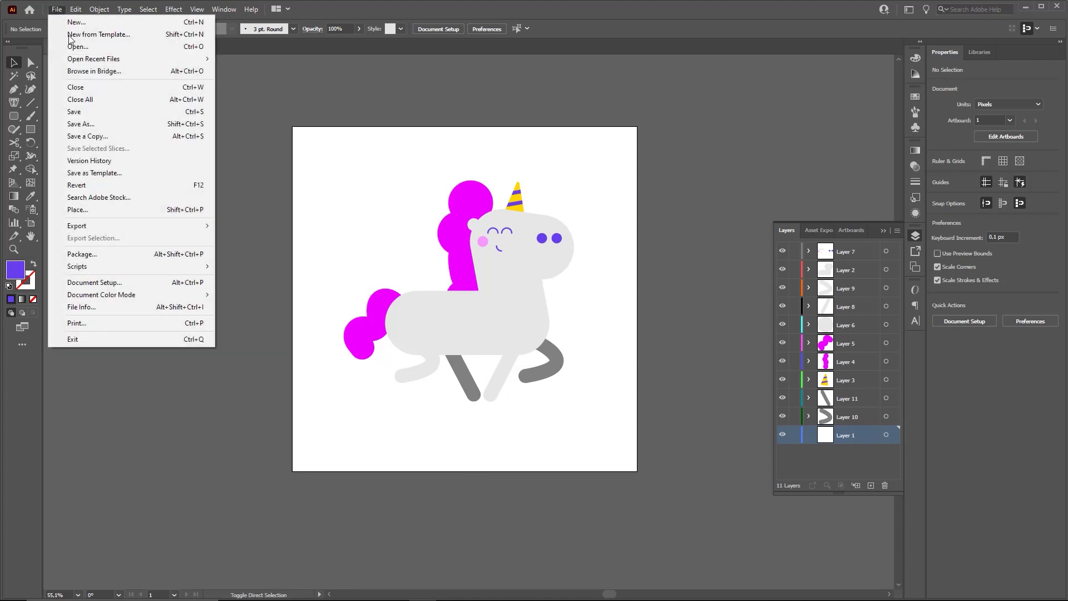
left_click(92, 119)
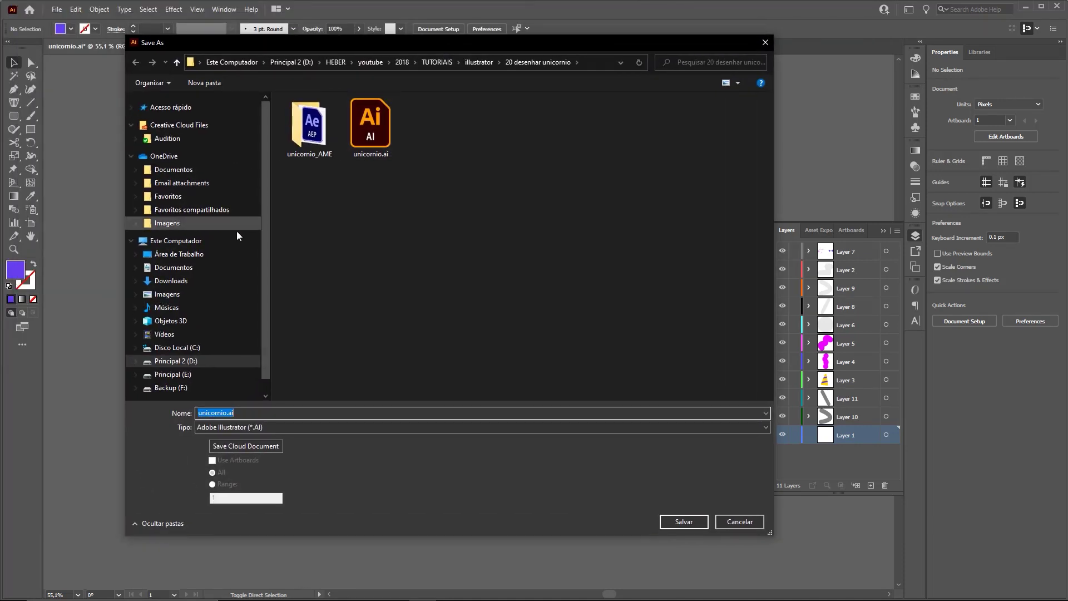
left_click(187, 256)
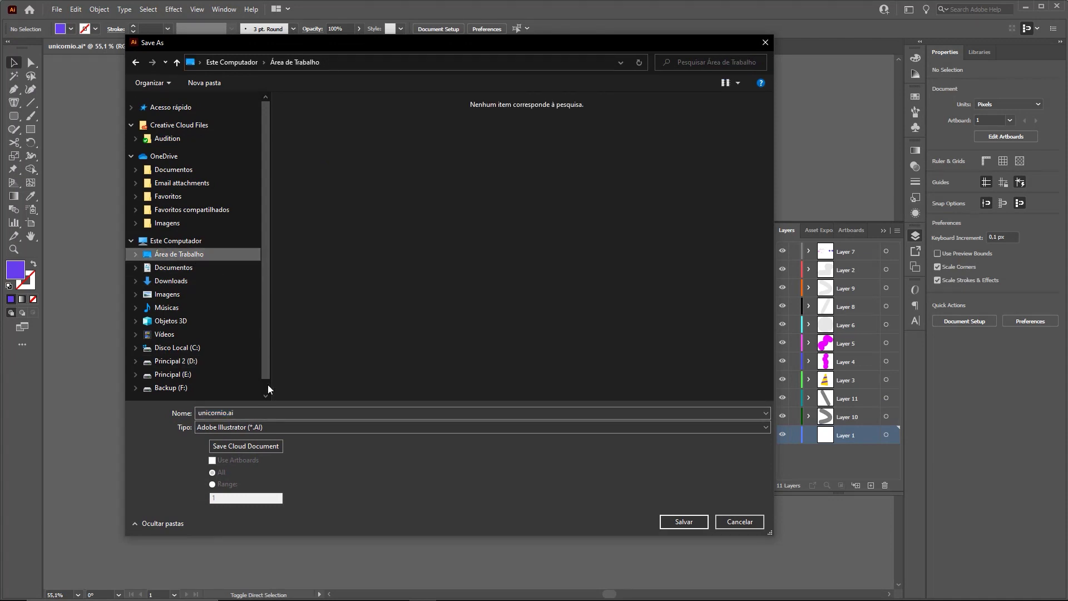
left_click(212, 417)
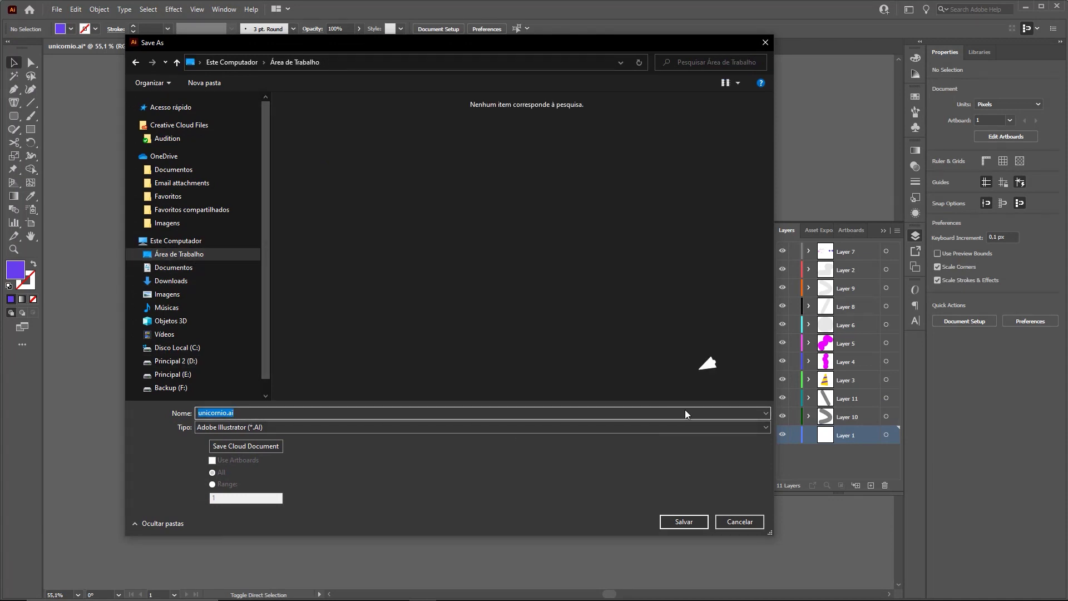
left_click(689, 526)
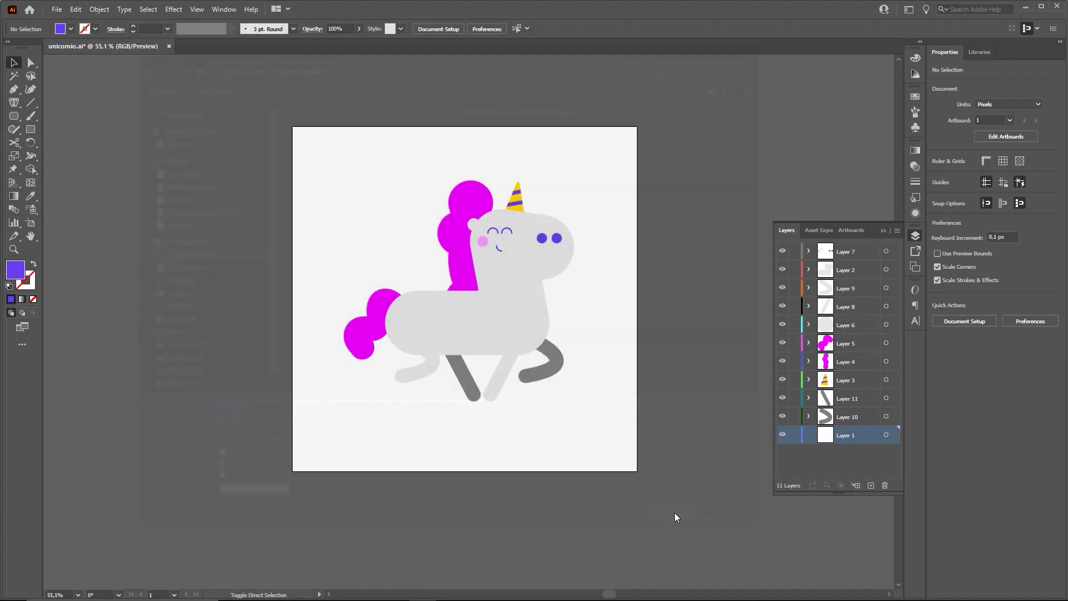
left_click(515, 162)
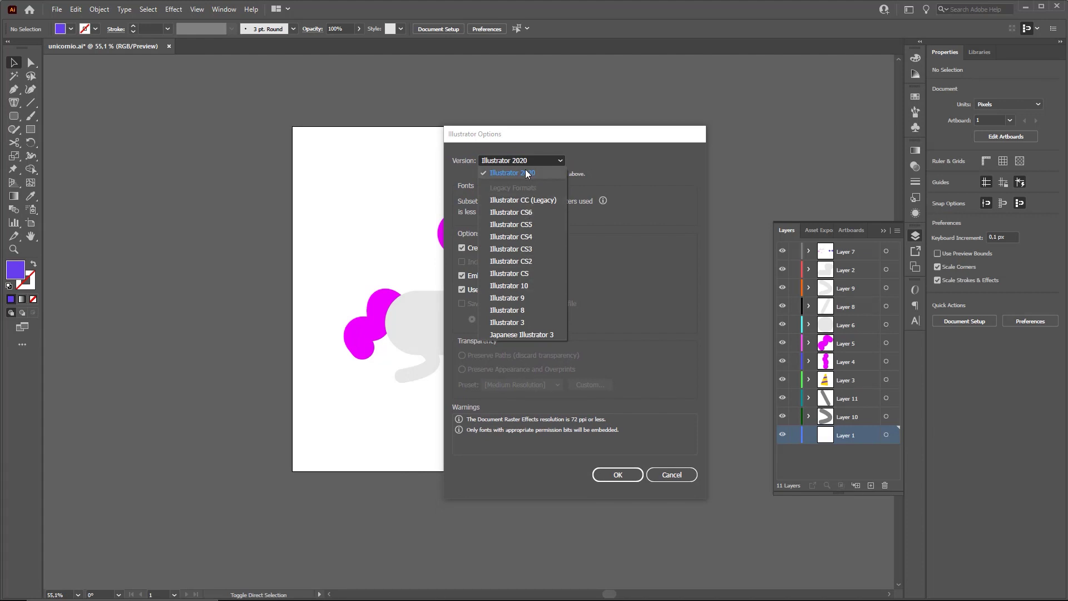
left_click(527, 174)
left_click(618, 475)
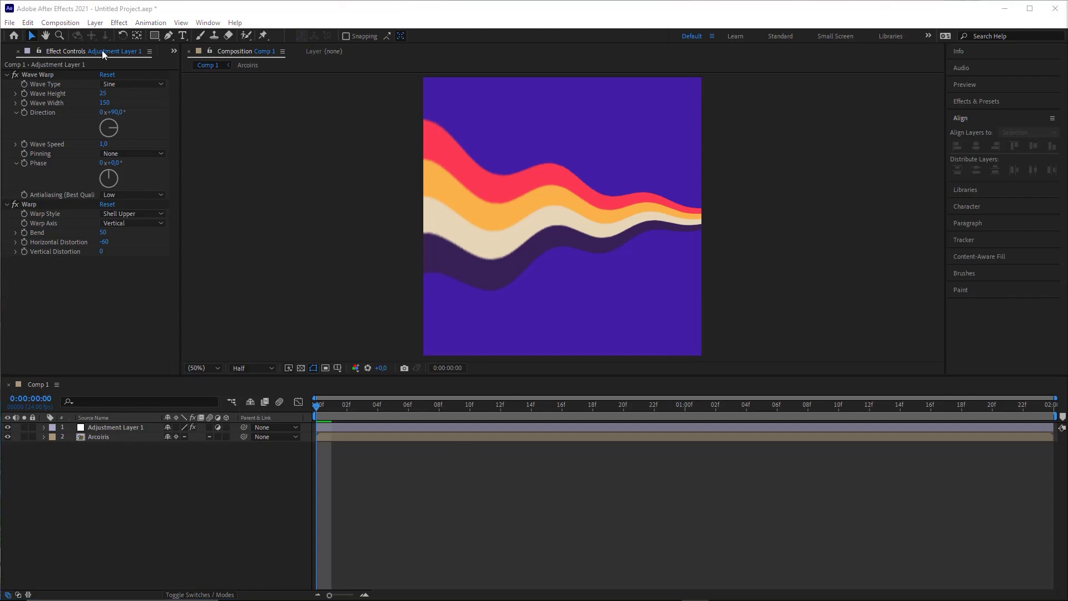
Choose unicornio.ai from the desktop (Área de Trabalho) as the file to import into the project
left_click(11, 50)
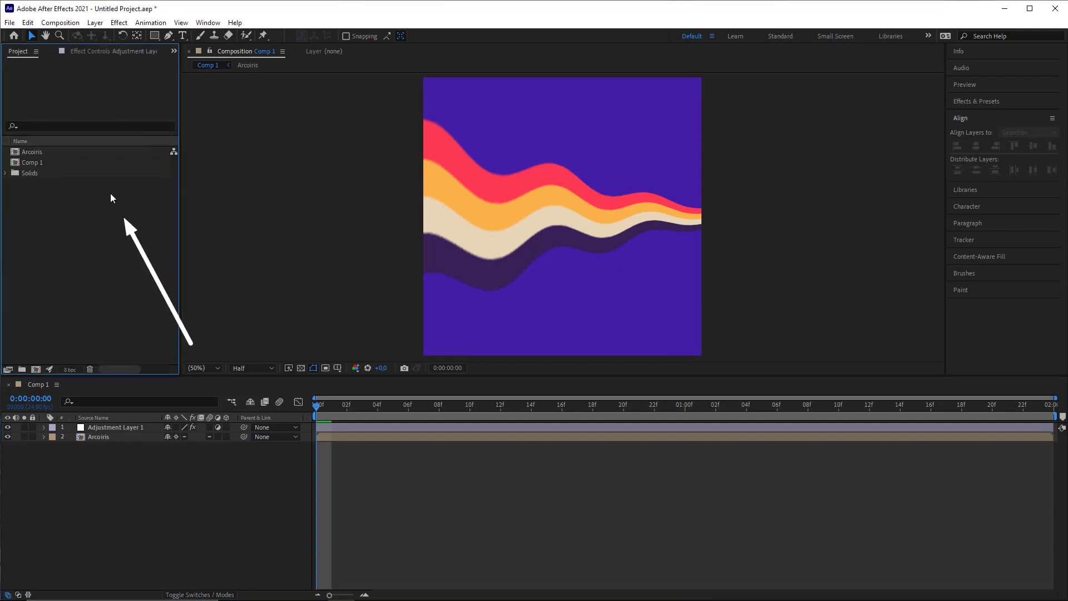
left_click(9, 23)
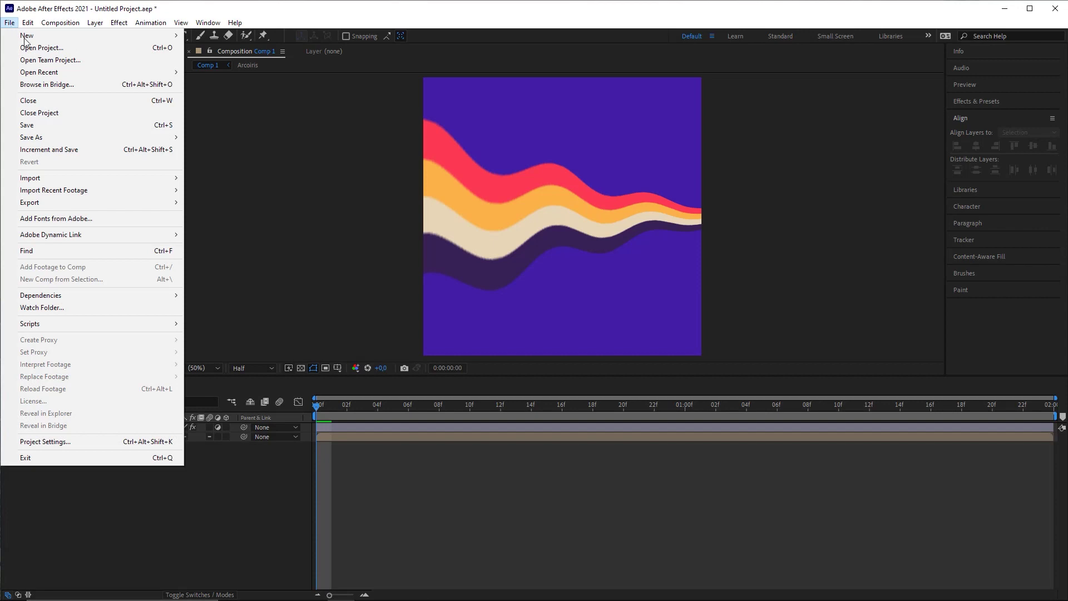
mouse_move(66, 179)
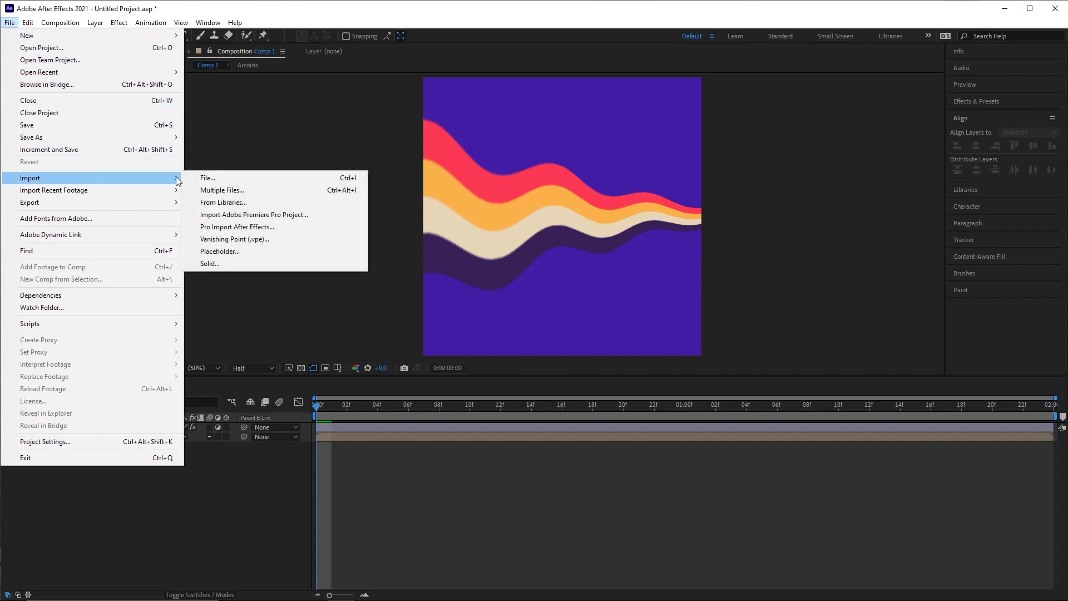
left_click(244, 179)
left_click(185, 261)
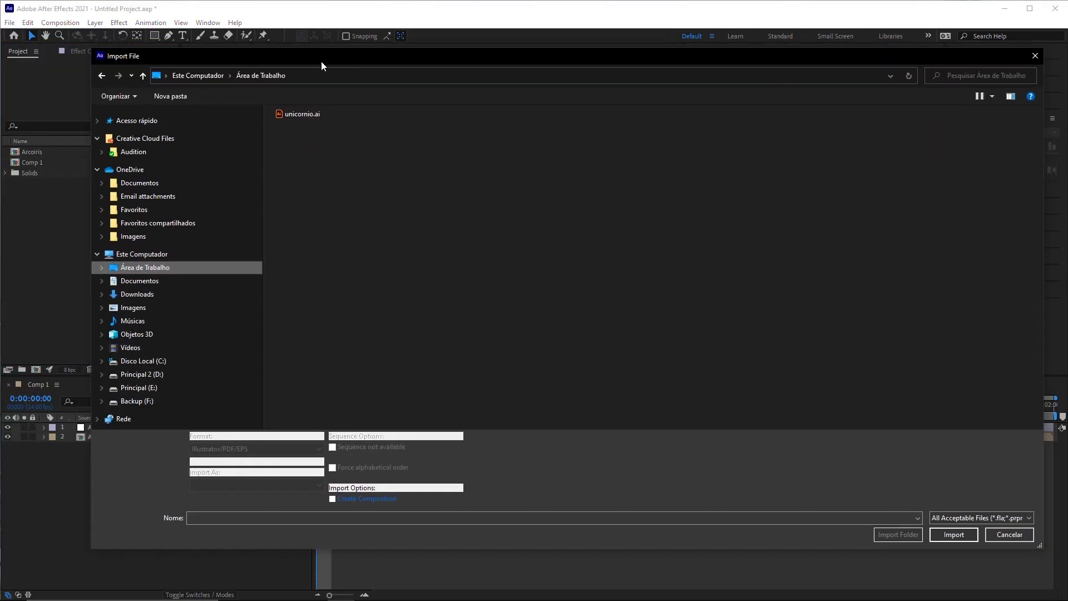
left_click_drag(1042, 551, 536, 388)
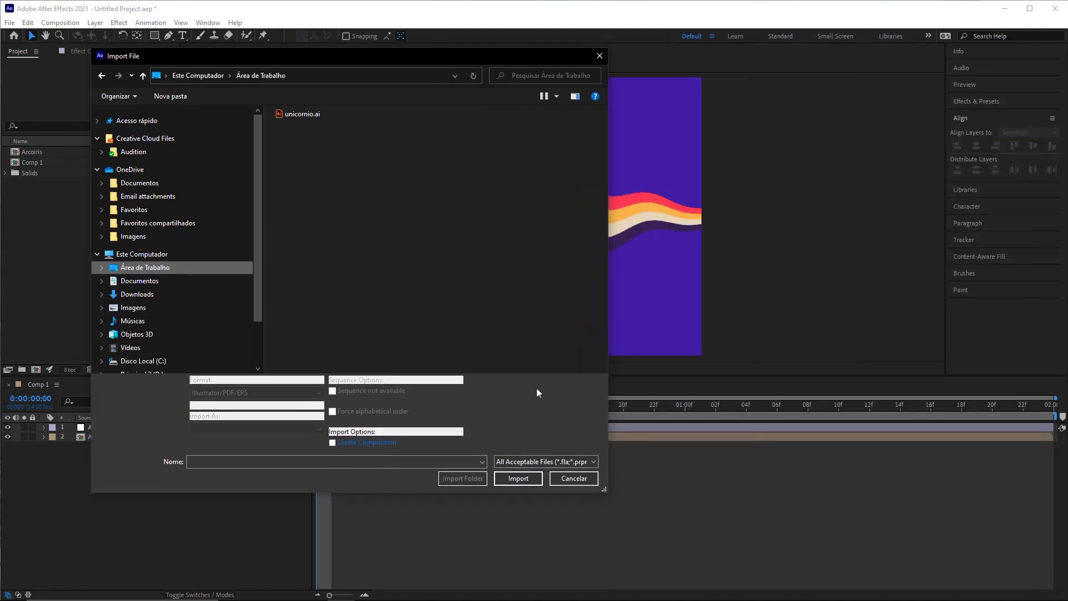
left_click_drag(365, 71, 452, 79)
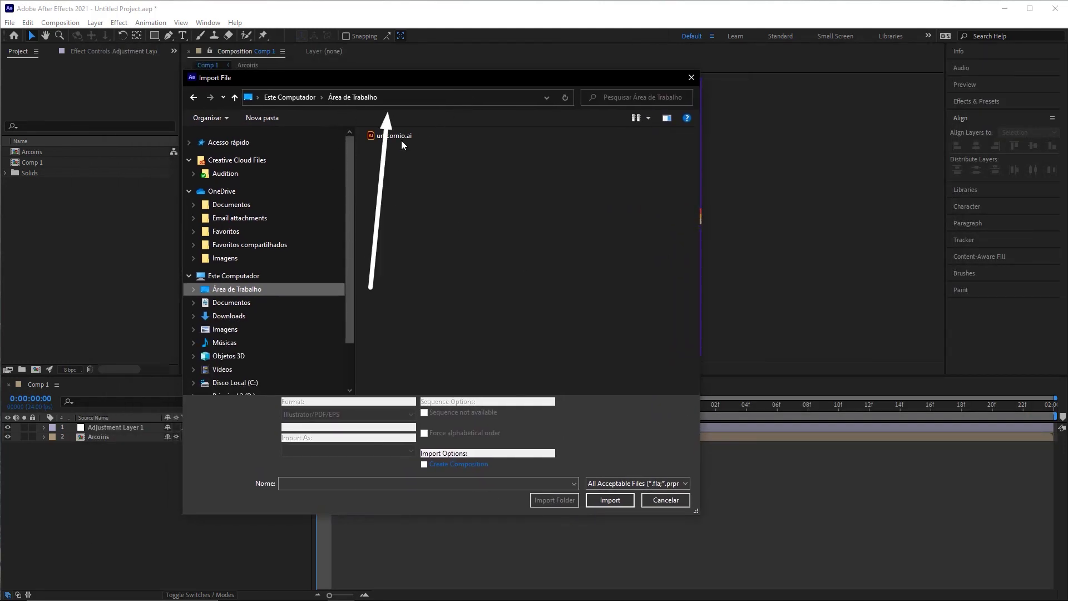
left_click(384, 138)
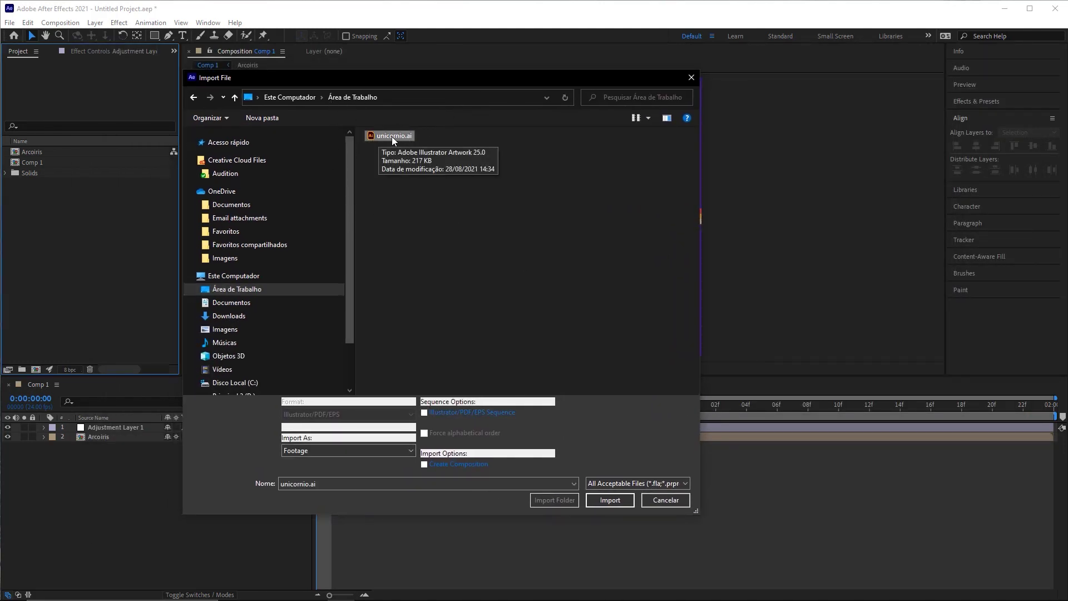
left_click(611, 501)
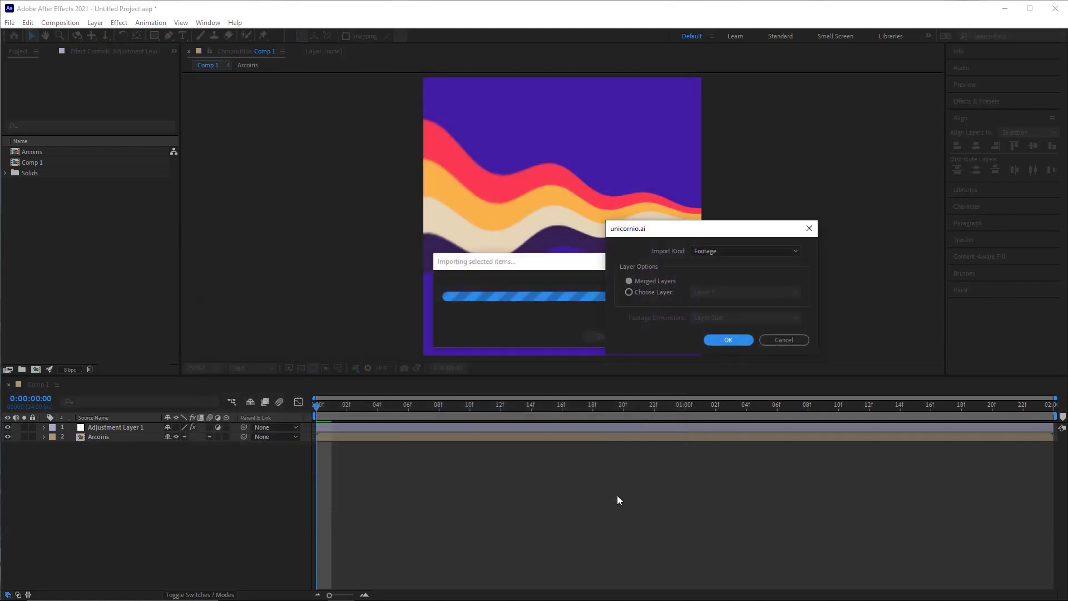
Import the unicorn artwork as Footage with its layers merged
left_click_drag(731, 232, 691, 196)
left_click(682, 215)
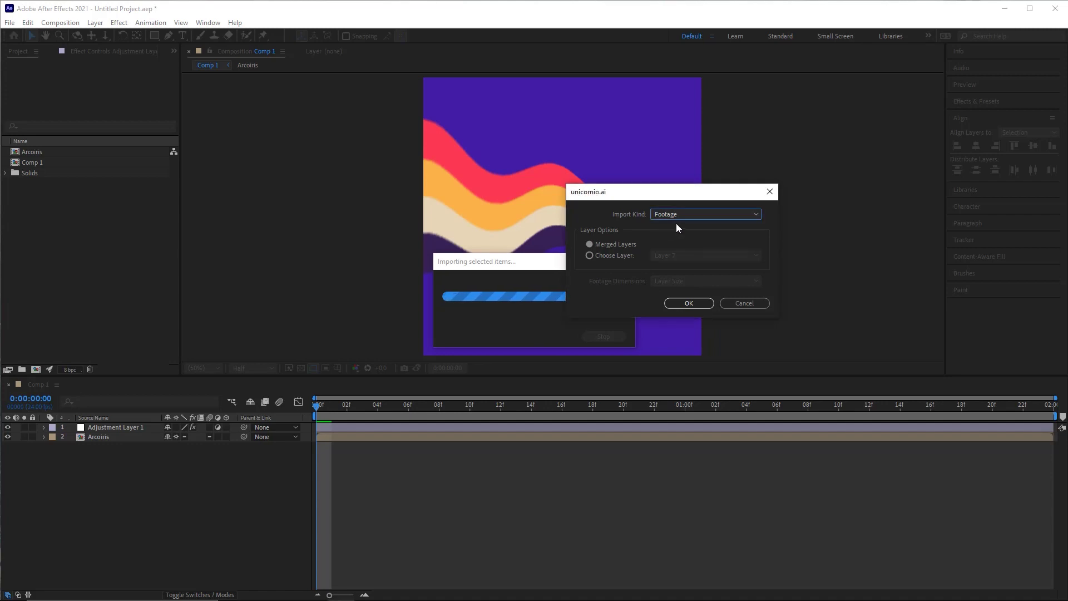
left_click(667, 237)
left_click(677, 214)
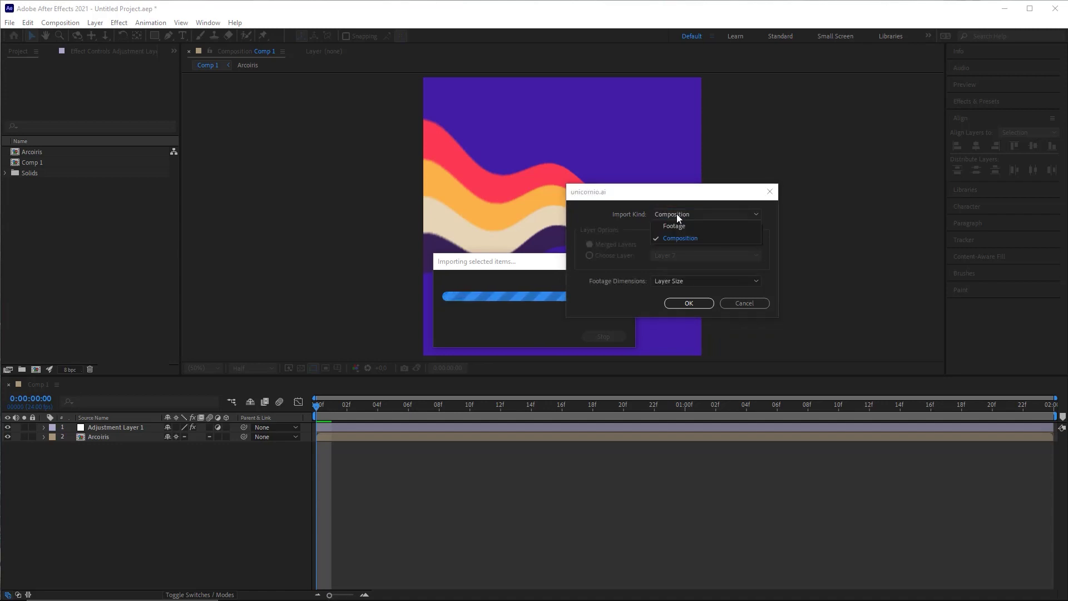
left_click(674, 225)
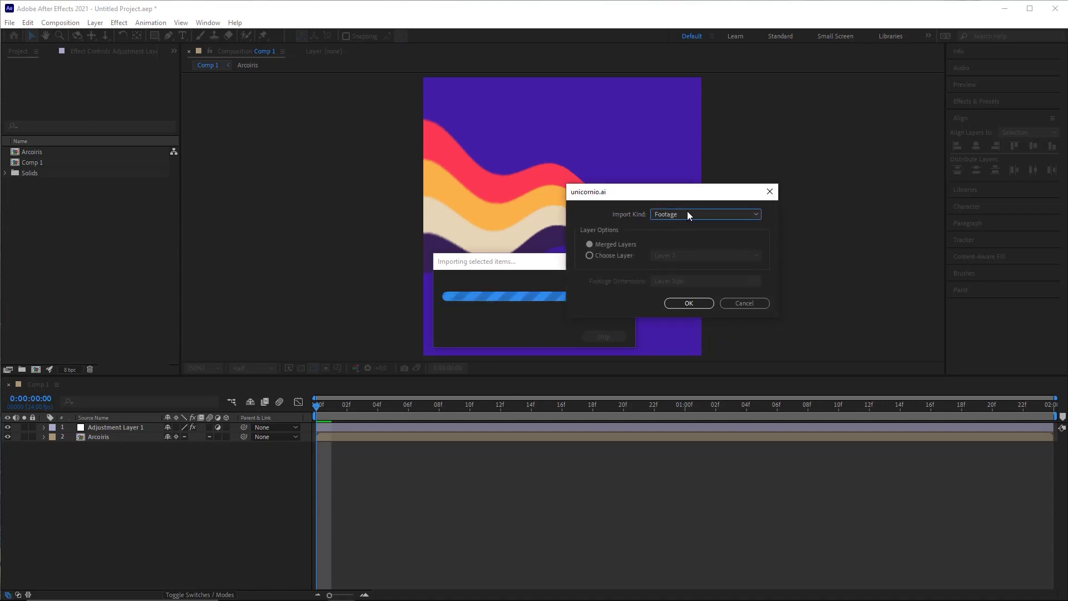
left_click(688, 303)
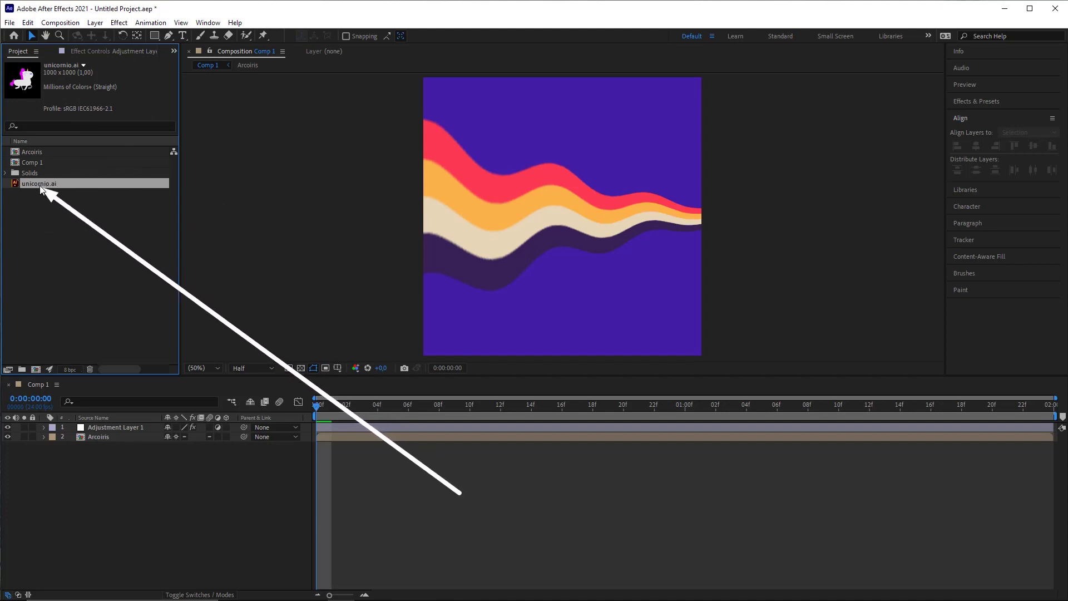
Add unicornio.ai to Comp 1 as the top layer, above the adjustment layer
mouse_move(31, 186)
left_mouse_down()
mouse_move(56, 199)
mouse_move(203, 368)
mouse_move(179, 476)
mouse_move(144, 511)
left_mouse_up()
left_click_drag(157, 505, 122, 429)
left_click(129, 498)
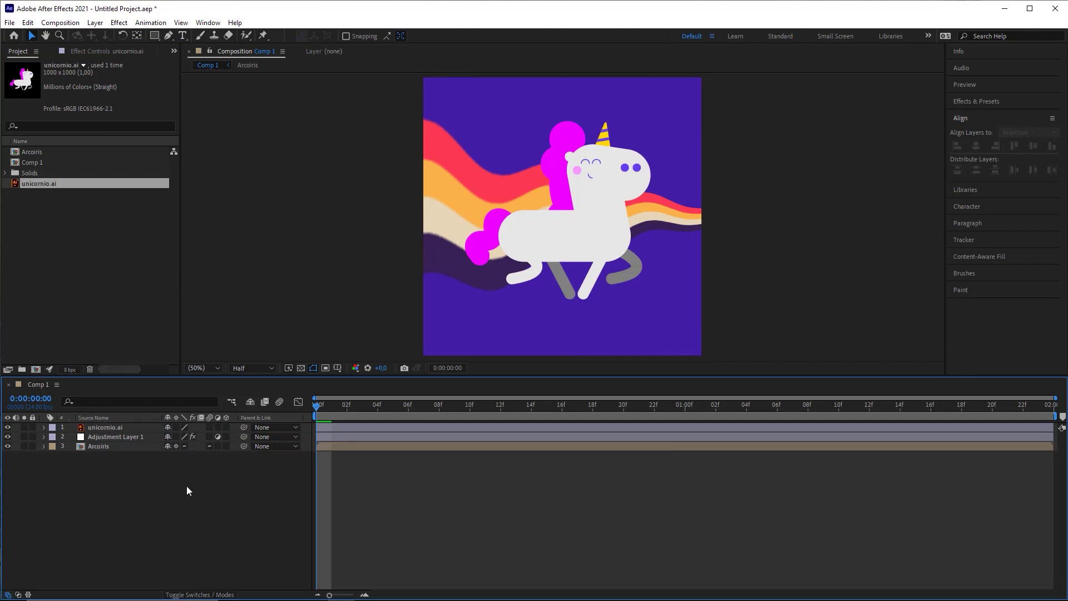
left_click(129, 300)
left_click(162, 503)
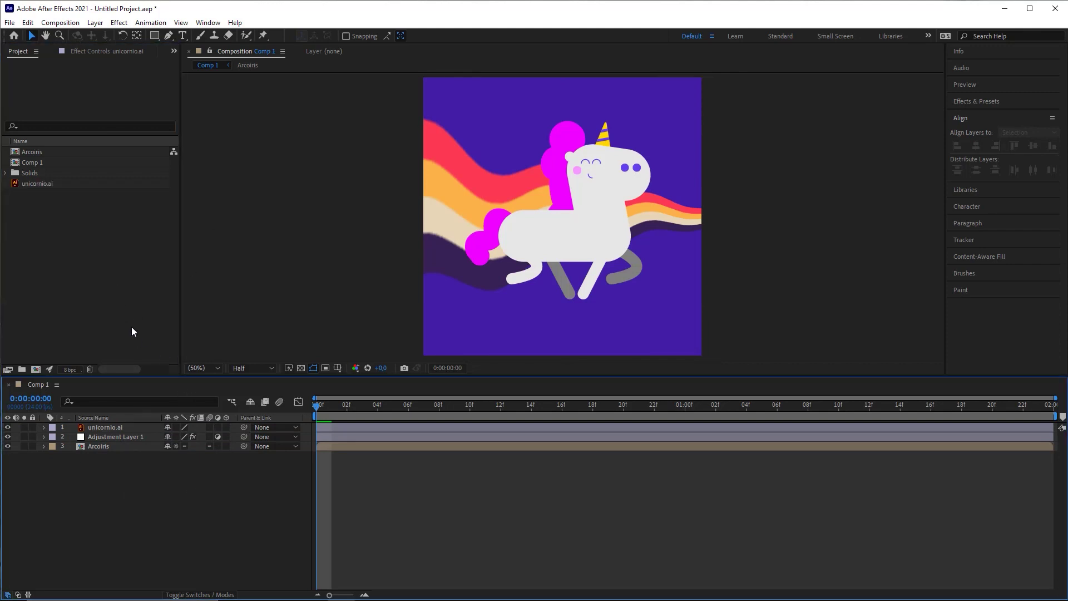
Set the unicornio.ai layer's scale to 60%
left_click(95, 428)
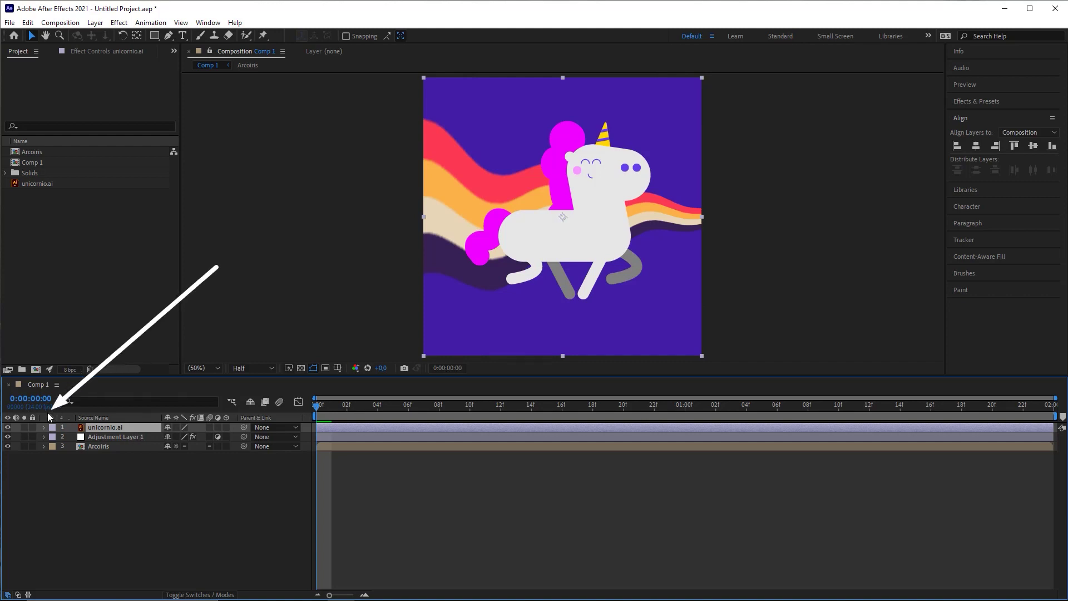
left_click(44, 427)
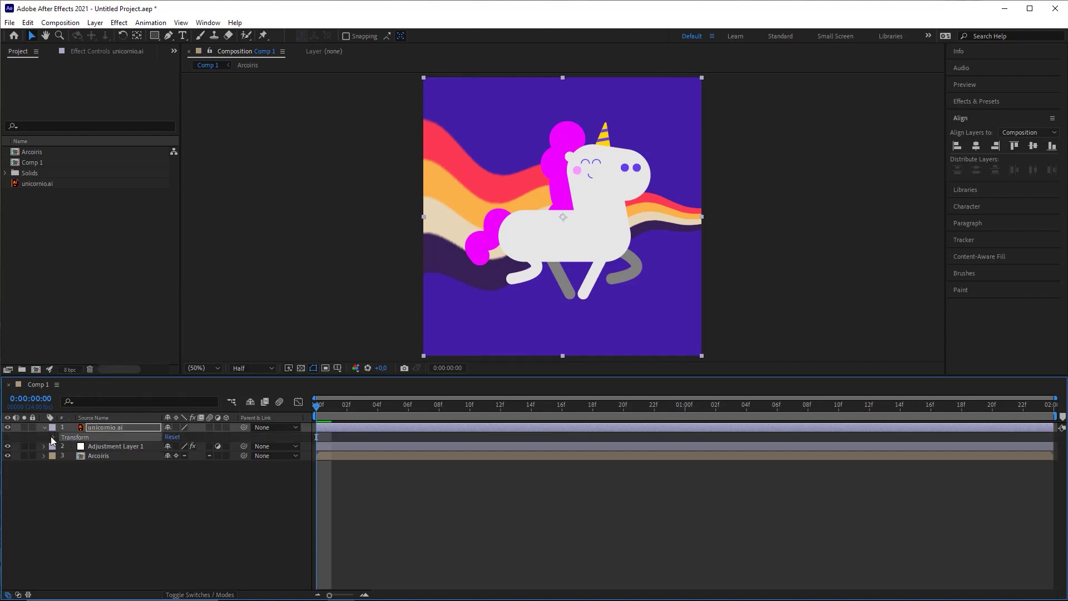
left_click(54, 438)
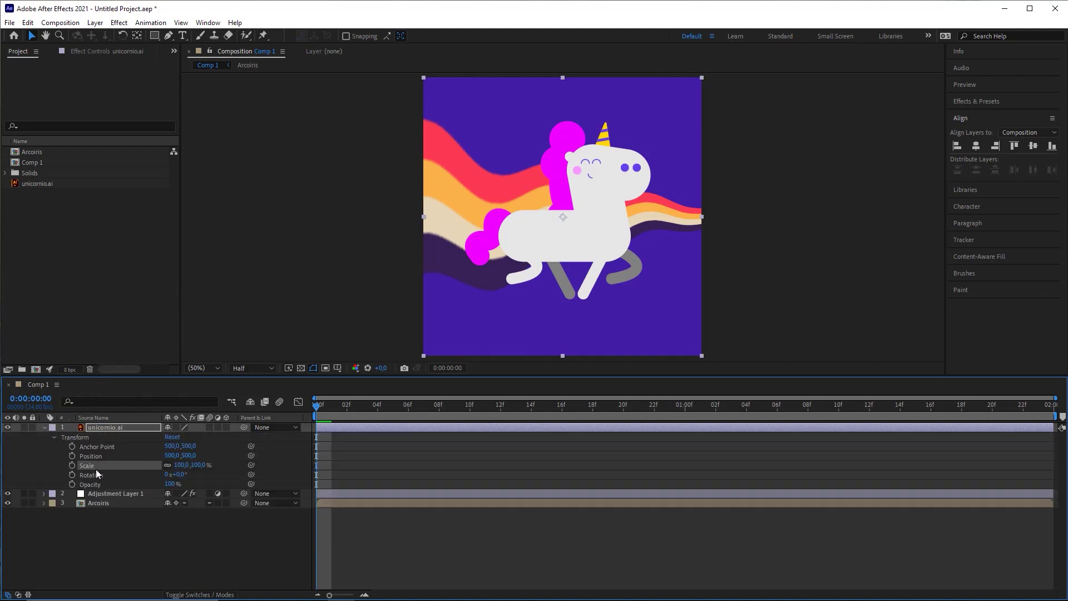
left_click(179, 466)
mouse_move(184, 468)
left_mouse_down()
mouse_move(369, 446)
mouse_move(196, 460)
left_mouse_up()
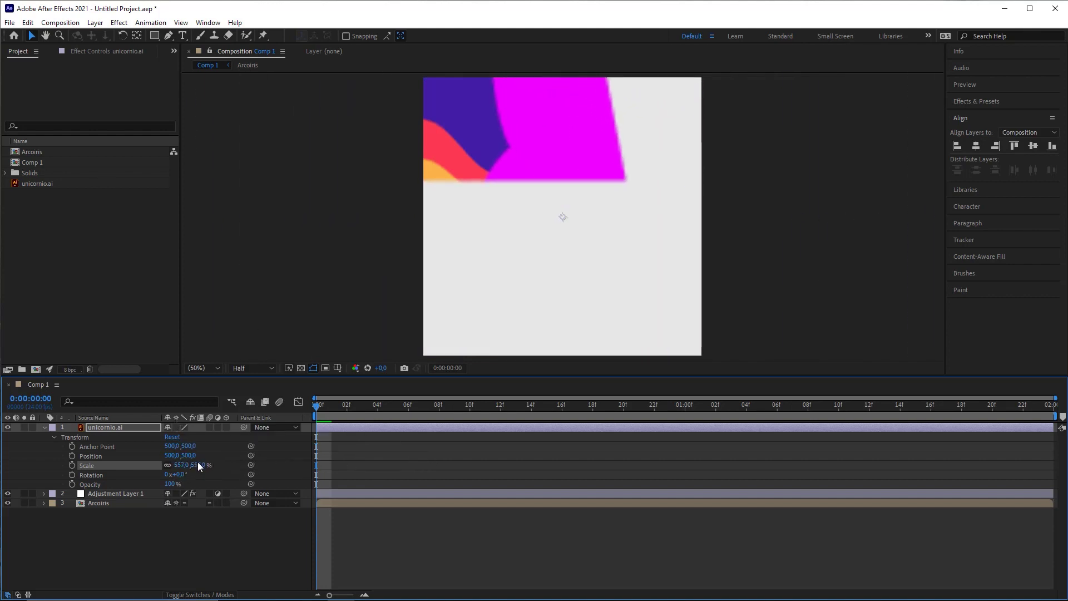
key("ctrl+z")
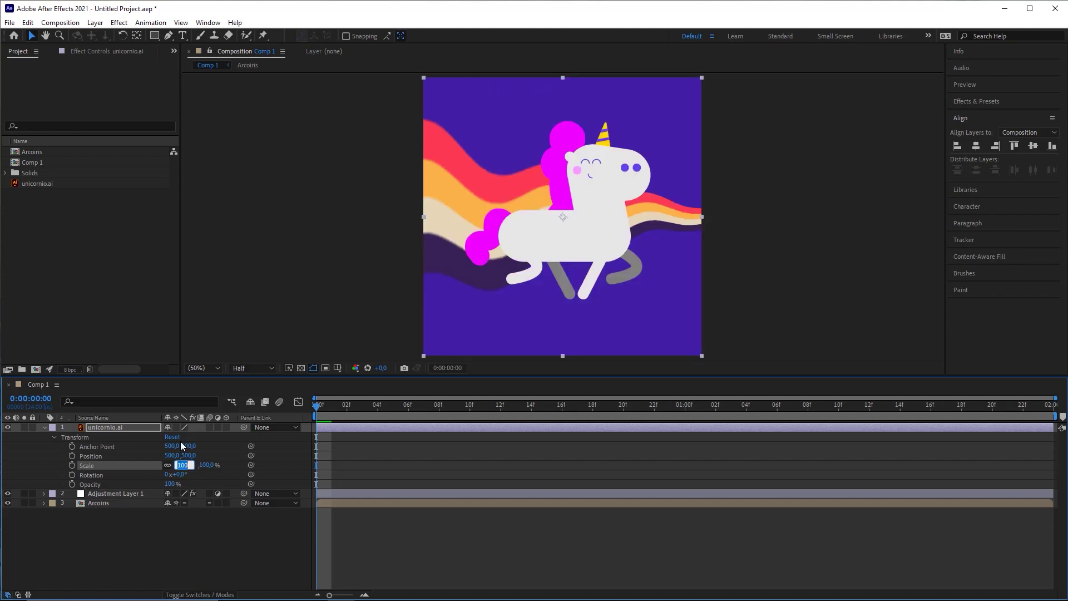
type("60")
key("Return")
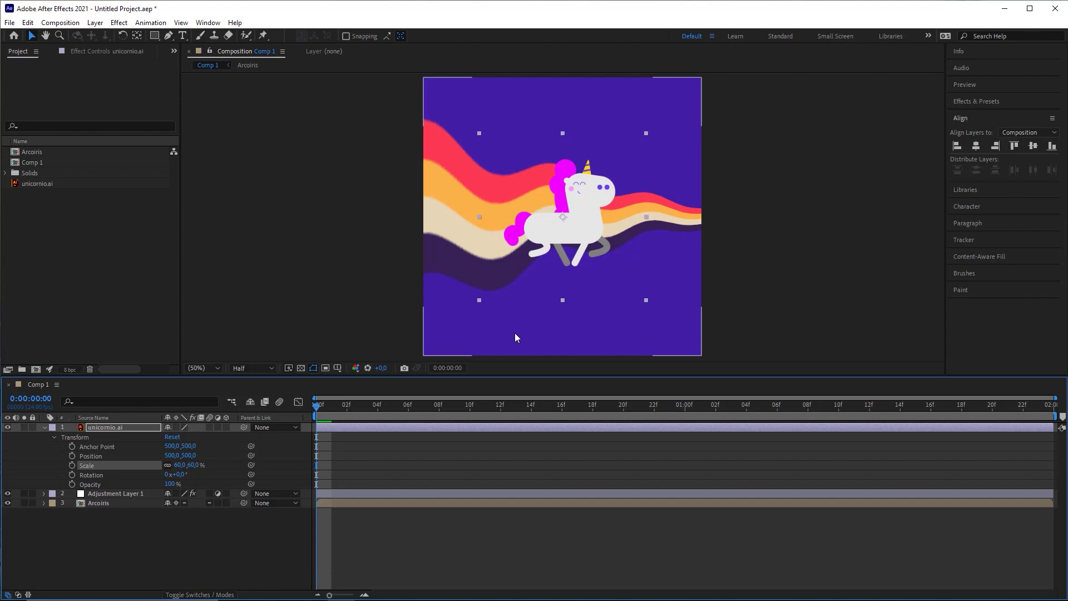
Set the composition preview resolution to Auto and deselect the unicorn layer
left_click(259, 368)
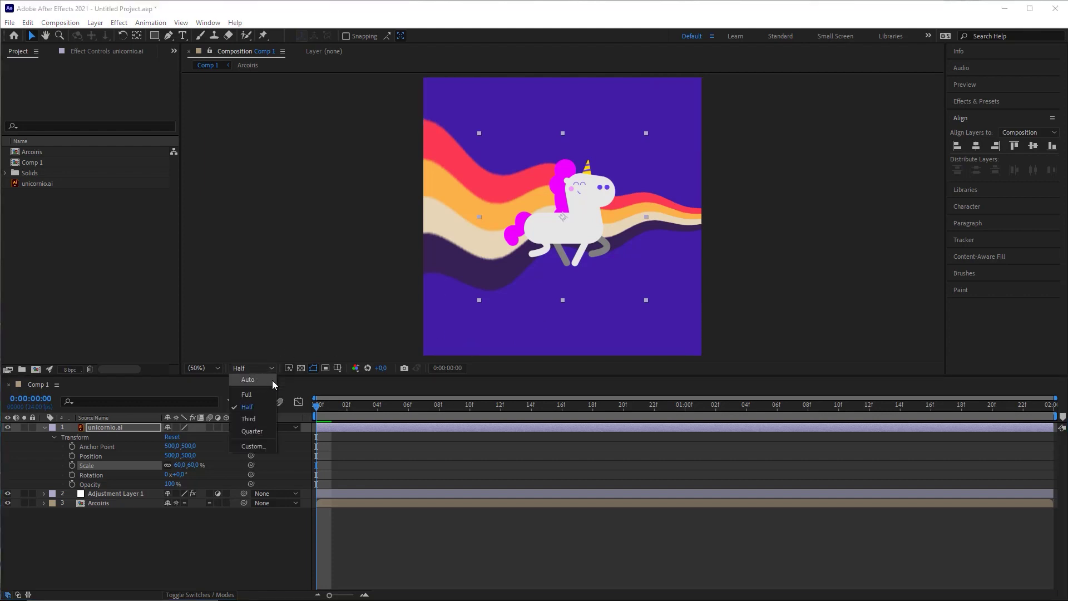
left_click(272, 379)
left_click(451, 469)
Save the project as unicornio on the desktop (Área de Trabalho)
key("ctrl+s")
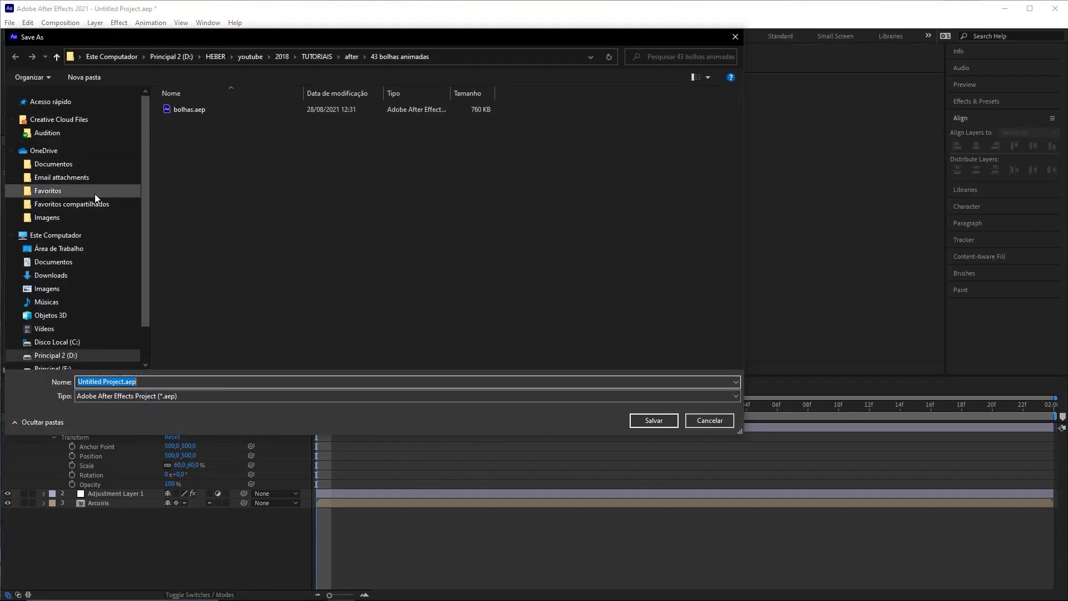
left_click(81, 249)
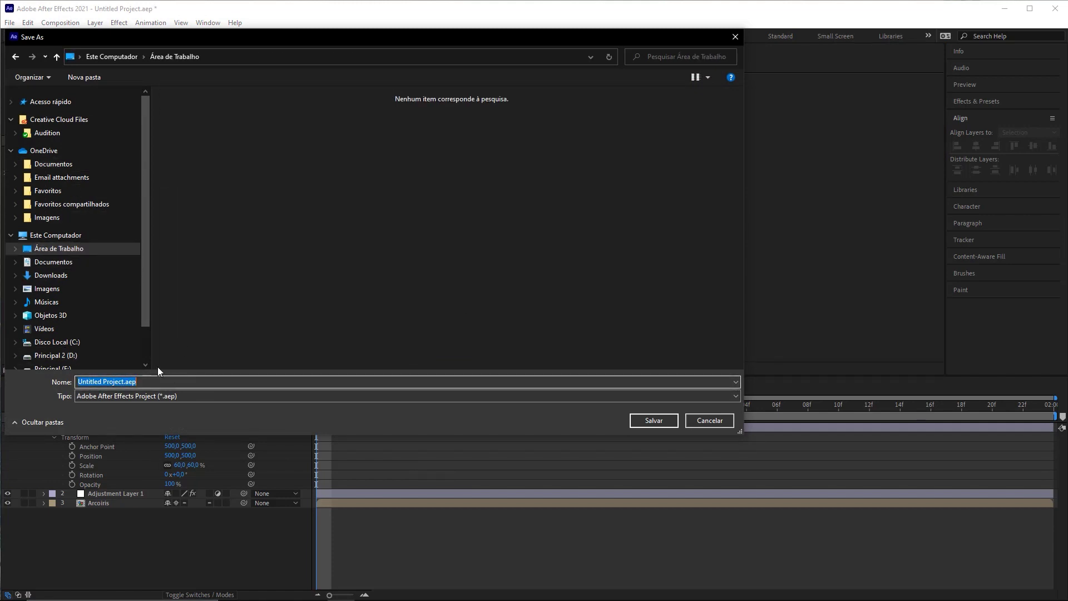
type("unicornio")
key("Return")
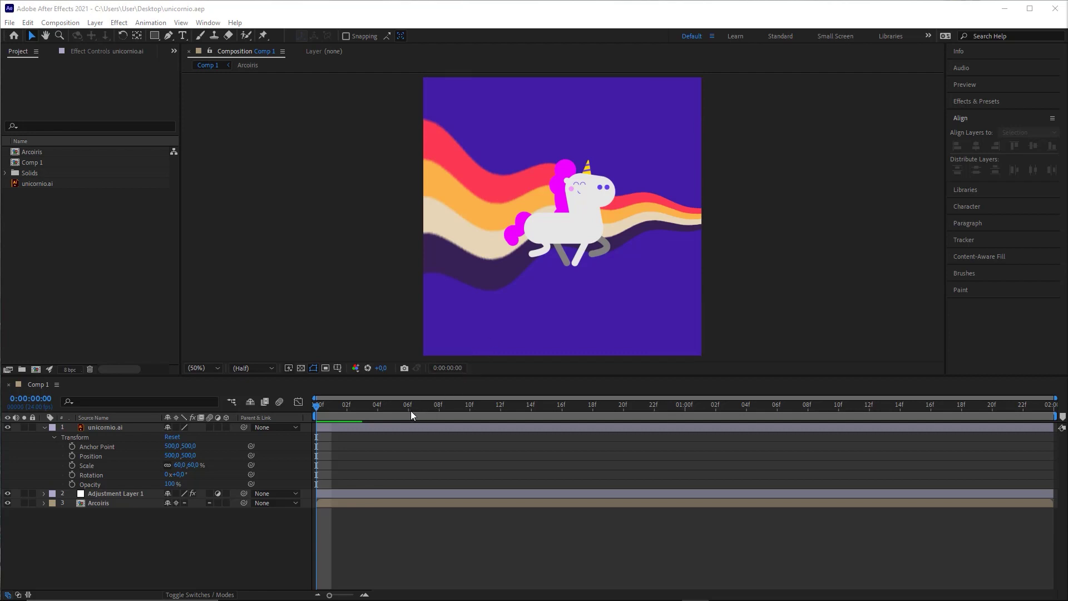
Move the unicorn to the lower right of the composition, at about 736, 694
left_click(217, 421)
left_click_drag(189, 273, 114, 424)
left_click(112, 428)
left_click(112, 429)
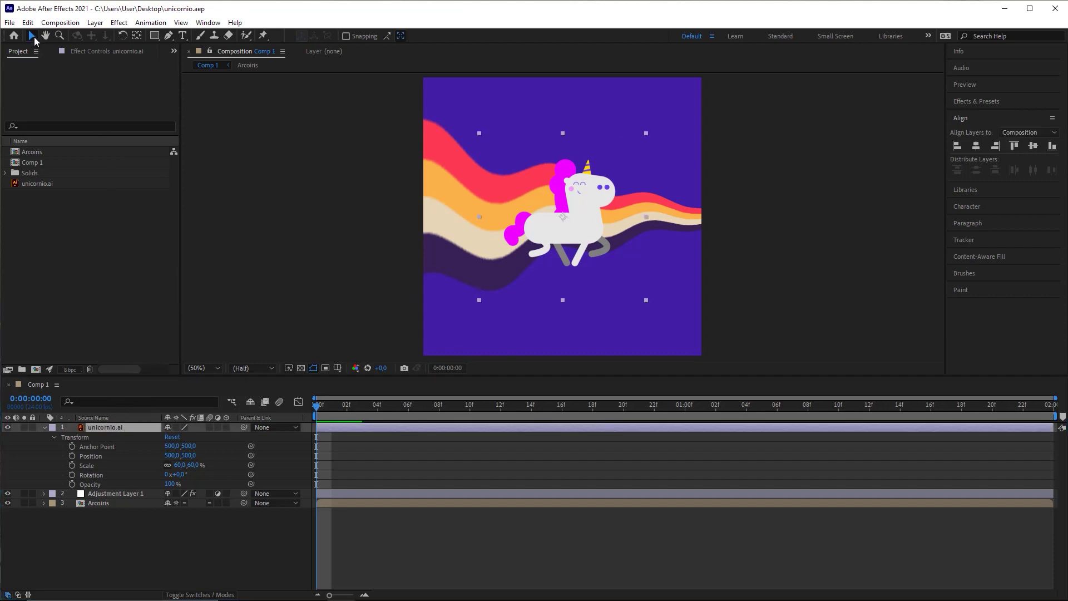
left_click_drag(587, 228, 652, 226)
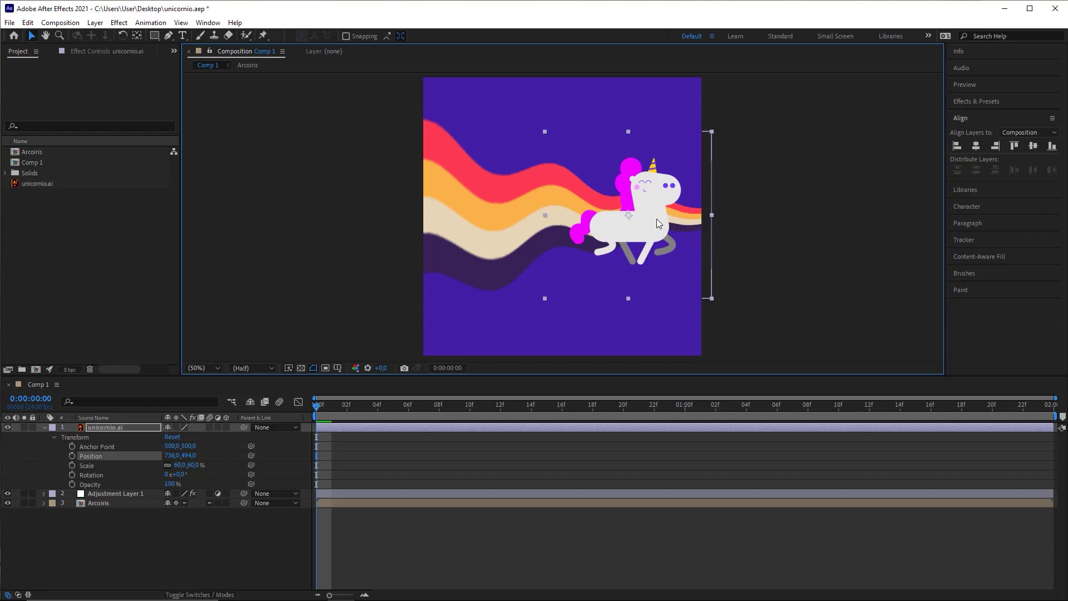
left_click_drag(656, 221, 653, 280)
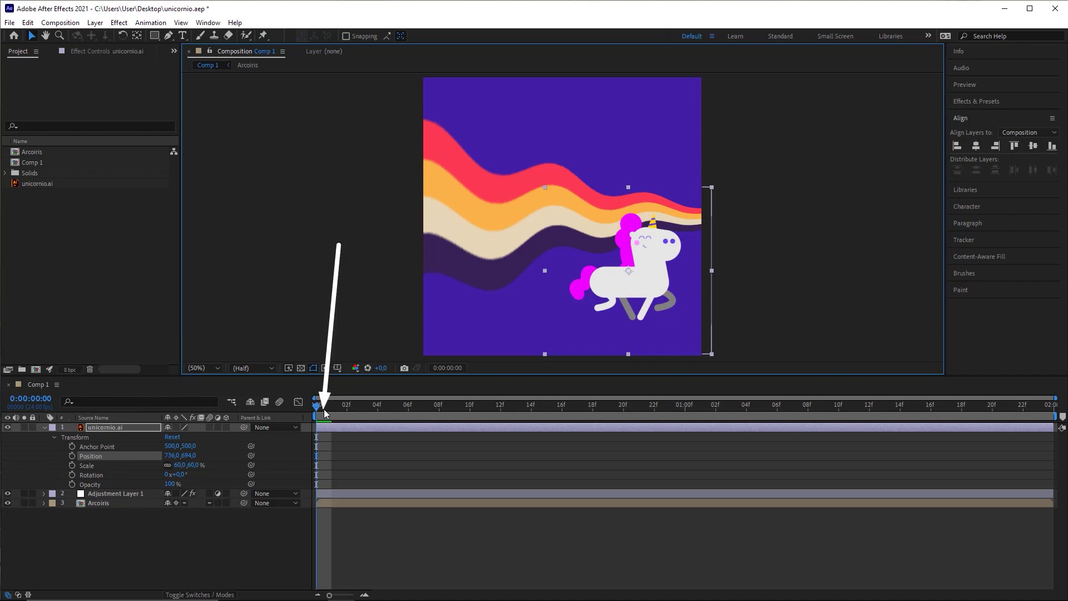
Keyframe the unicorn's position at 0:00:00:00 and 0:00:01:23, and raise it to about 736, 320 at 0:00:01:00
left_click(72, 456)
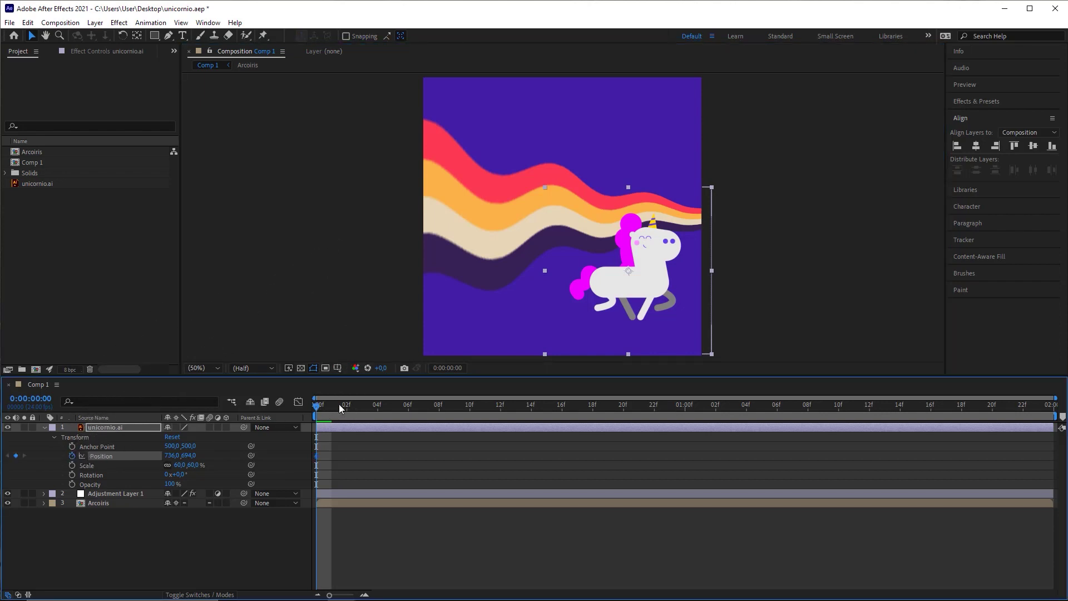
left_click_drag(326, 408, 1039, 419)
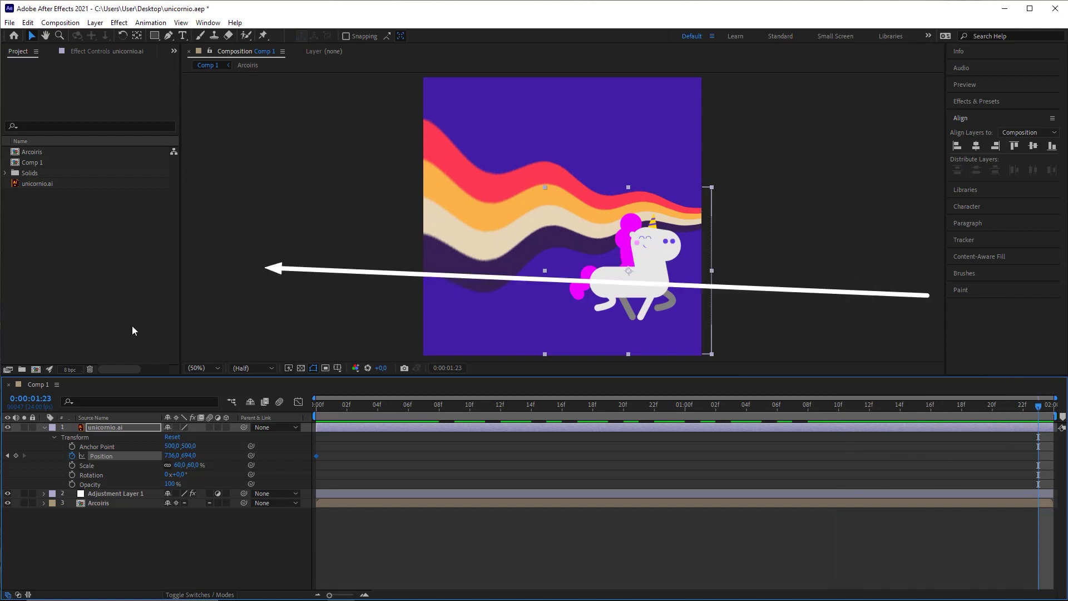
left_click(16, 456)
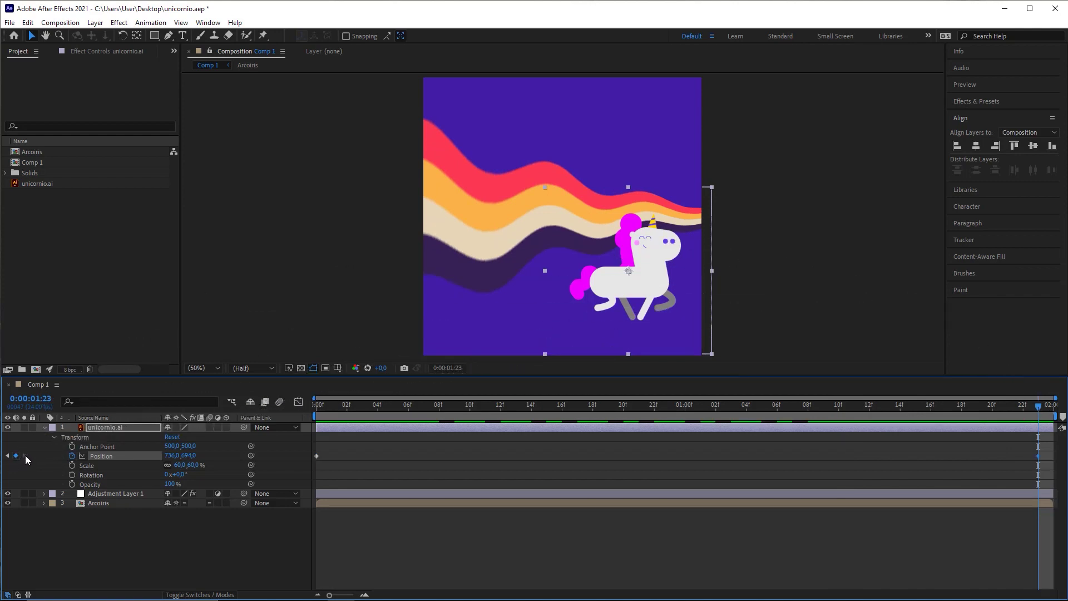
left_click_drag(995, 404, 685, 402)
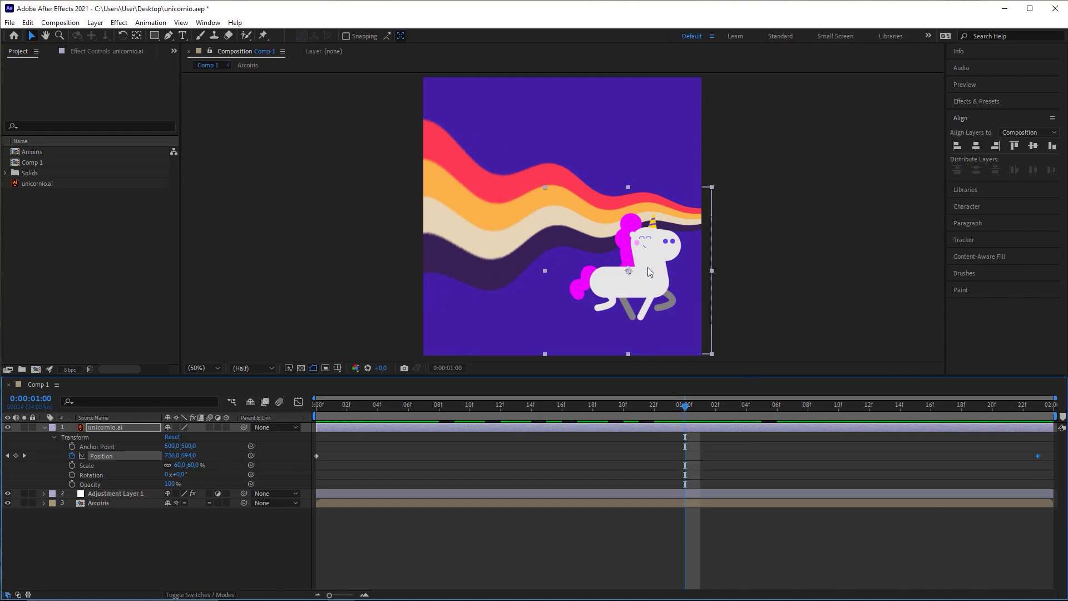
left_click_drag(648, 267, 654, 162)
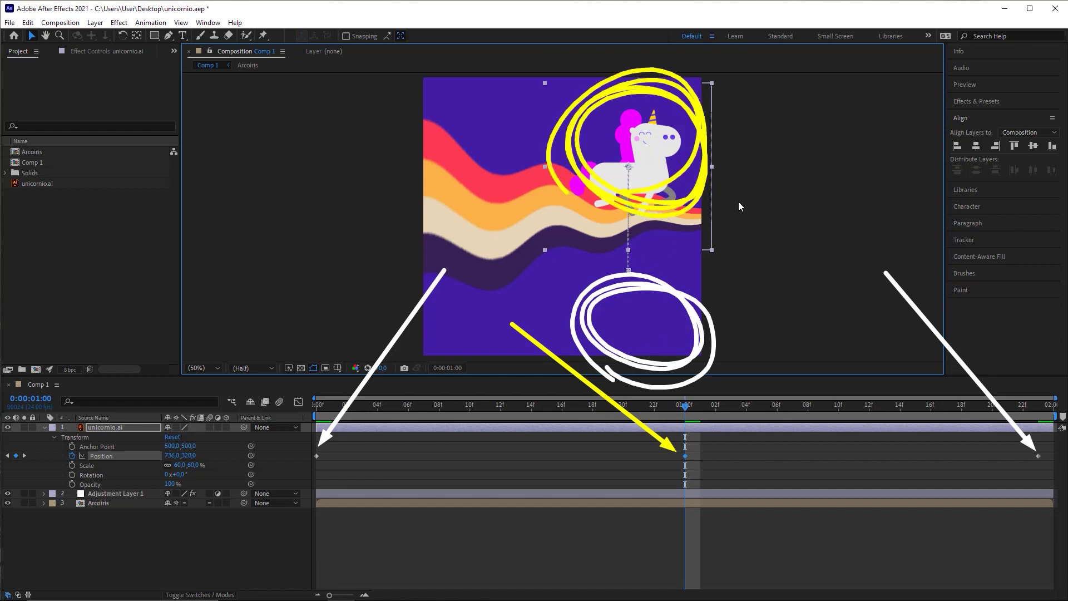
mouse_move(741, 192)
left_mouse_down()
mouse_move(730, 308)
mouse_move(758, 218)
mouse_move(809, 314)
mouse_move(893, 295)
left_mouse_up()
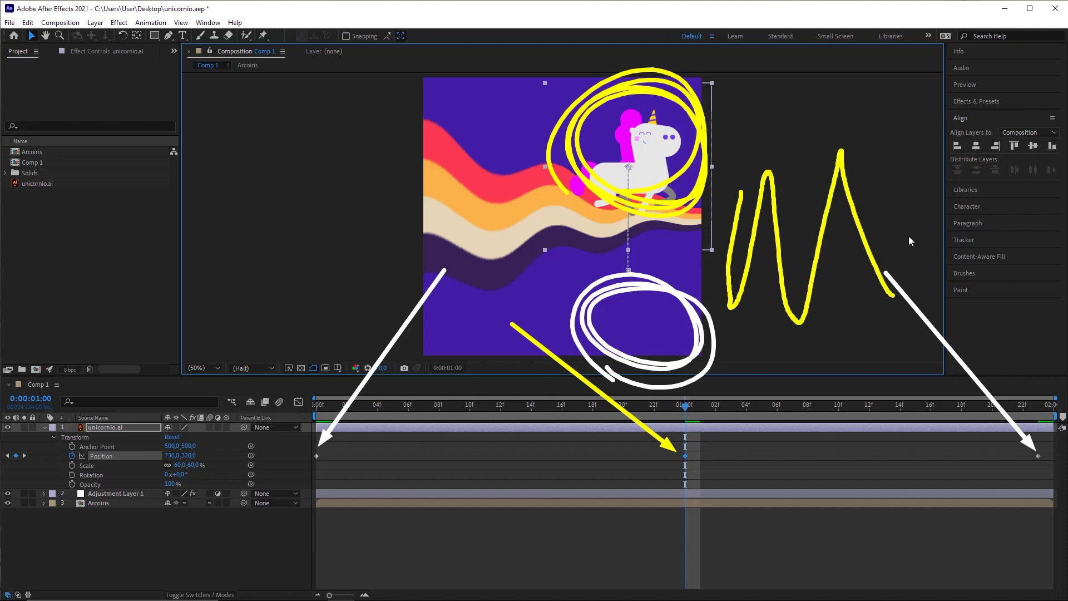
left_click_drag(909, 241, 1028, 259)
key("Escape")
Preview the unicorn's up-and-down movement from the start of the composition
left_click_drag(567, 409, 314, 412)
key("space")
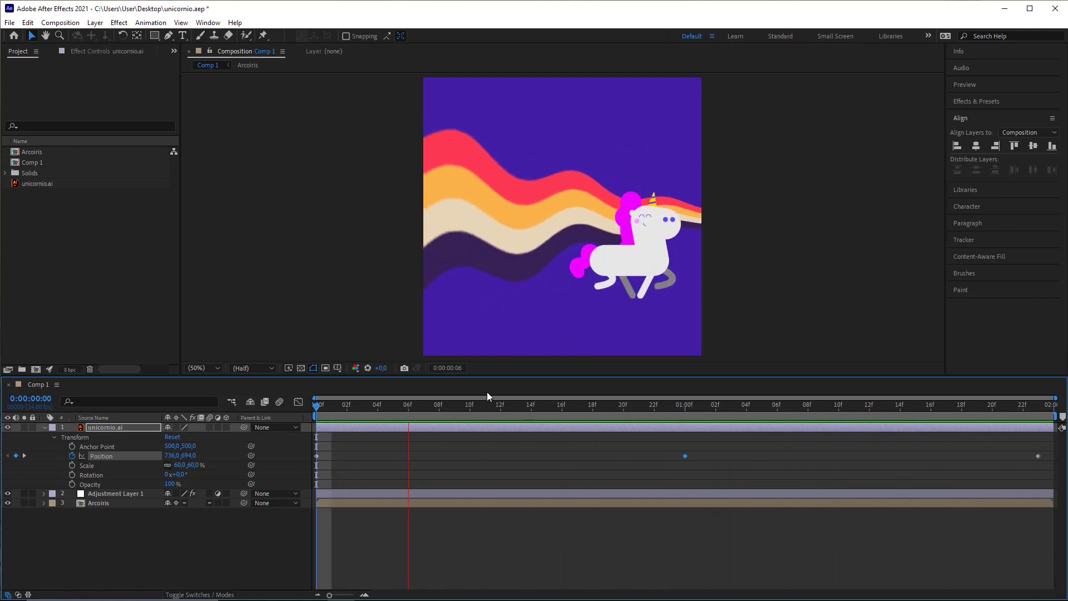
key("space")
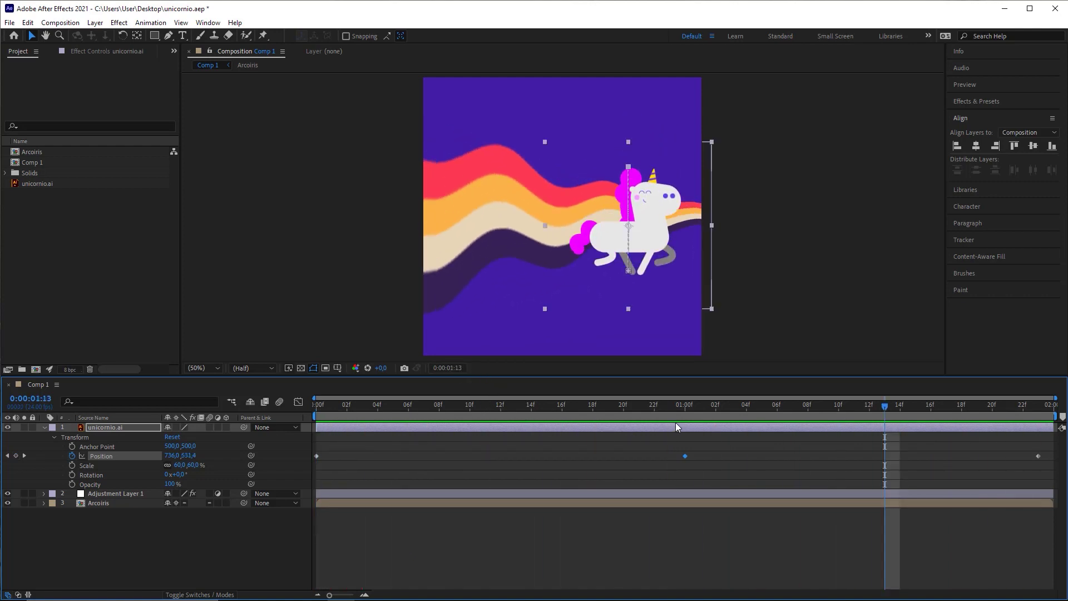
Return to the unicorn's raised pose at 0:00:01:00 and save the project
left_click(685, 407)
left_click(739, 440)
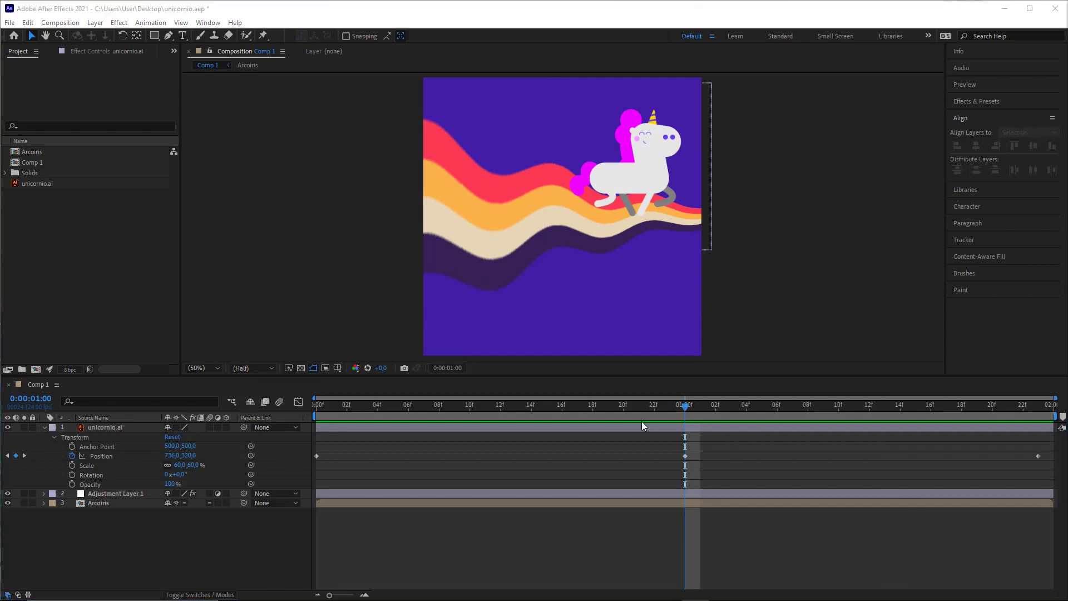
left_click(593, 434)
key("ctrl+s")
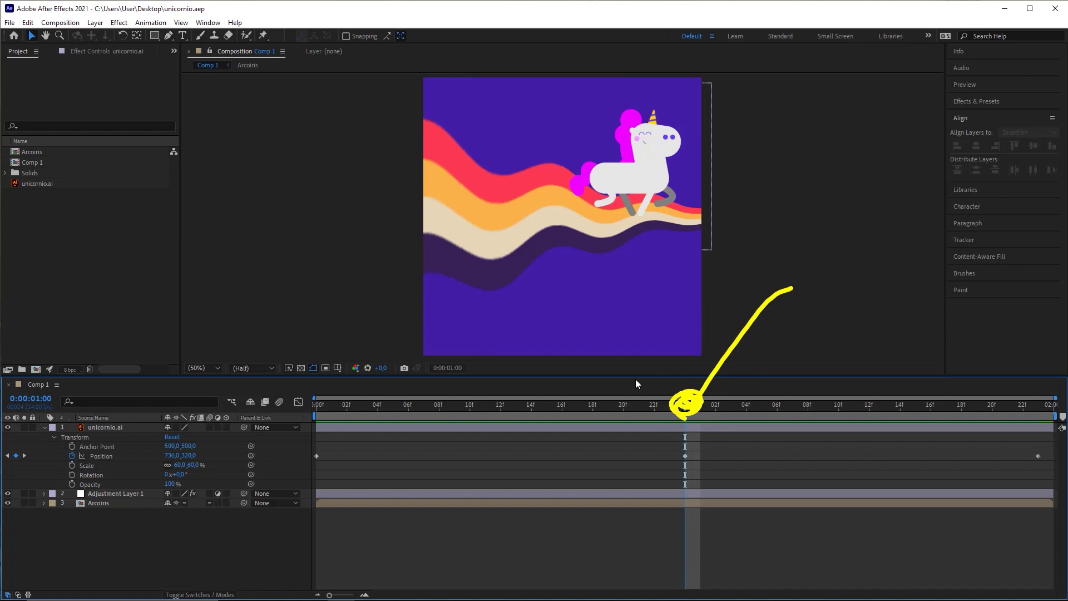
At the start of the composition, add the Distort effect Transform to Adjustment Layer 1
left_click(319, 405)
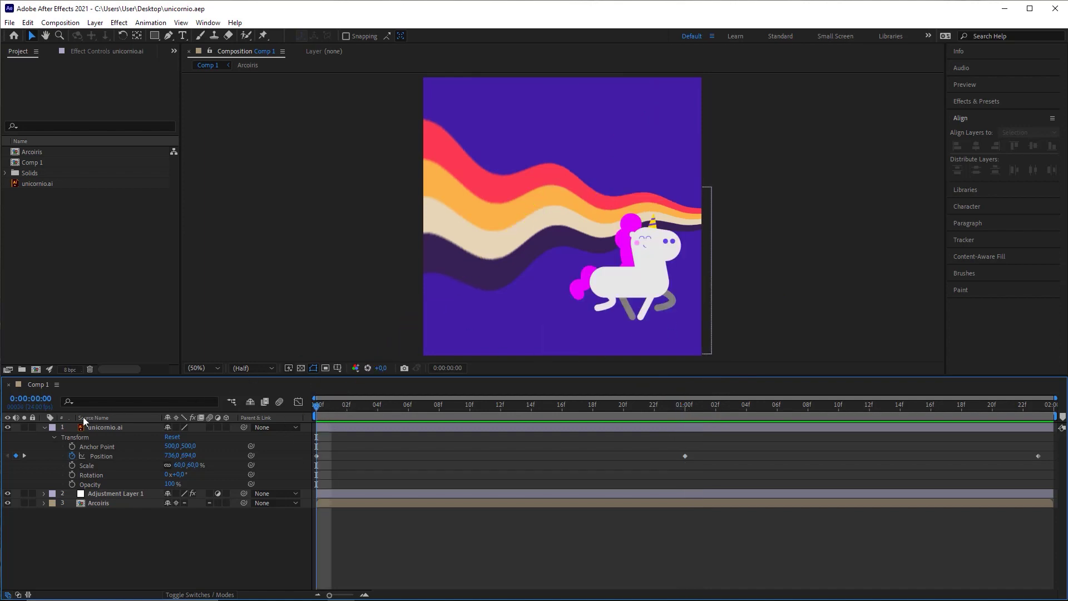
left_click(46, 427)
left_click(114, 436)
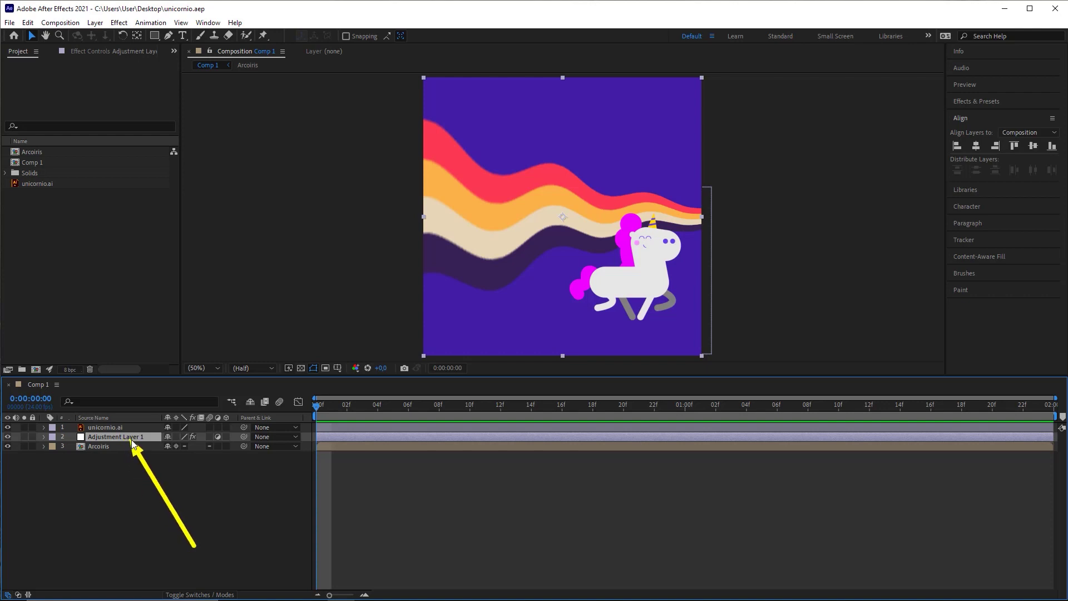
left_click(96, 51)
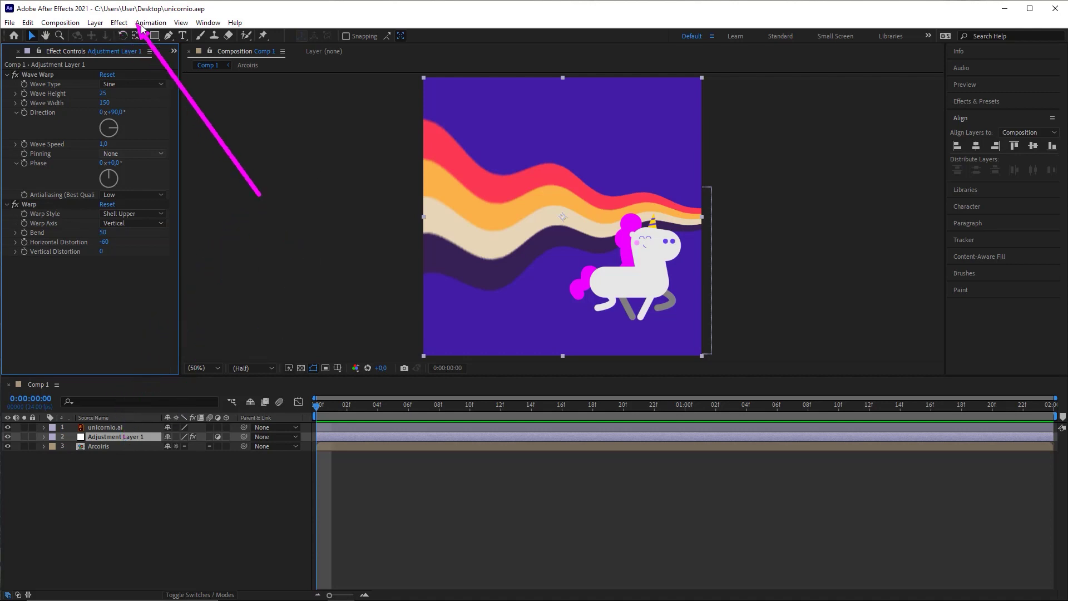
left_click(119, 23)
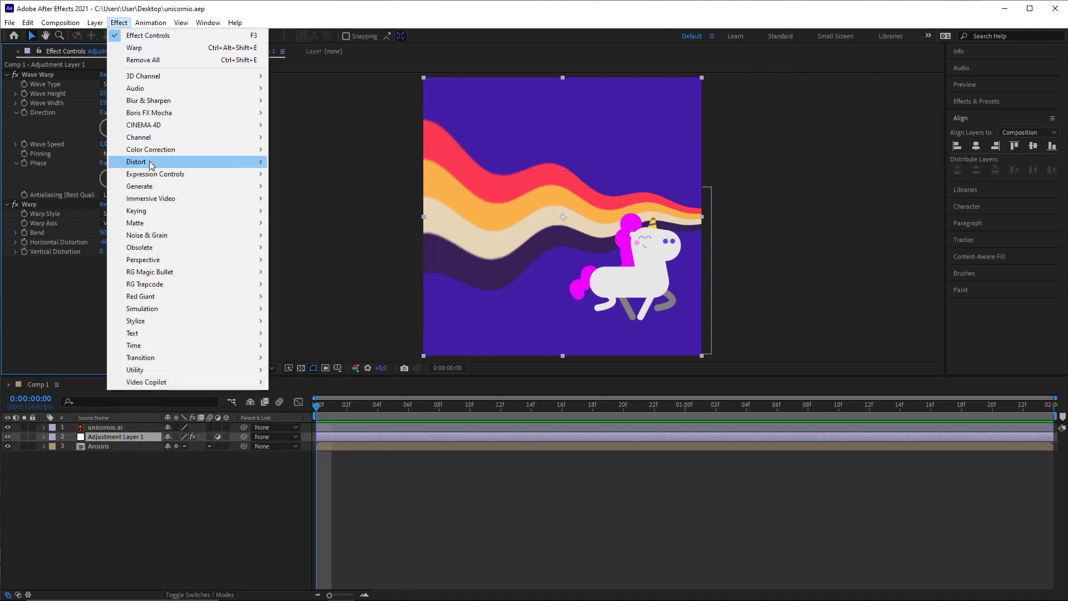
mouse_move(150, 165)
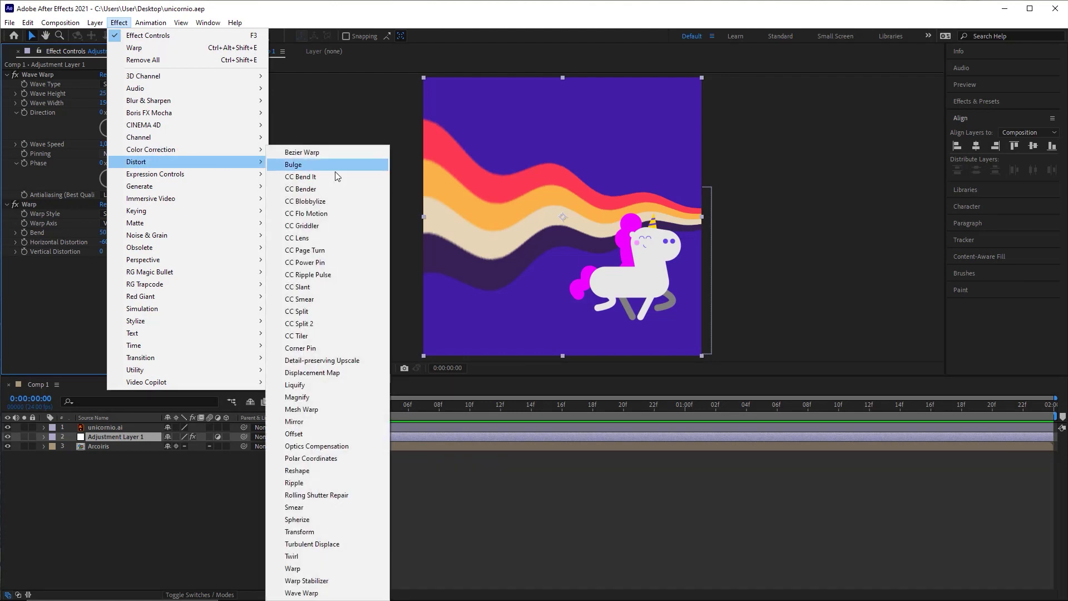
left_click(306, 535)
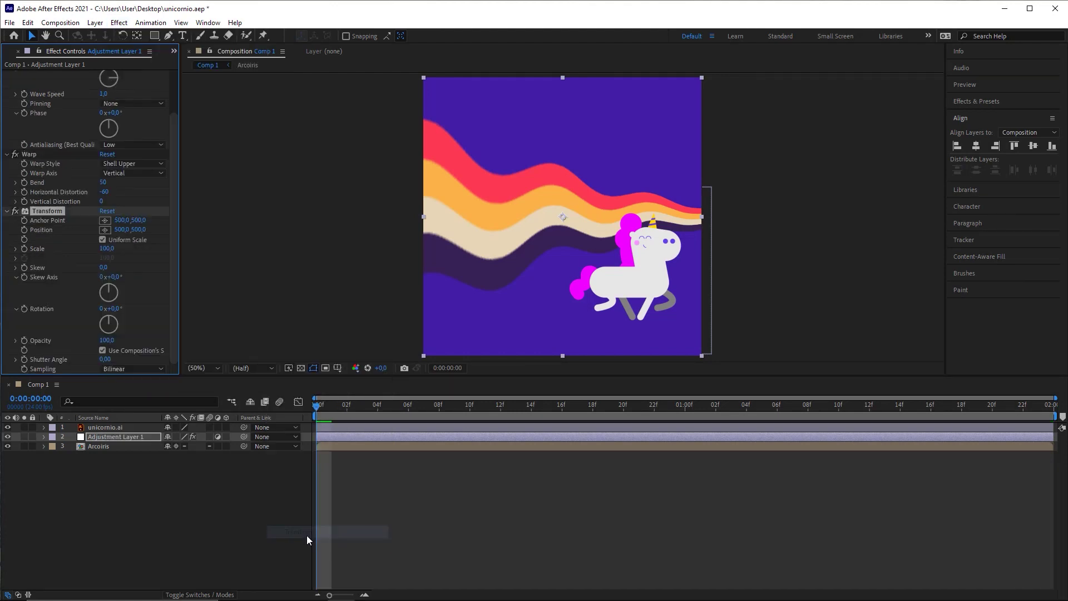
Collapse the Wave Warp and Warp settings of the adjustment layer, leaving the Transform settings expanded
scroll(173, 221, "up", 2)
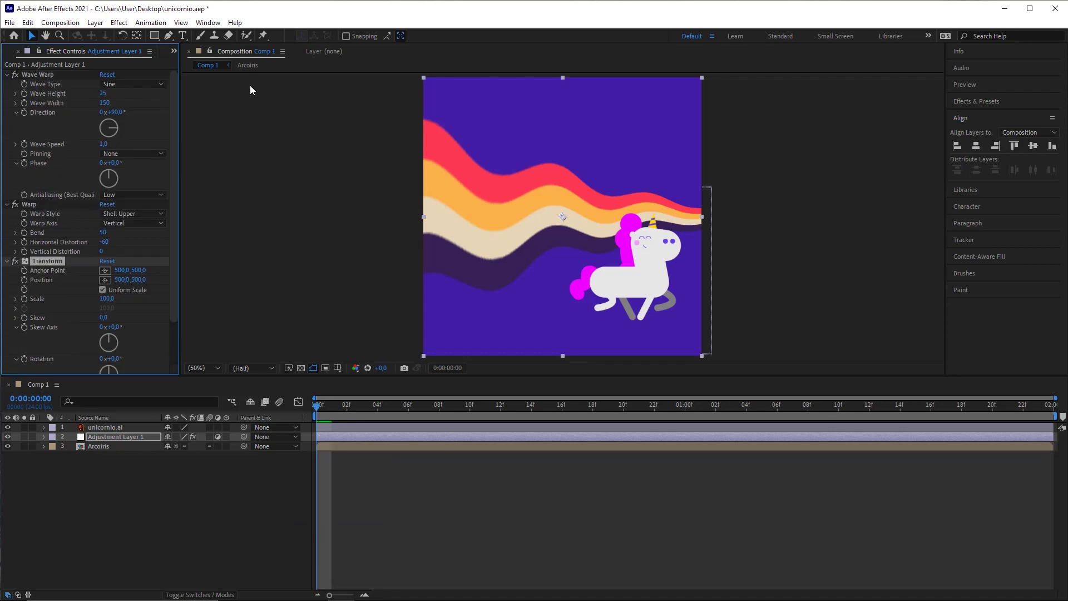
left_click(8, 75)
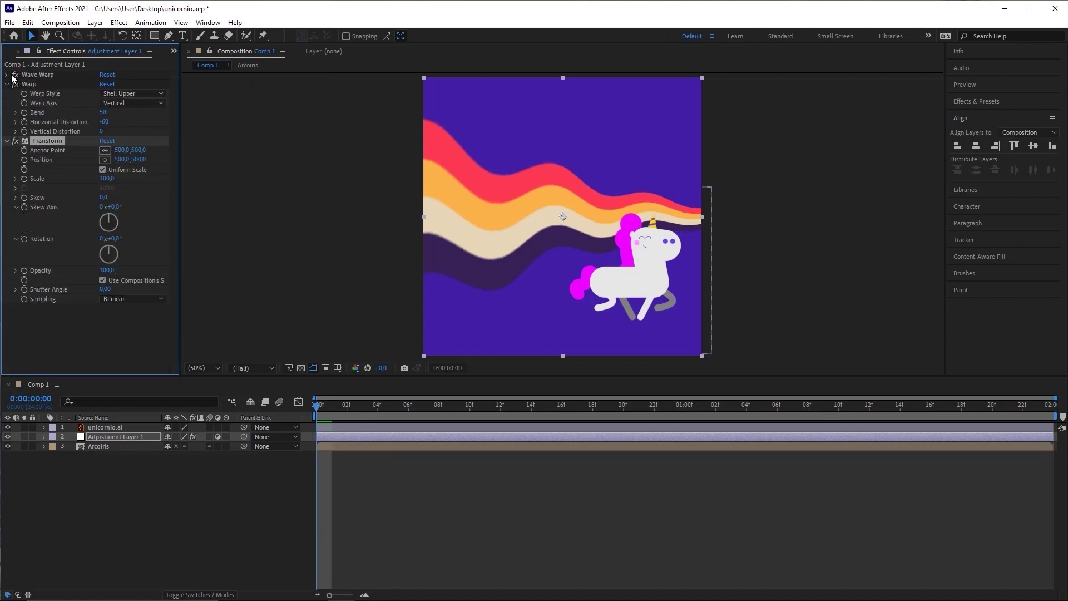
left_click(7, 84)
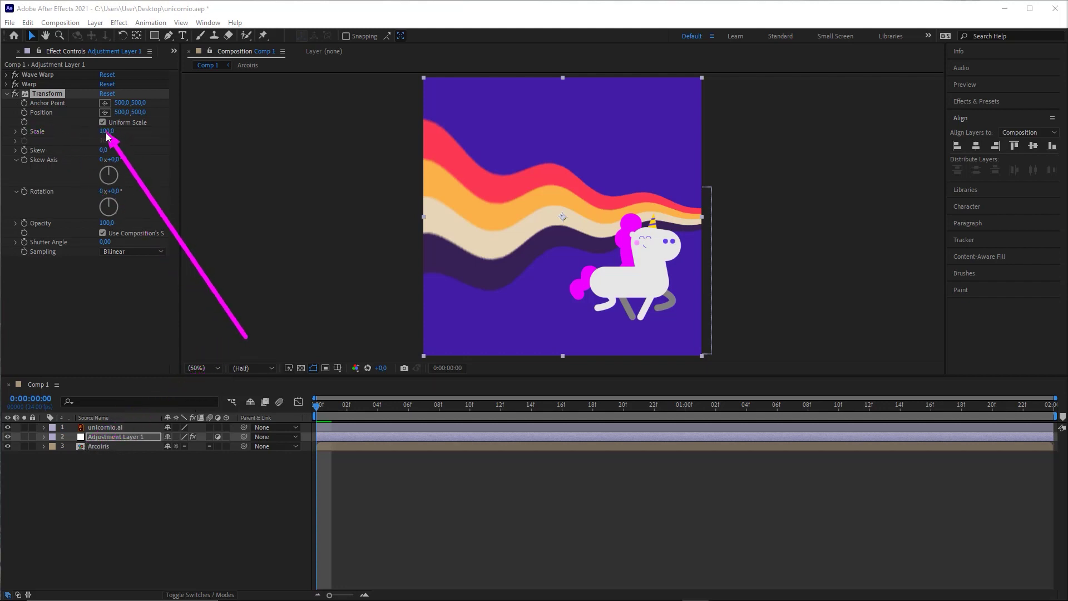
left_click_drag(106, 131, 121, 149)
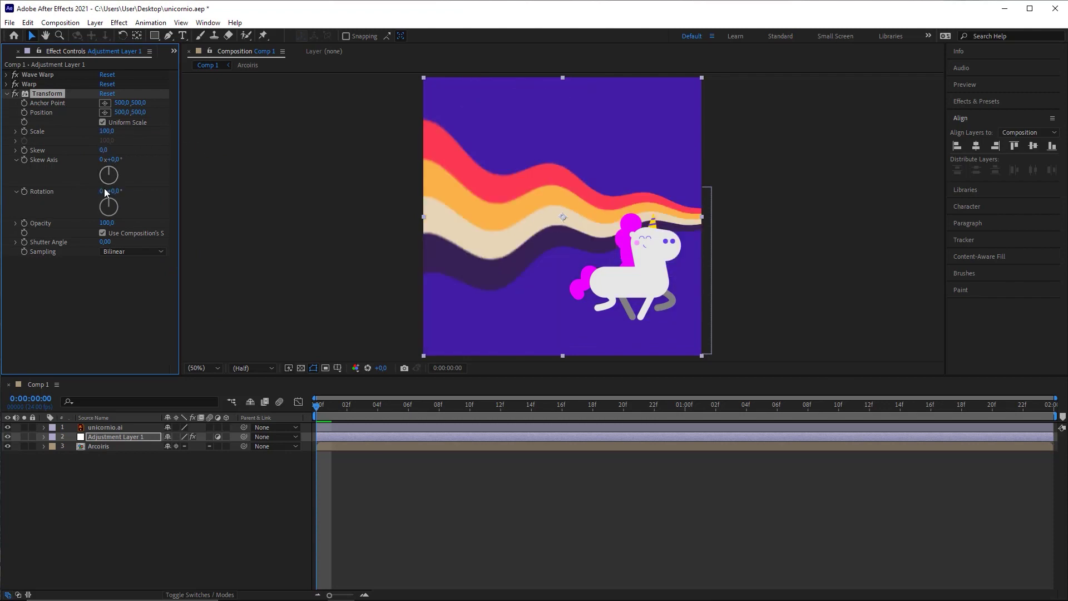
left_click_drag(114, 192, 149, 191)
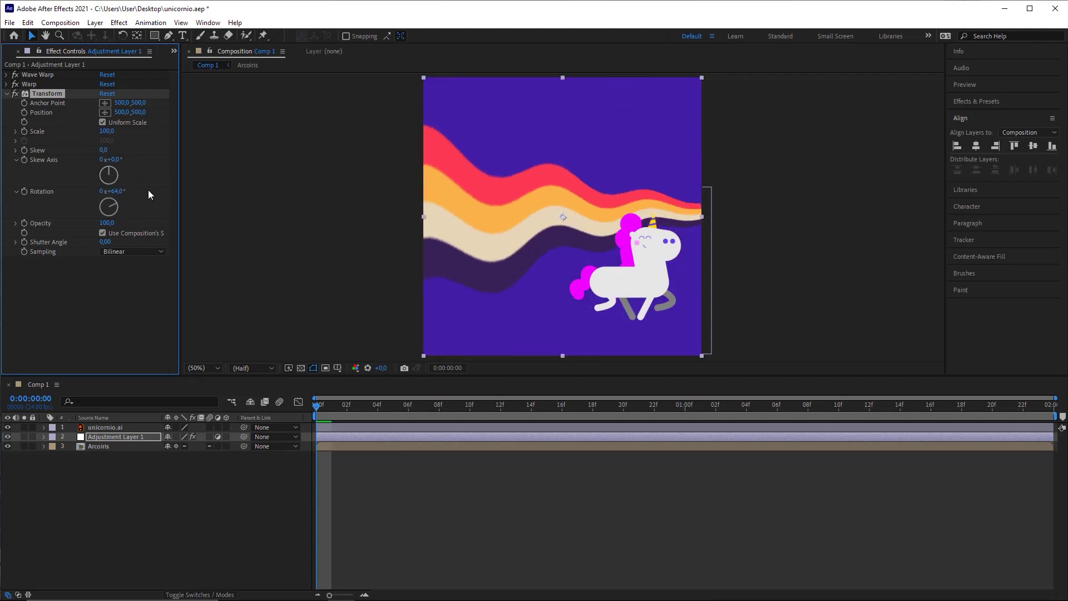
key("ctrl+z")
mouse_move(125, 114)
left_mouse_down()
mouse_move(67, 142)
mouse_move(1, 147)
mouse_move(119, 122)
left_mouse_up()
key("ctrl+z")
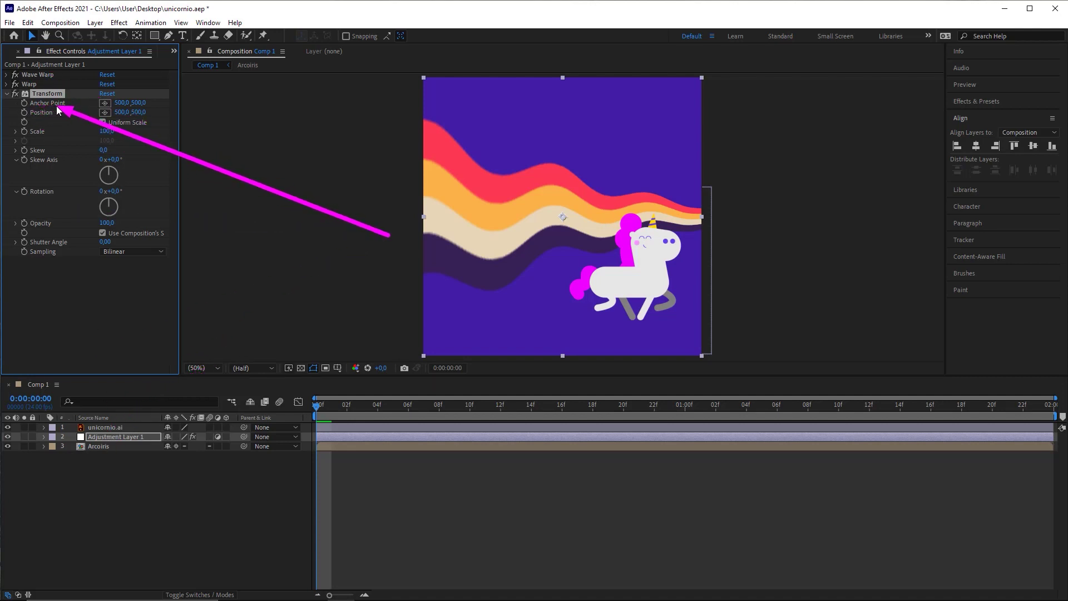
Set the Transform effect's anchor point to 996, 500 and its position to 664, 727, placing the rainbow's tip behind the unicorn
left_click(122, 103)
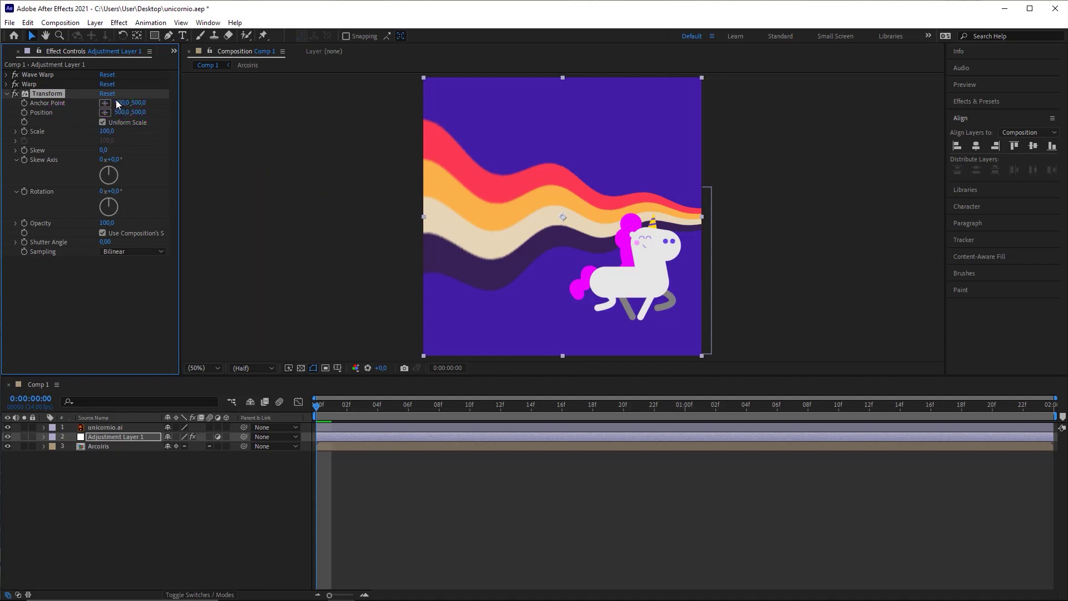
left_click_drag(118, 103, 453, 159)
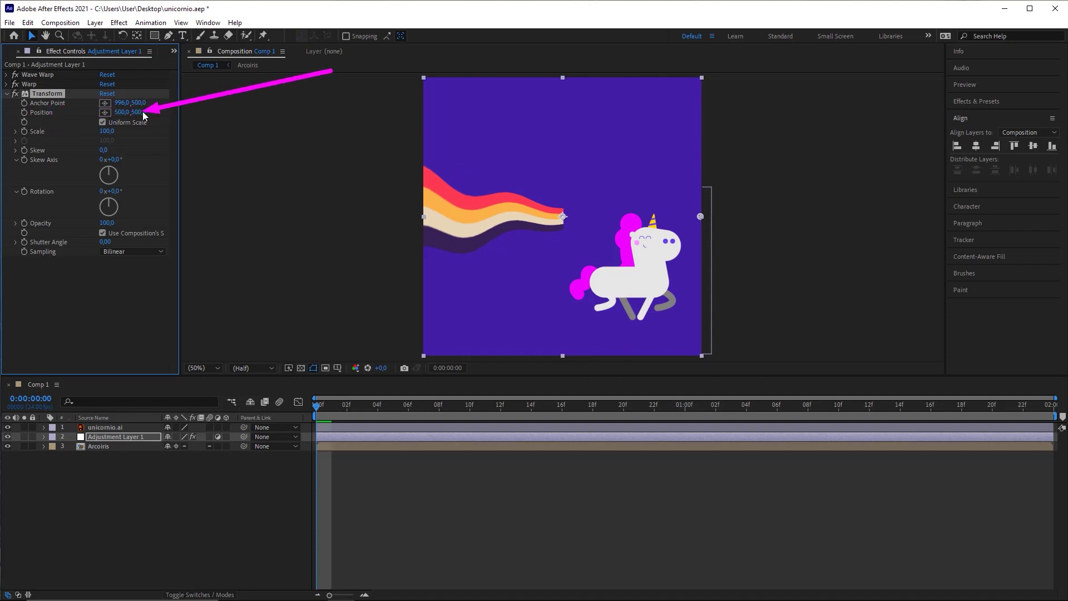
left_click_drag(120, 113, 258, 125)
key("ctrl+z")
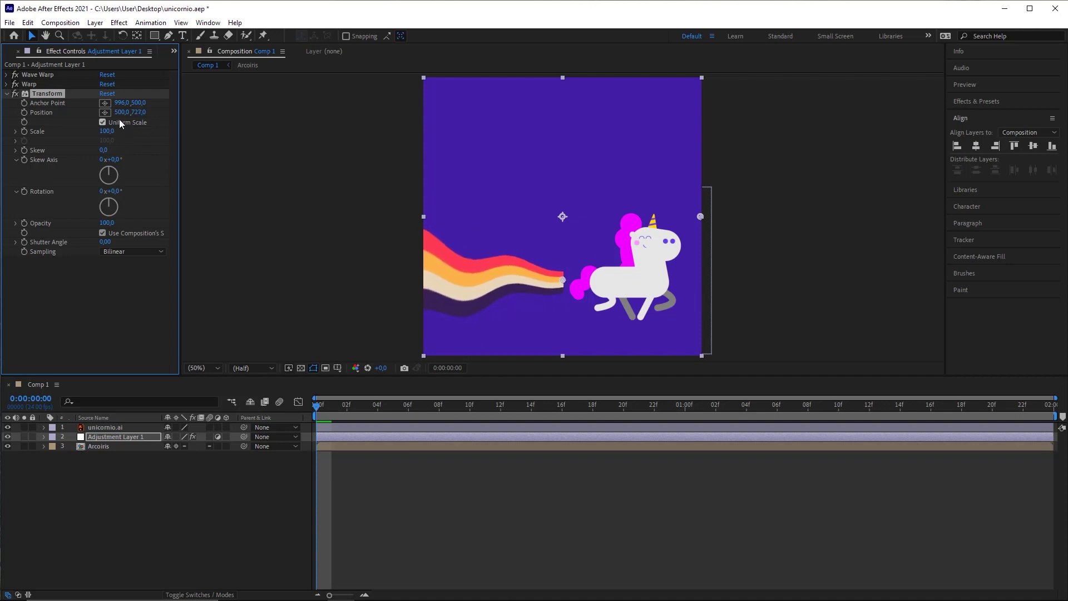
left_click_drag(121, 111, 291, 115)
Preview the unicorn against the repositioned rainbow and return to the start of the composition
left_click(516, 537)
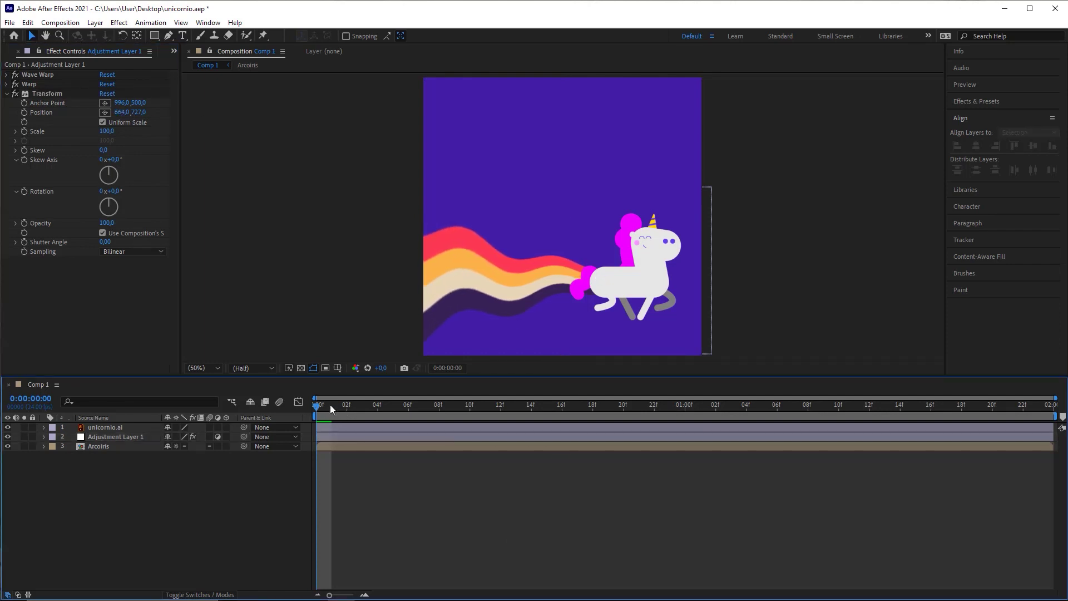
key("space")
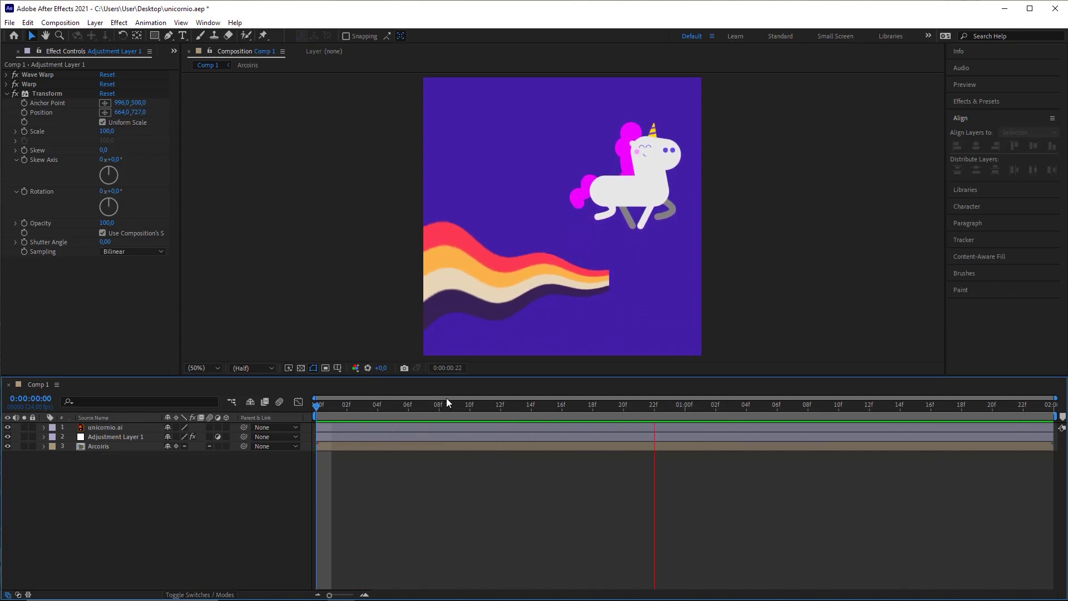
left_click_drag(470, 406, 316, 412)
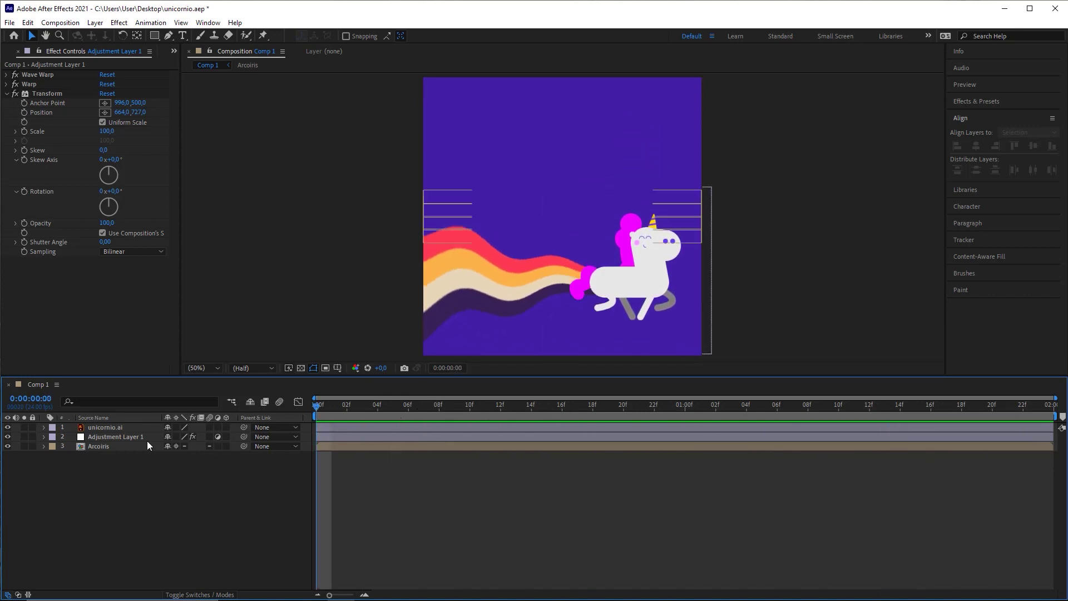
Keyframe the adjustment layer's Transform position at 664, 727 at 0:00:00:00 and again at 0:00:01:23
left_click(131, 436)
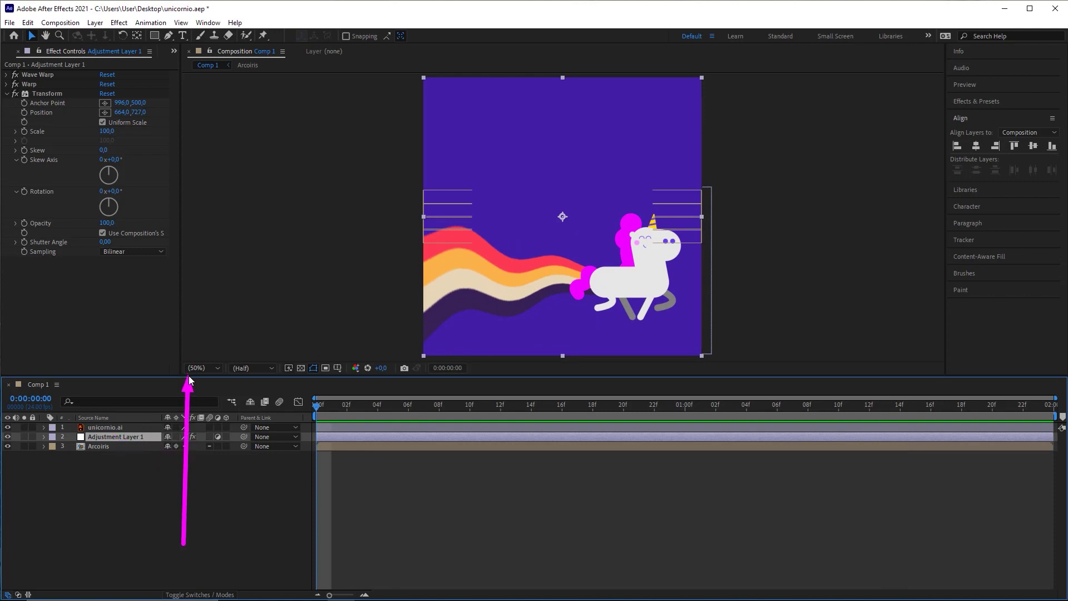
left_click(24, 112)
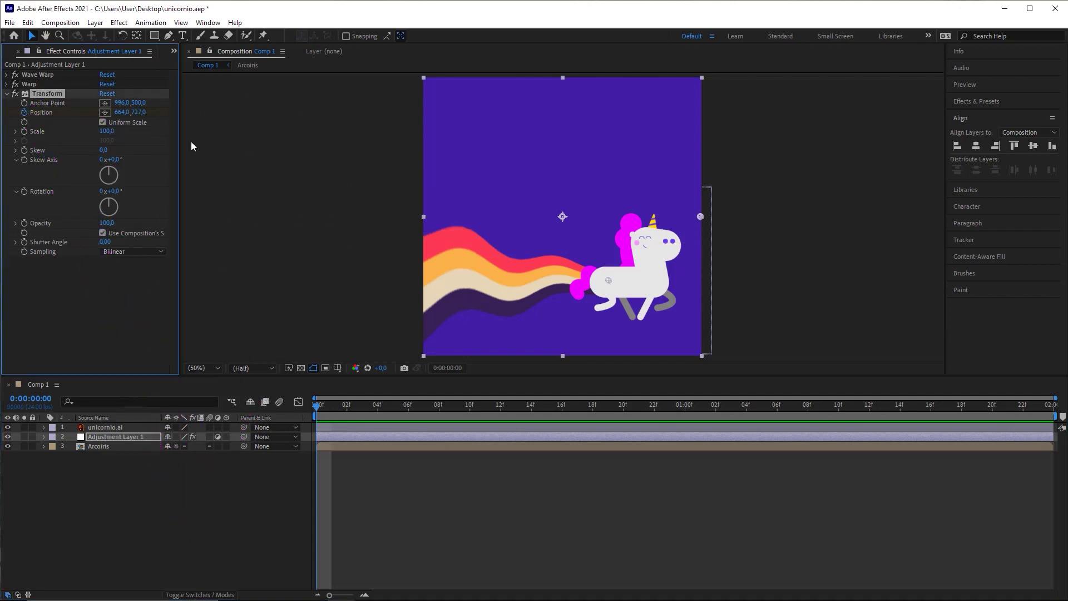
left_click(363, 436)
key("space")
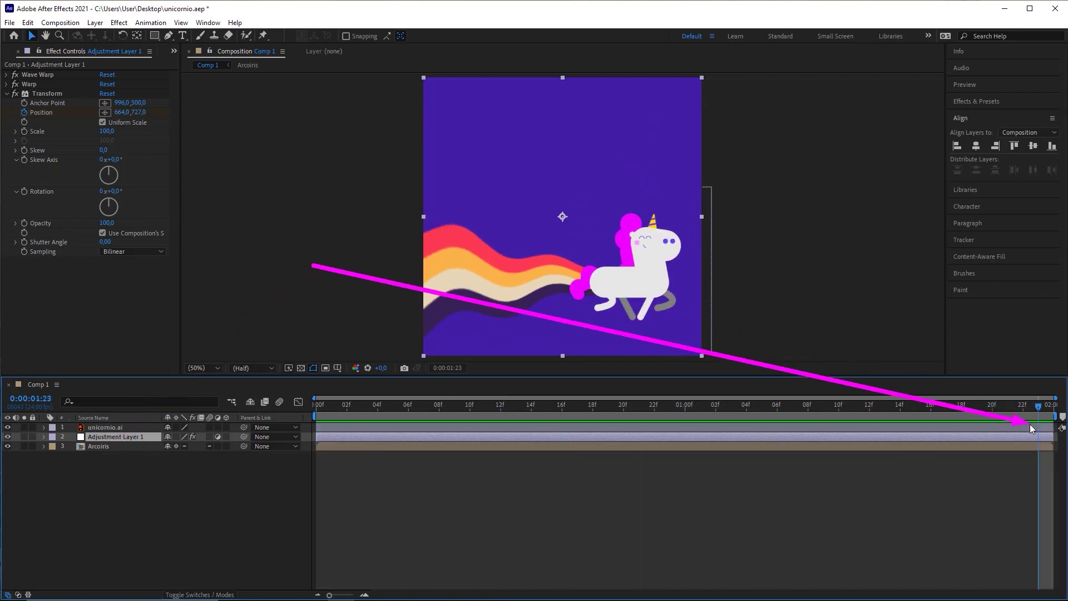
right_click(41, 113)
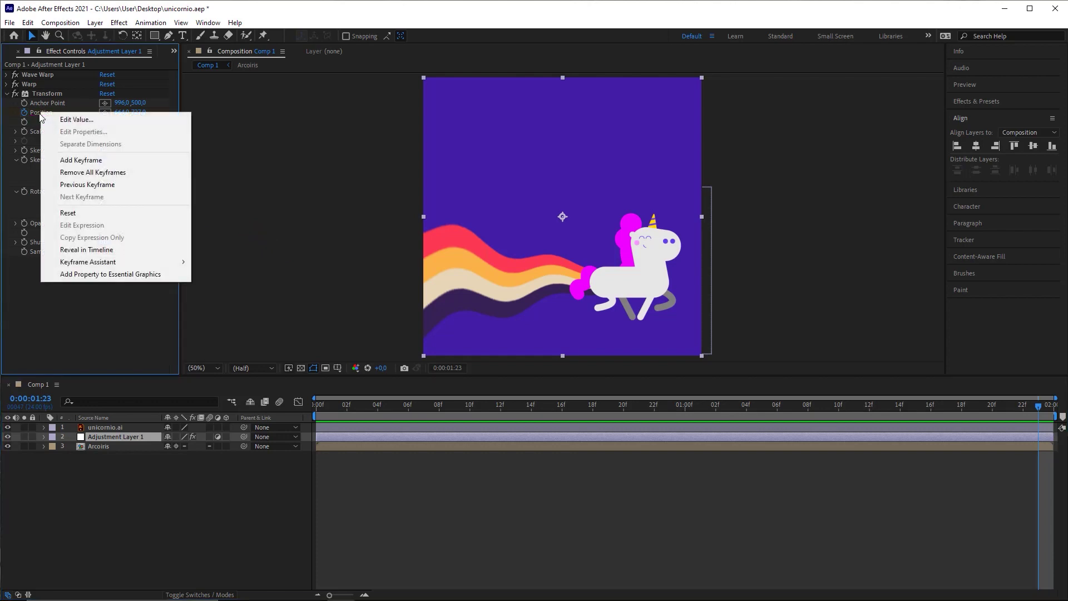
left_click(92, 161)
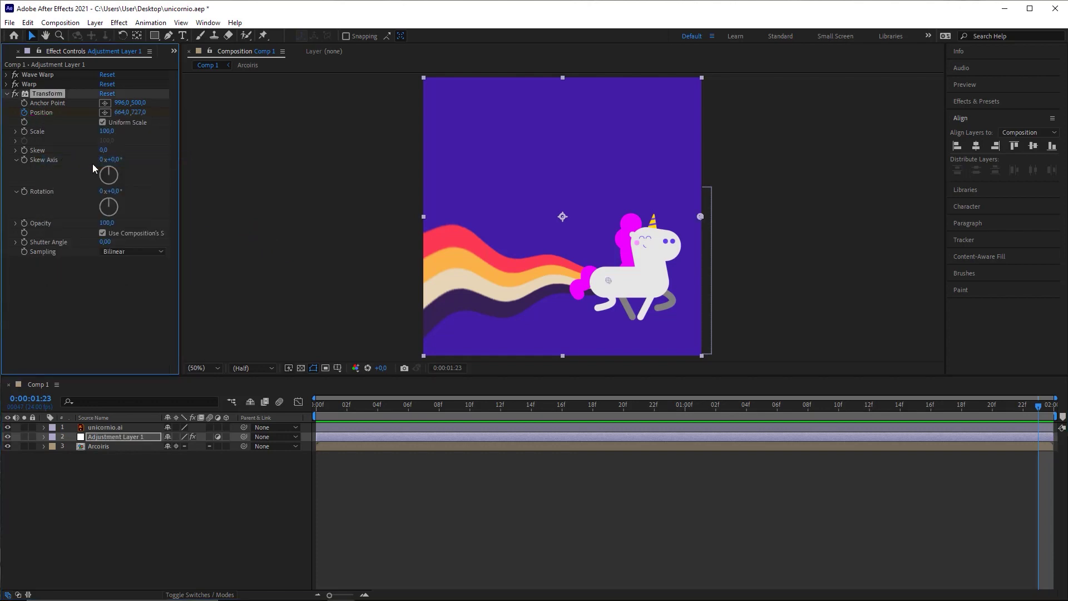
At 0:00:01:00, raise the Transform effect's position to 664, 359 so the rainbow meets the unicorn's tail
left_click(686, 409)
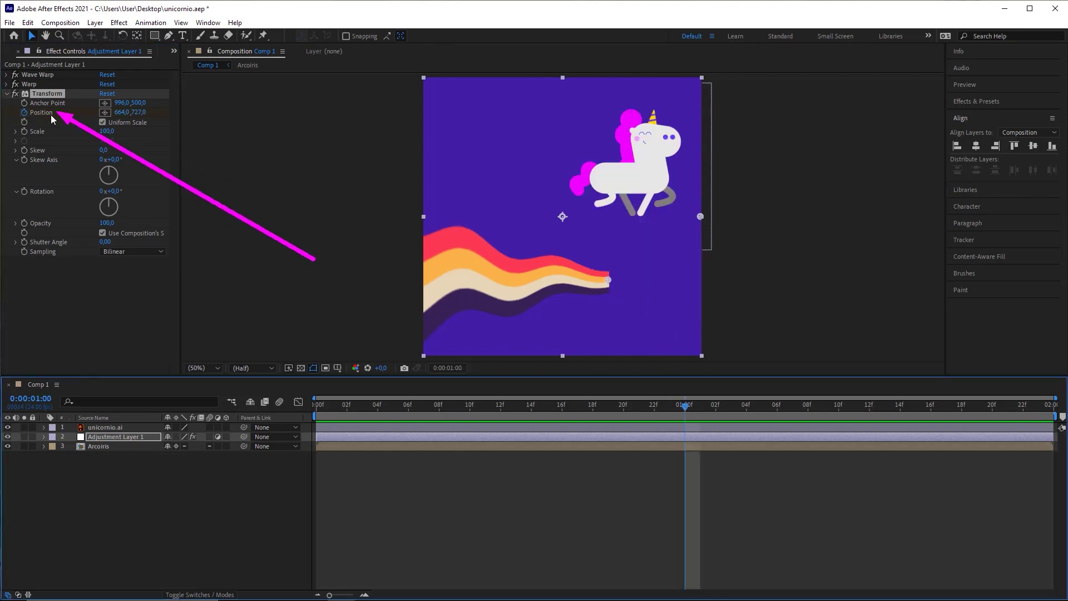
left_click_drag(138, 113, 17, 122)
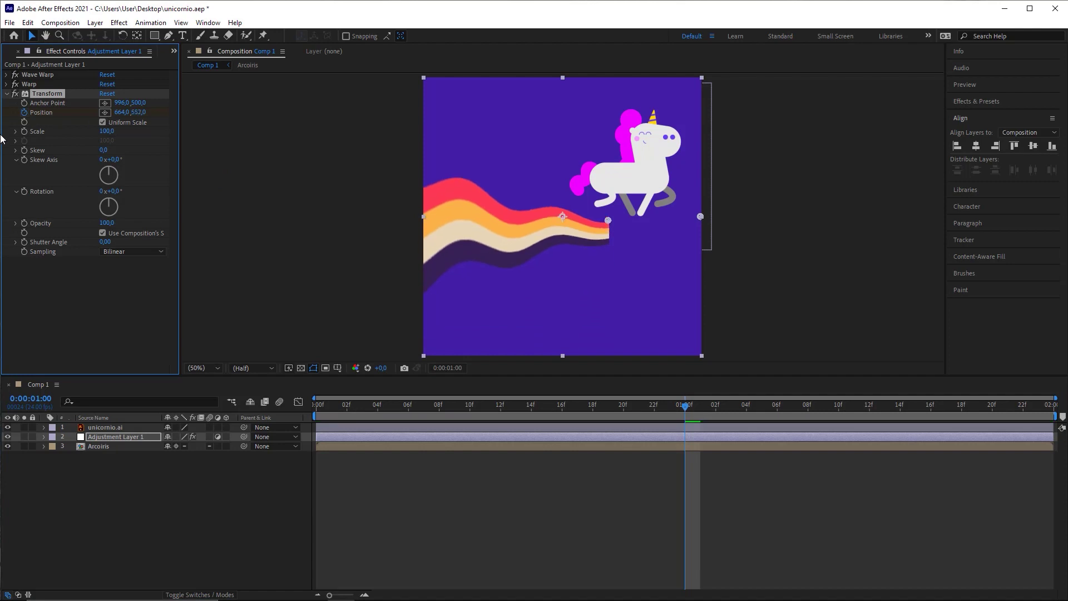
left_click_drag(137, 112, 43, 127)
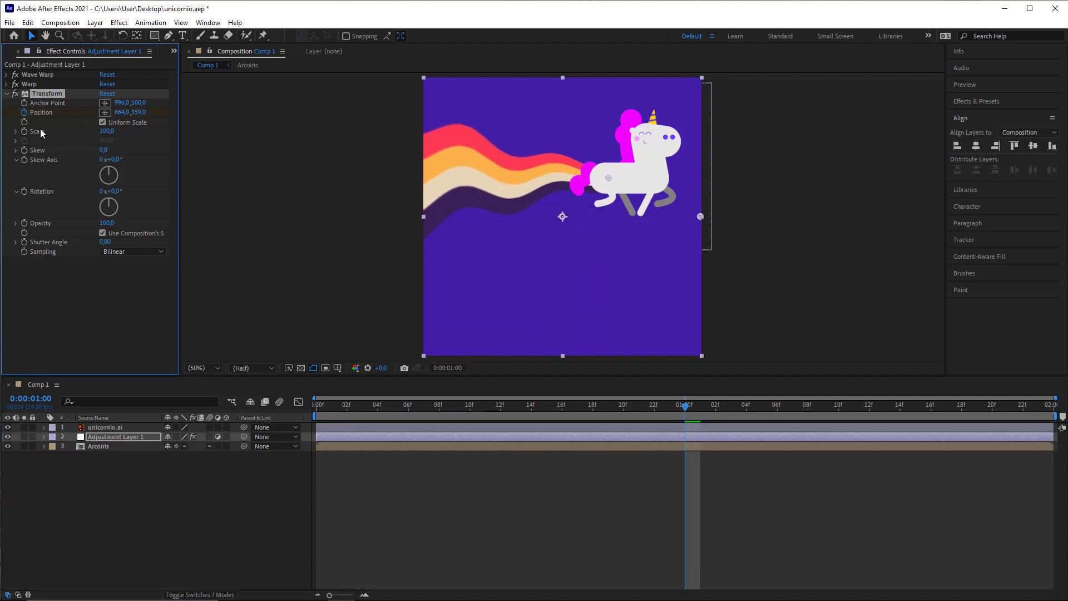
Preview the rainbow following the unicorn through the loop and return to the start of the composition
left_click_drag(337, 406, 279, 464)
left_click(429, 457)
key("space")
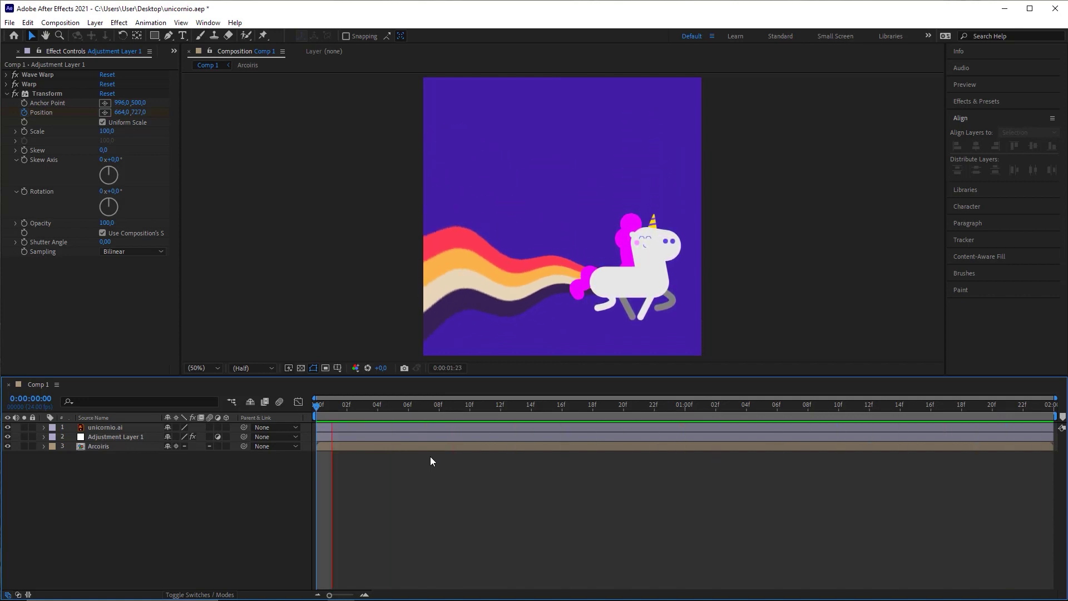
key("space")
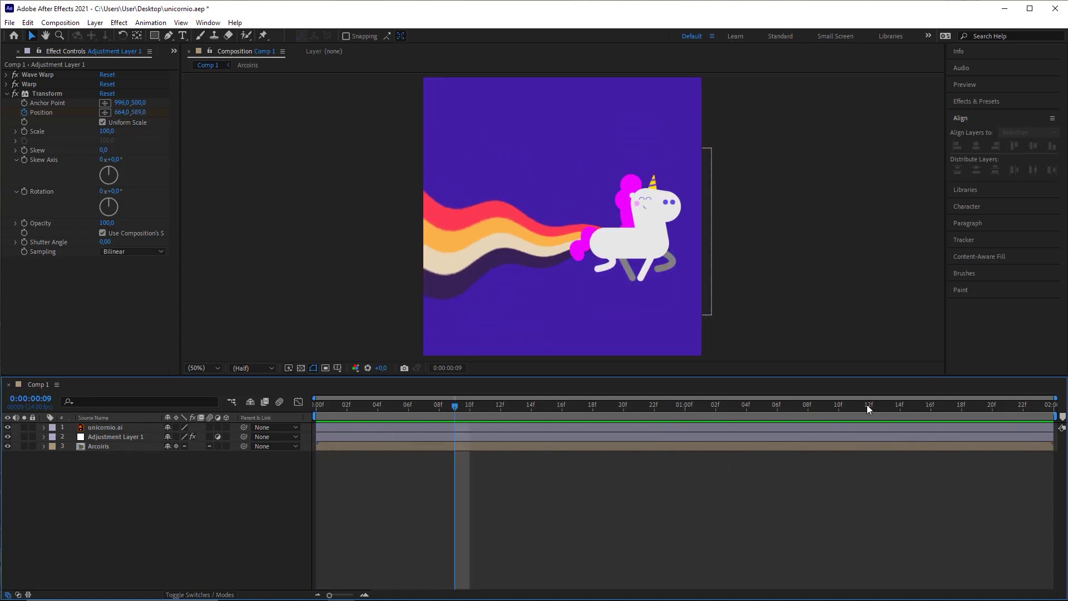
key("End")
key("space")
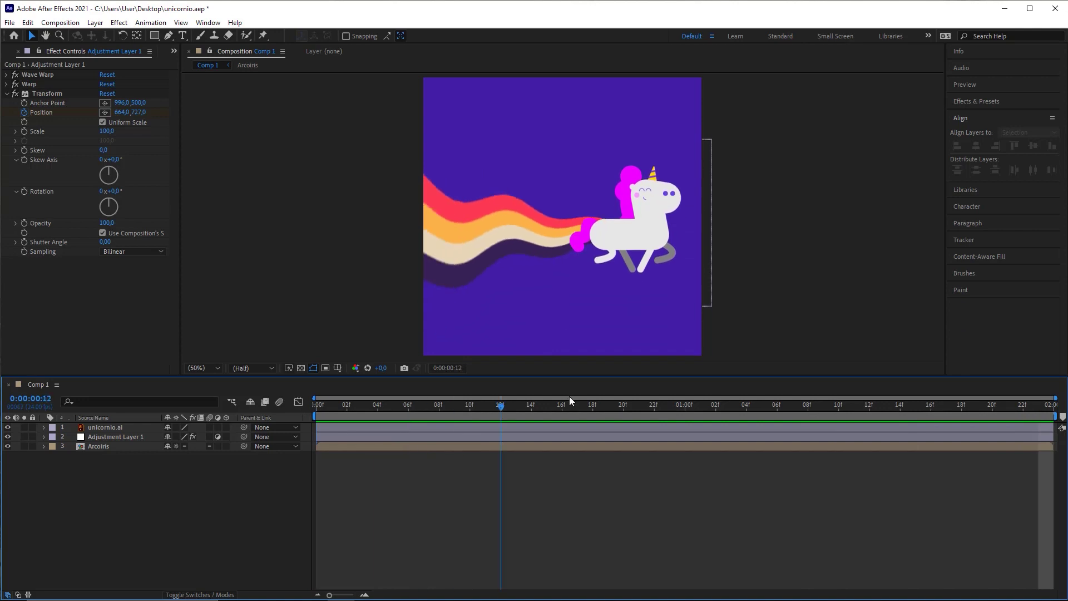
left_click_drag(1042, 405, 270, 418)
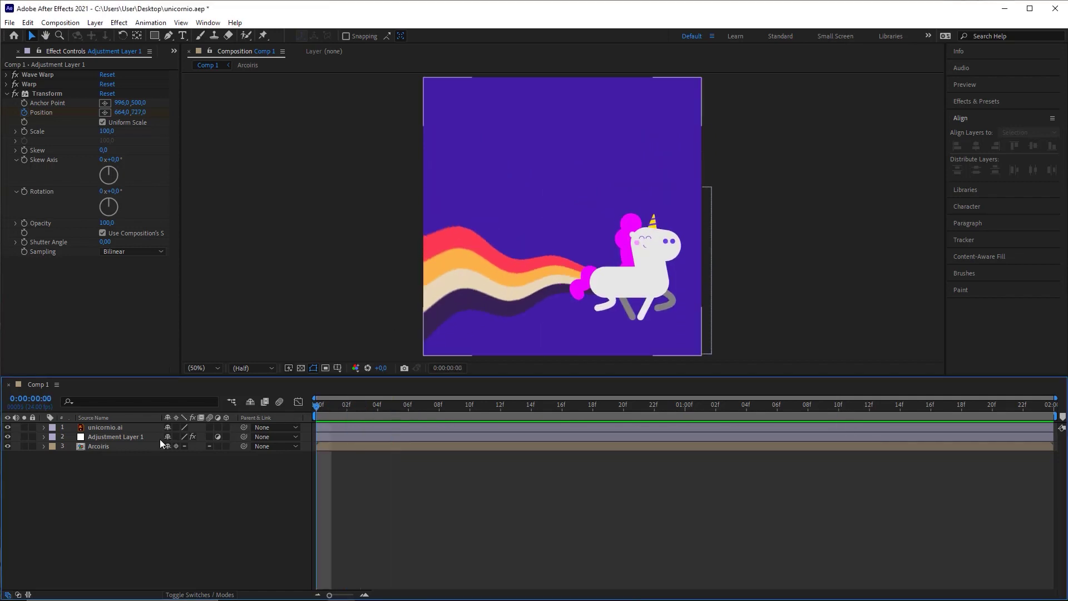
Keyframe the adjustment layer's Transform rotation at 15° at 0:00:00:00 and again at 0:00:01:23
left_click(127, 437)
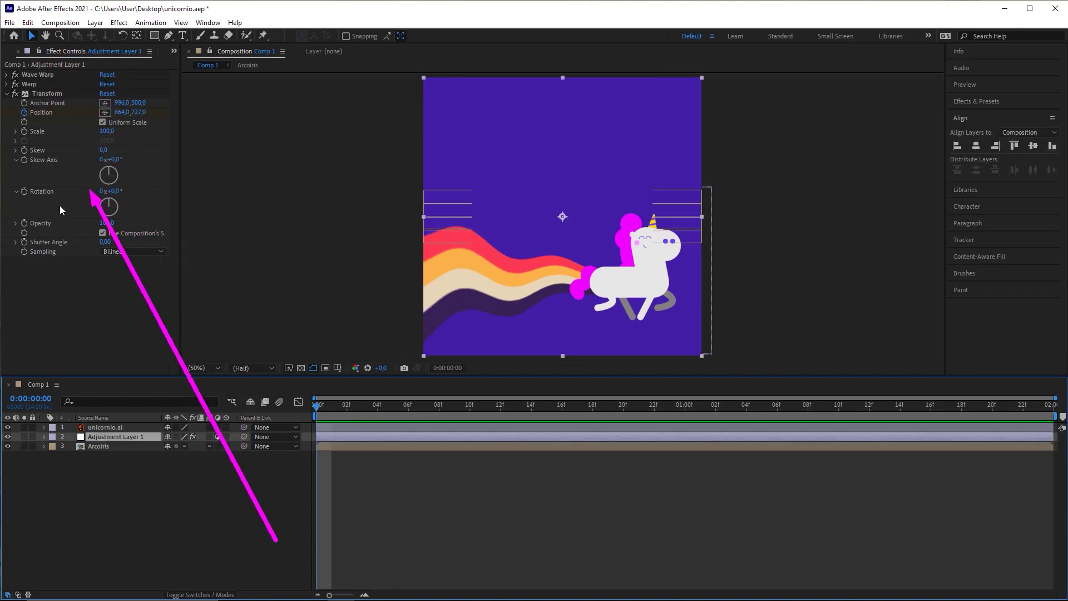
left_click(24, 192)
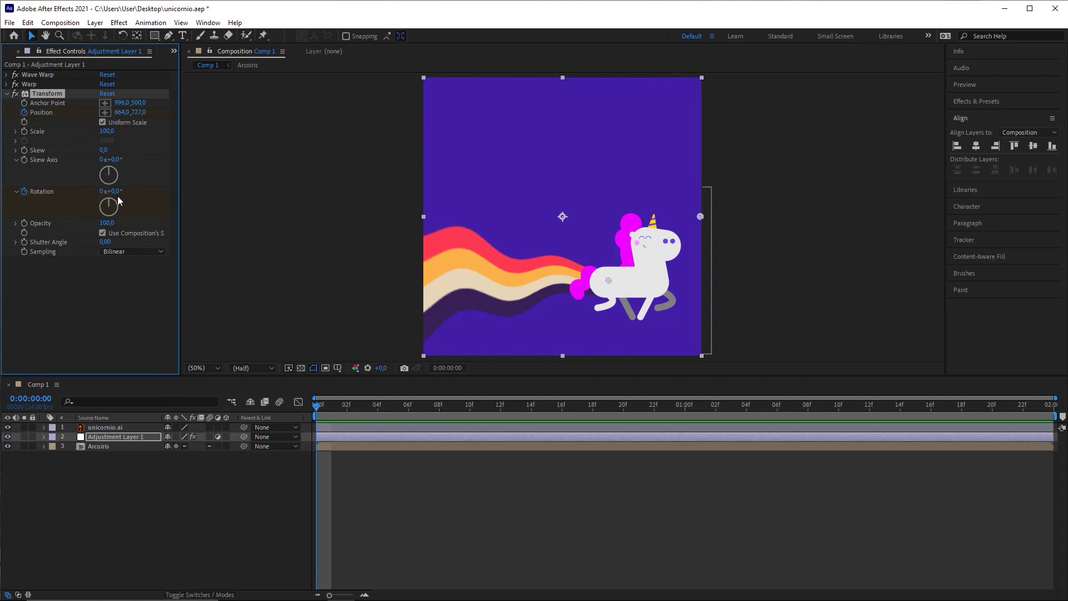
left_click_drag(117, 192, 140, 199)
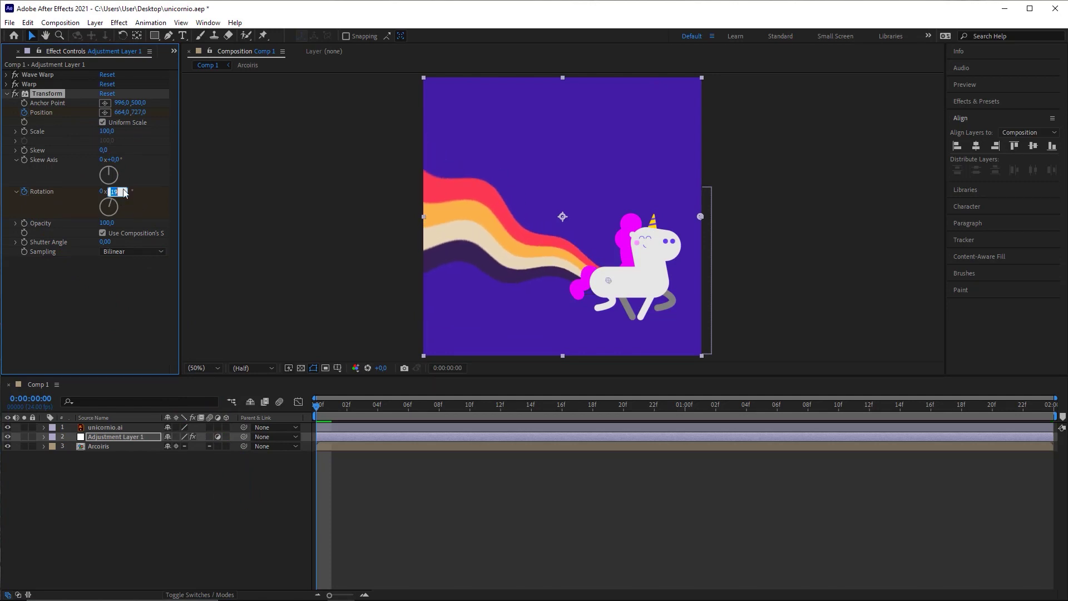
type("5")
key("Return")
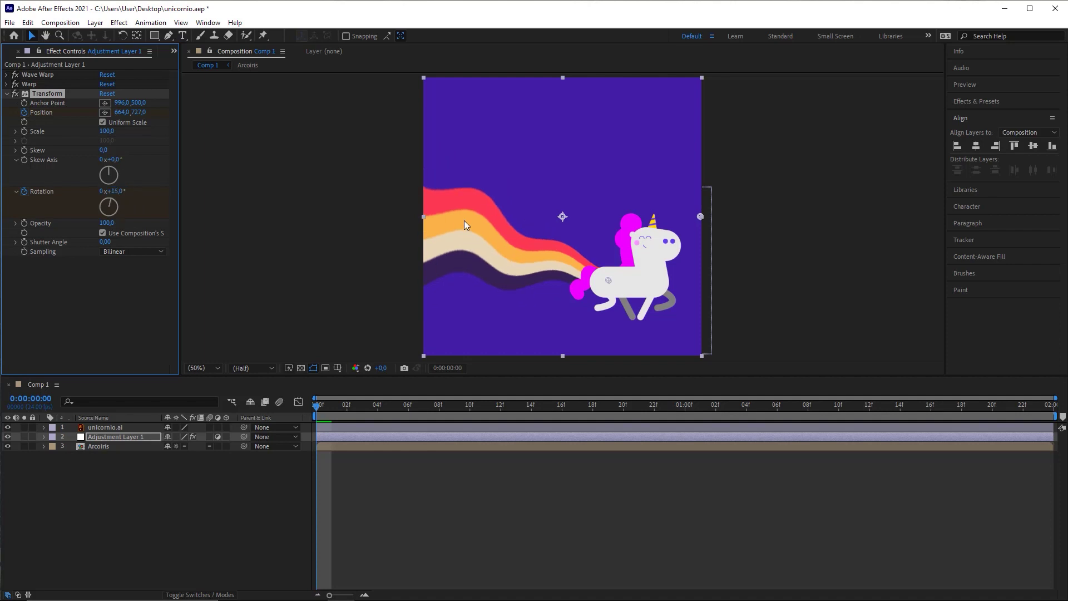
key("space")
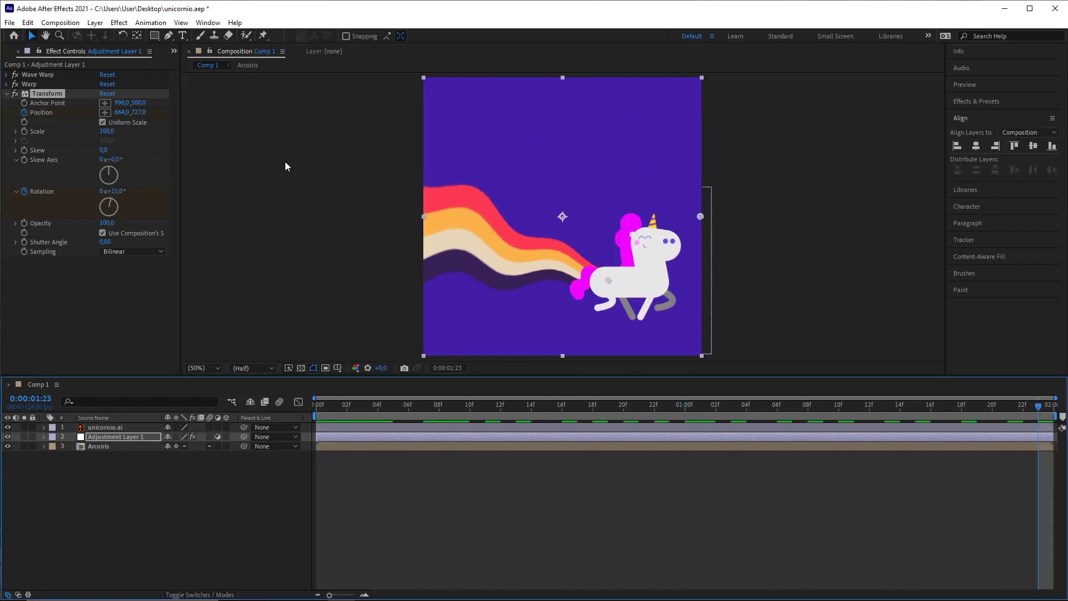
right_click(42, 190)
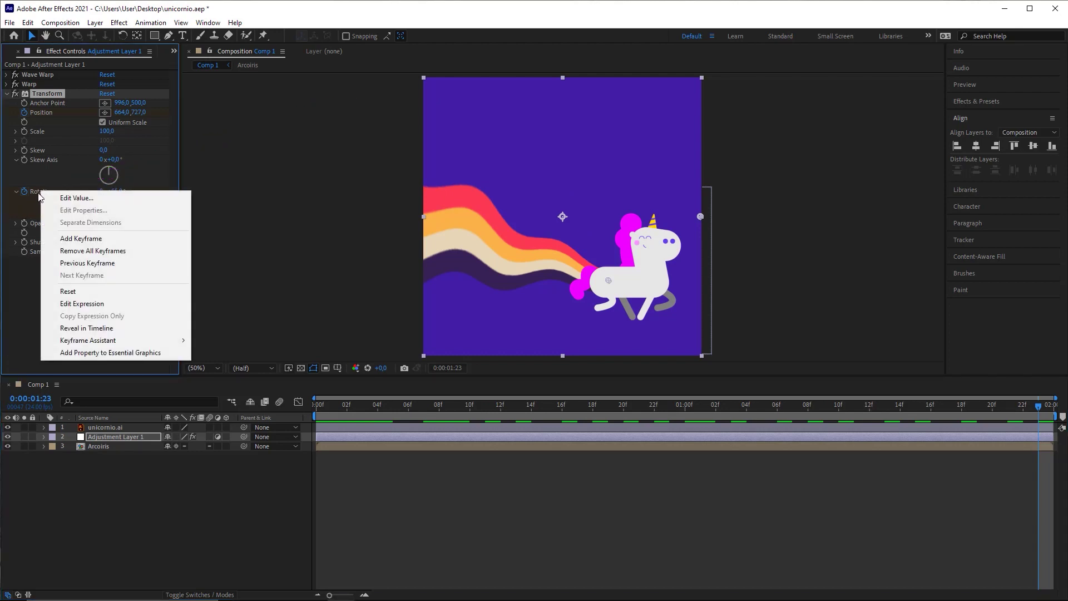
left_click(81, 239)
At 0:00:01:00, set the adjustment layer's Transform rotation to -15°
left_click(687, 412)
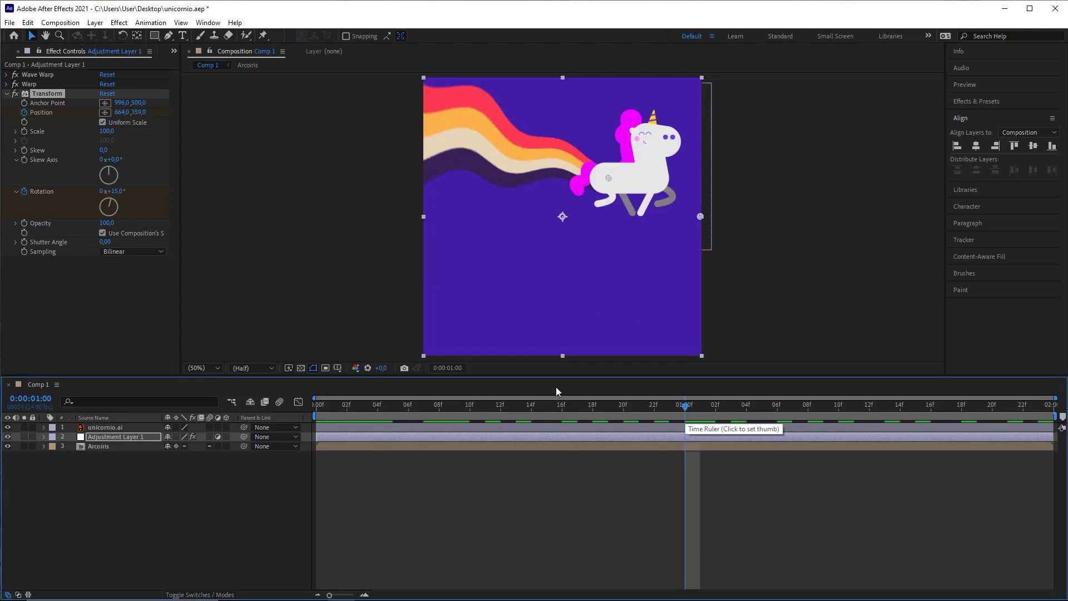
left_click(118, 192)
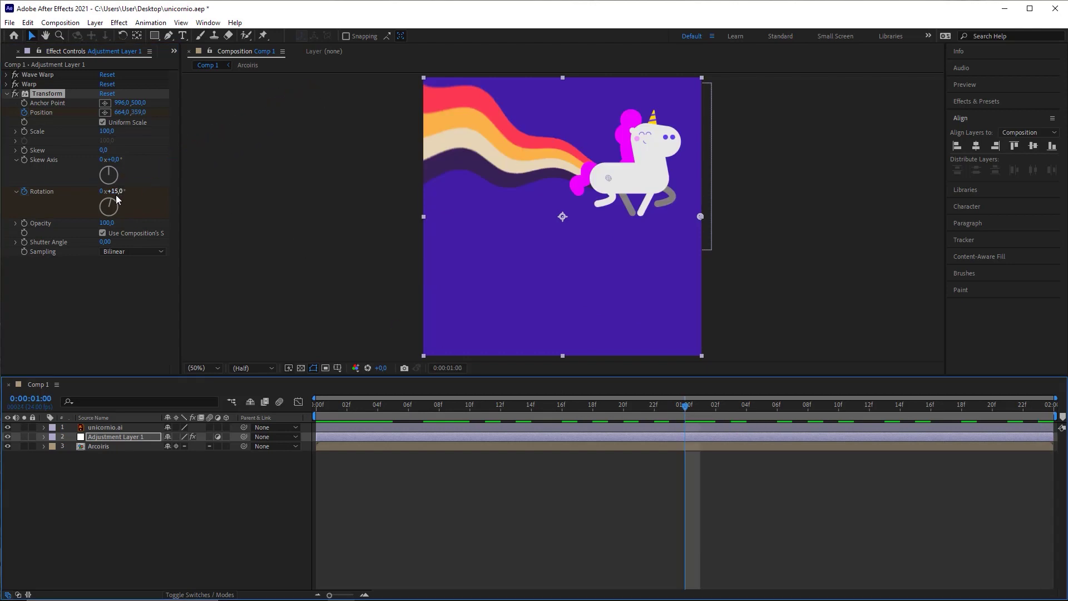
type("-15")
key("Return")
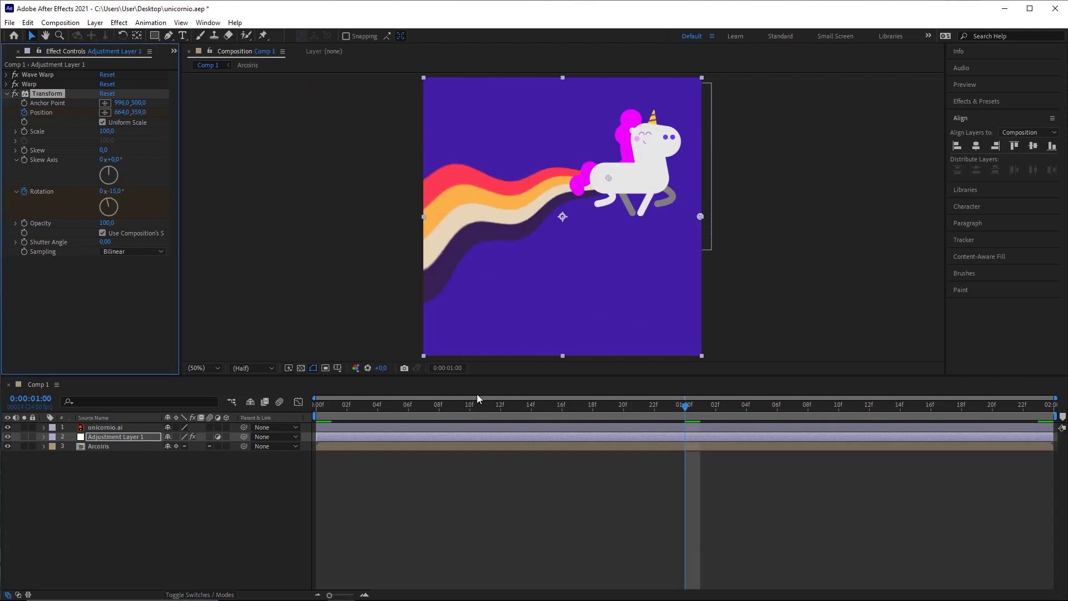
Preview the rotating rainbow behind the unicorn from the start of the composition and scrub through its movement
left_click_drag(373, 407, 288, 418)
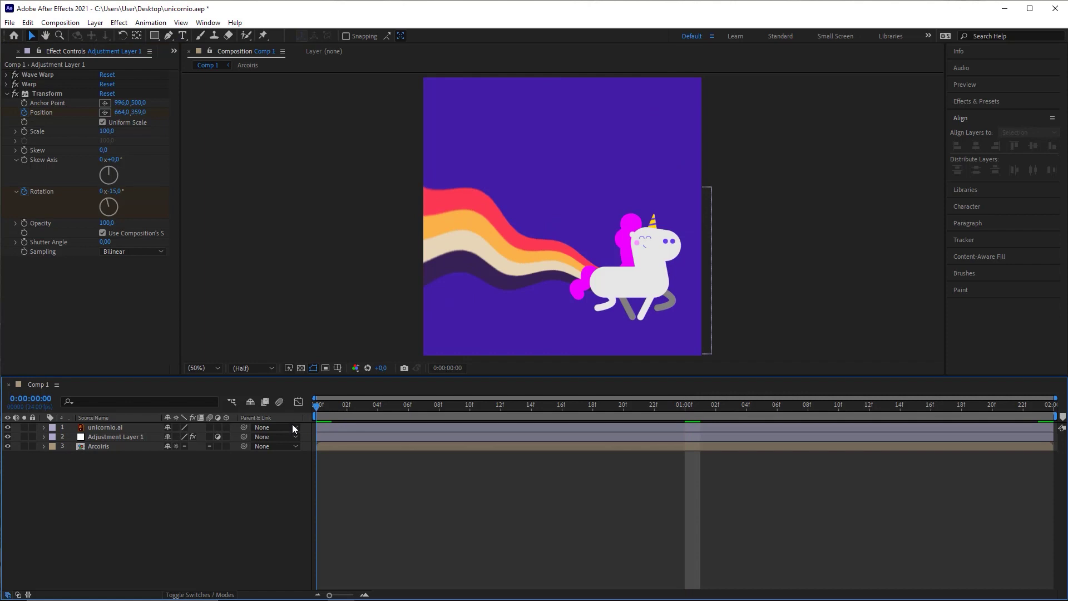
left_click_drag(316, 405, 792, 416)
key("space")
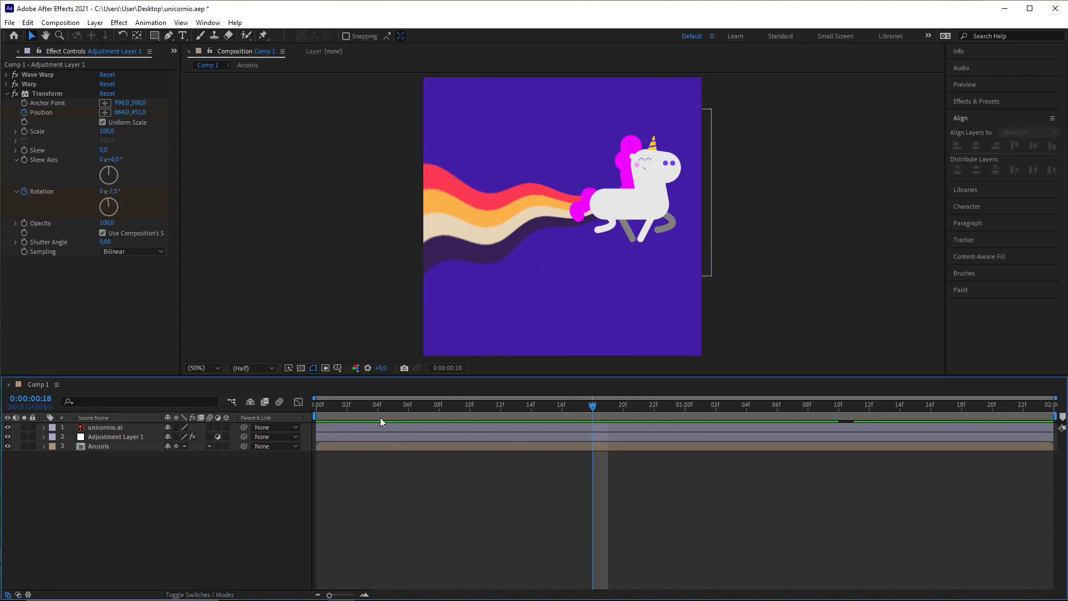
key("Home")
key("space")
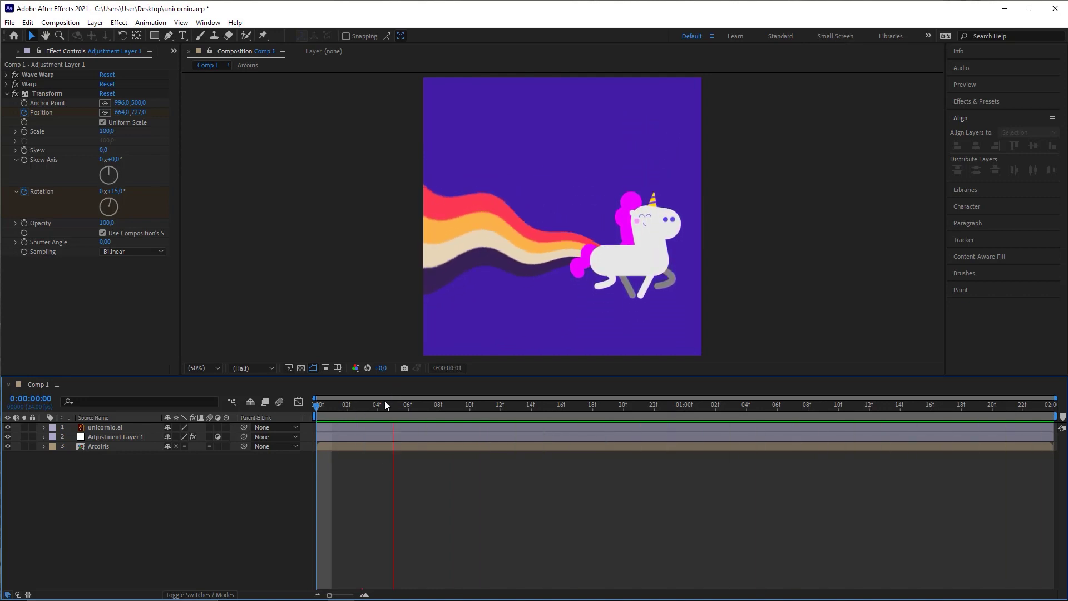
left_click_drag(385, 400, 545, 497)
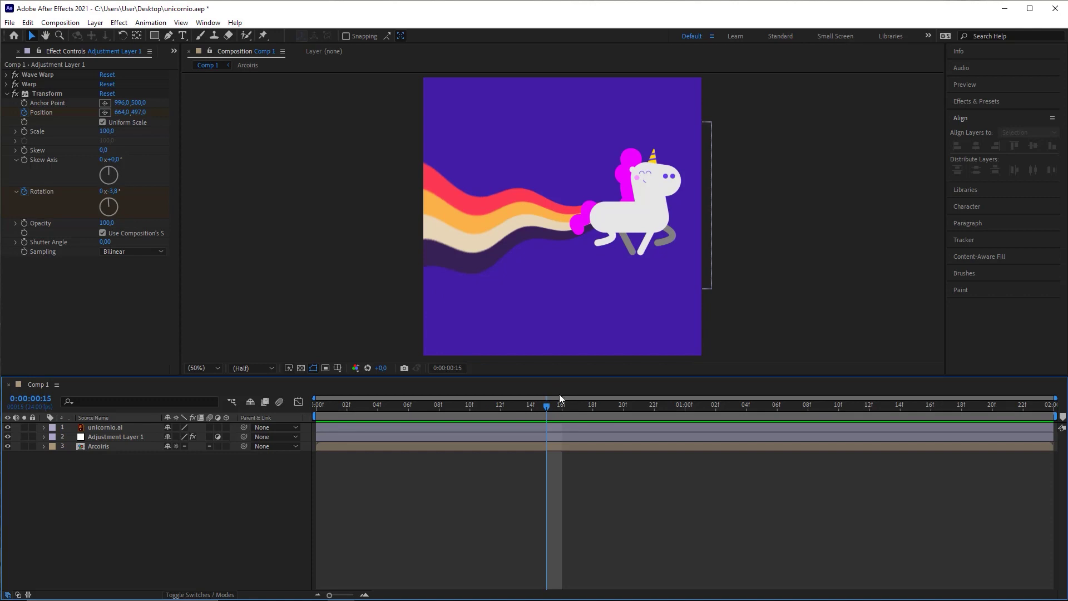
Reveal all keyframed properties and set the incoming and outgoing velocity influence of the unicorn's three Position keyframes to 60%
key("u")
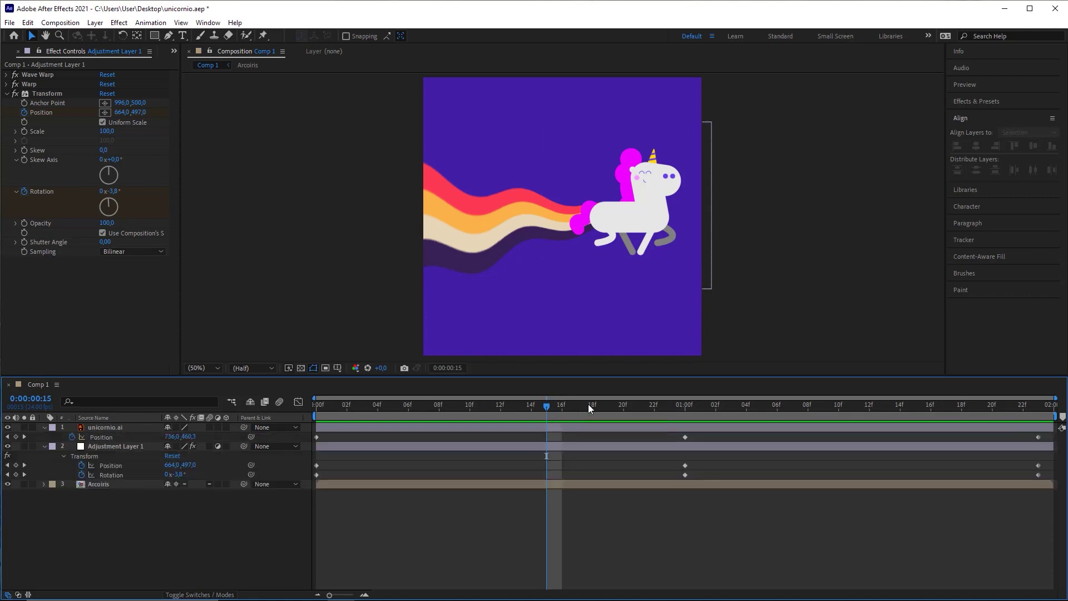
left_click_drag(589, 407, 624, 522)
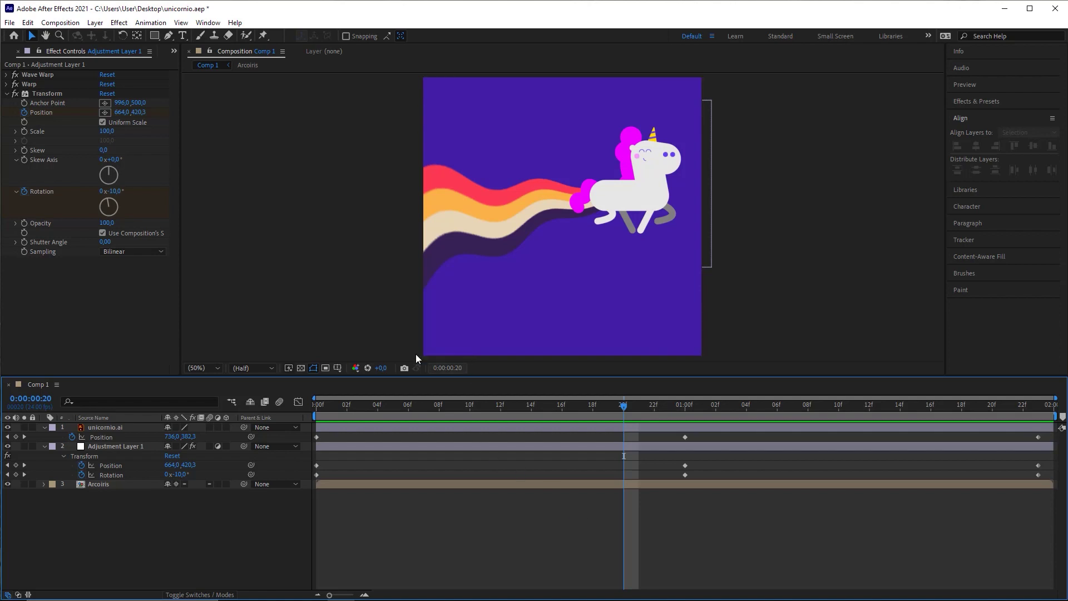
left_click(103, 437)
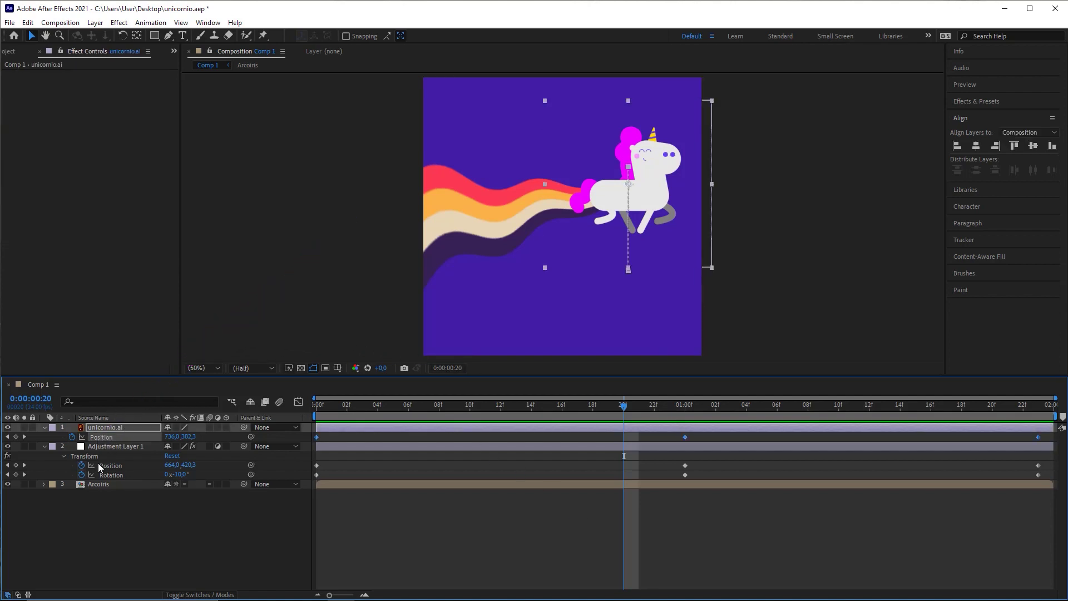
right_click(101, 436)
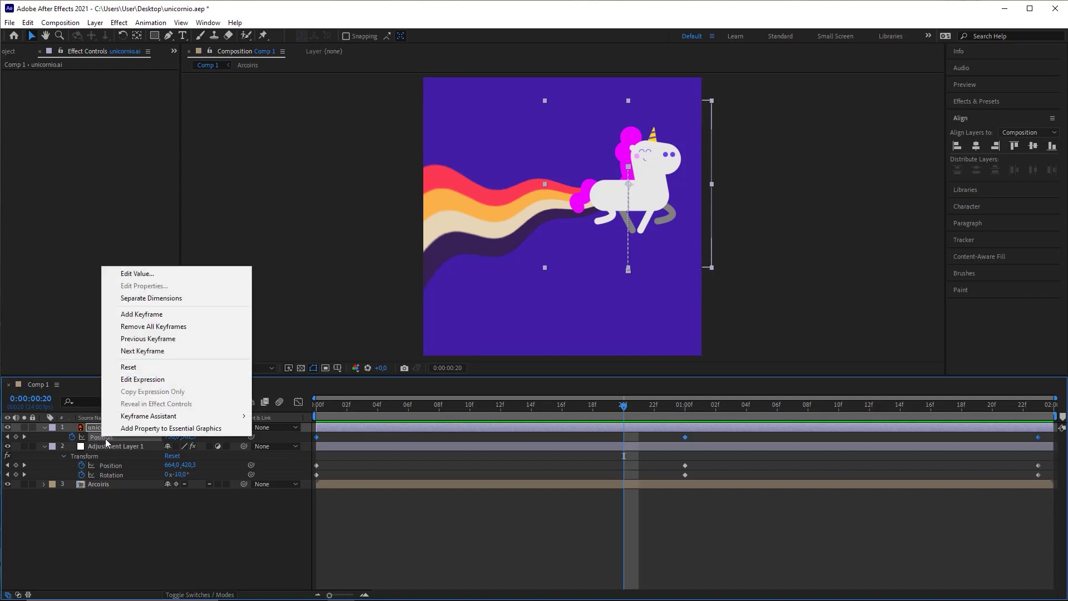
right_click(97, 435)
left_click(347, 386)
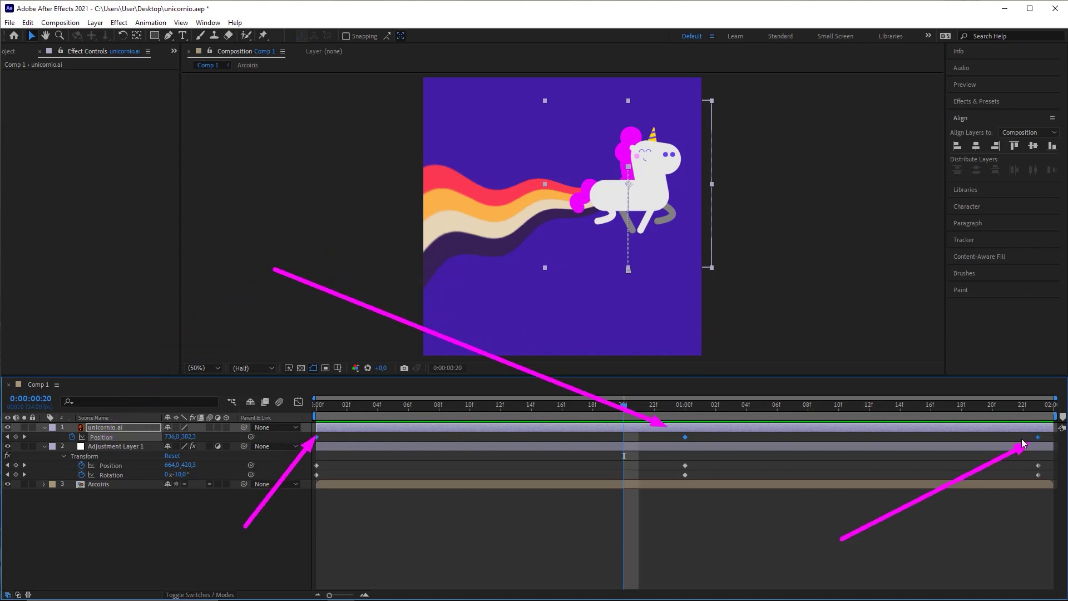
right_click(685, 438)
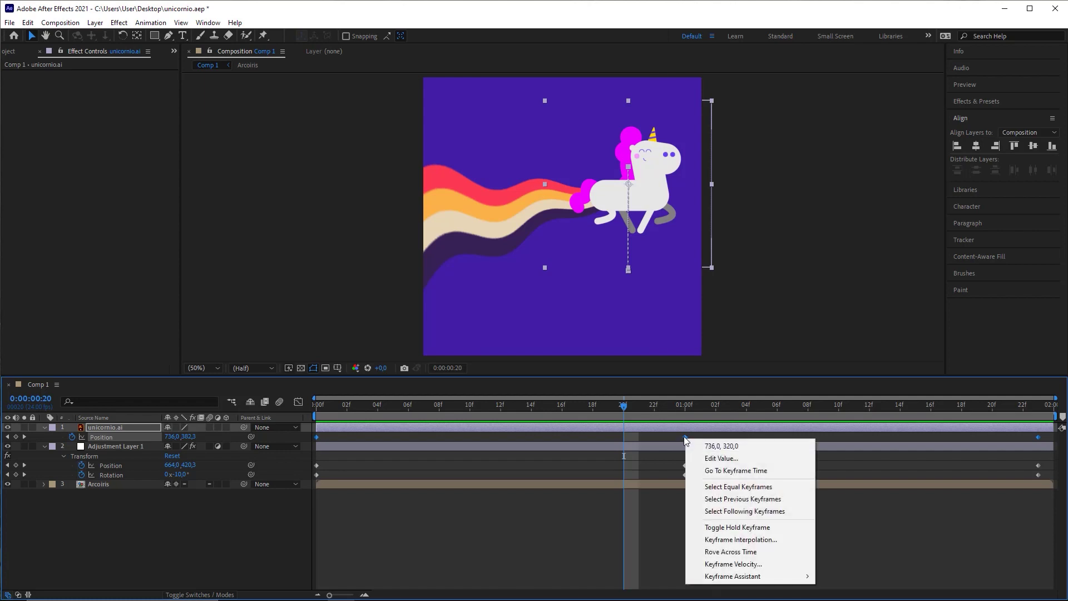
left_click(733, 564)
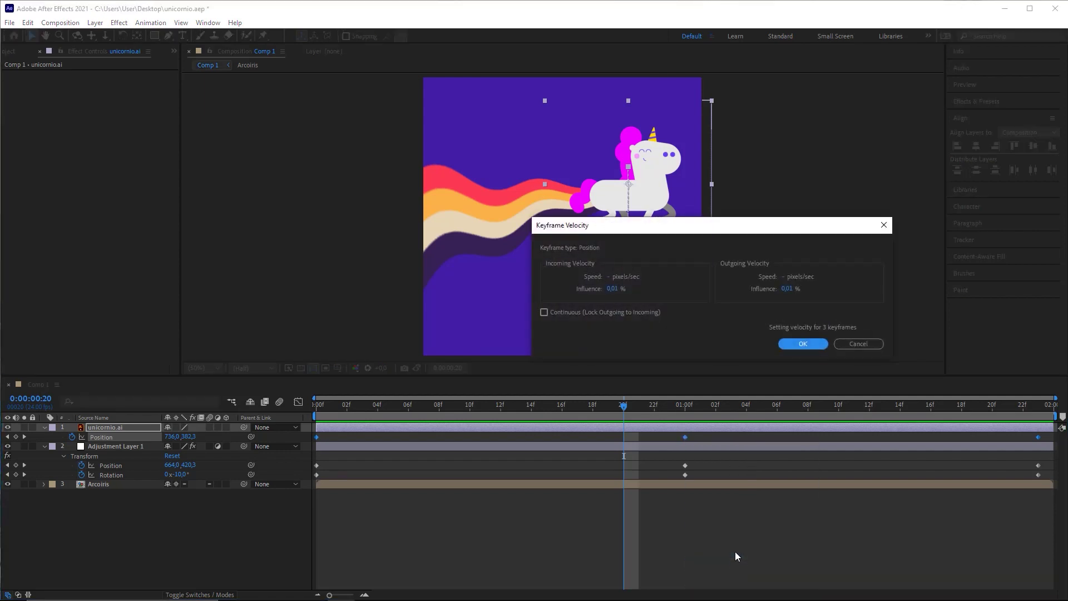
left_click(612, 289)
key("Tab")
key("Tab")
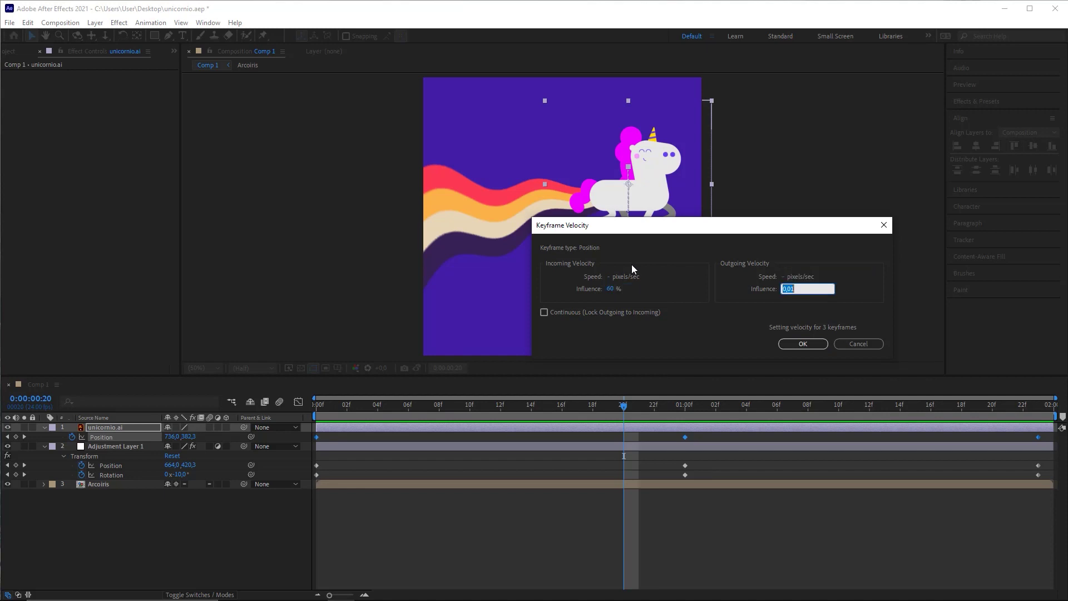
type("60")
left_click_drag(619, 299, 612, 294)
left_click_drag(678, 435, 779, 297)
left_click_drag(729, 488, 803, 340)
left_click(803, 344)
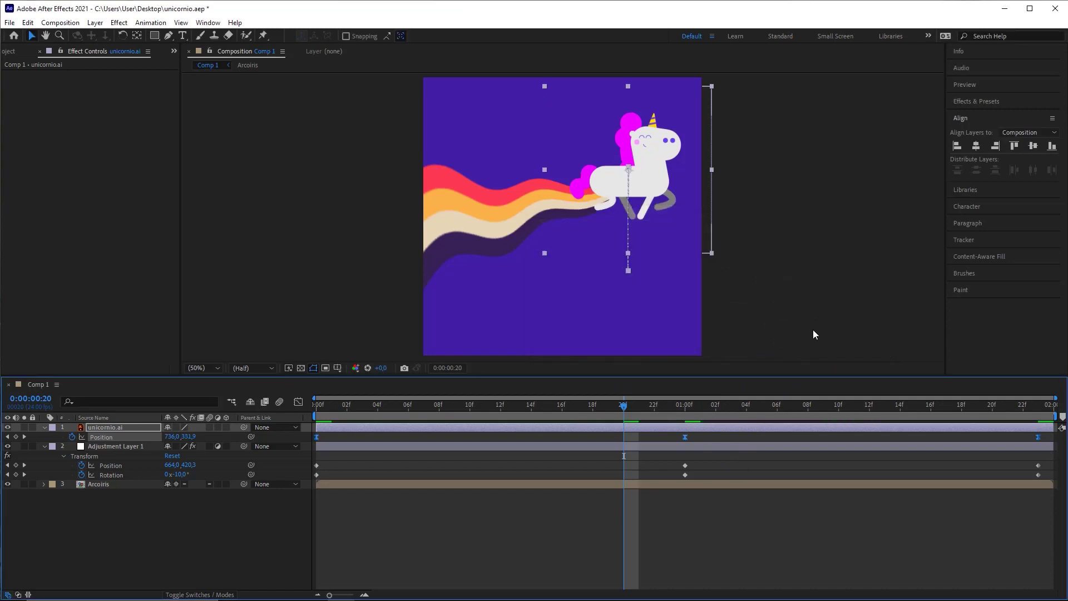
Solo the unicorn layer to preview its eased up-and-down motion from the start, and stop the playback
left_click(693, 415)
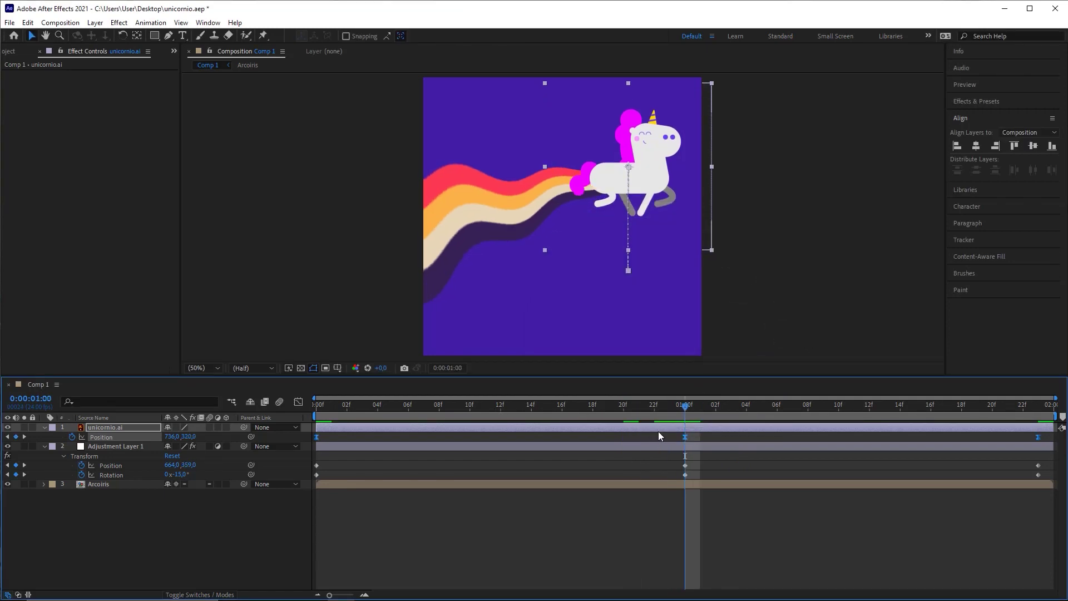
left_click(316, 412)
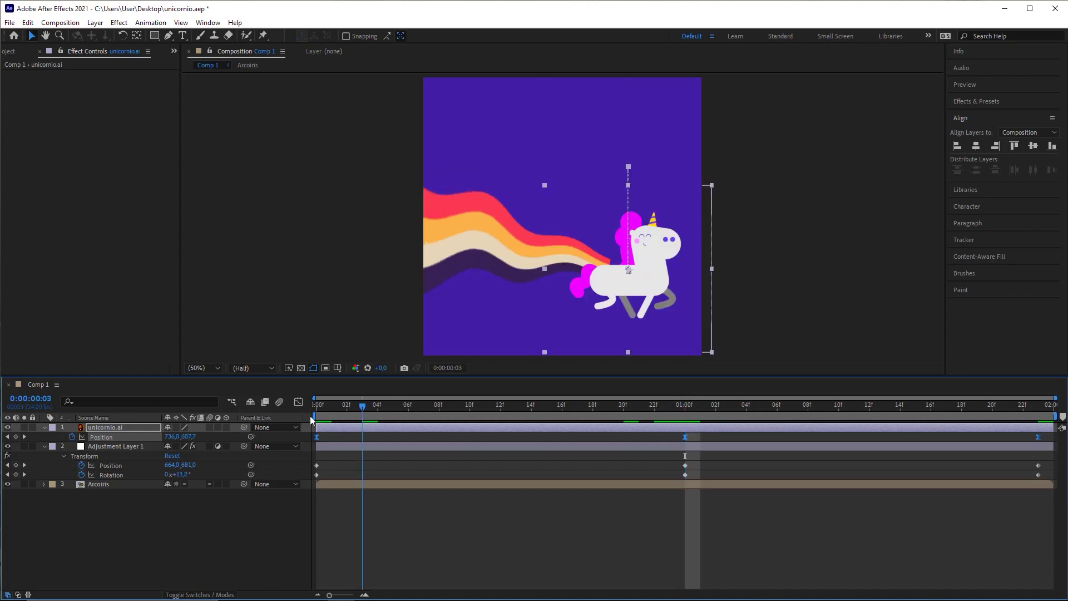
left_click(357, 510)
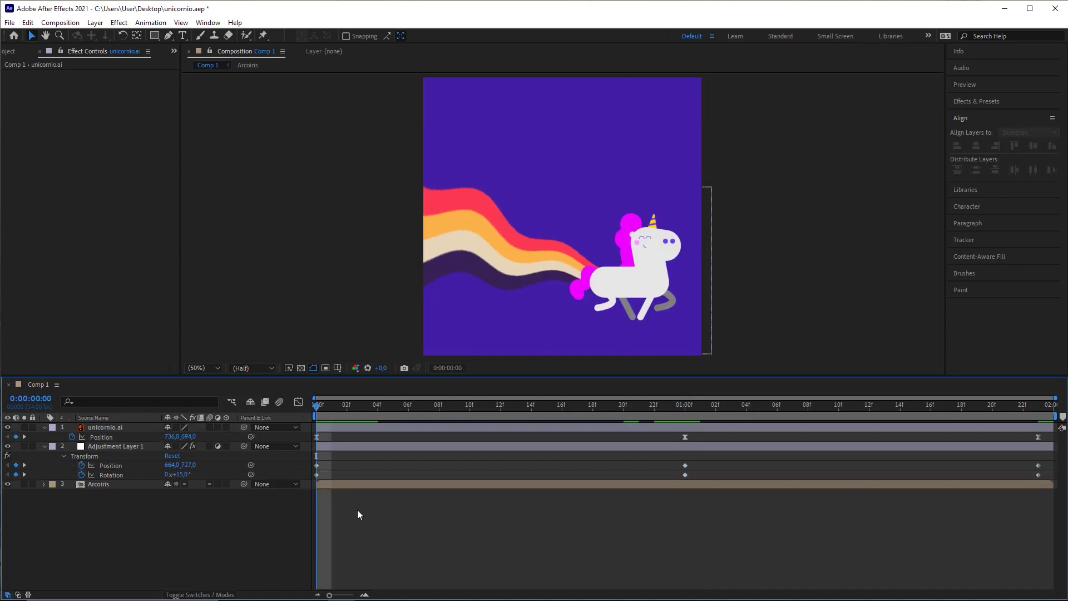
left_click(24, 427)
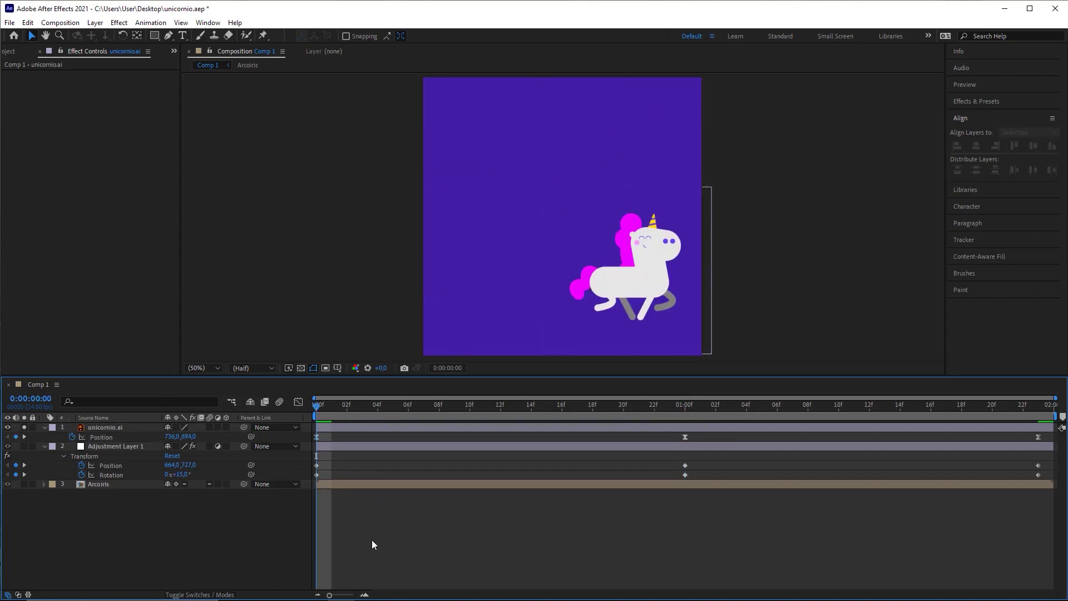
key("space")
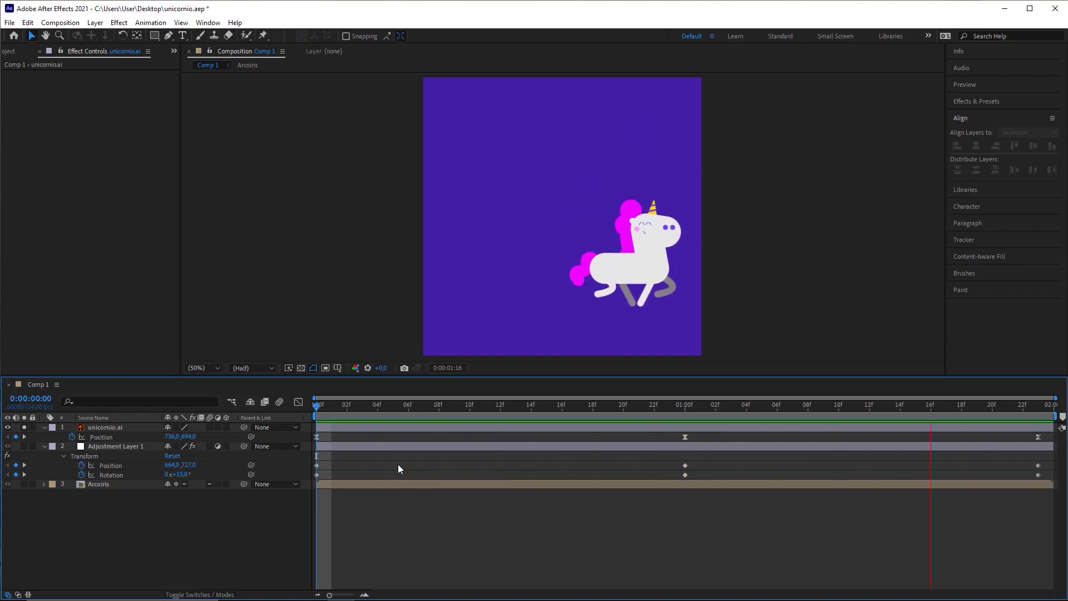
key("space")
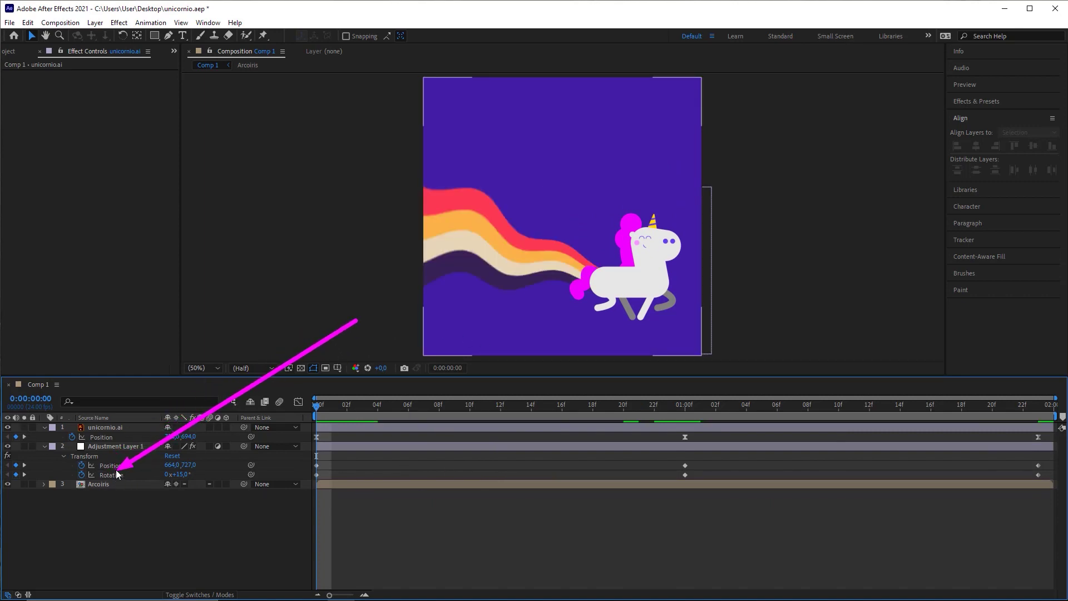
Set the incoming and outgoing velocity influence of the adjustment layer's three Transform Position keyframes to 80%
left_click(115, 446)
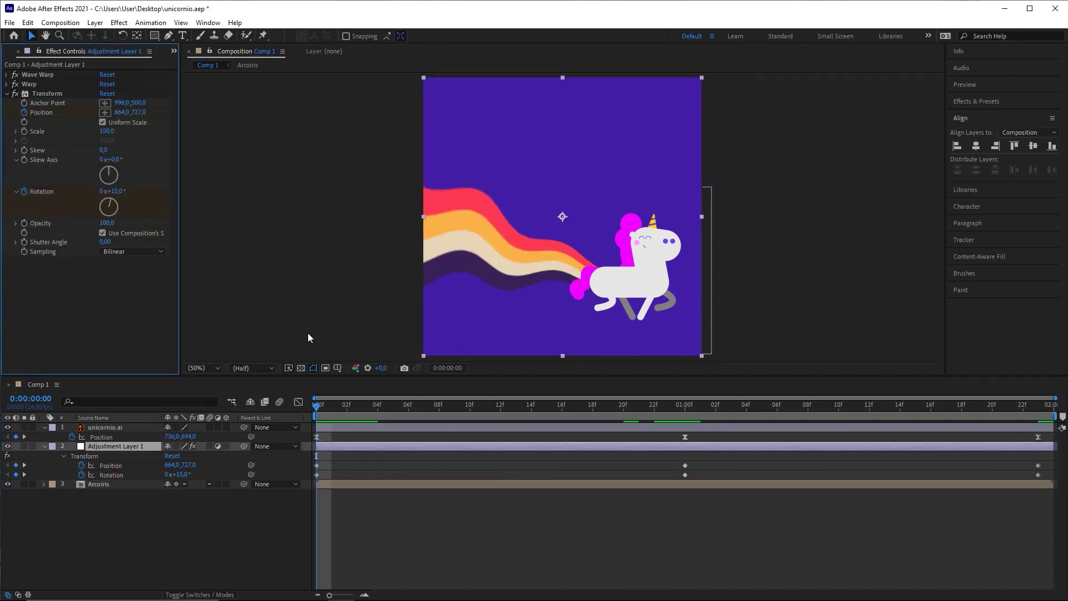
left_click(122, 466)
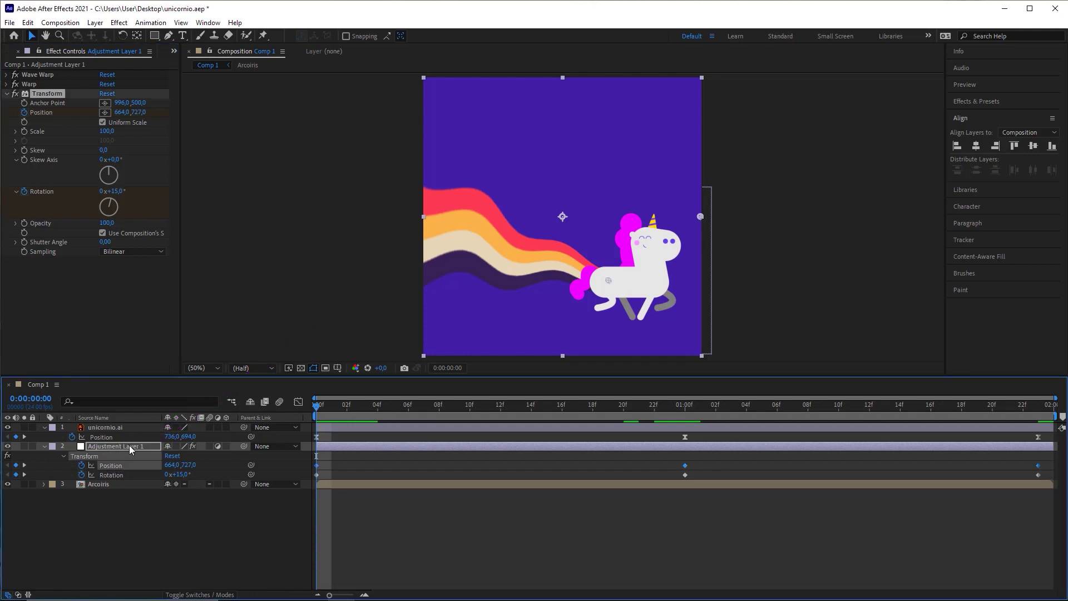
right_click(317, 466)
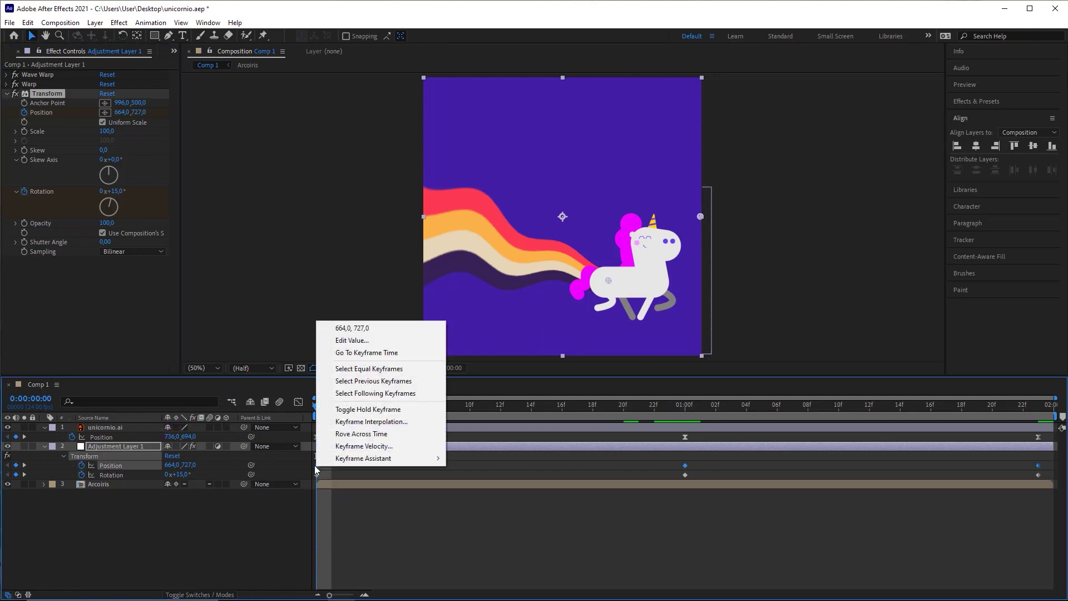
left_click(363, 446)
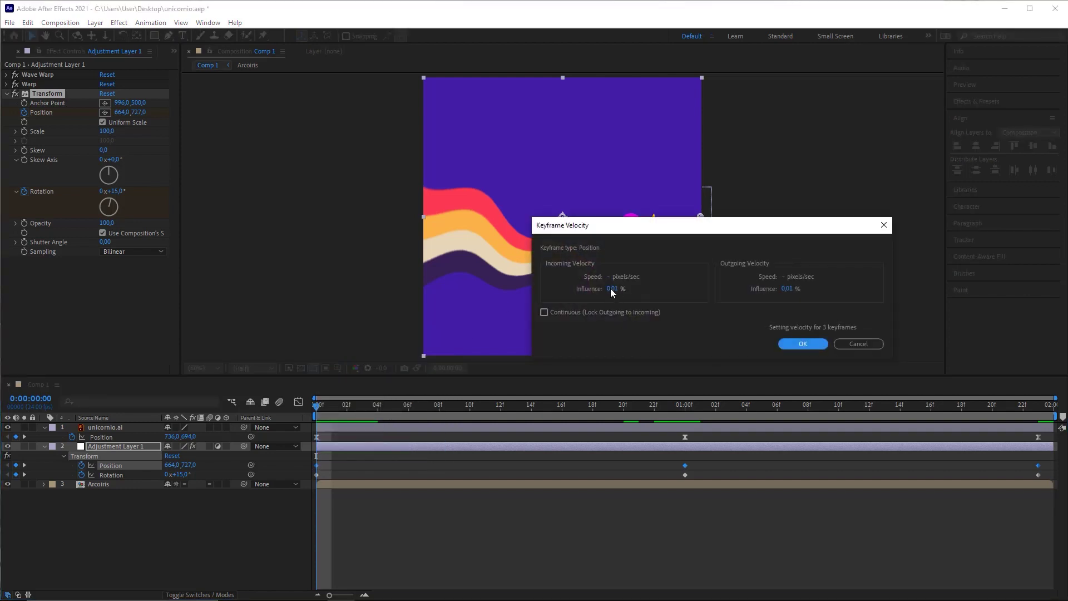
type("80")
key("Tab")
key("Tab")
type("80")
key("Return")
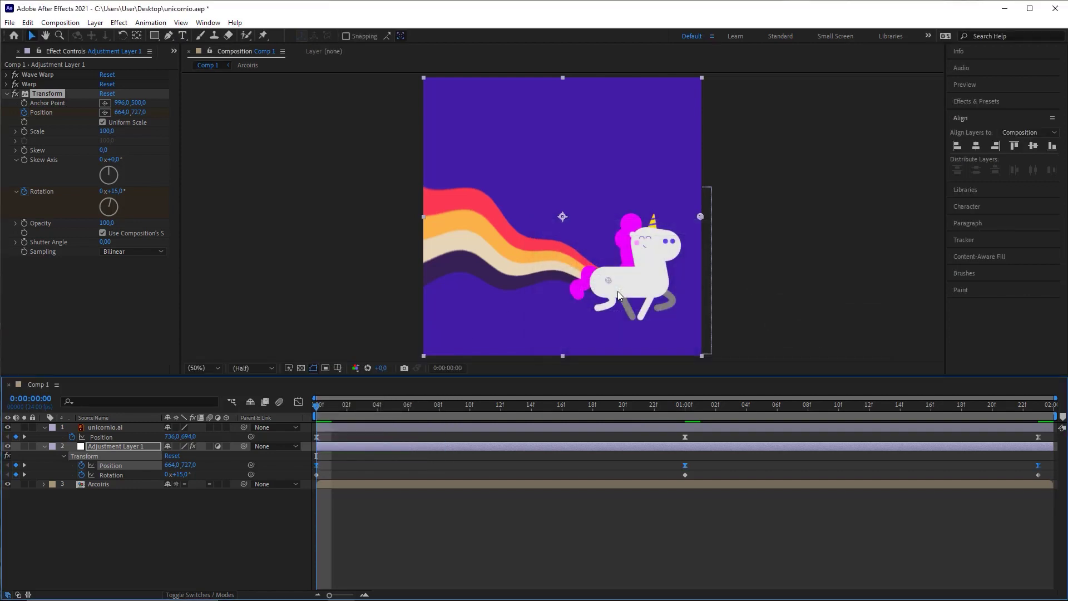
Set the incoming and outgoing velocity influence of the adjustment layer's three Transform Rotation keyframes to 60%
mouse_move(571, 369)
left_mouse_down()
mouse_move(608, 337)
mouse_move(149, 425)
mouse_move(100, 446)
mouse_move(114, 444)
mouse_move(127, 474)
left_mouse_up()
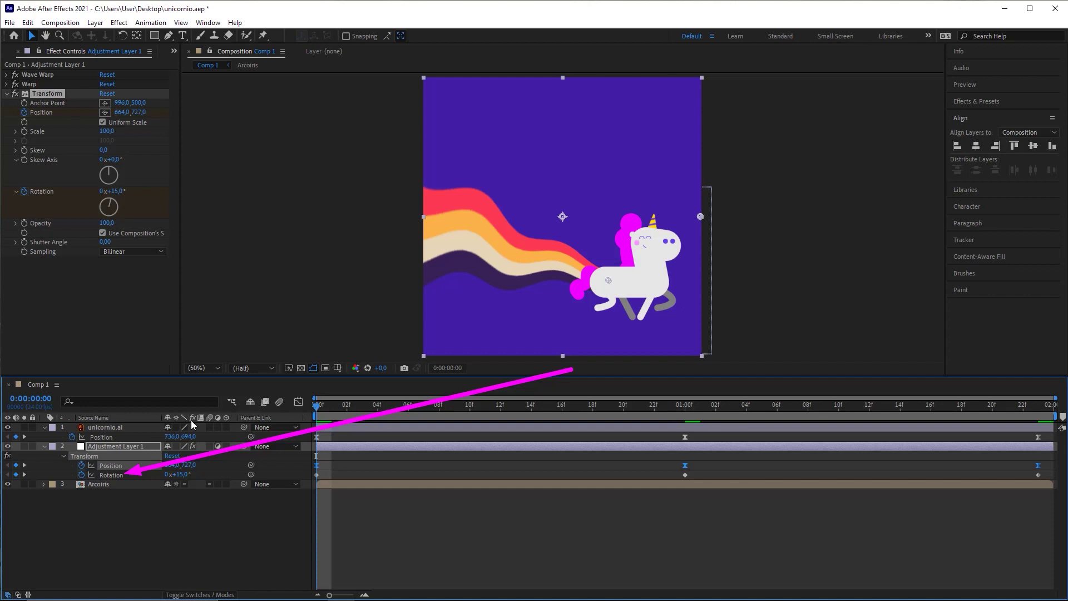
left_click(118, 477)
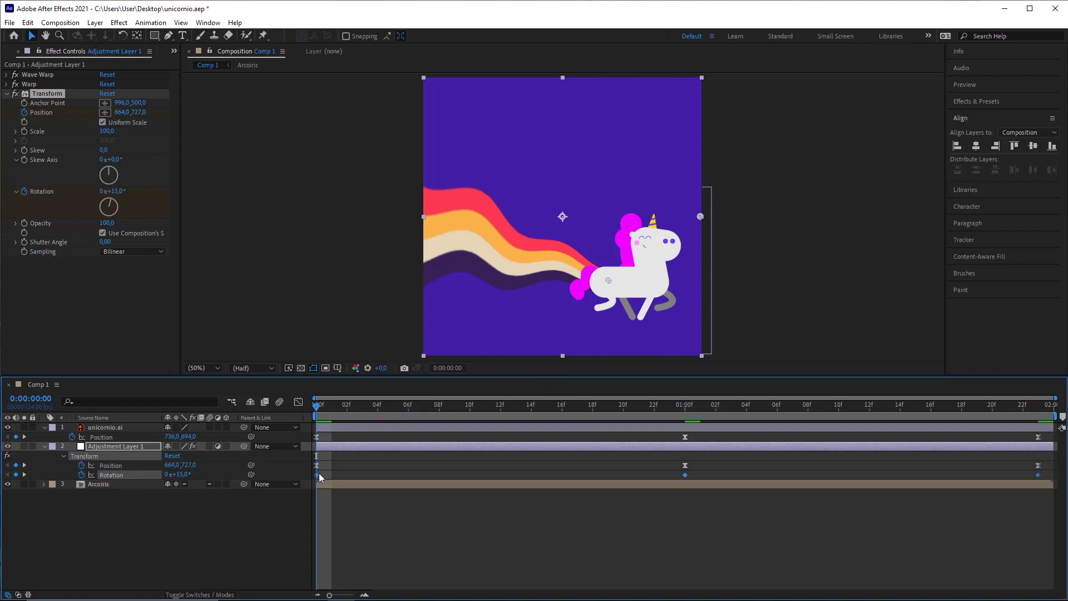
left_click(318, 445)
right_click(317, 474)
left_click(344, 451)
left_click(614, 288)
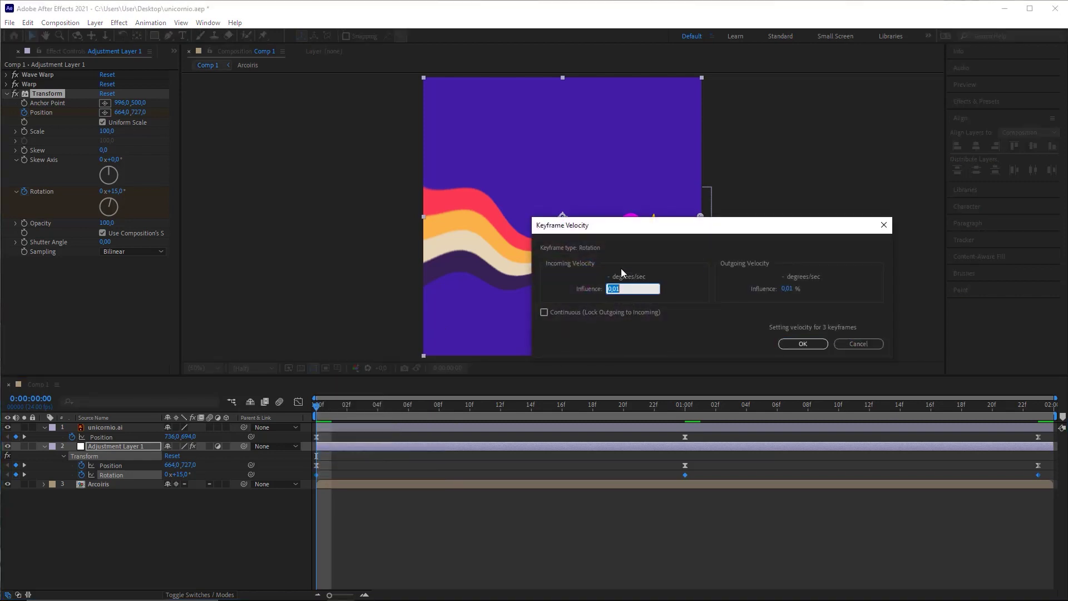
type("60")
key("Tab")
type("60")
key("Return")
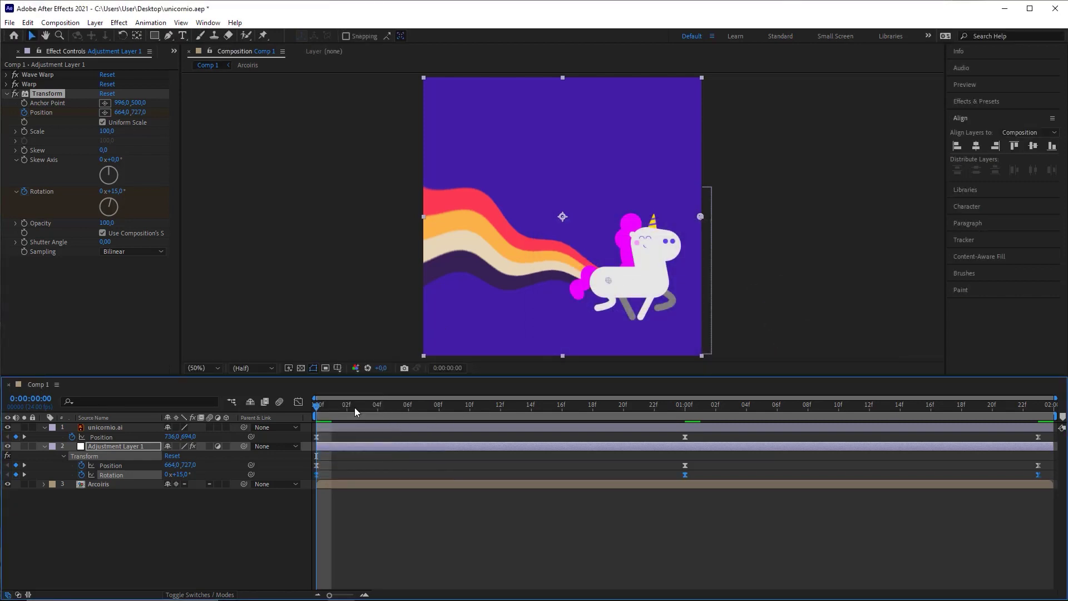
Preview the eased unicorn and rainbow motion, scrub back through it, and replay it from the start
left_click(413, 520)
key("space")
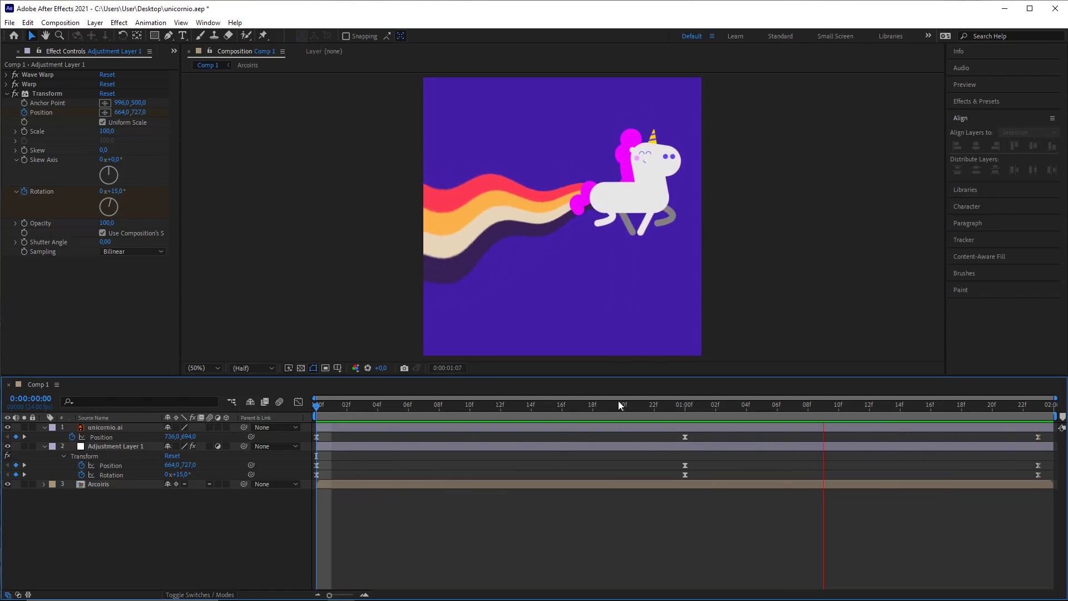
left_click(685, 415)
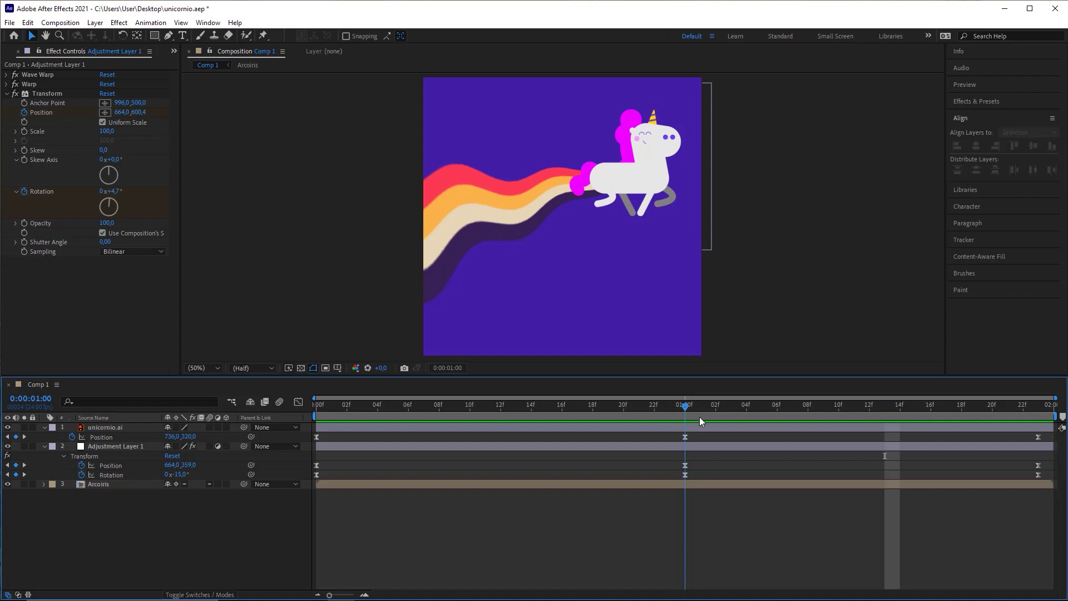
left_click_drag(699, 416, 316, 416)
key("space")
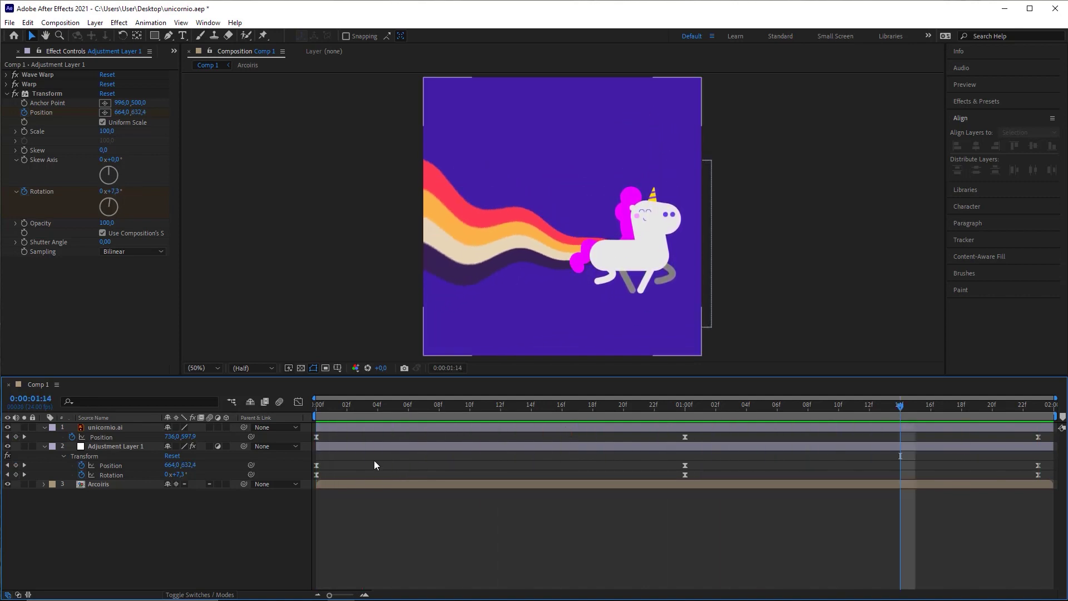
key("space")
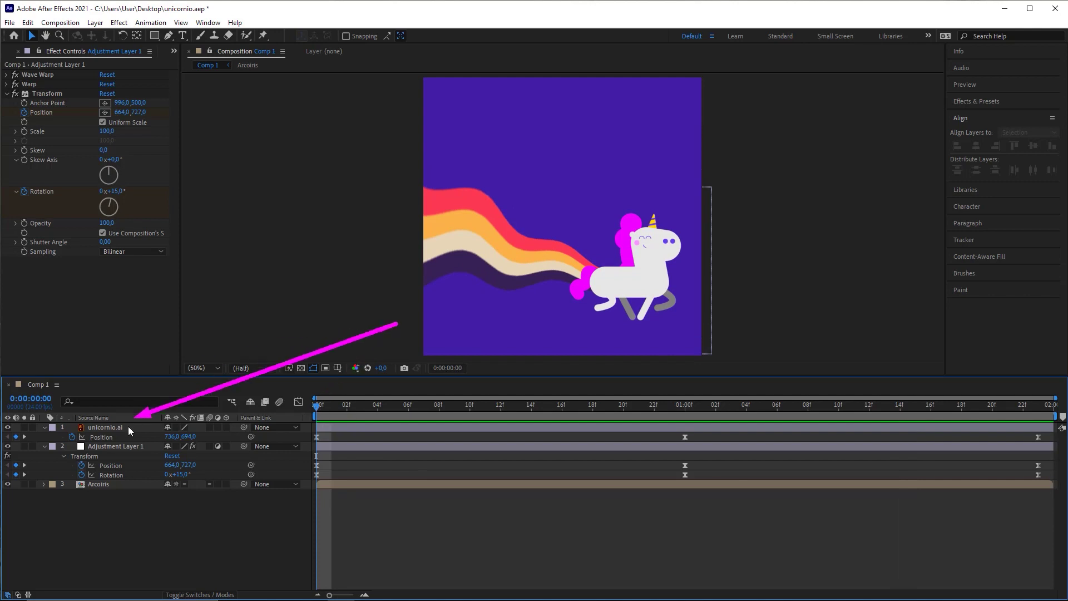
Expand only the Wave Warp settings of the adjustment layer, try out a shifted Phase, and undo that change
left_click(111, 446)
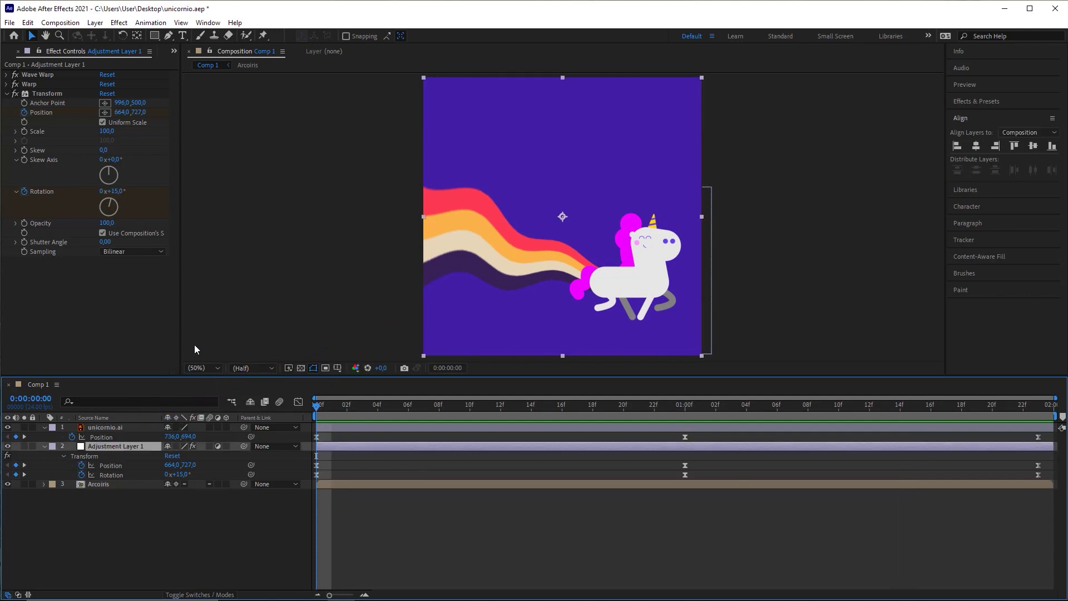
left_click(6, 93)
left_click(6, 84)
left_click(6, 75)
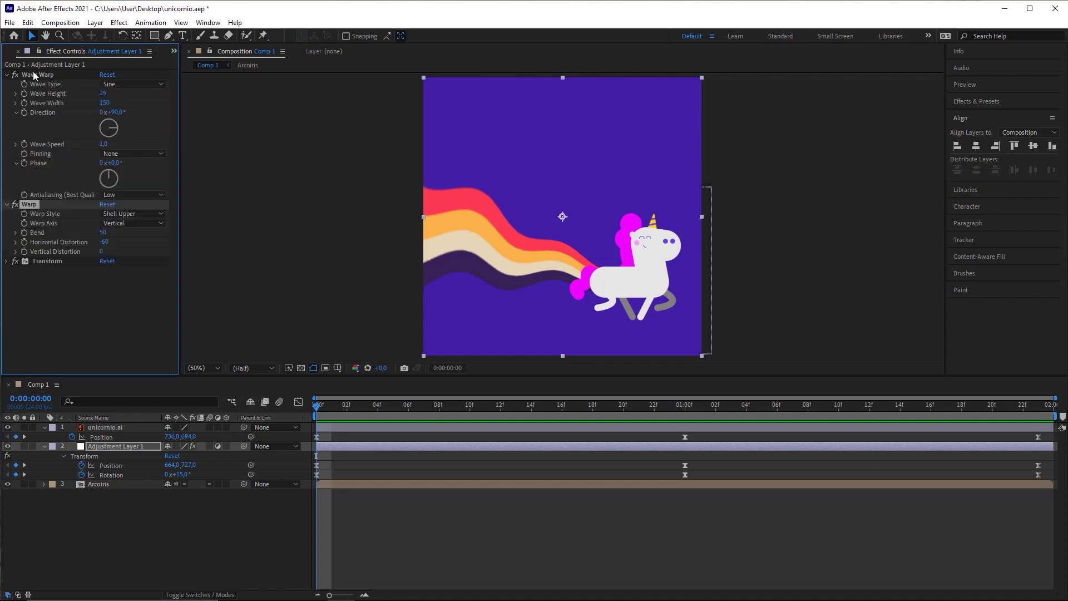
left_click(7, 205)
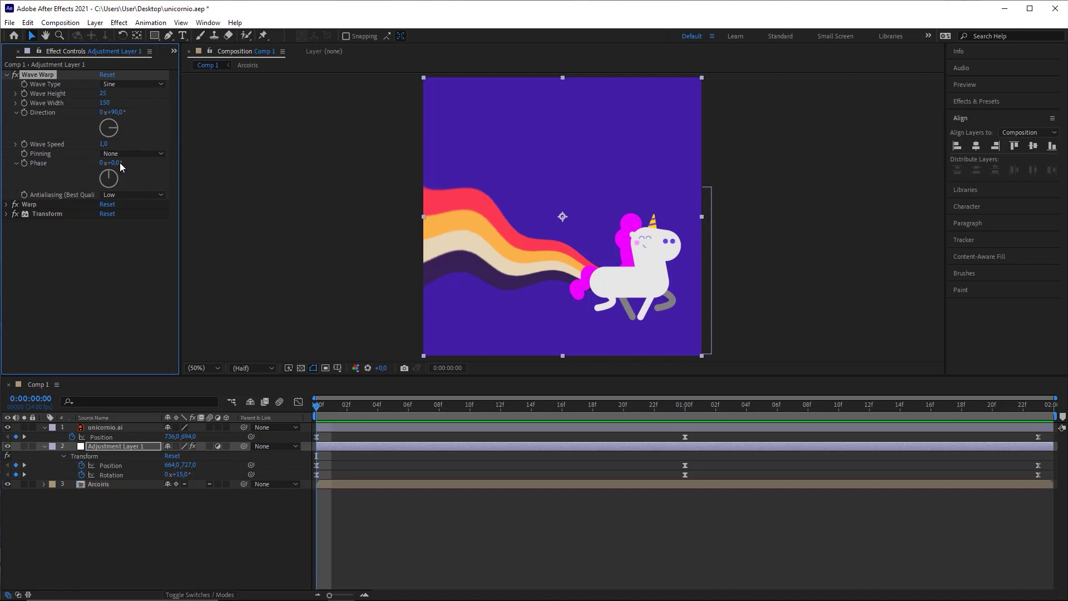
mouse_move(119, 162)
left_mouse_down()
mouse_move(592, 159)
mouse_move(822, 191)
mouse_move(906, 231)
mouse_move(245, 162)
left_mouse_up()
key("ctrl+z")
Keyframe the Wave Warp Phase from 0 at the composition start to 5 revolutions at 0:00:01:23
mouse_move(354, 356)
left_mouse_down()
mouse_move(318, 408)
mouse_move(172, 100)
mouse_move(32, 170)
mouse_move(107, 172)
mouse_move(109, 157)
mouse_move(67, 145)
mouse_move(25, 167)
left_mouse_up()
key("space")
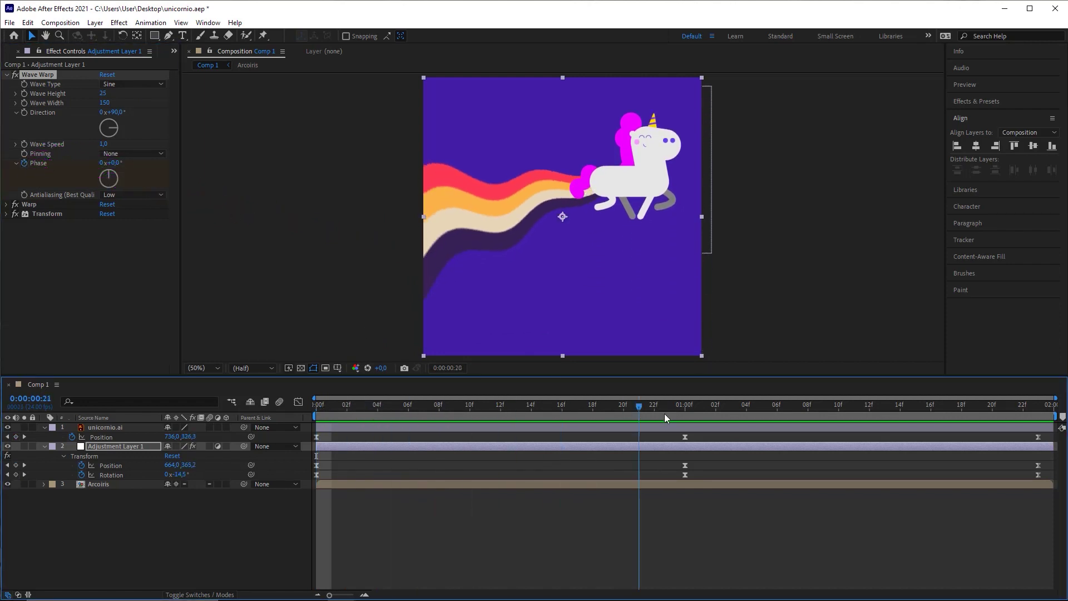
mouse_move(234, 68)
left_mouse_down()
mouse_move(55, 168)
mouse_move(122, 167)
mouse_move(104, 166)
left_mouse_up()
left_click(103, 163)
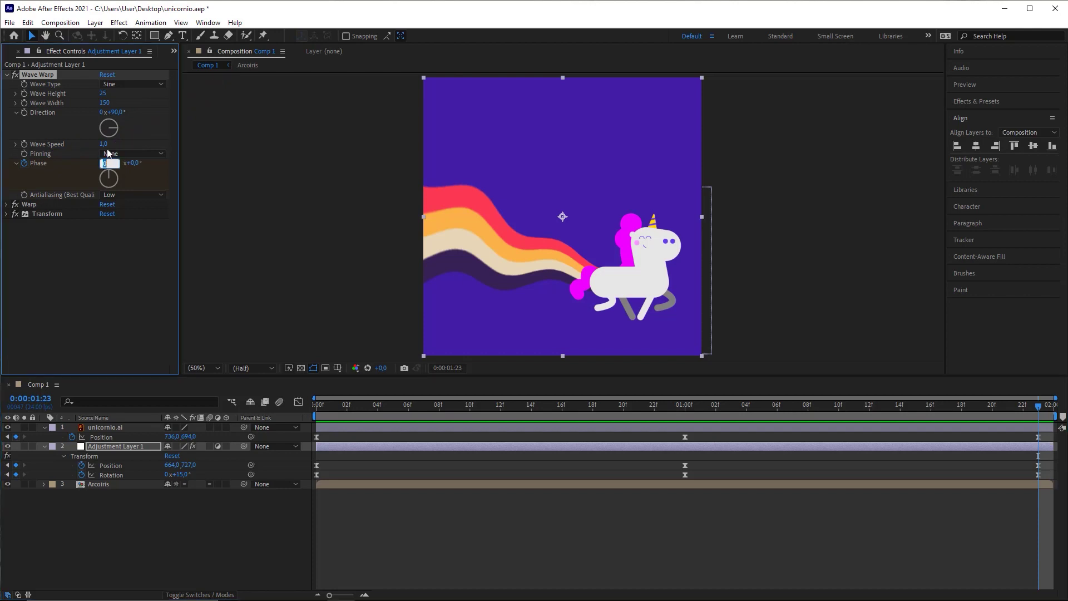
type("5")
key("Return")
Preview the faster rainbow wave from the start of the composition and stop the playback
left_click_drag(335, 409, 316, 410)
left_click(362, 520)
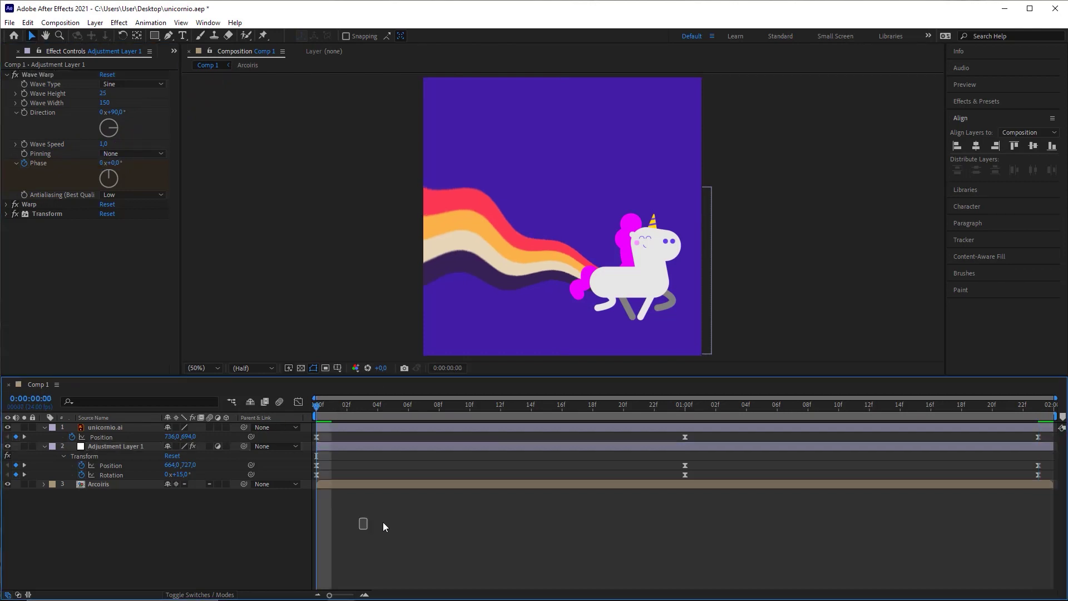
key("space")
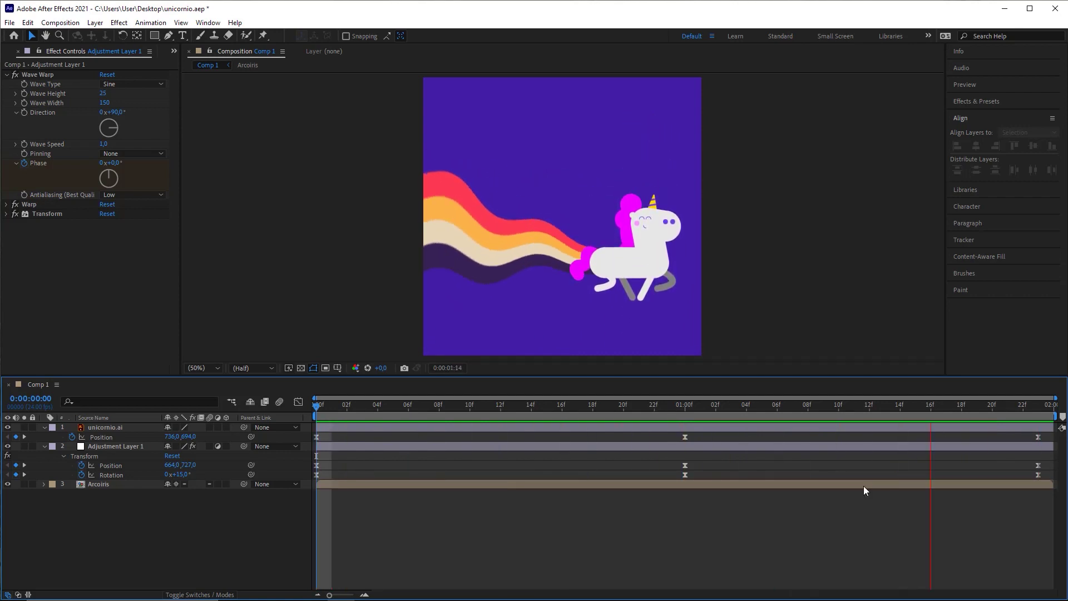
key("space")
Reveal all keyframed properties and move the last Position, Phase and Rotation keyframes of both layers to the composition's end at two seconds
key("u")
key("u")
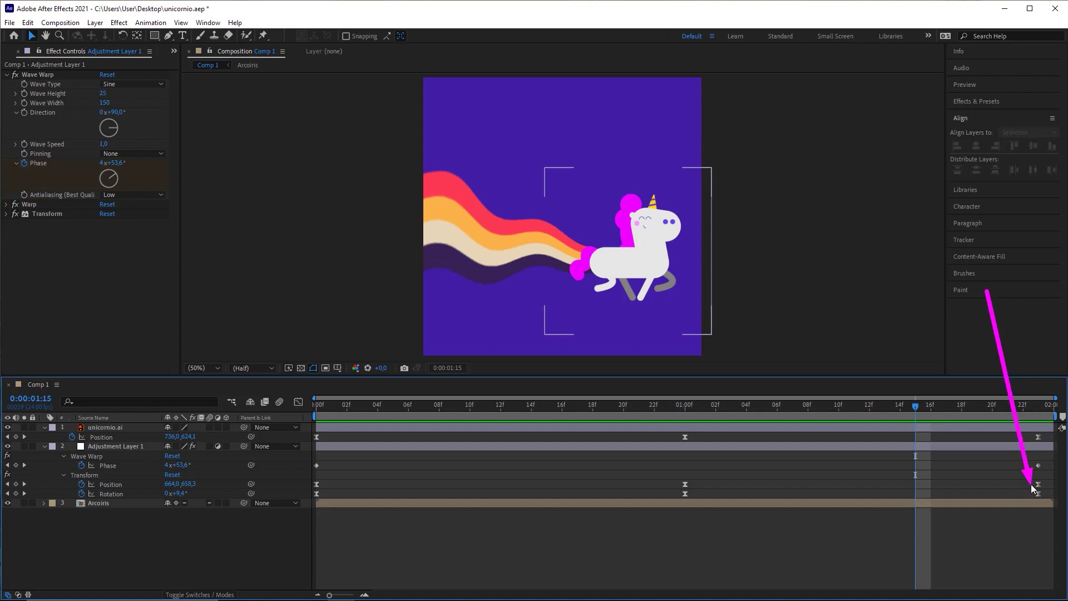
left_click_drag(1026, 495, 1053, 438)
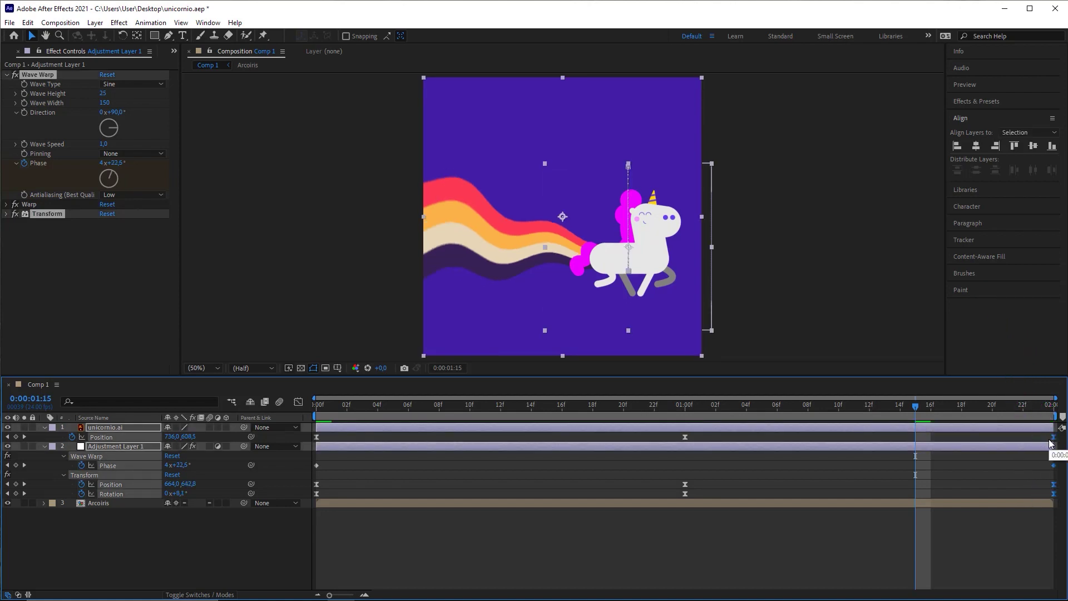
Preview the loop with the shifted end keyframes, and collapse the properties of all layers
left_click_drag(979, 406, 839, 415)
left_click(951, 551)
key("space")
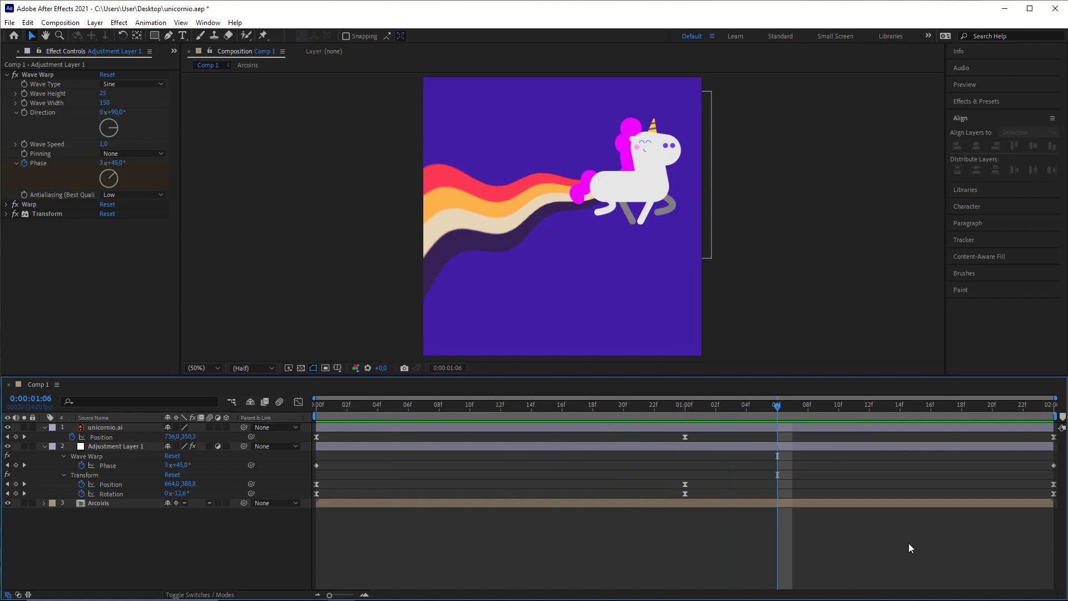
key("u")
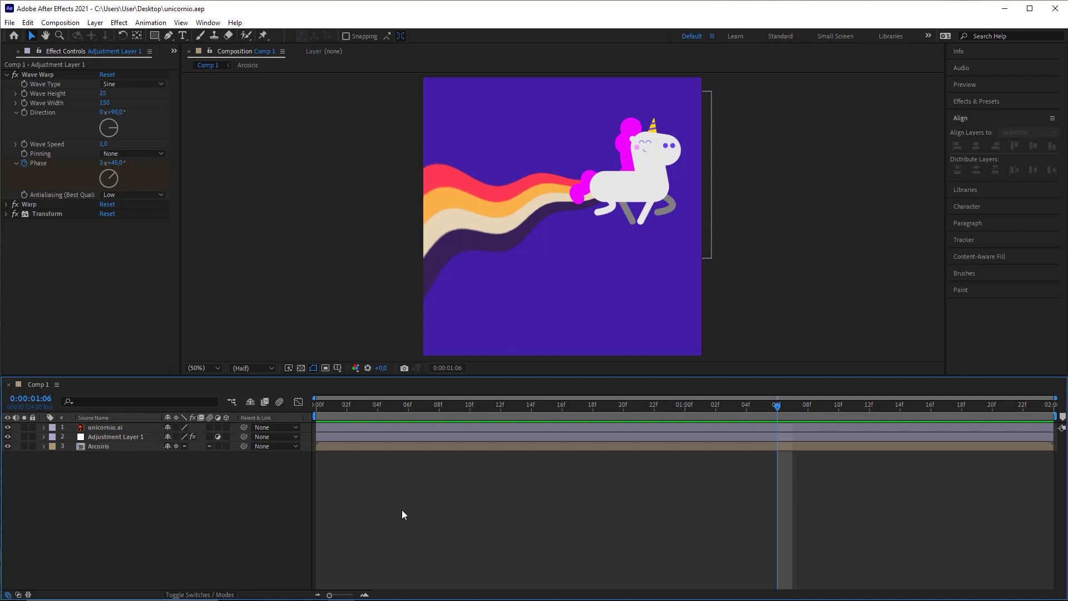
Play the complete unicorn and rainbow animation from the beginning of the composition
mouse_move(405, 536)
left_mouse_down()
mouse_move(539, 451)
mouse_move(943, 94)
mouse_move(944, 83)
left_mouse_up()
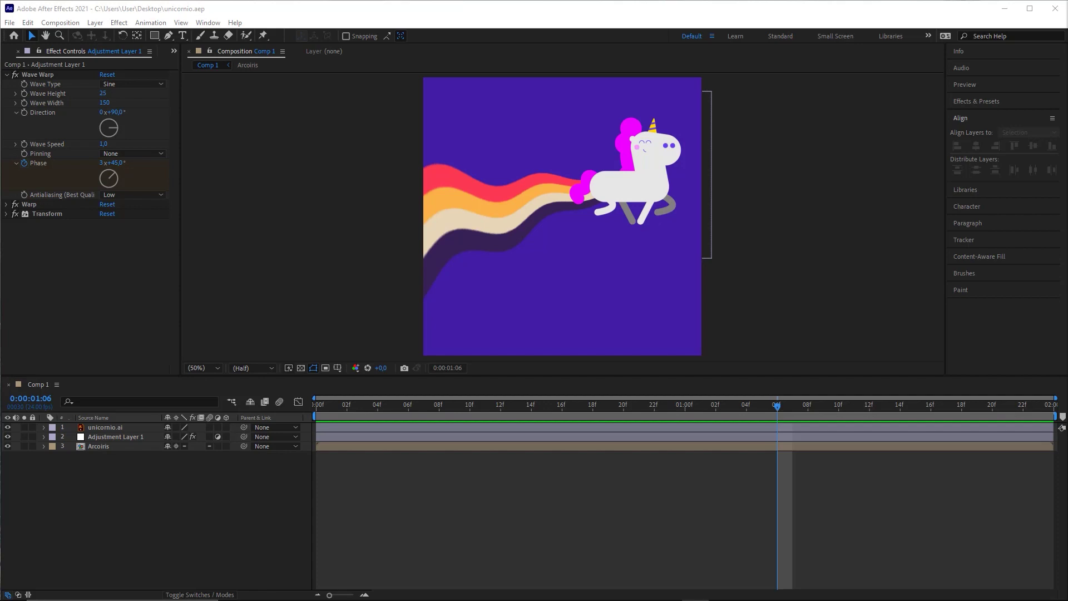
left_click(476, 486)
left_click(423, 449)
key("Home")
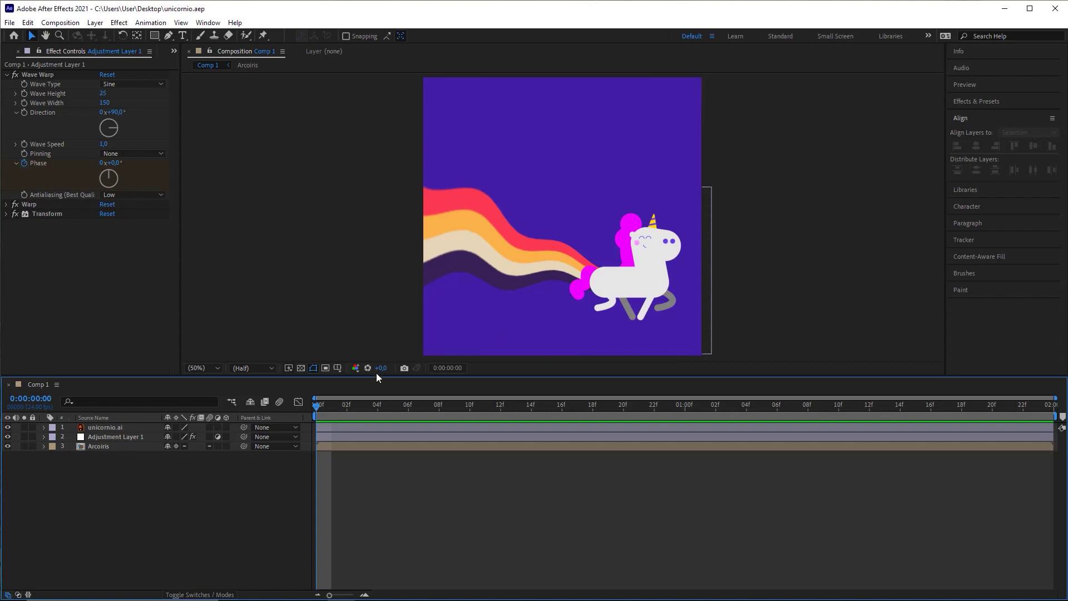
key("space")
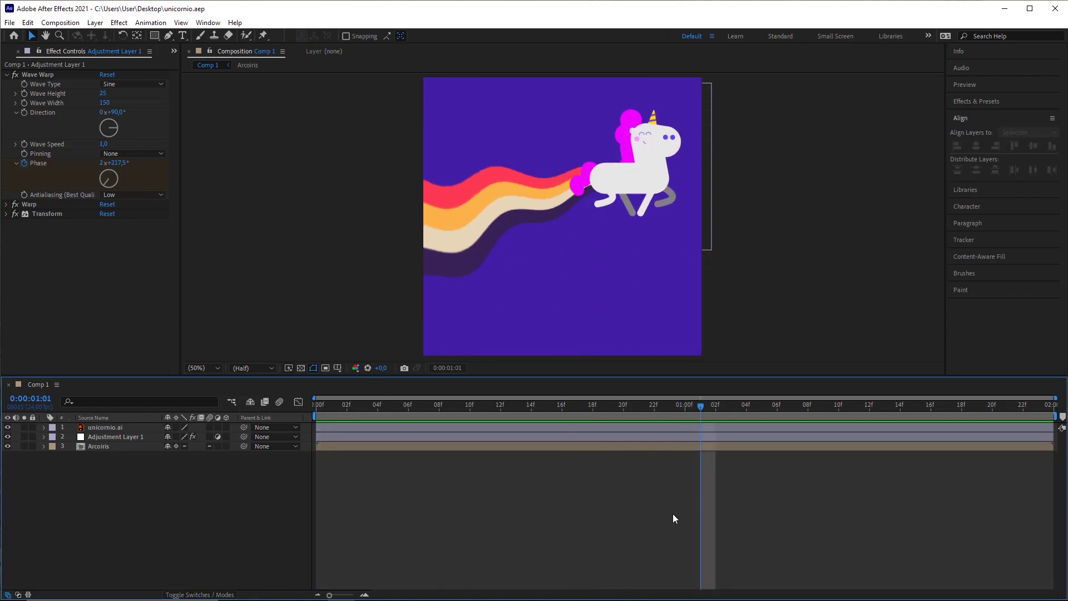
Create a new deep purple solid layer at composition size, 1000 × 1000 px
key("ctrl+y")
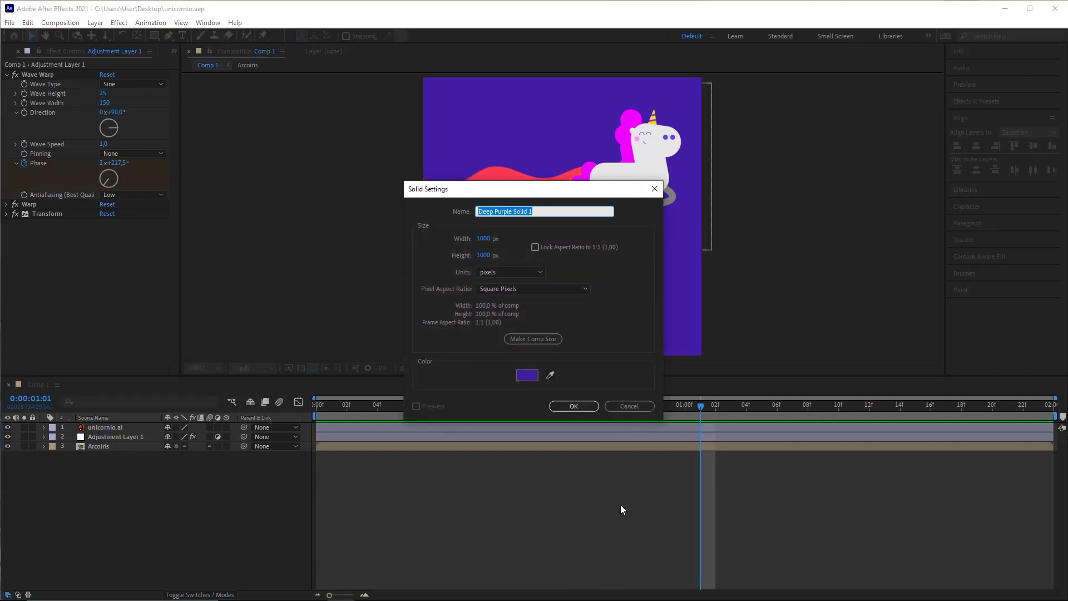
key("Escape")
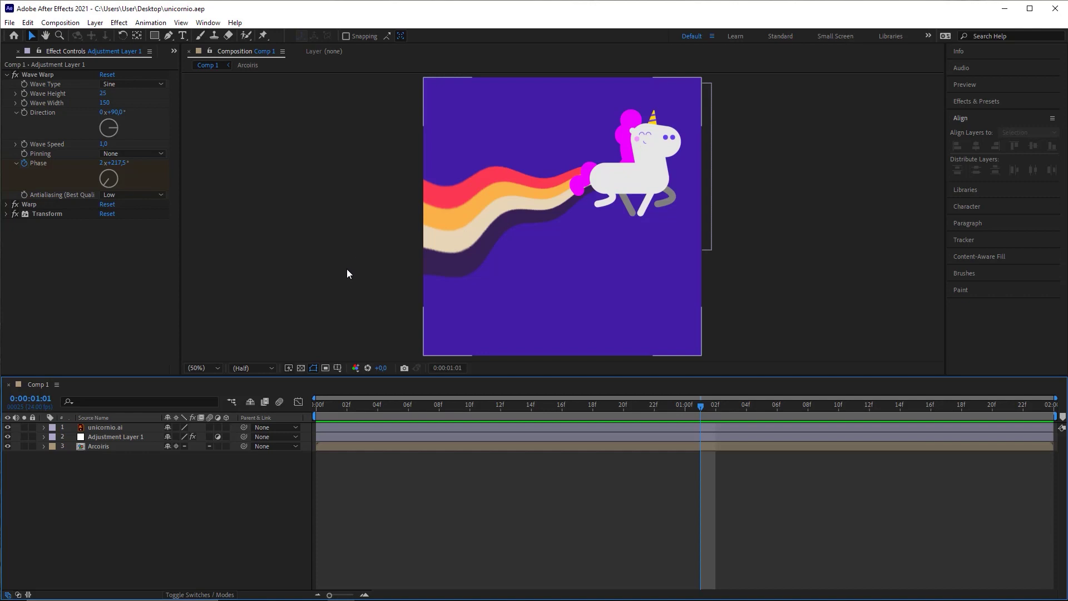
left_click(218, 436)
left_click(95, 23)
mouse_move(120, 41)
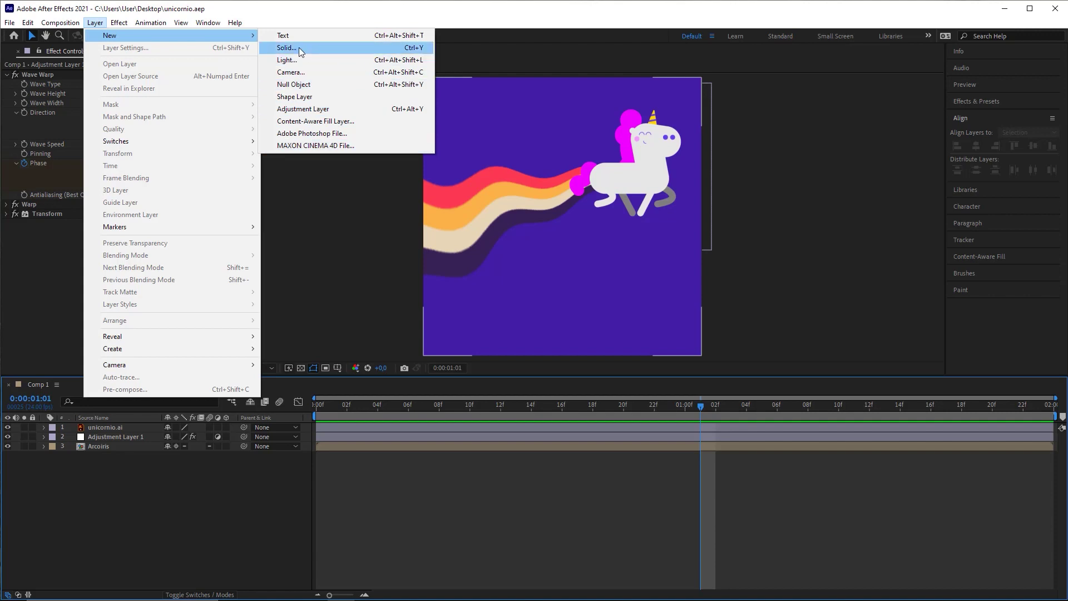
left_click(316, 48)
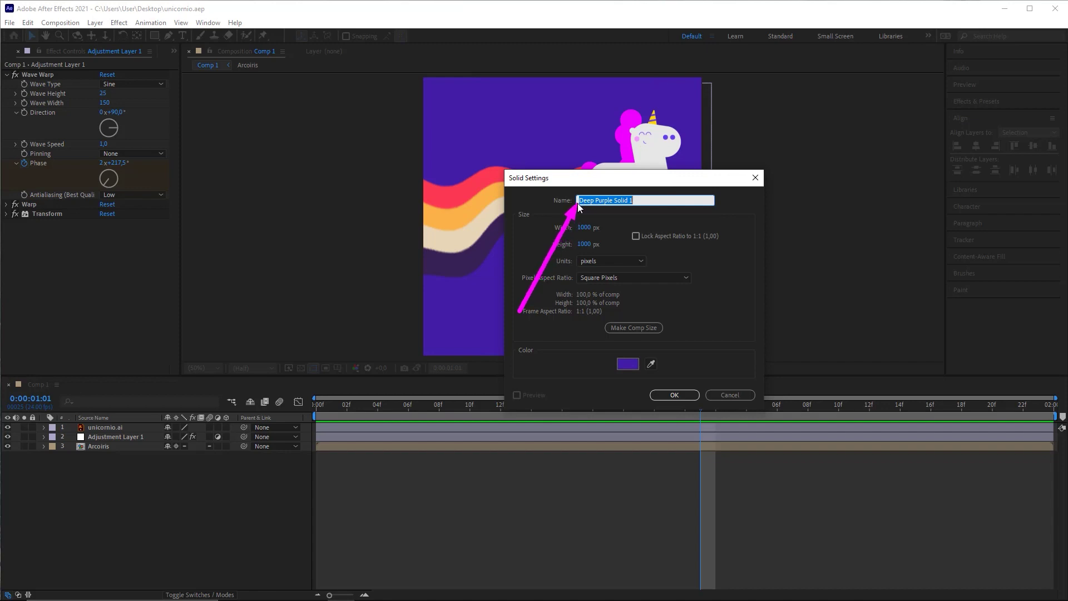
left_click(627, 330)
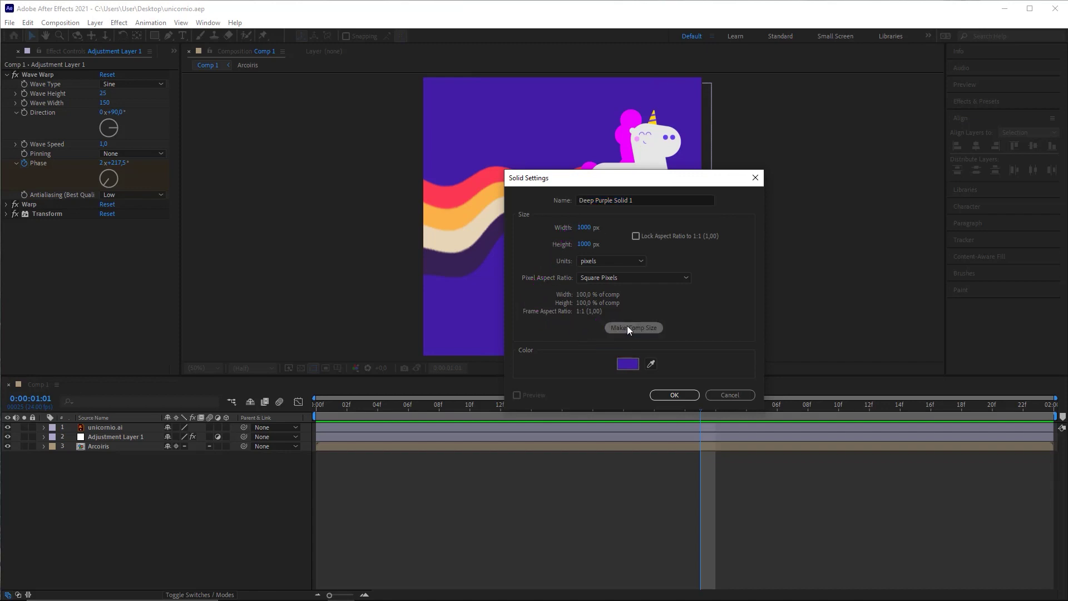
left_click(674, 395)
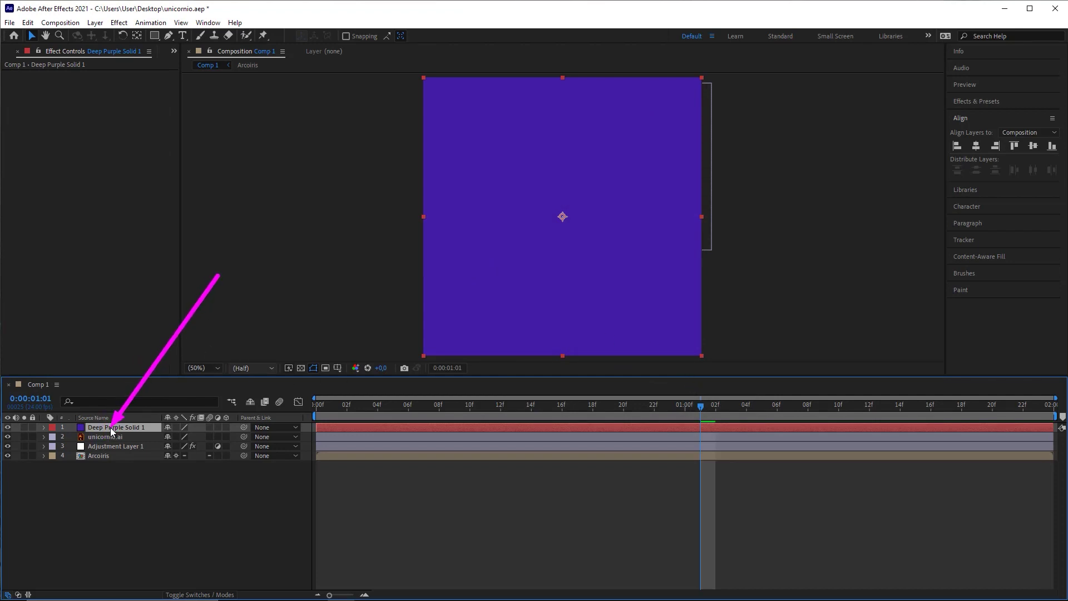
Apply the CC Particle Systems II simulation effect to the new purple solid
left_click(119, 22)
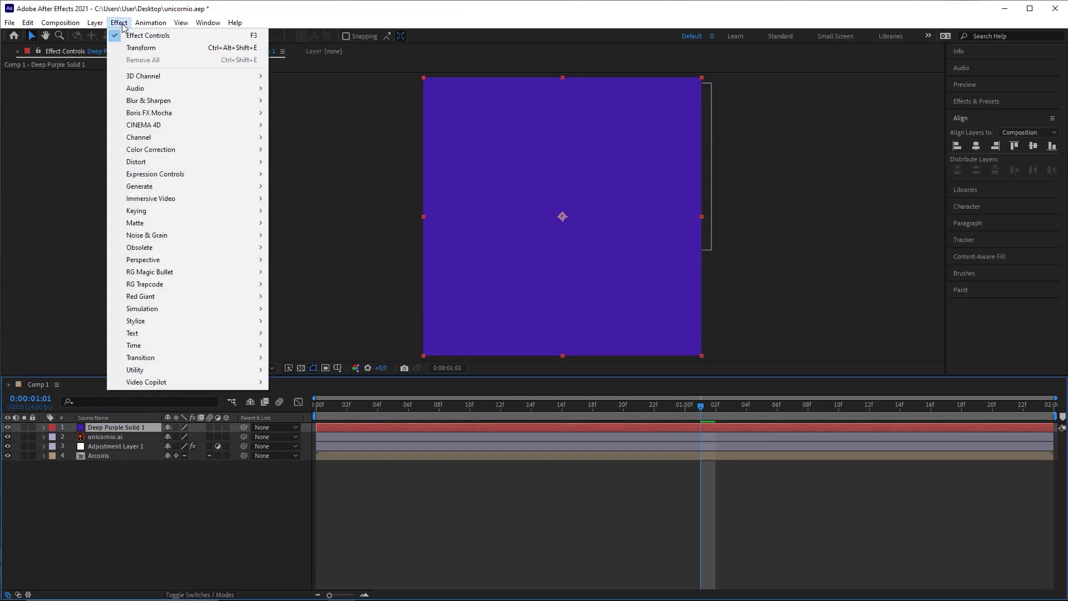
mouse_move(174, 311)
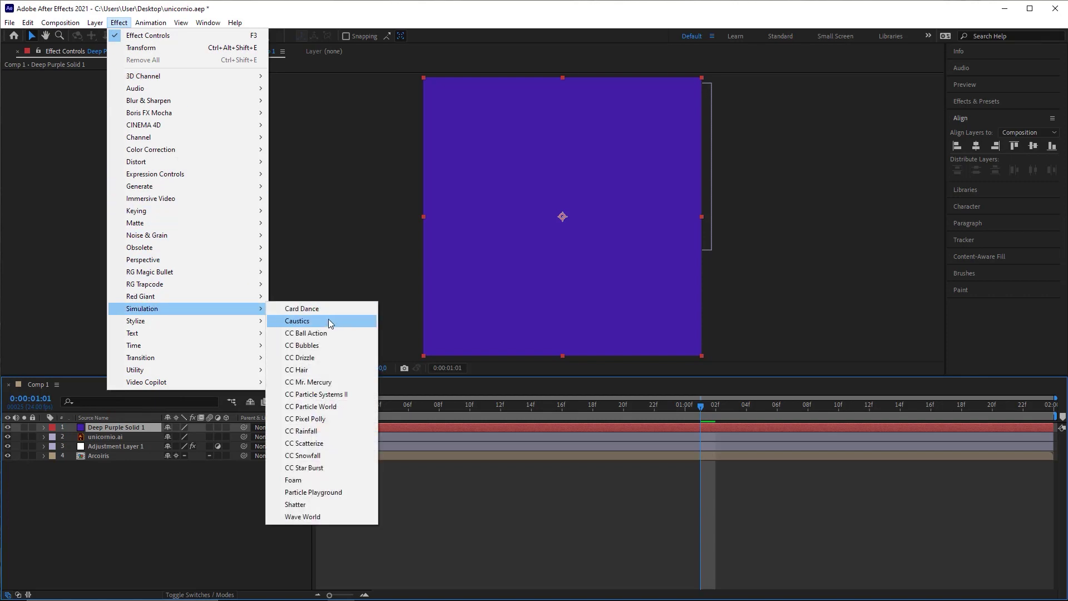
left_click(345, 394)
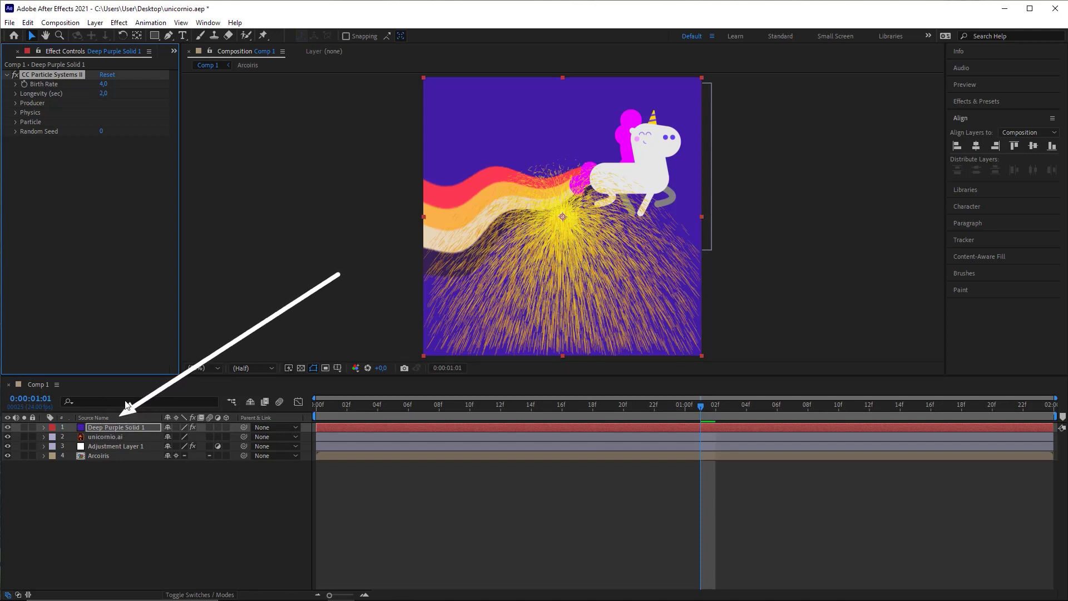
Solo the particle solid, preview its particles from the start, and return to the first frame
left_click(24, 427)
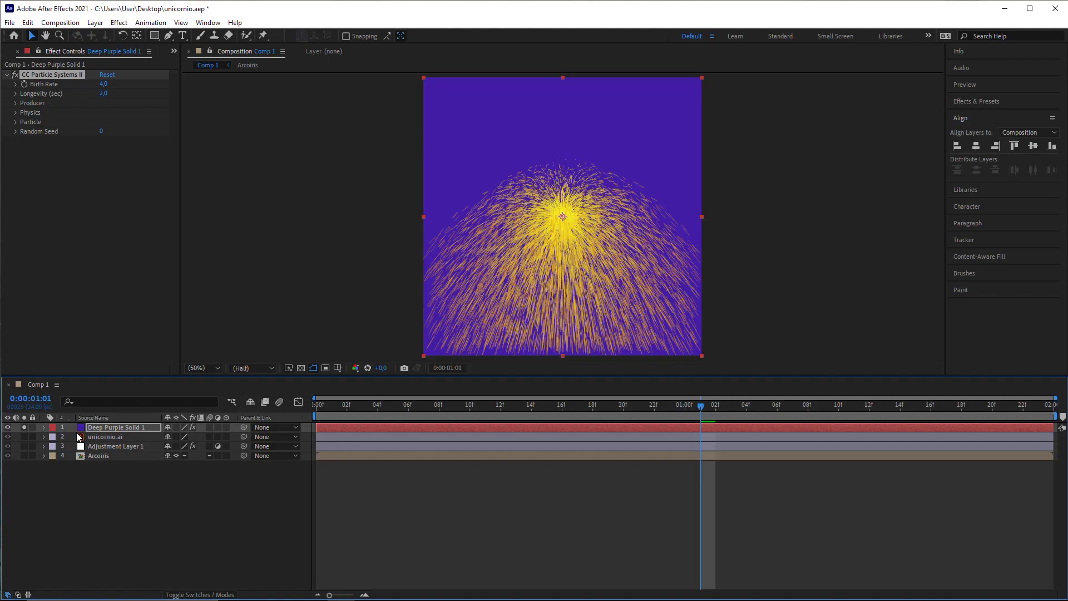
left_click(318, 406)
key("space")
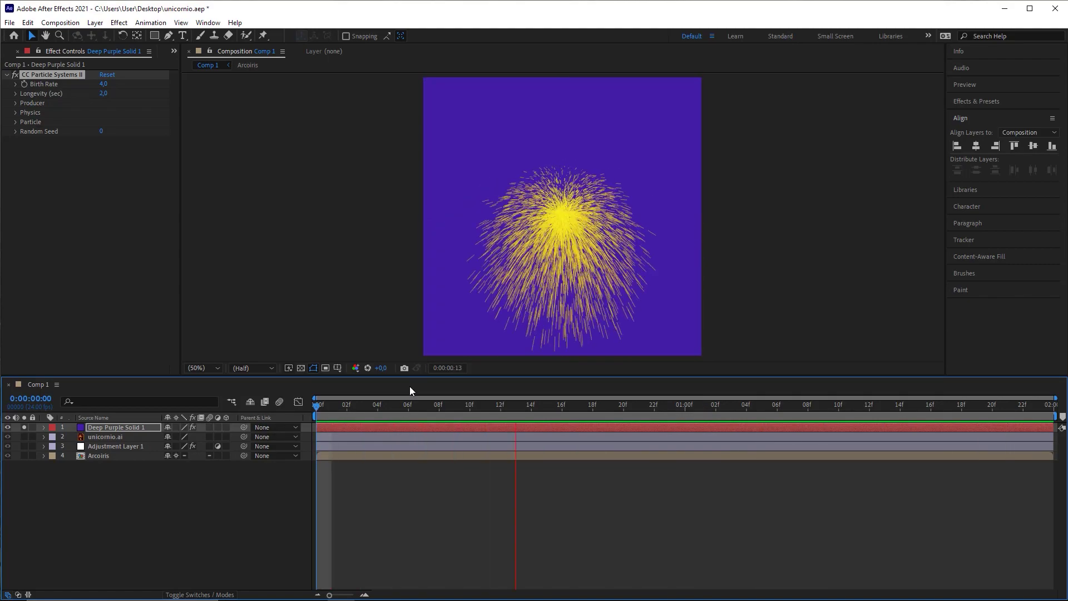
left_click(563, 265)
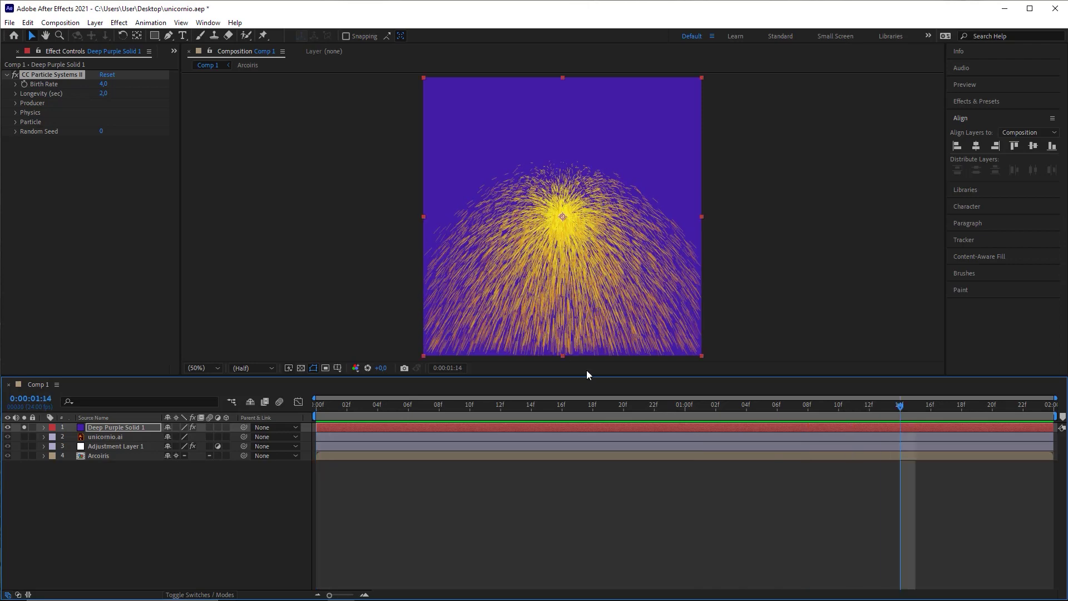
left_click_drag(367, 408, 251, 427)
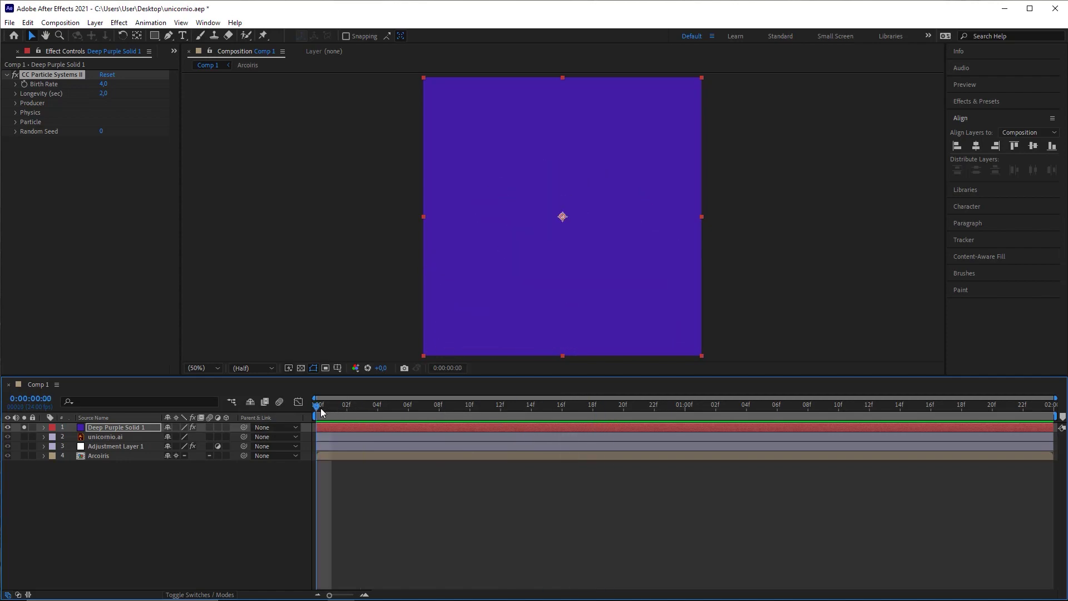
Set the particle effect's birth rate to 0.2 and preview the thinner particle stream
left_click_drag(328, 414, 703, 383)
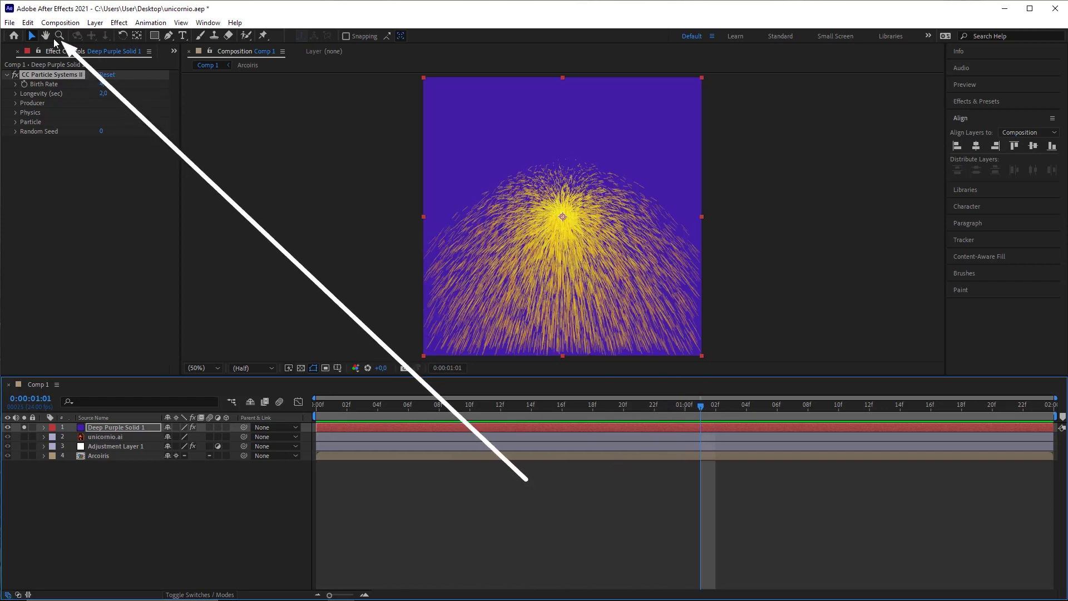
left_click(104, 84)
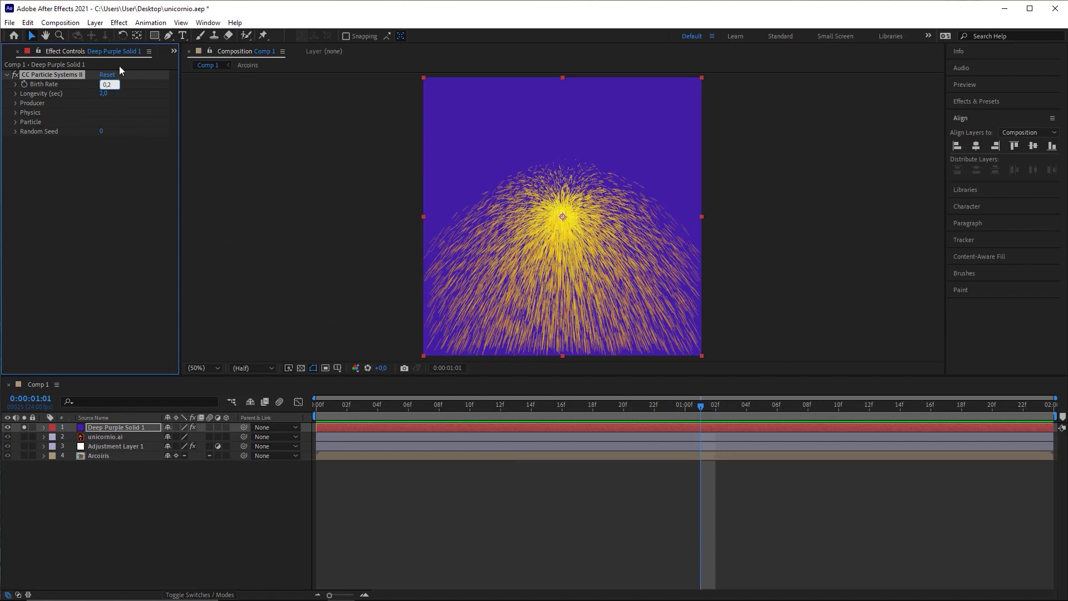
type("0,2")
key("Return")
key("ctrl+z")
left_click(104, 84)
type(",2")
key("Return")
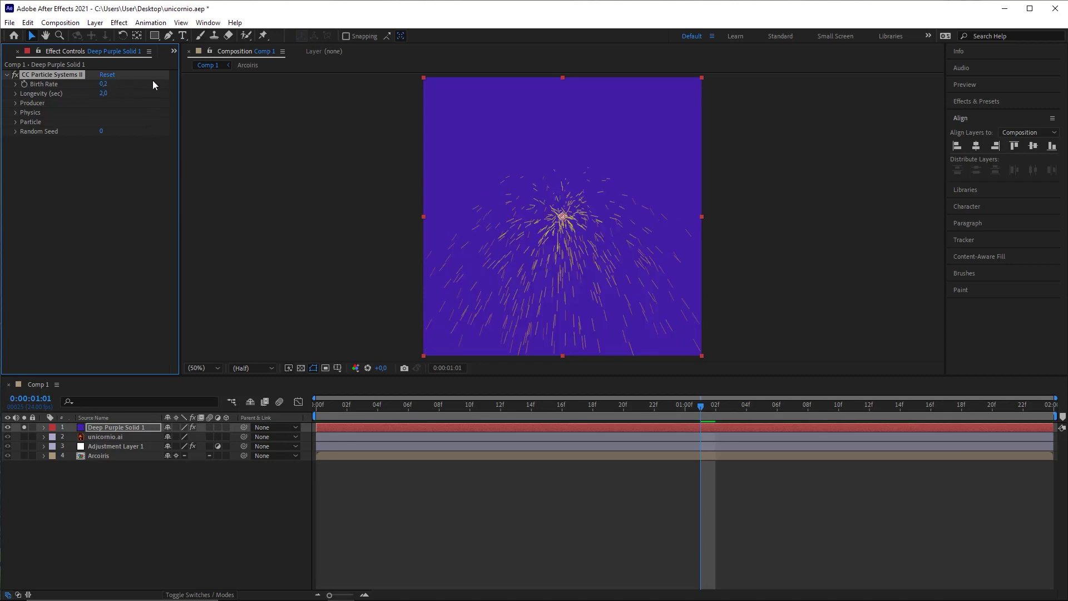
left_click(666, 583)
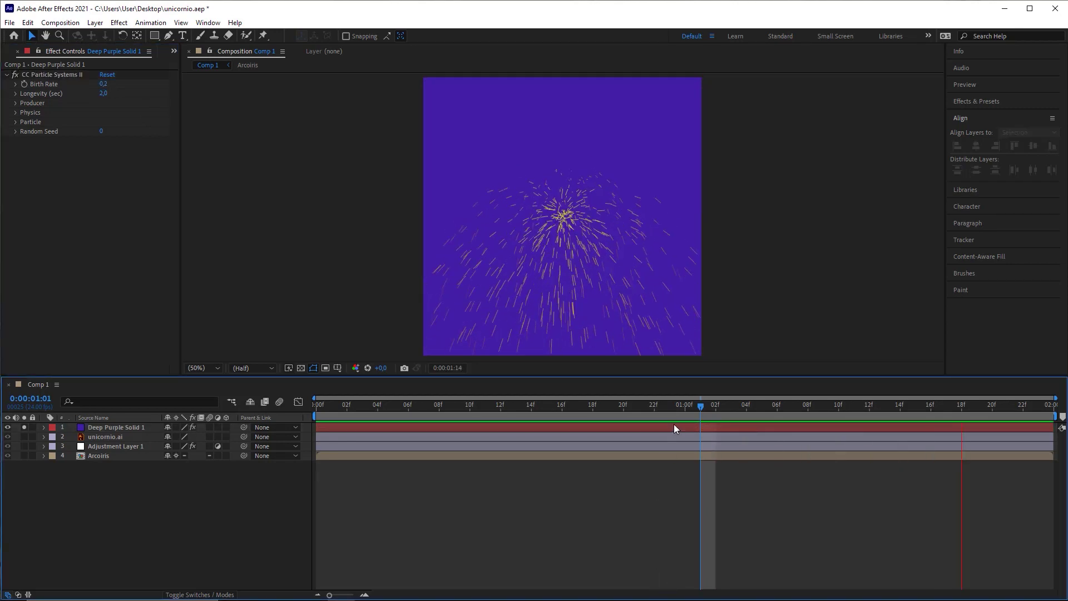
left_click(517, 407)
left_click_drag(518, 407, 716, 410)
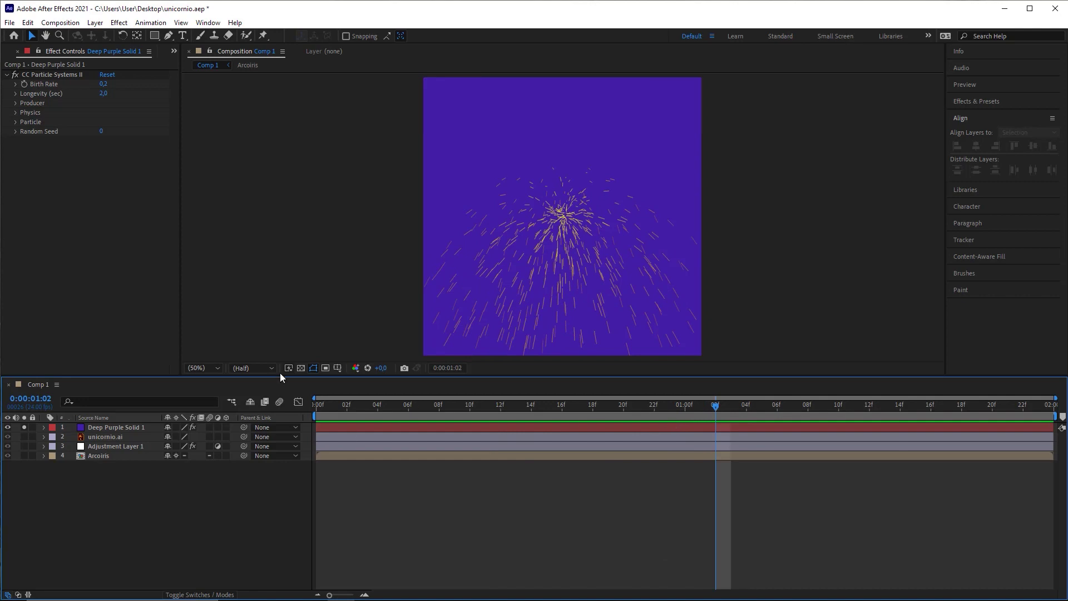
Set the particles' longevity to 0.7 seconds and play the animation from the first frame to check it
left_click(103, 93)
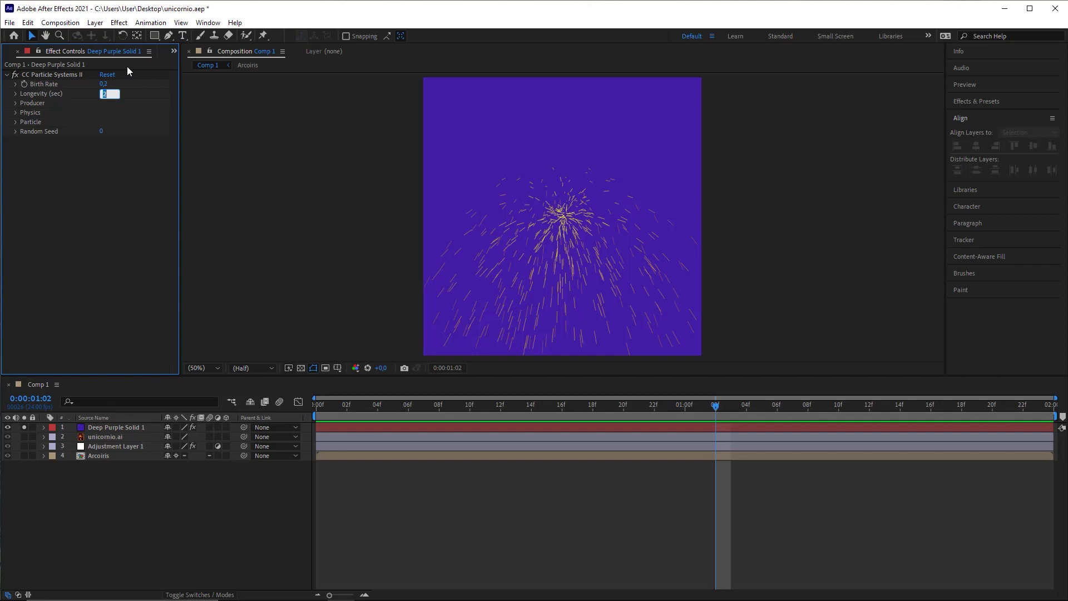
type("1")
key("Return")
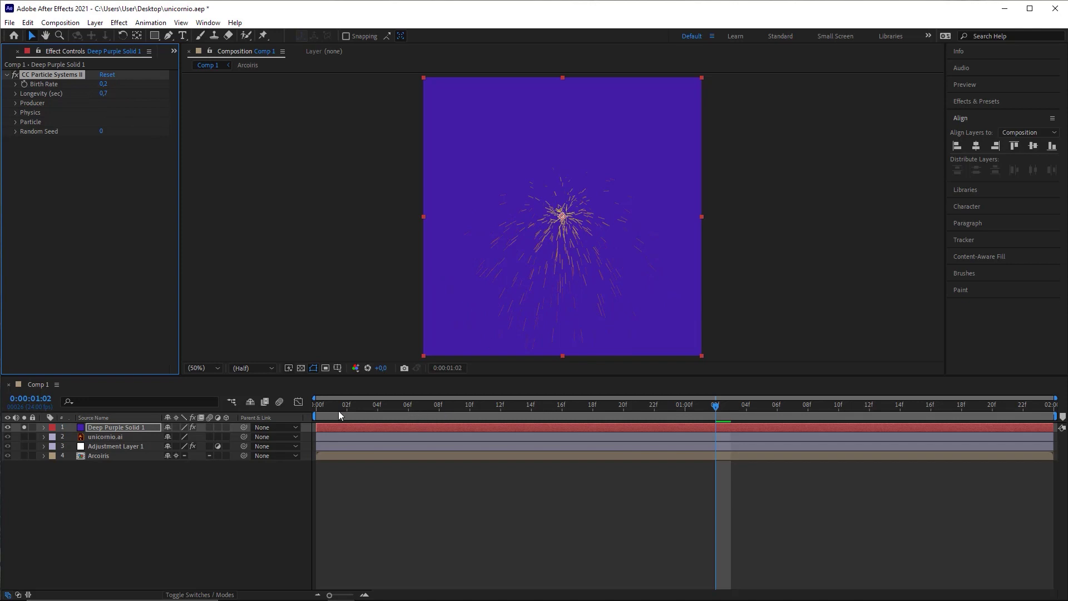
left_click(439, 478)
key("space")
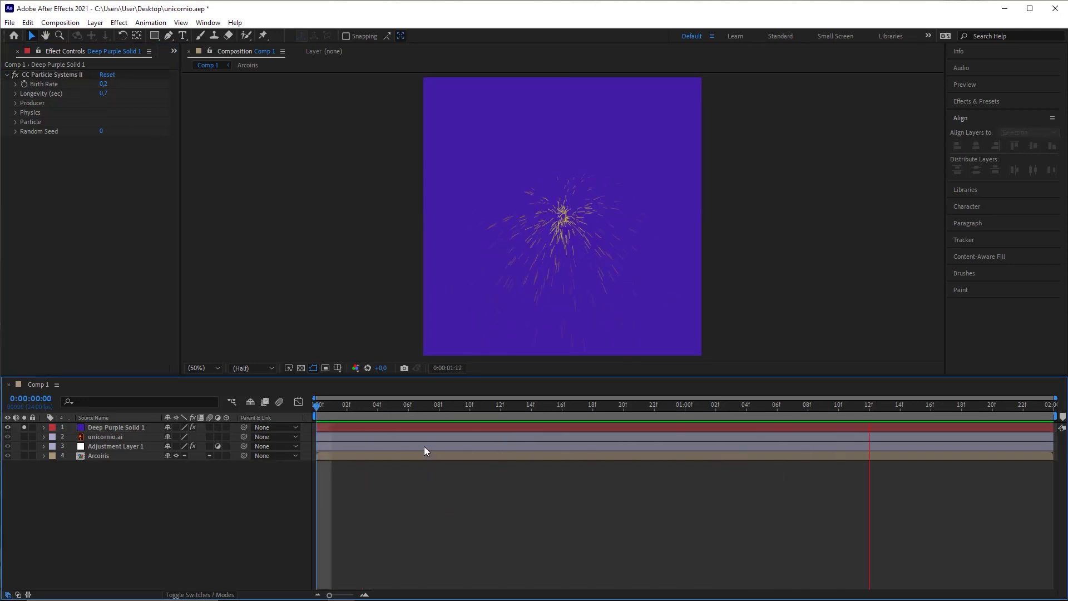
left_click(445, 415)
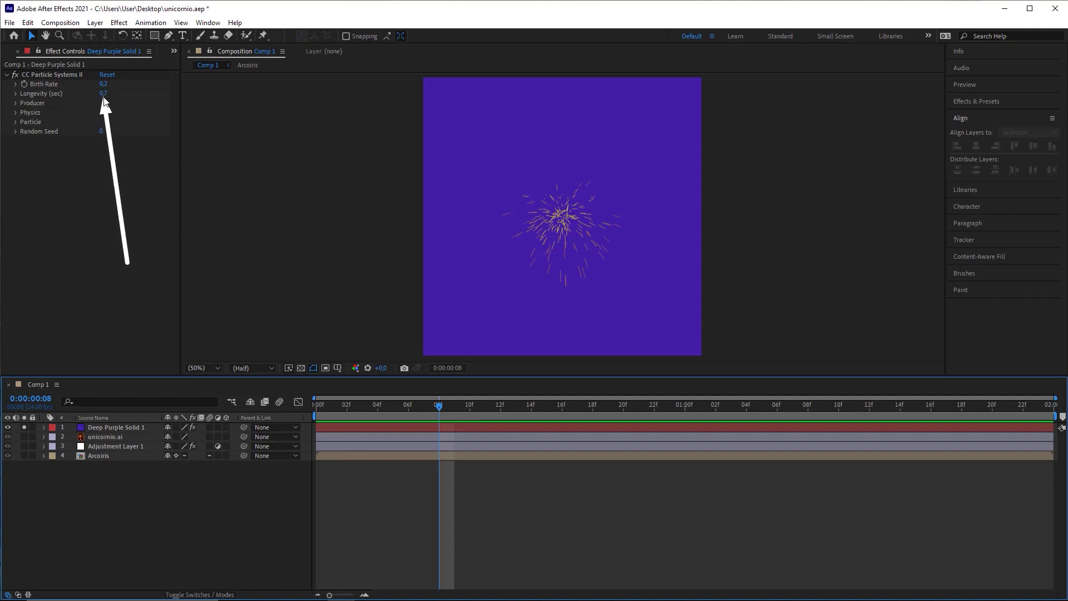
Set the particle producer's Radius X and Radius Y to 0
left_click(16, 103)
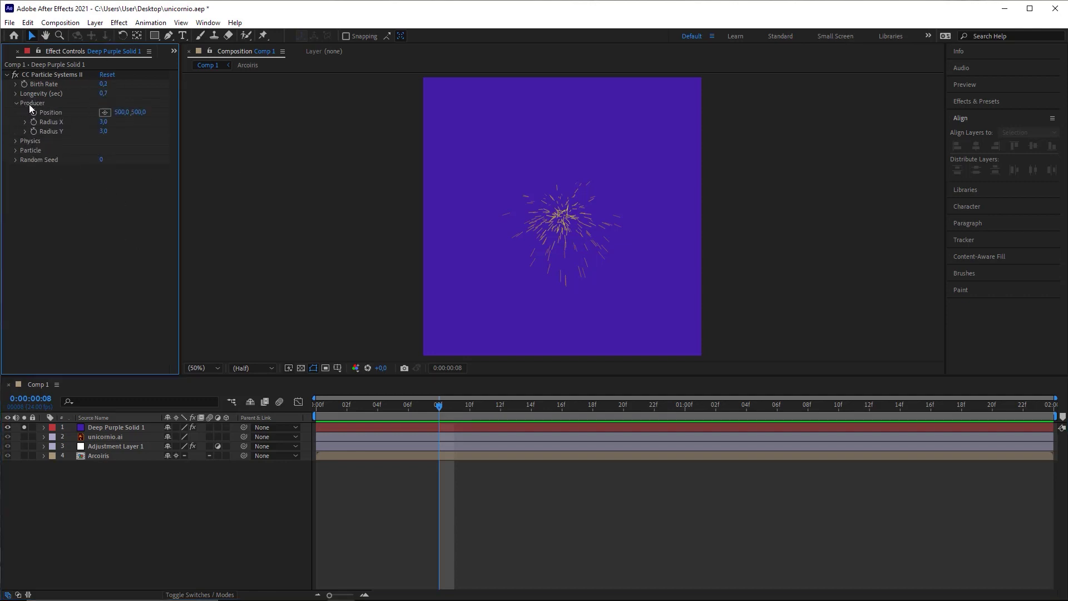
left_click(105, 122)
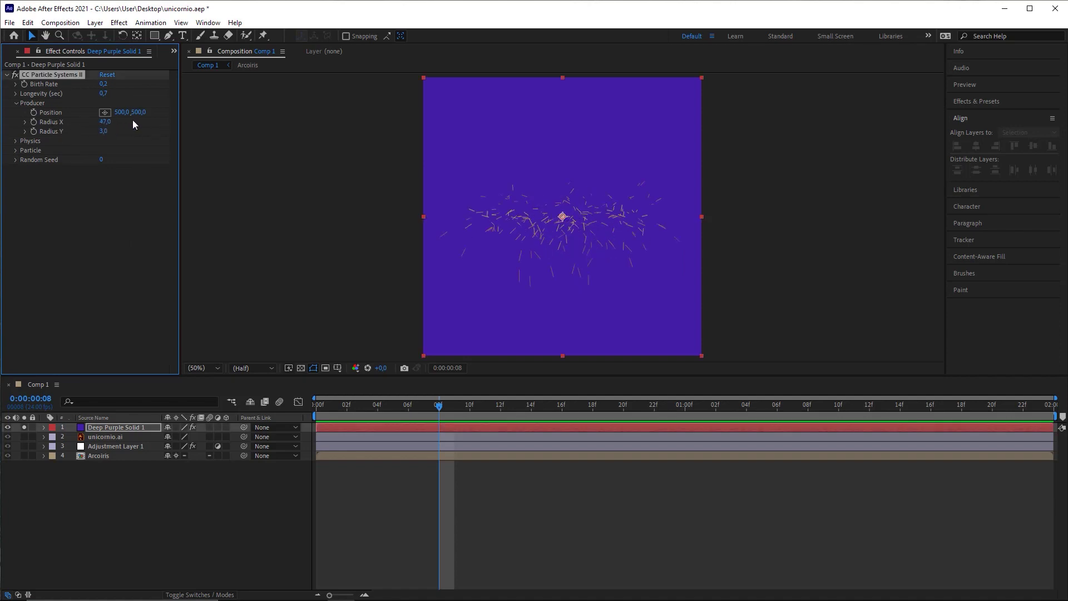
left_click(104, 122)
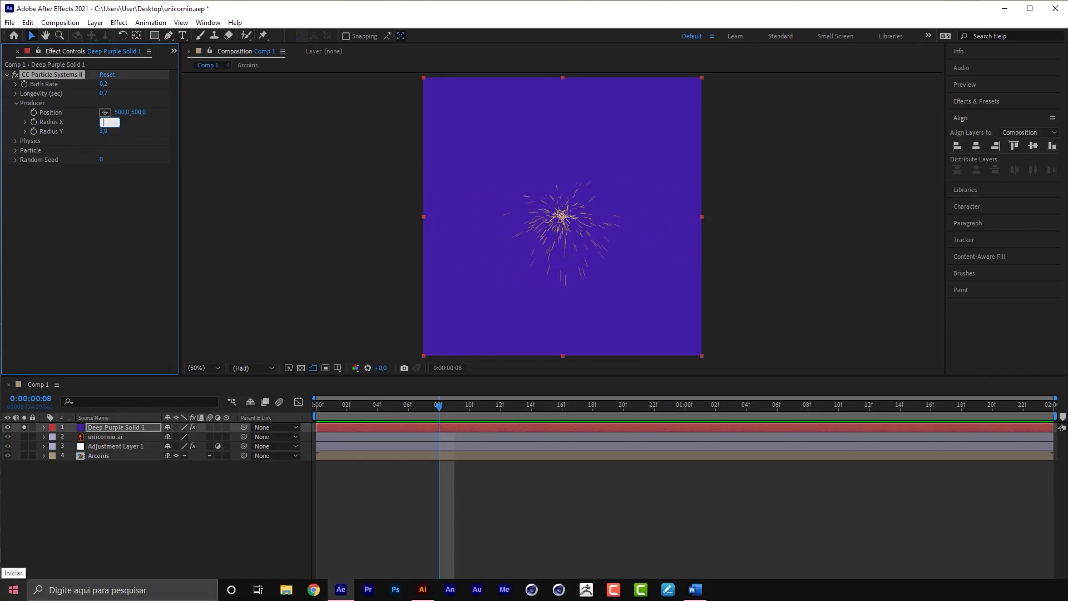
type("0")
key("Tab")
type("0")
key("Return")
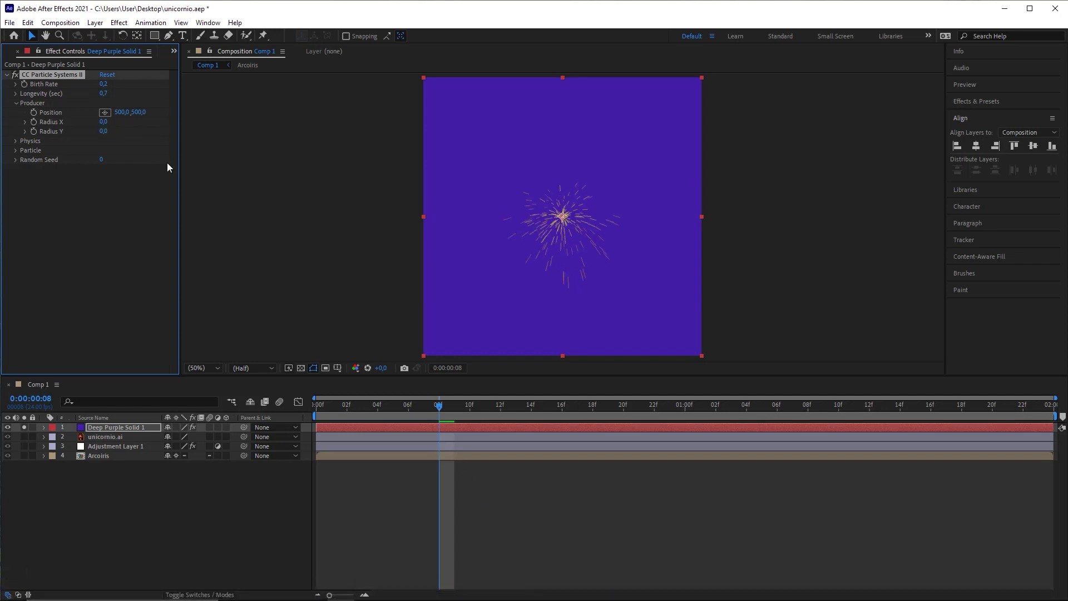
Try much larger producer radii in X and Y, preview the spread particles, and undo both radius changes
left_click_drag(104, 123, 152, 133)
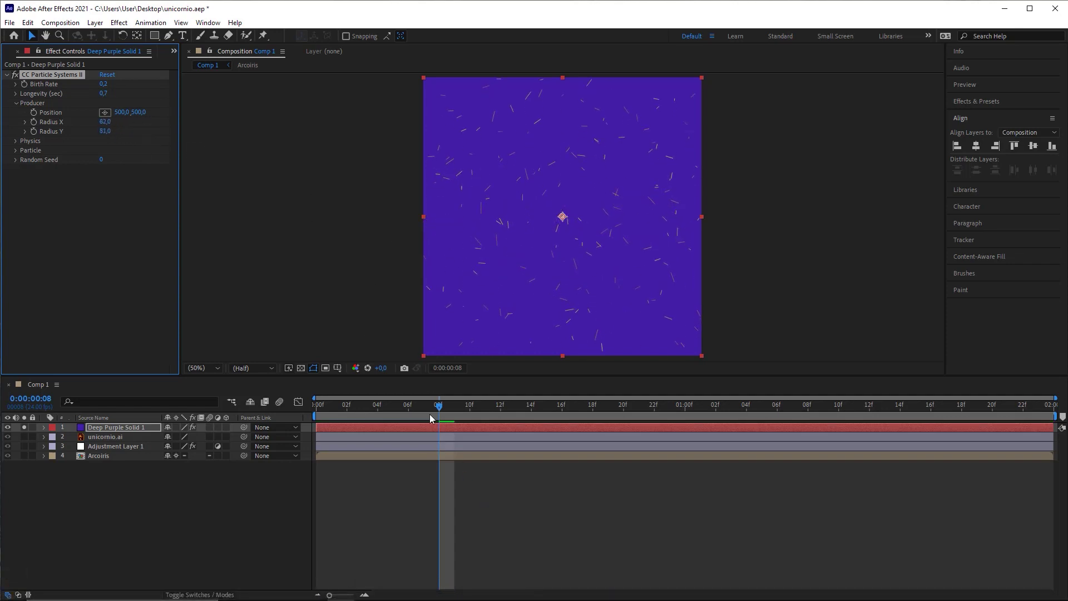
left_click_drag(402, 408, 309, 431)
key("space")
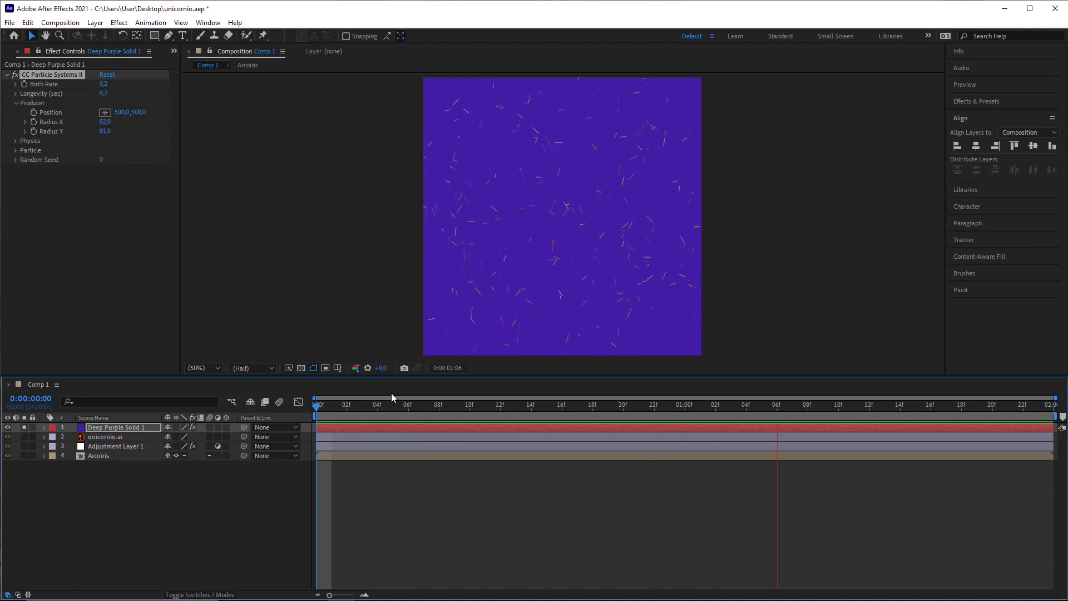
key("ctrl+z")
key("ctrl+z")
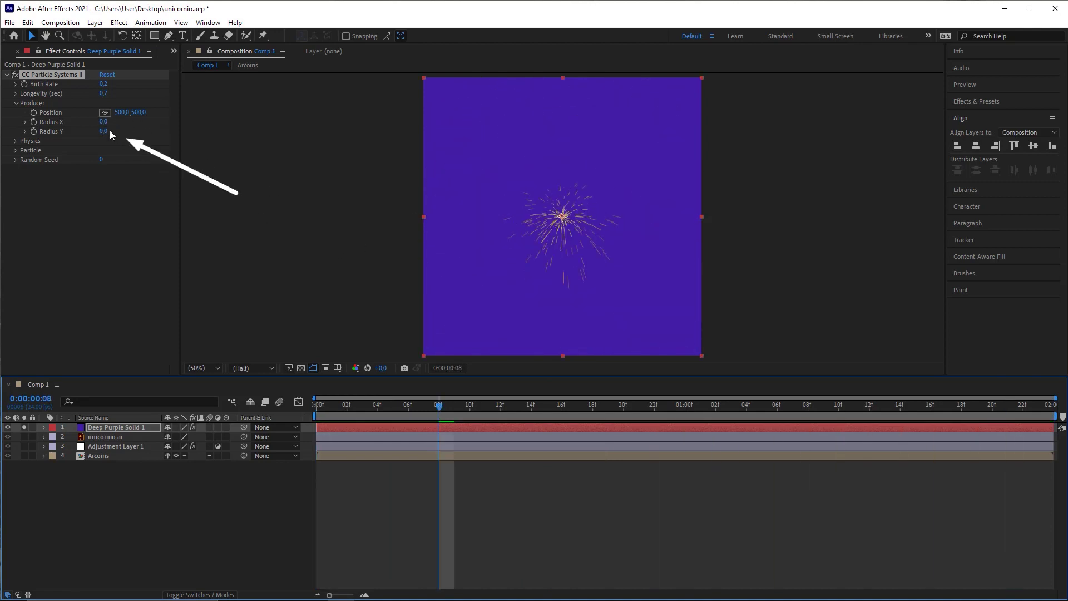
Change the particles' physics animation to Fire and preview the particle motion
left_click(16, 141)
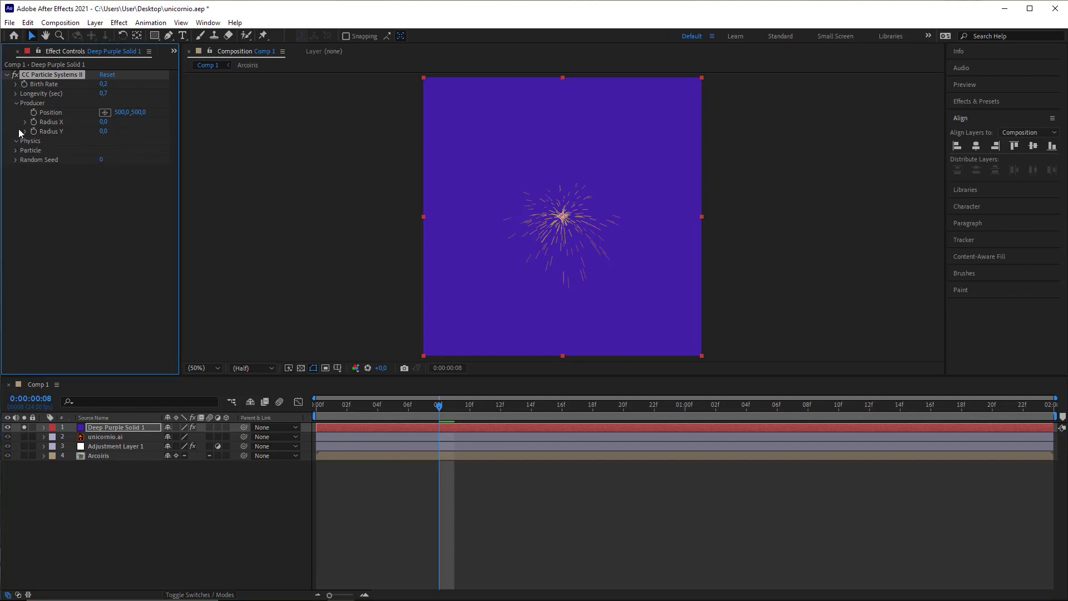
left_click(16, 102)
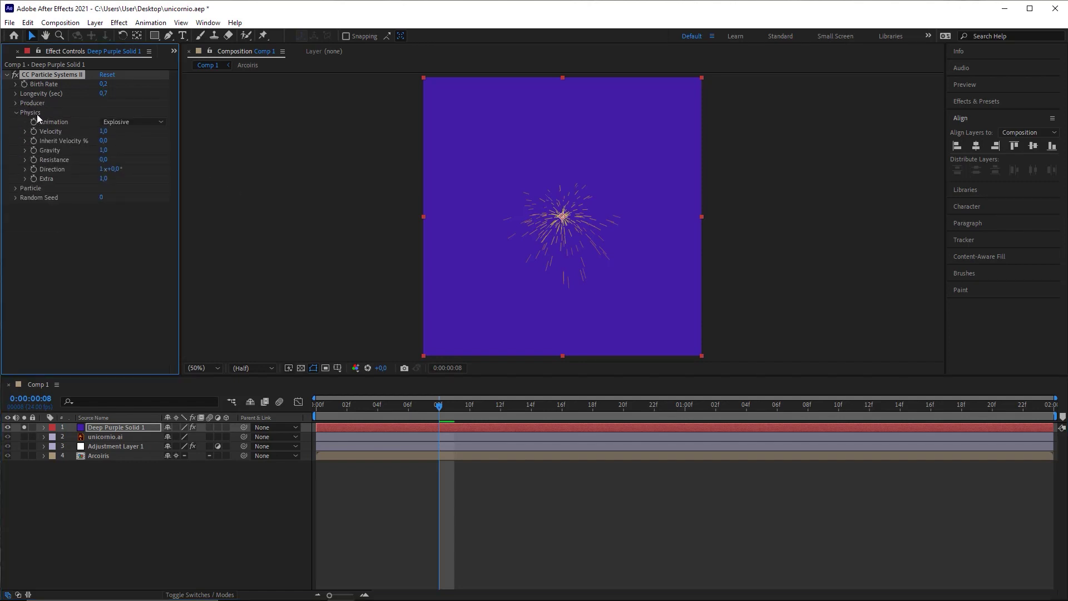
left_click(113, 122)
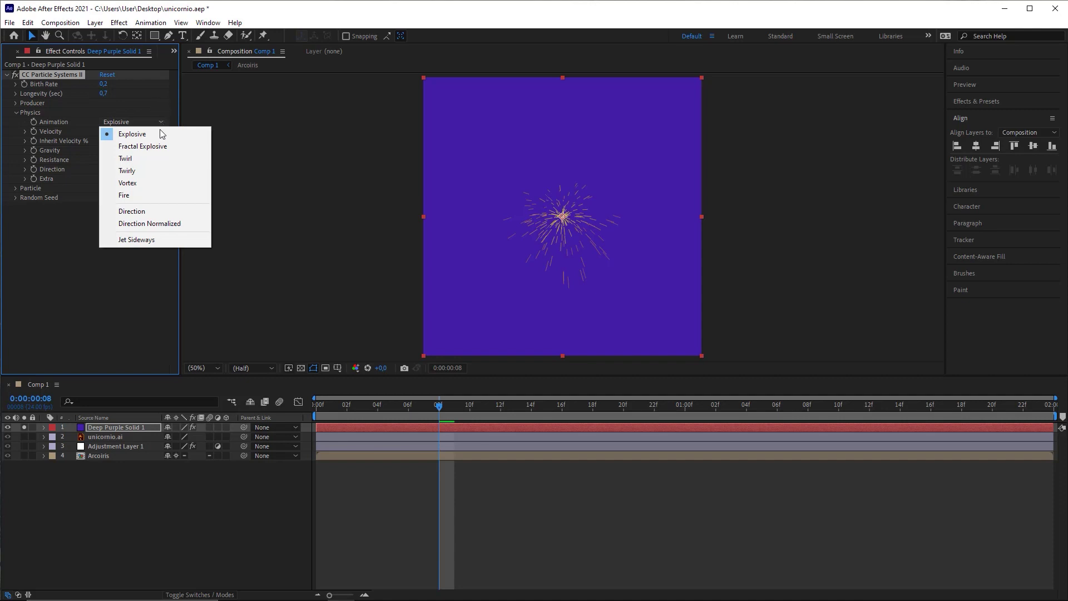
left_click(147, 195)
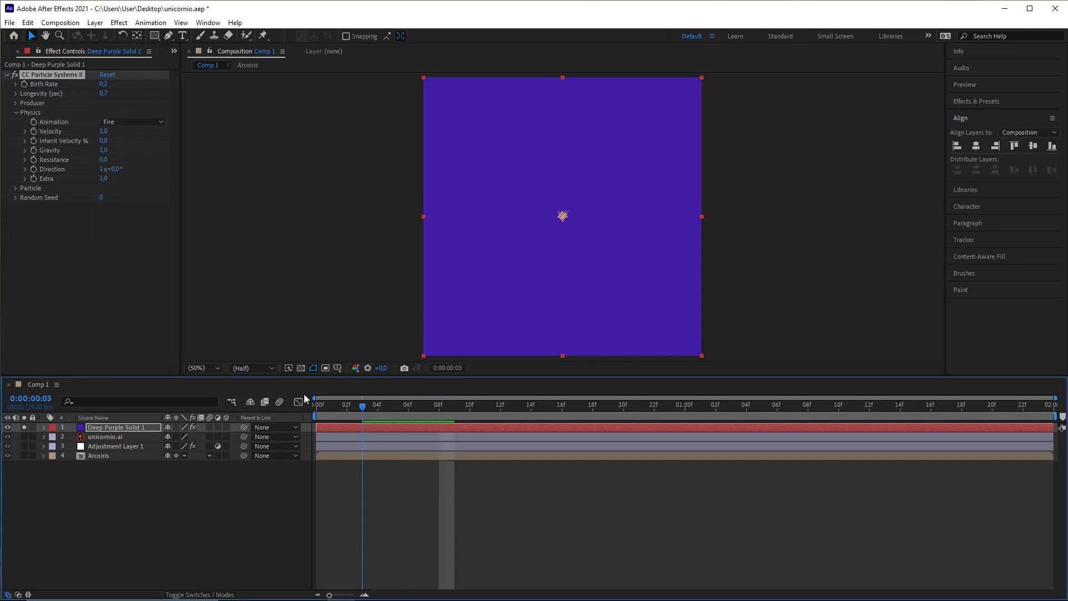
key("space")
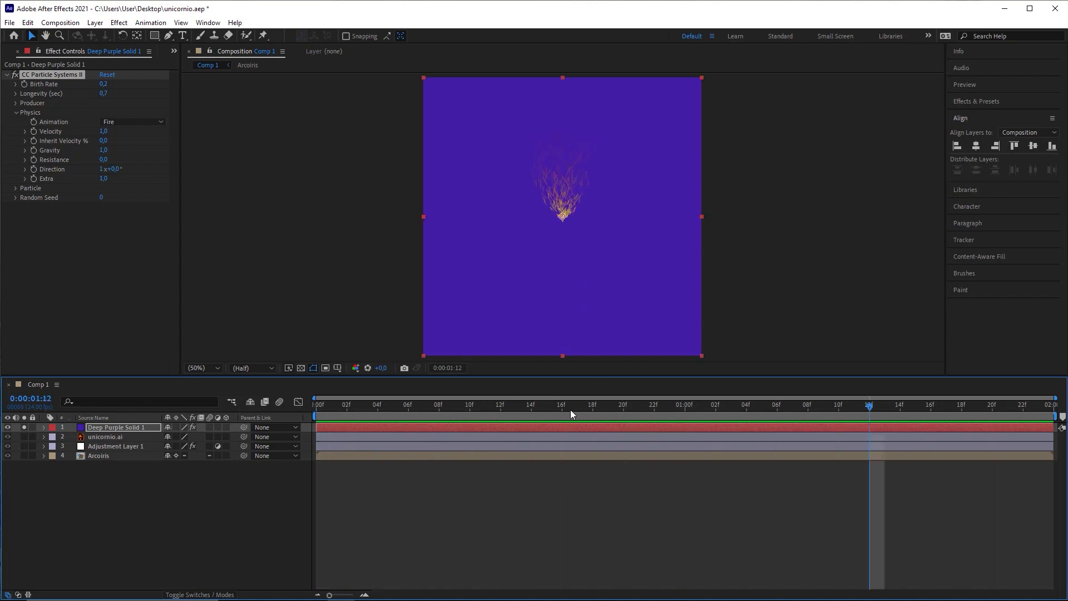
left_click_drag(570, 409, 669, 412)
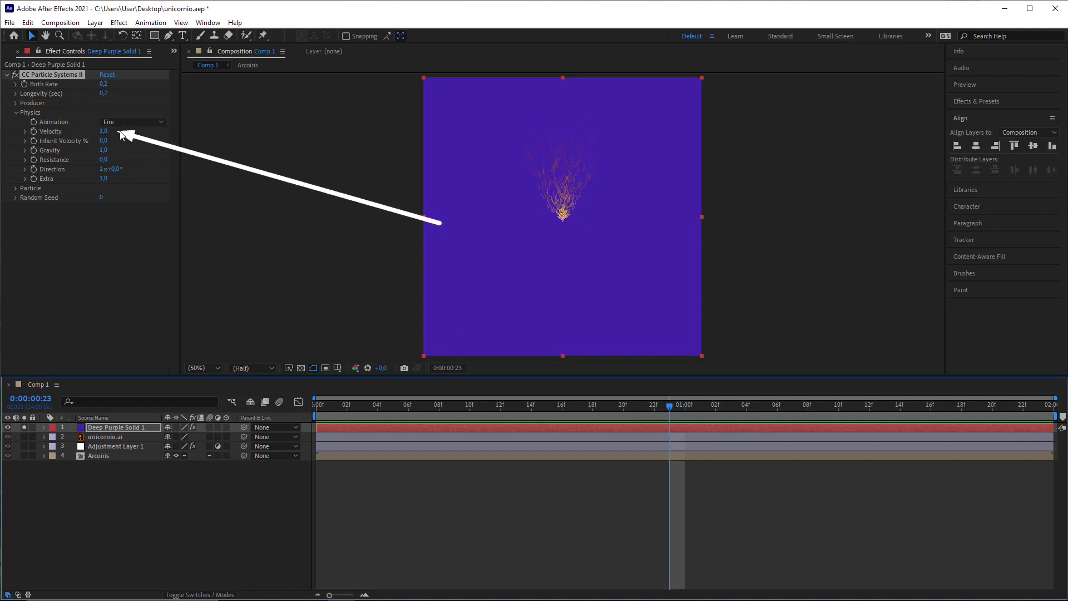
Set the particles' physics velocity to 0.3 and preview the slower flame
left_click(104, 131)
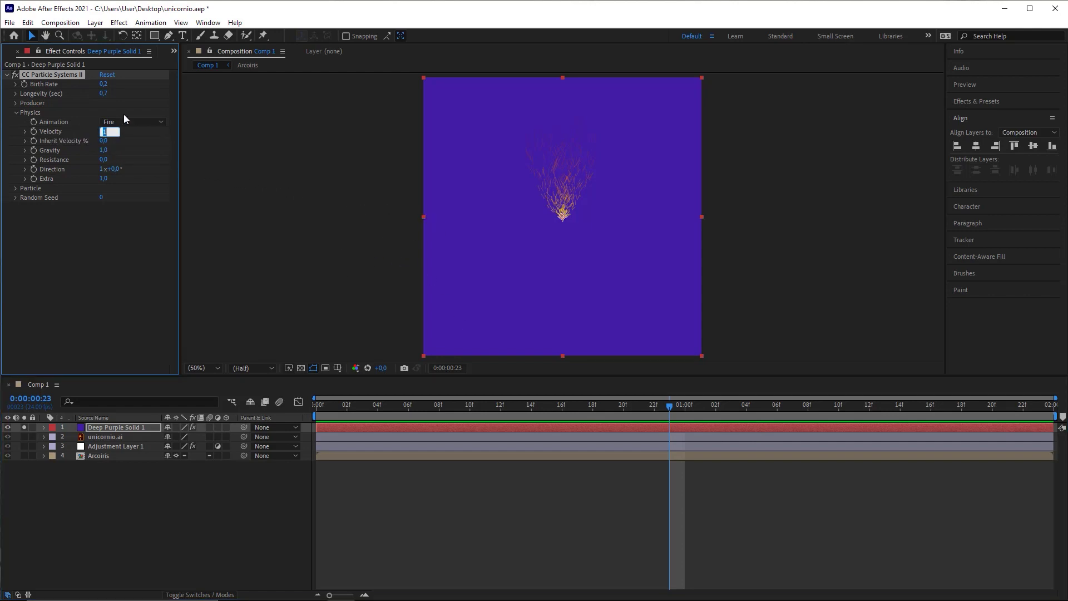
type("0,3")
key("Return")
left_click_drag(668, 406, 441, 408)
key("space")
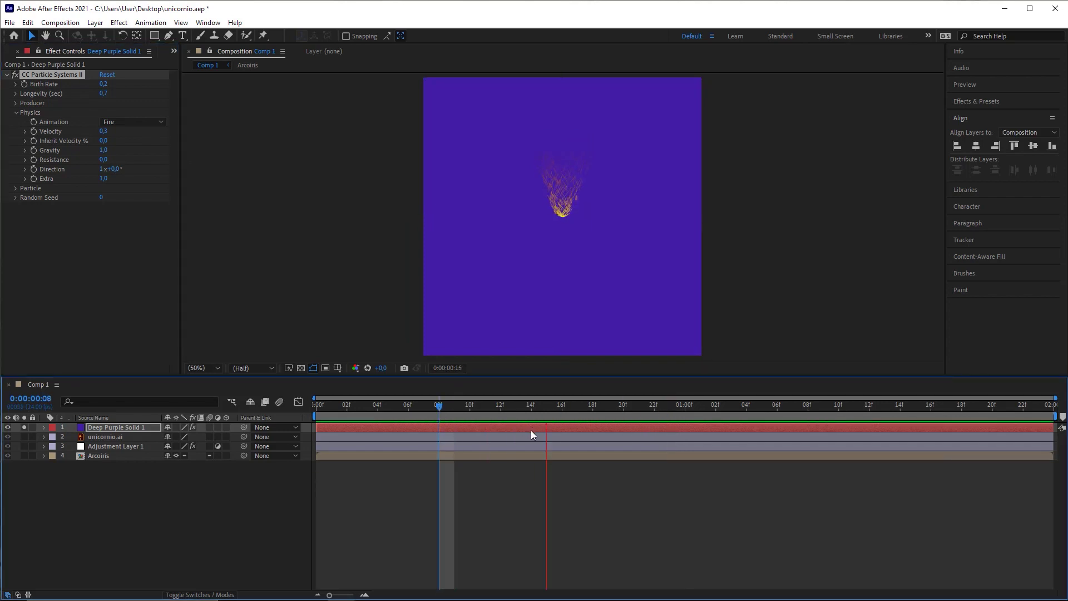
key("space")
Try a much higher particle velocity, preview it, and undo the velocity change
left_click_drag(104, 132, 282, 130)
left_click_drag(559, 406, 509, 409)
key("ctrl+z")
key("space")
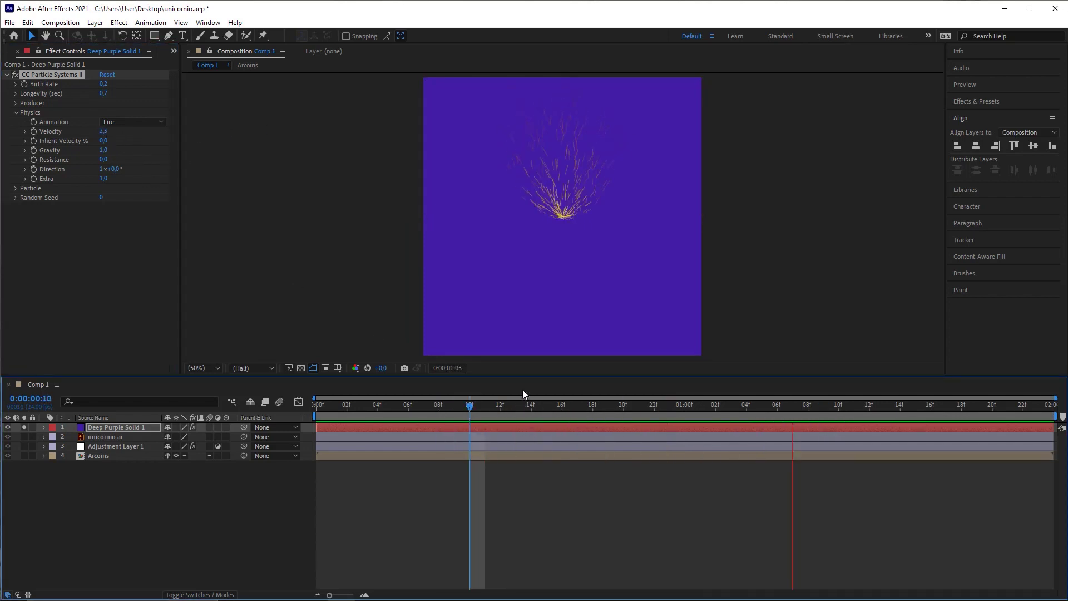
key("space")
key("space")
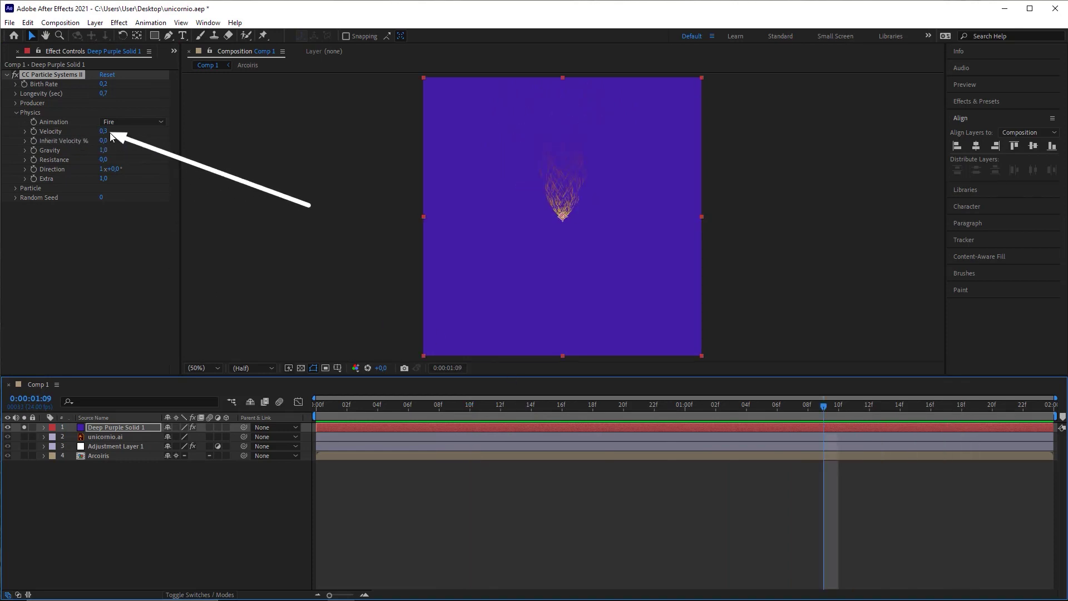
Try the Star and QuadPolygon particle types, and settle on TriPolygon
left_click(18, 116)
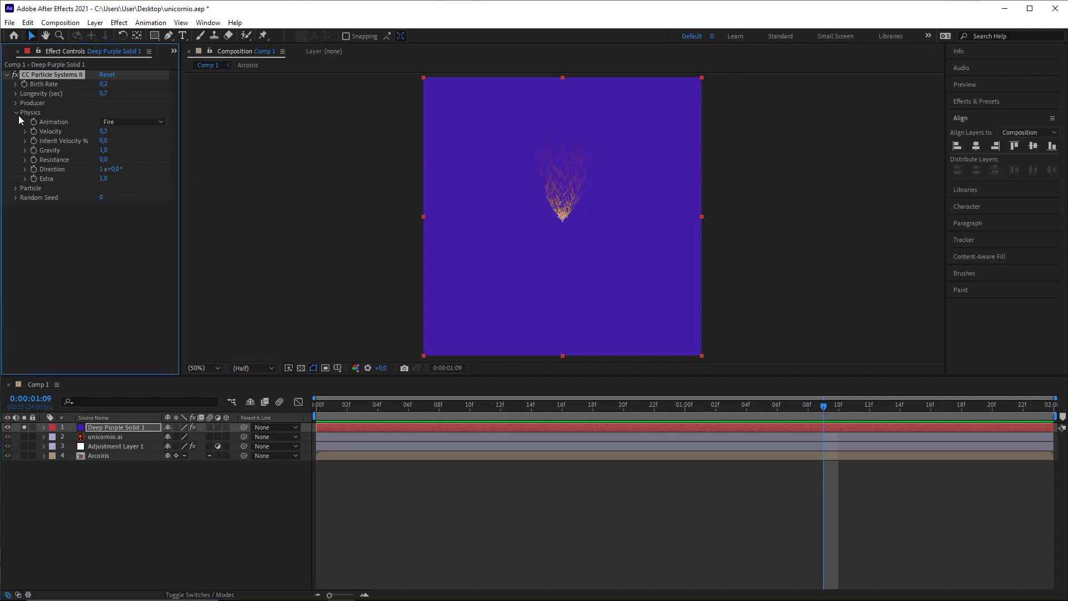
left_click(19, 116)
left_click(18, 122)
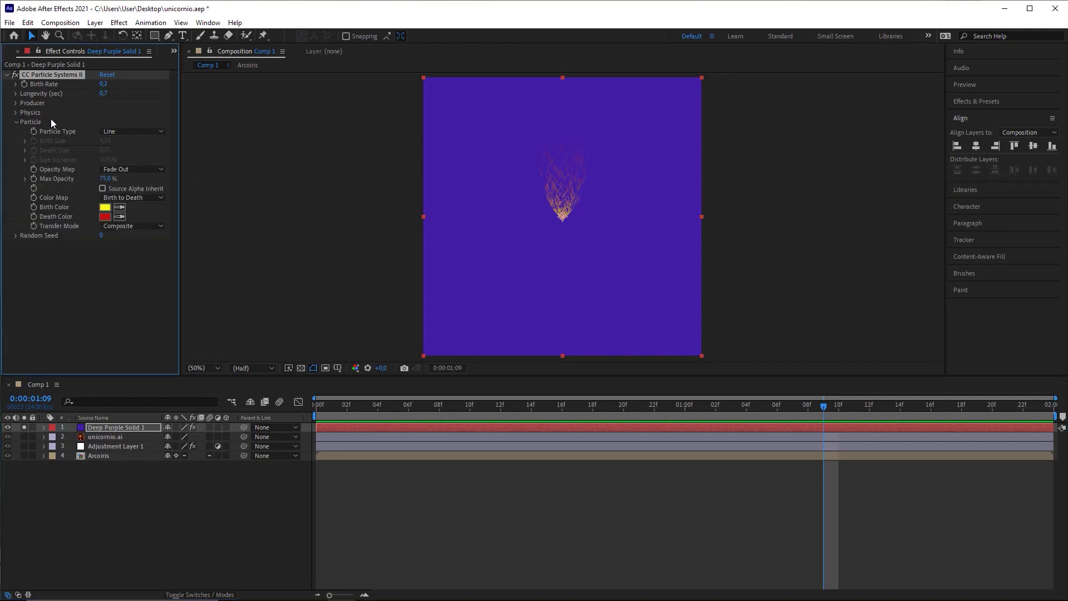
left_click(120, 131)
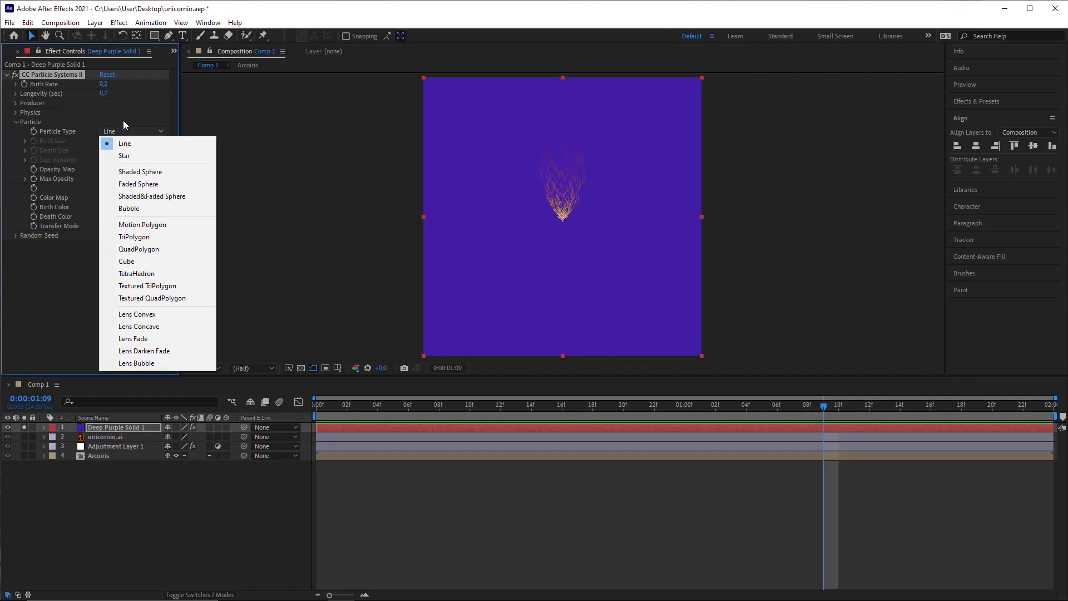
left_click(153, 155)
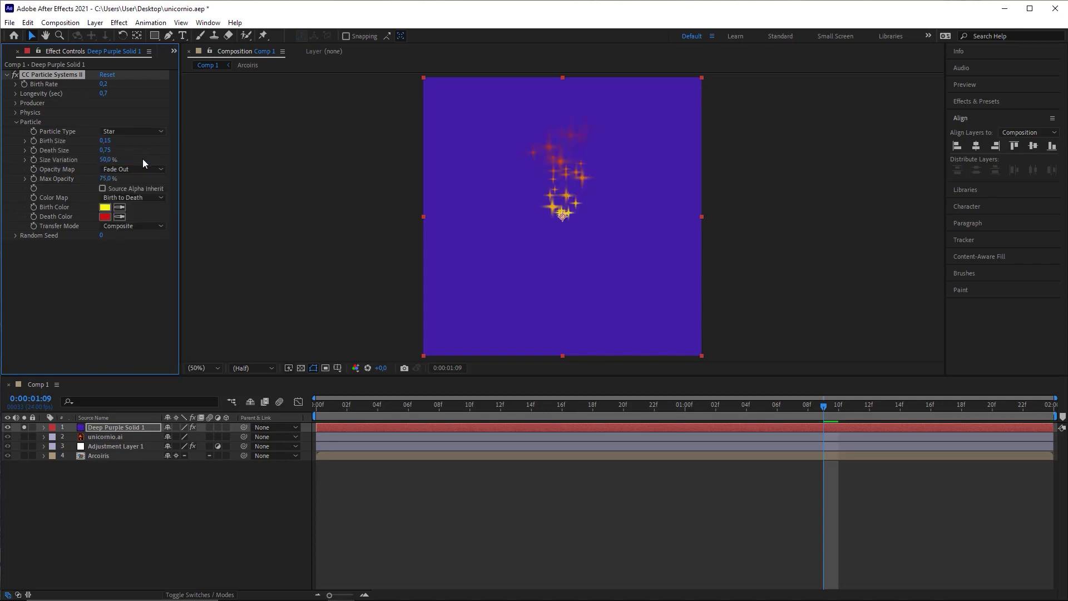
left_click(129, 132)
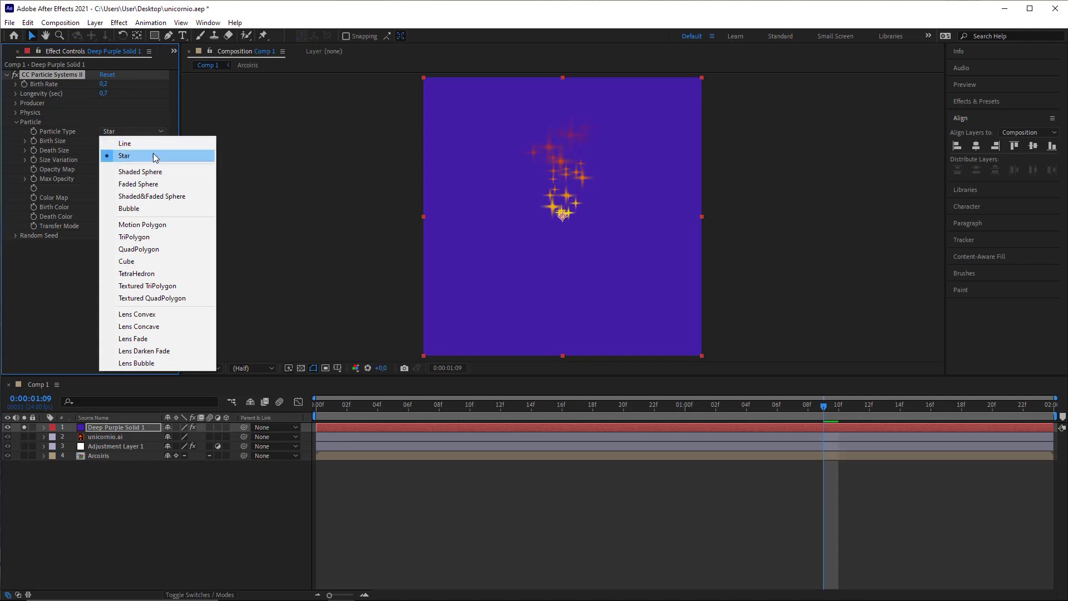
left_click(136, 238)
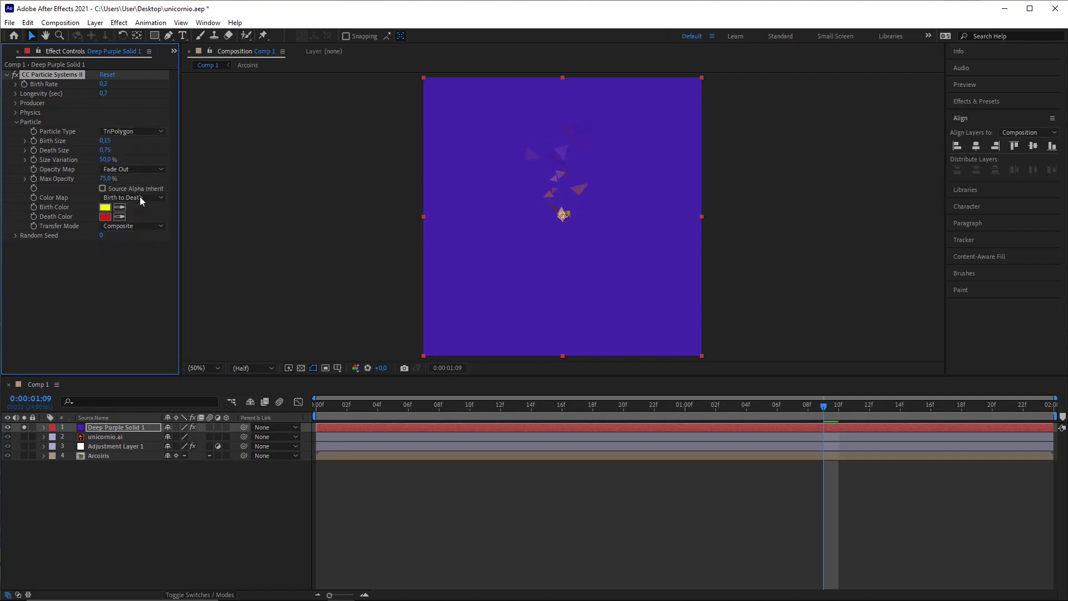
left_click(127, 131)
left_click(139, 249)
left_click(141, 136)
left_click(146, 231)
Set the particles' birth size to 0 and their opacity map to Constant
mouse_move(107, 145)
left_mouse_down()
mouse_move(163, 139)
mouse_move(102, 149)
left_mouse_up()
left_click(106, 142)
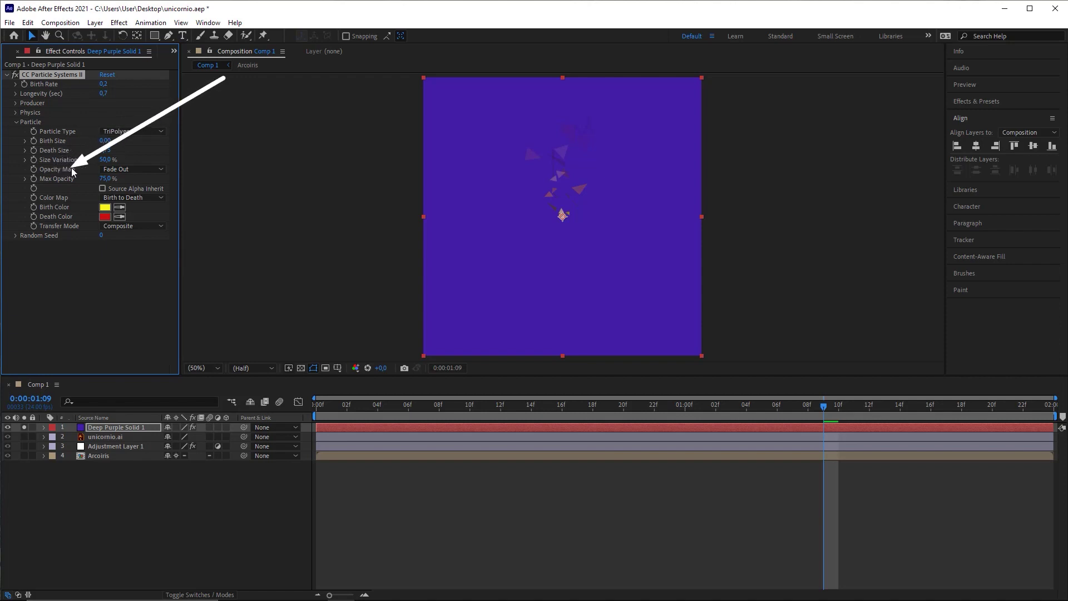
left_click(132, 169)
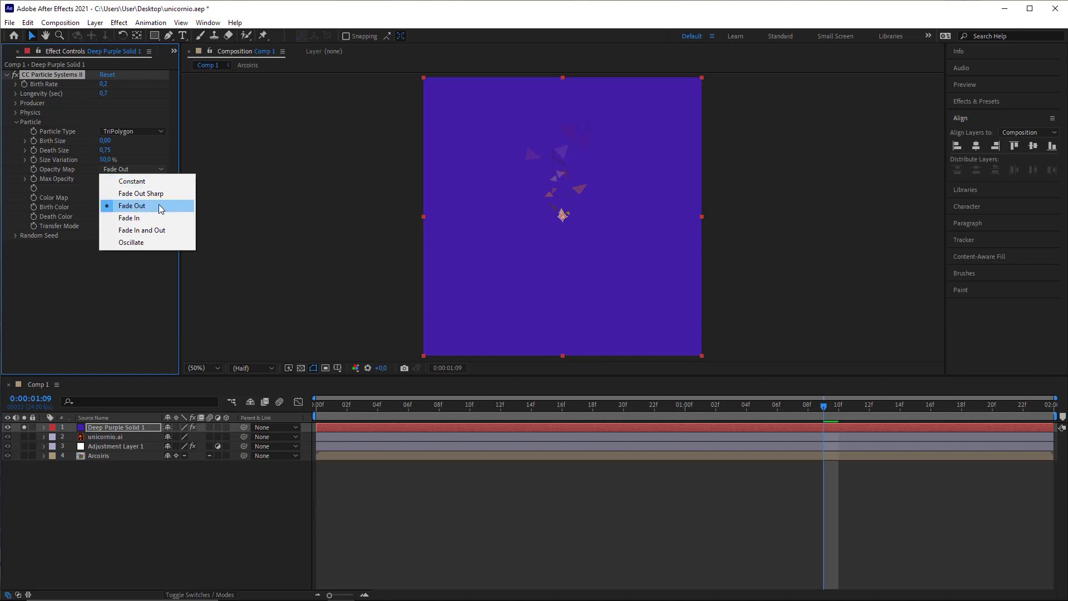
left_click(136, 182)
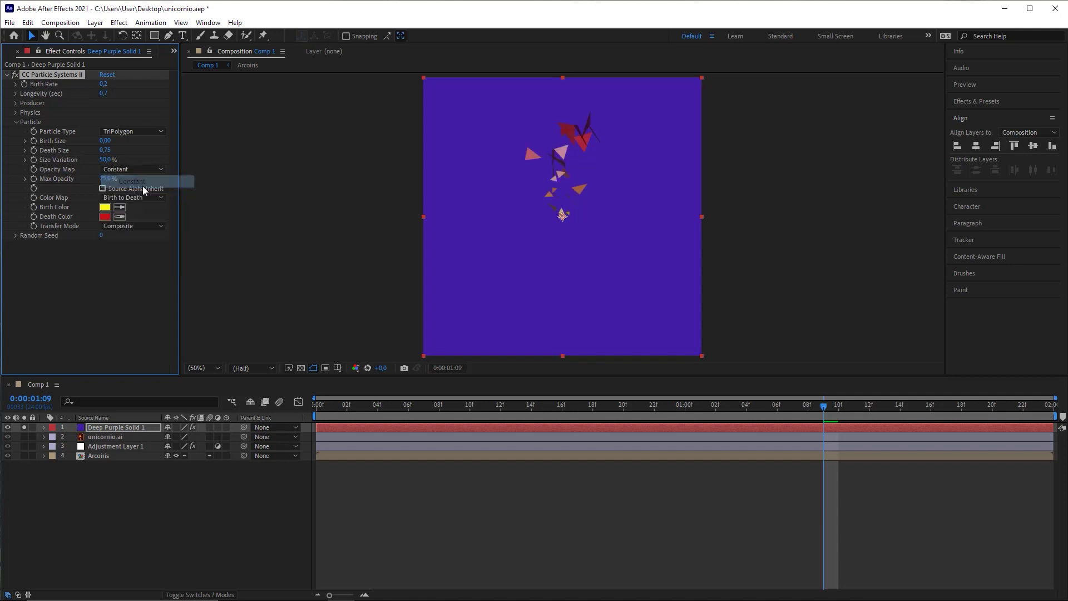
Preview the particle animation, and set the particles' Max Opacity to 100%
left_click_drag(522, 408, 394, 409)
key("space")
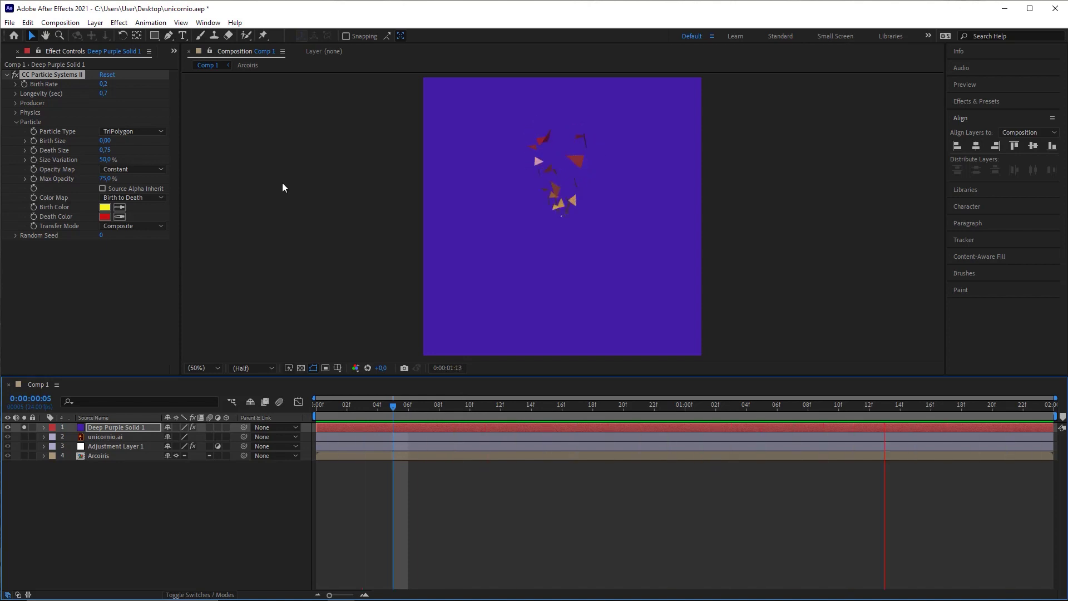
key("space")
left_click(106, 178)
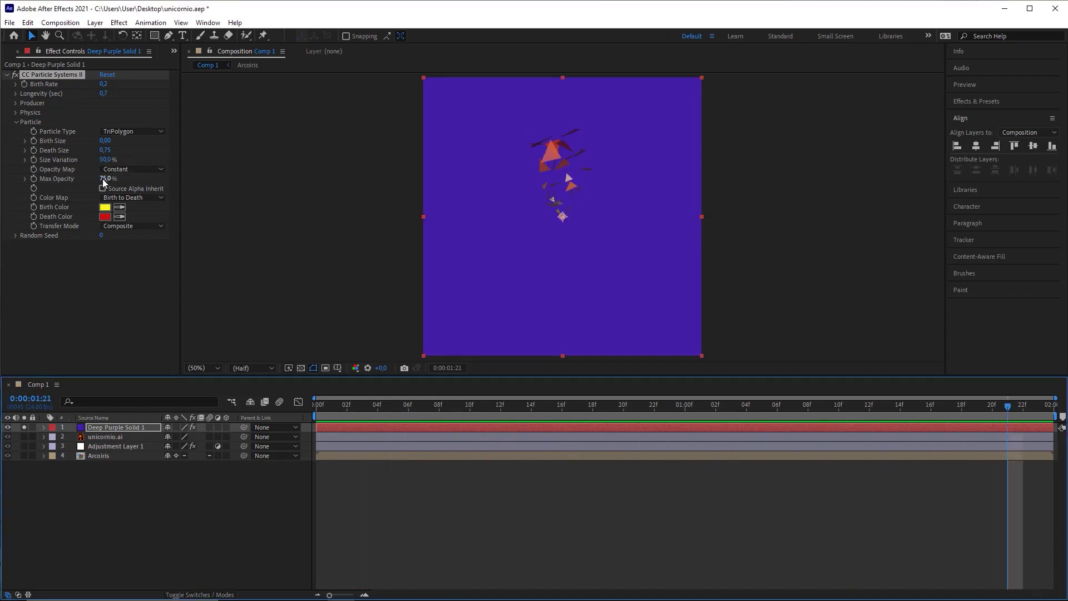
type("0")
key("Return")
left_click_drag(104, 178, 281, 173)
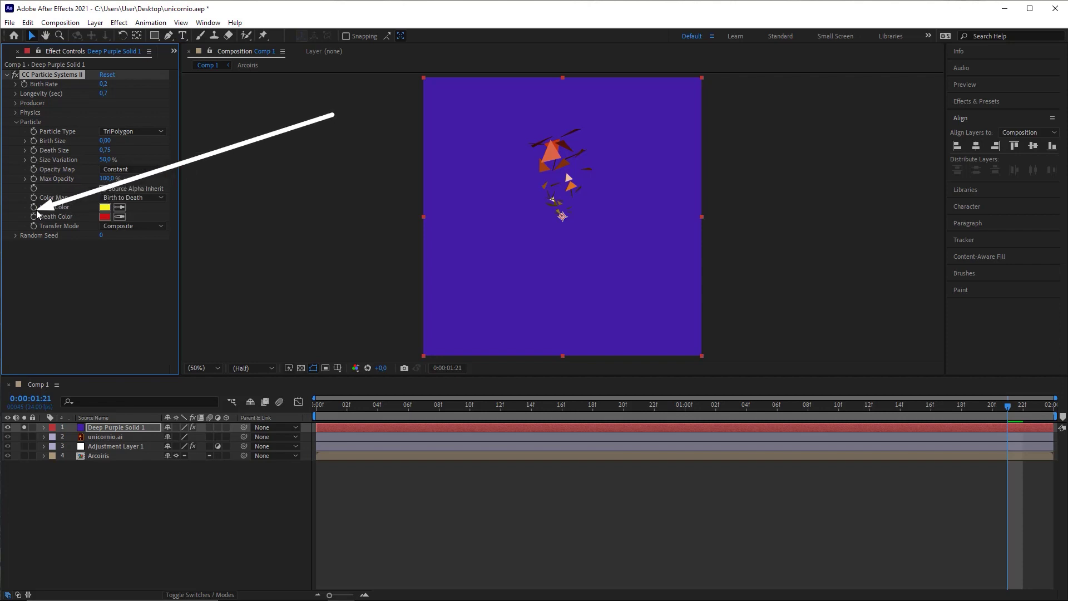
Set the particles' birth colour to light grey E8E8E8, sample the same colour for the death colour, and preview
left_click(106, 208)
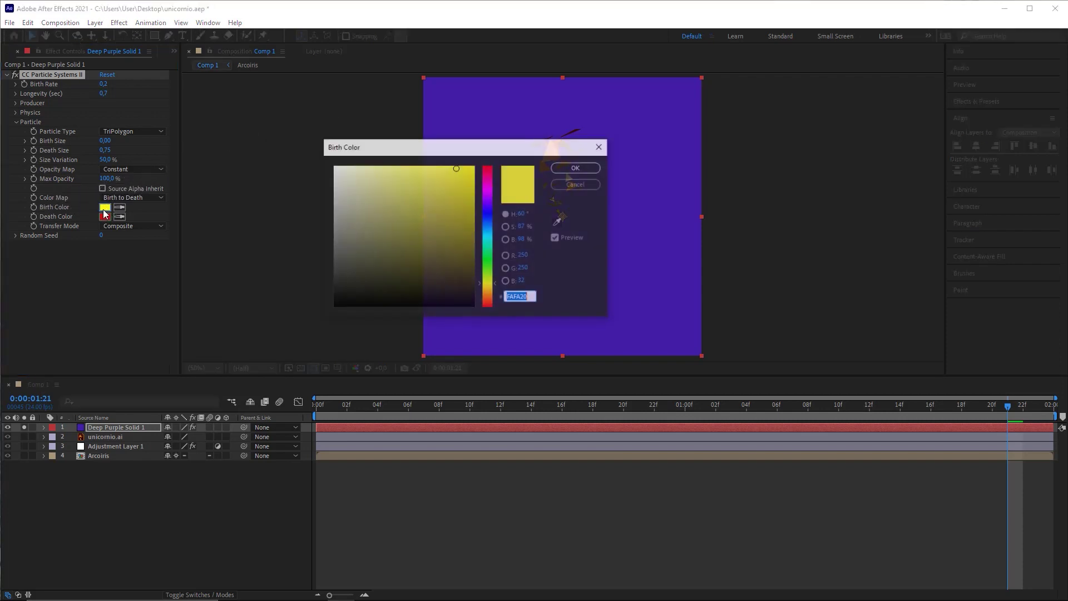
left_click_drag(386, 187, 300, 182)
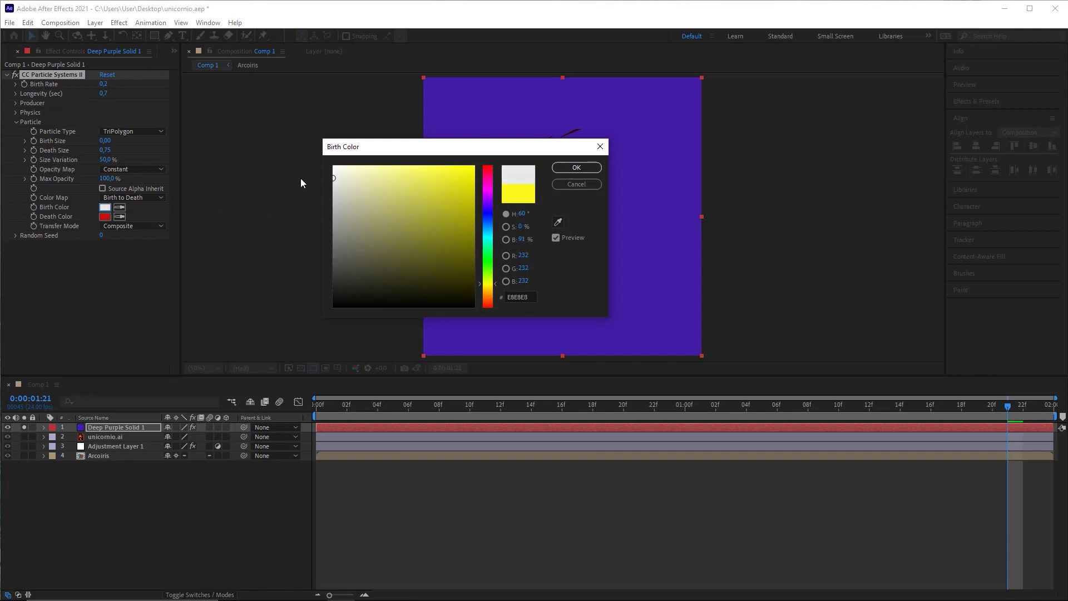
key("Return")
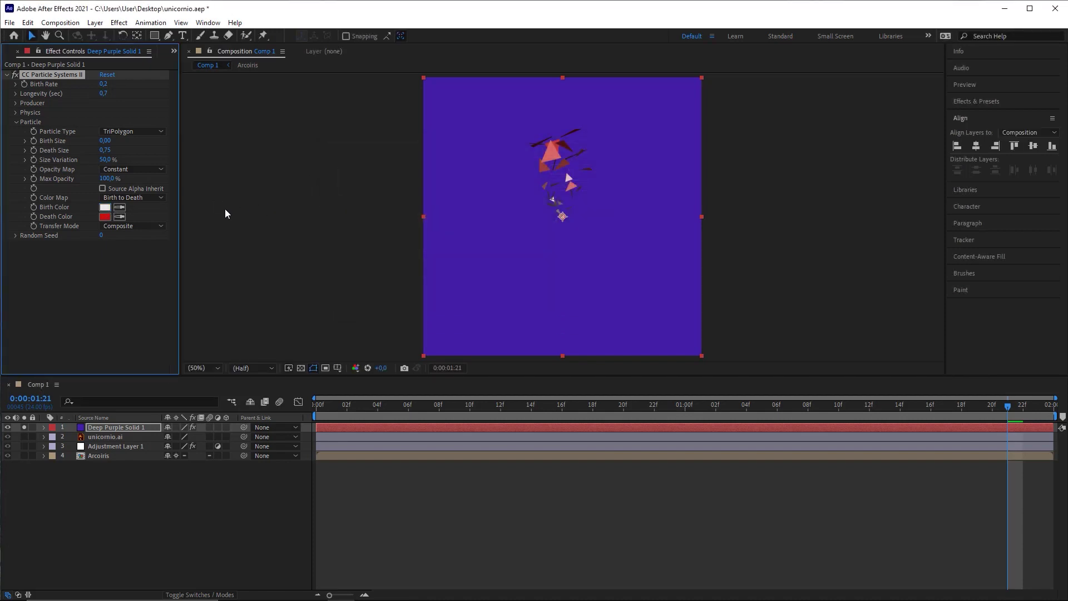
left_click(120, 216)
left_click(105, 207)
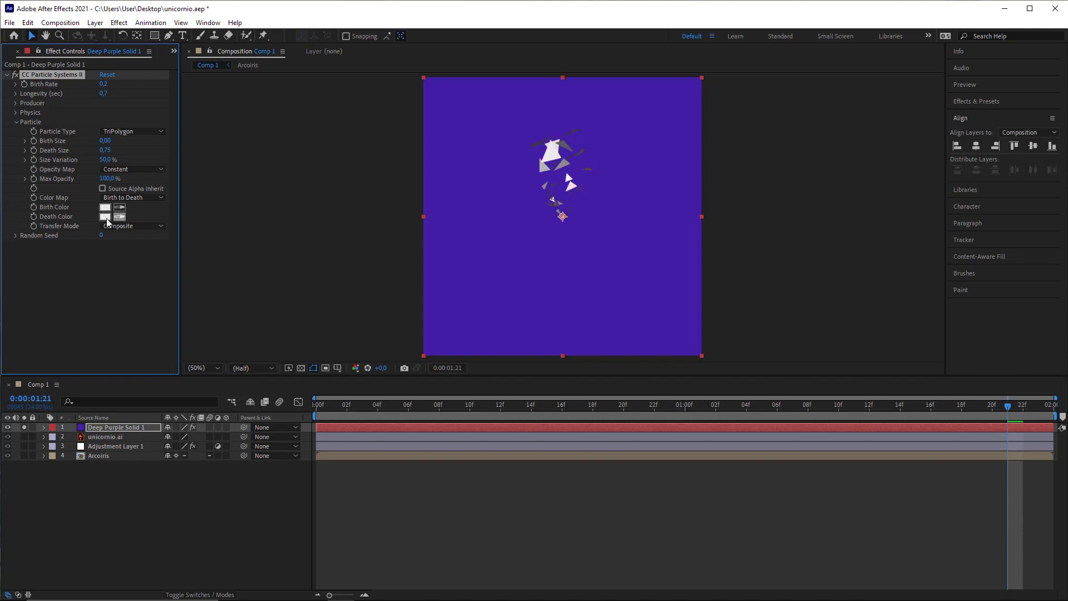
key("space")
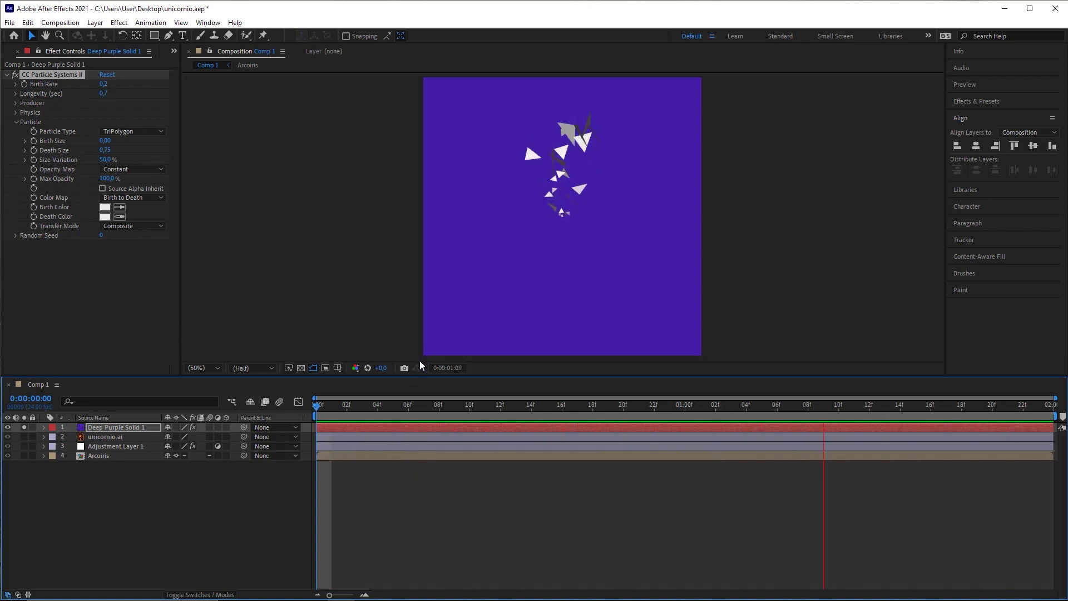
key("space")
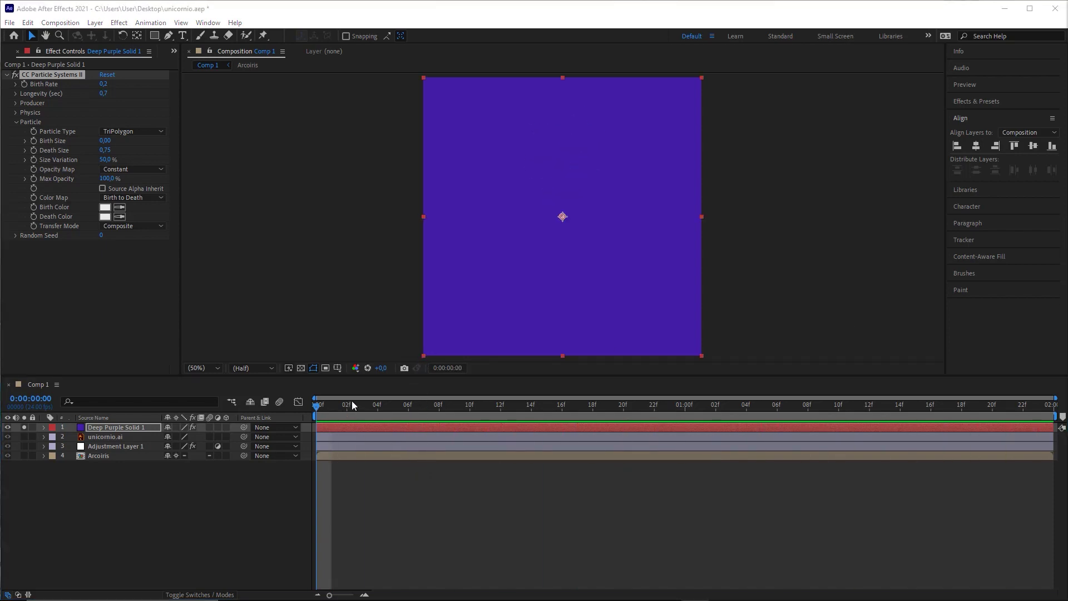
Turn off solo on the Deep Purple Solid 1 layer and preview the particles together with the unicorn and rainbow
left_click(25, 427)
left_click(421, 513)
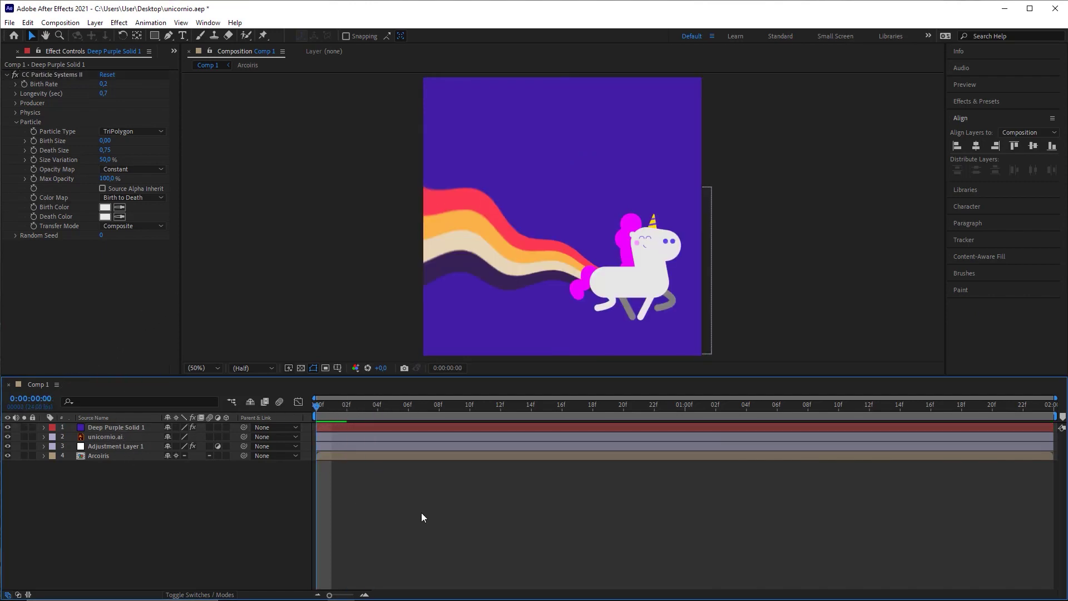
key("space")
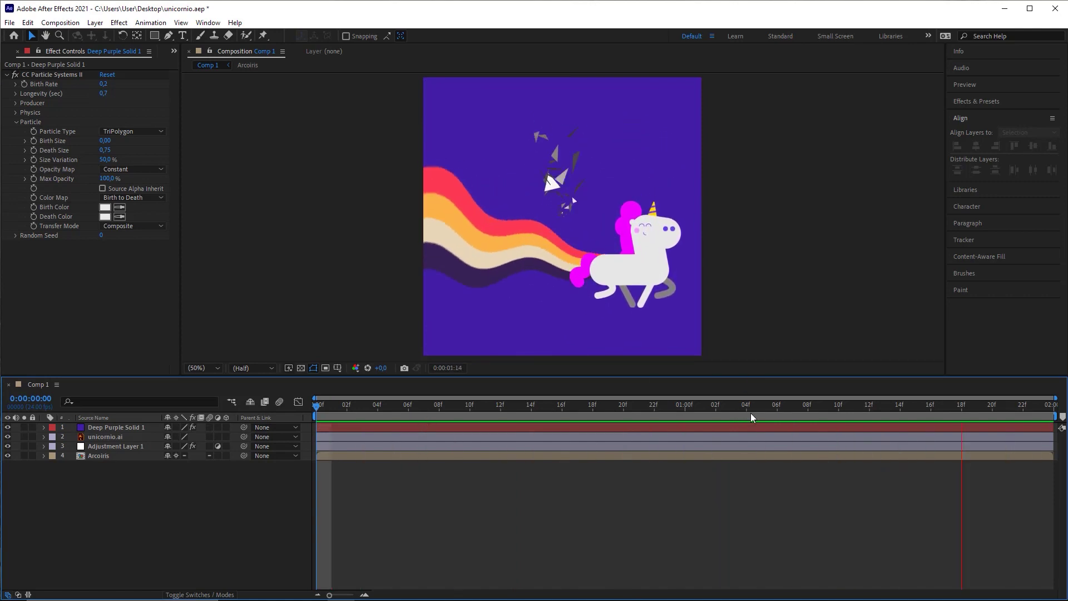
key("space")
At 0:00:01:23, place the CC Particle Systems II producer position on the unicorn's rear at 630, 730
left_click_drag(737, 405, 1045, 406)
mouse_move(808, 287)
left_mouse_down()
mouse_move(592, 136)
mouse_move(567, 189)
mouse_move(574, 199)
mouse_move(392, 119)
left_mouse_up()
left_click_drag(325, 110, 48, 74)
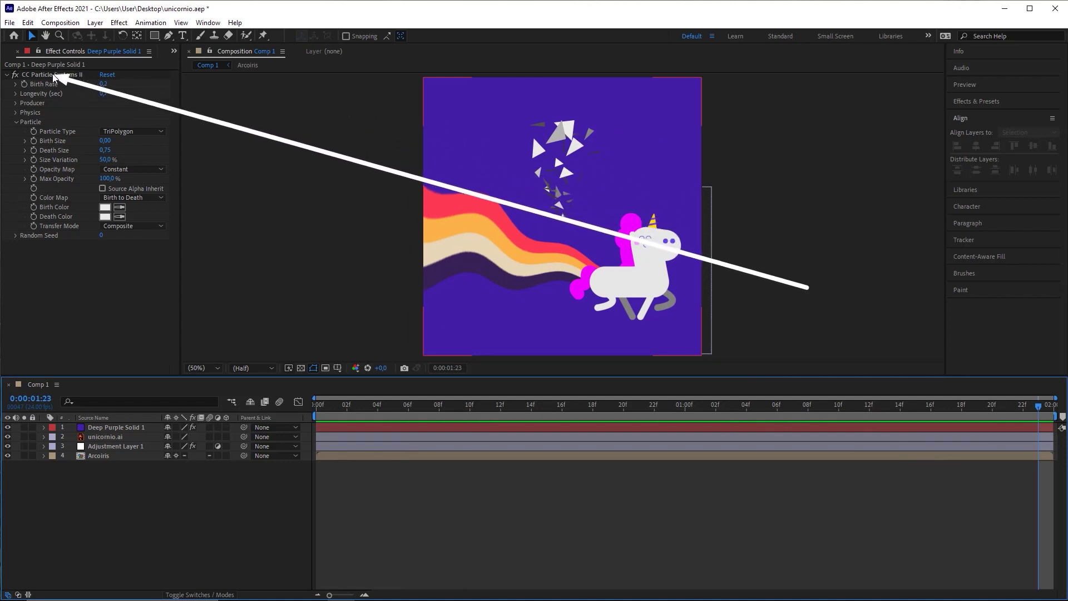
left_click(49, 75)
left_click(17, 103)
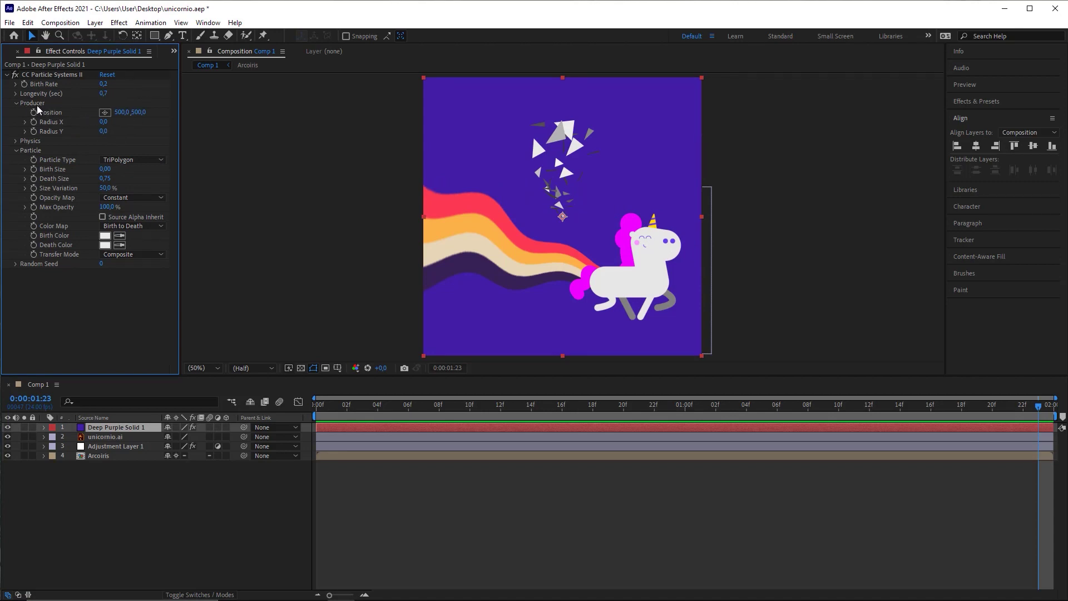
mouse_move(205, 39)
left_mouse_down()
mouse_move(35, 114)
mouse_move(45, 113)
left_mouse_up()
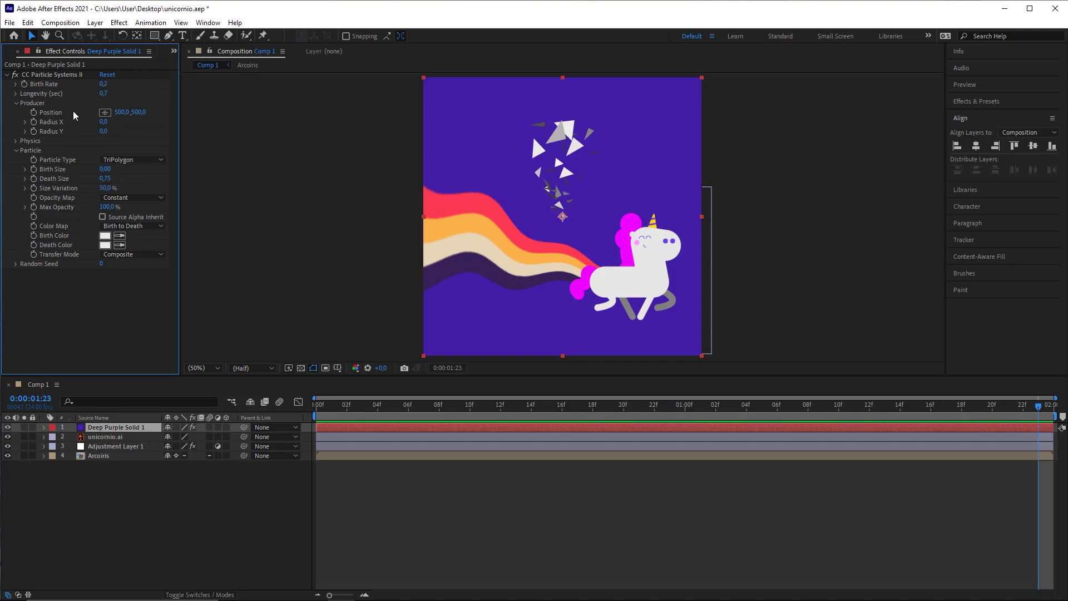
left_click(105, 112)
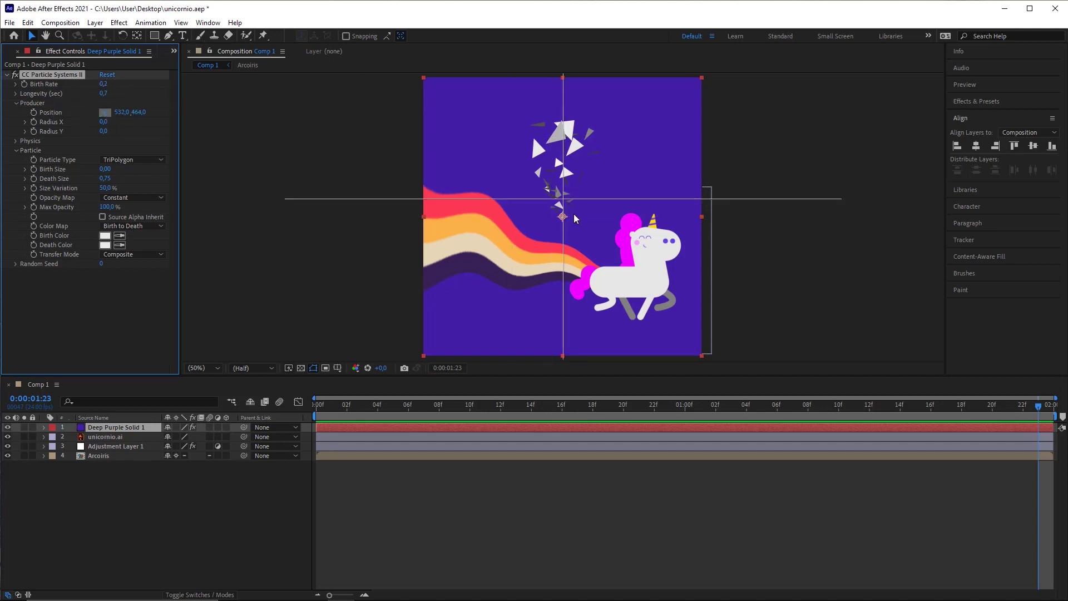
left_click(599, 281)
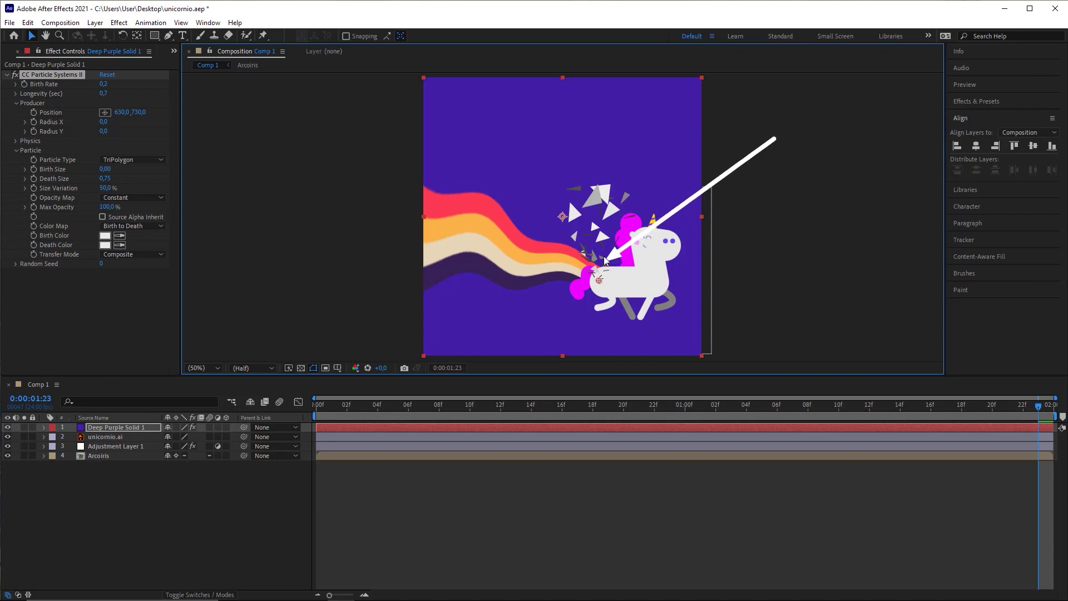
Parent the Deep Purple Solid 1 layer to unicornio.ai and preview the particles following the unicorn
left_click_drag(1022, 413, 317, 422)
key("space")
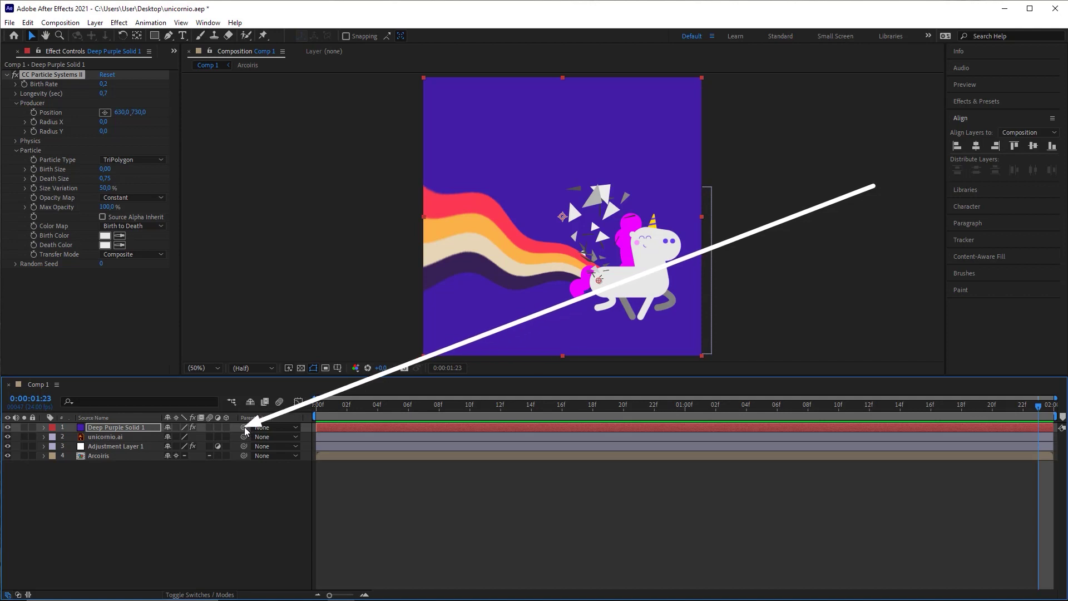
left_click_drag(237, 432, 125, 439)
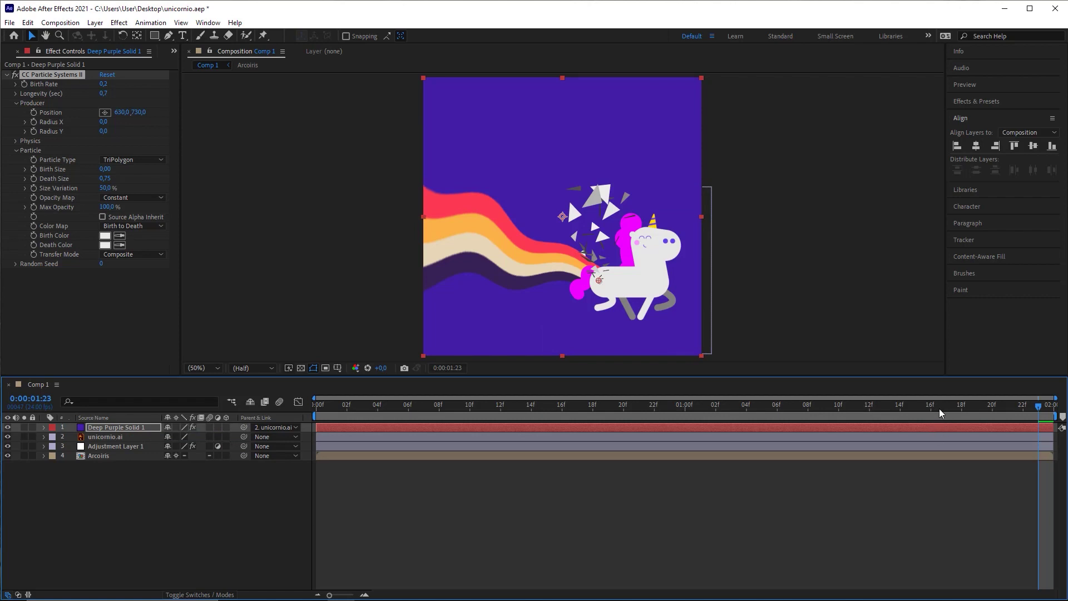
left_click_drag(940, 412, 229, 472)
left_click(440, 500)
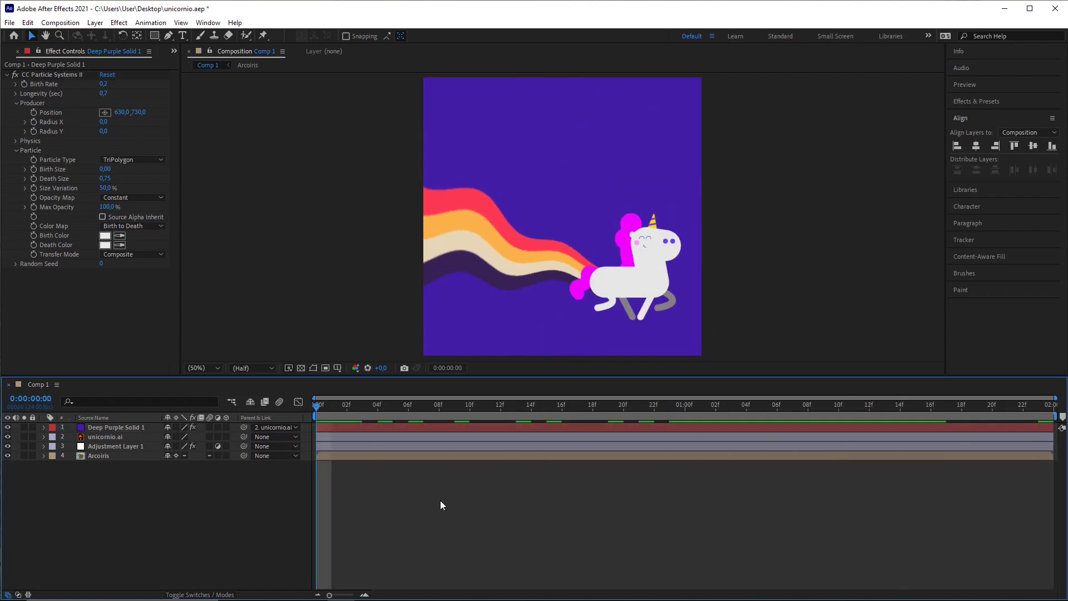
key("space")
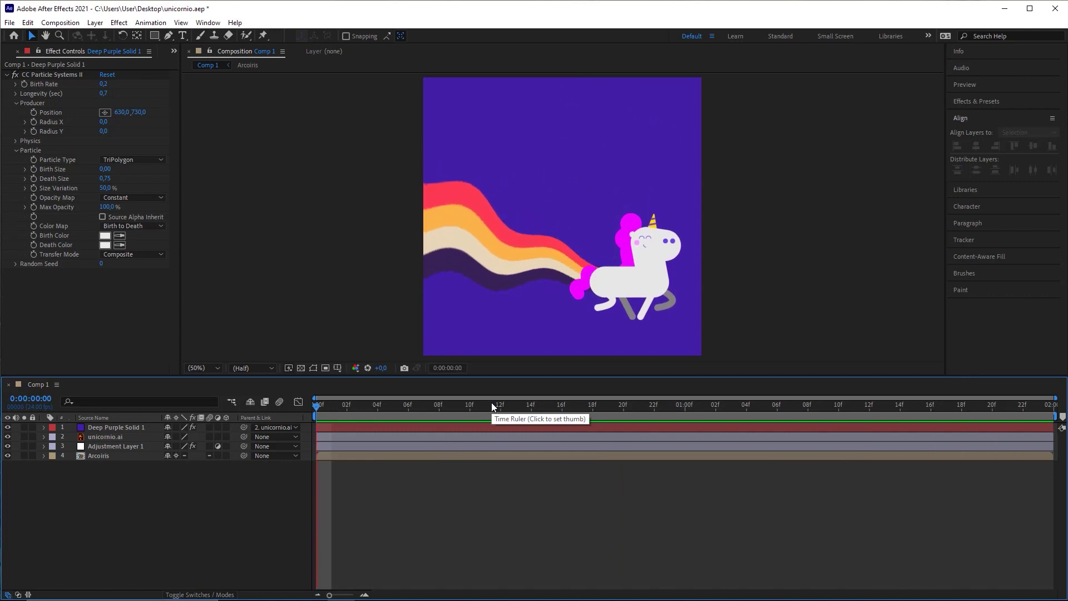
key("space")
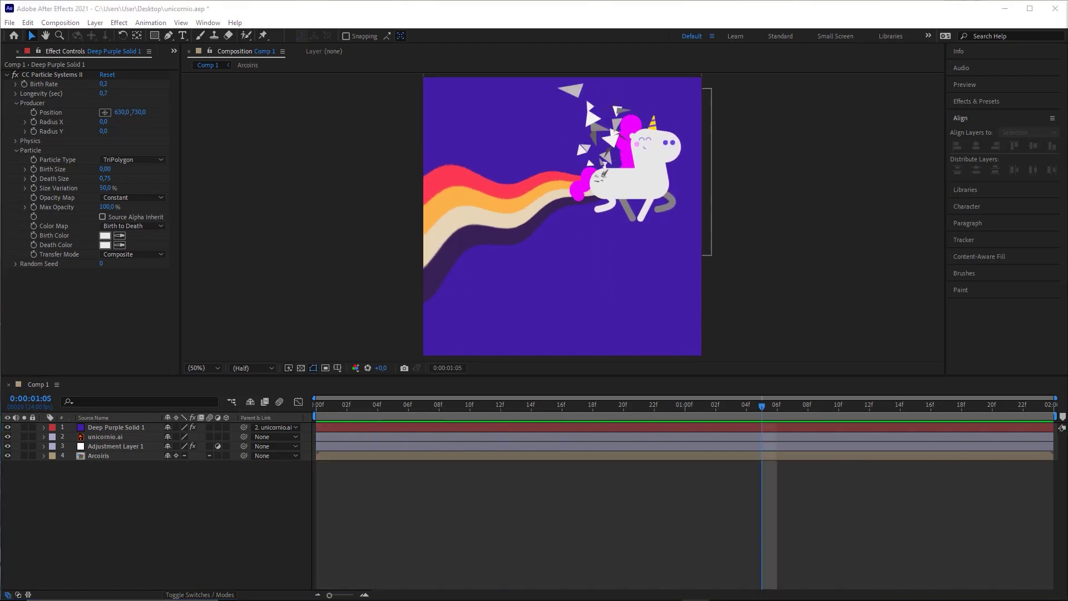
key("space")
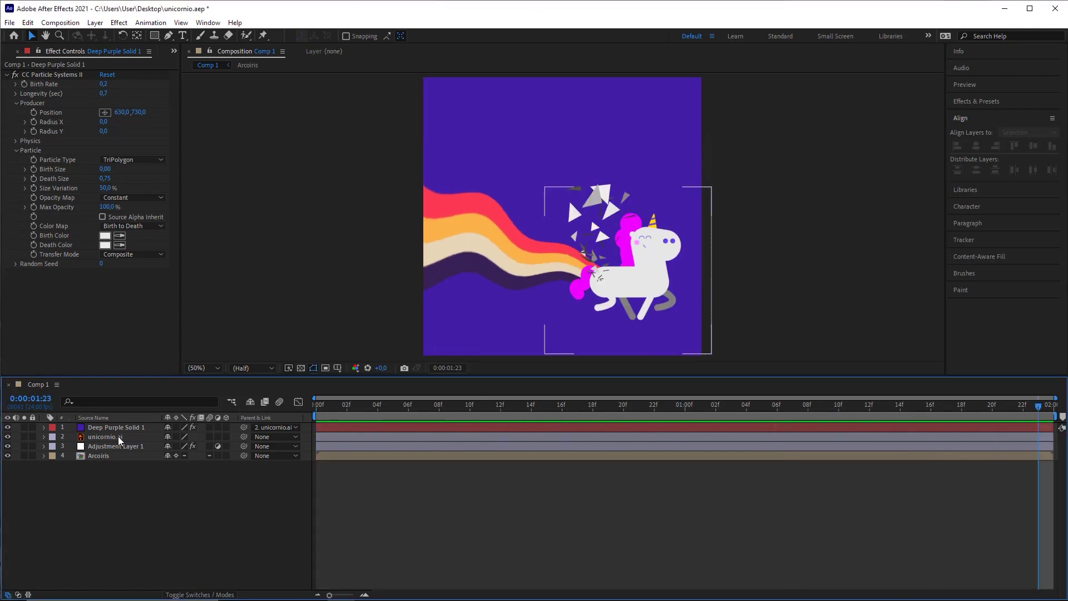
Rotate the Deep Purple Solid 1 layer counterclockwise by about 90° so the particle stream points backwards along the rainbow
left_click(112, 429)
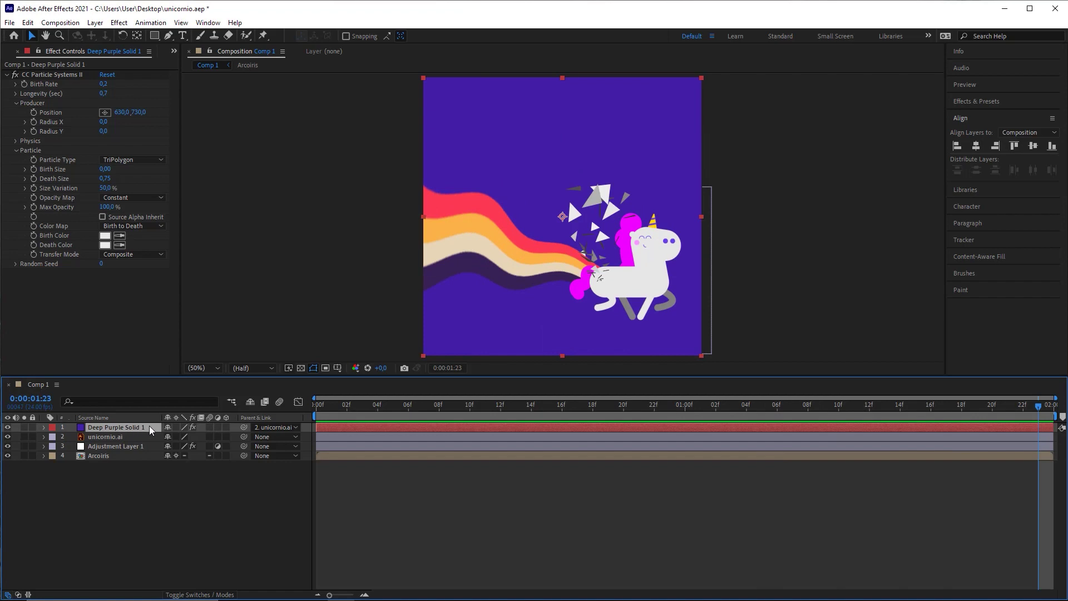
left_click(123, 37)
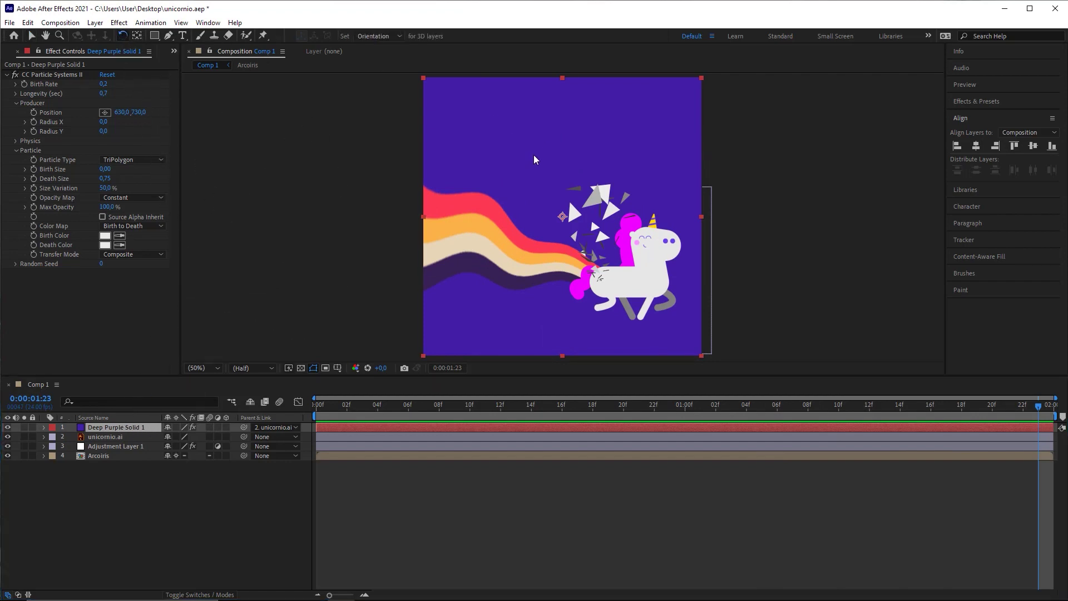
left_click_drag(517, 136, 452, 198)
left_click_drag(430, 238, 425, 272)
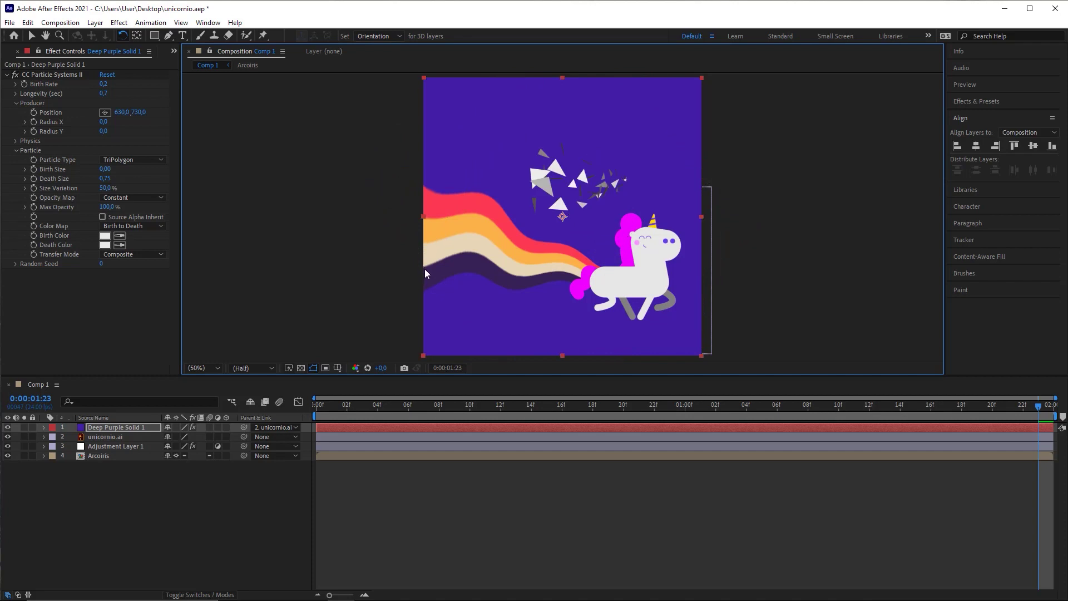
Move the particle producer position back onto the unicorn's rear at 270, 640, and preview the animation
left_click_drag(346, 405, 1038, 406)
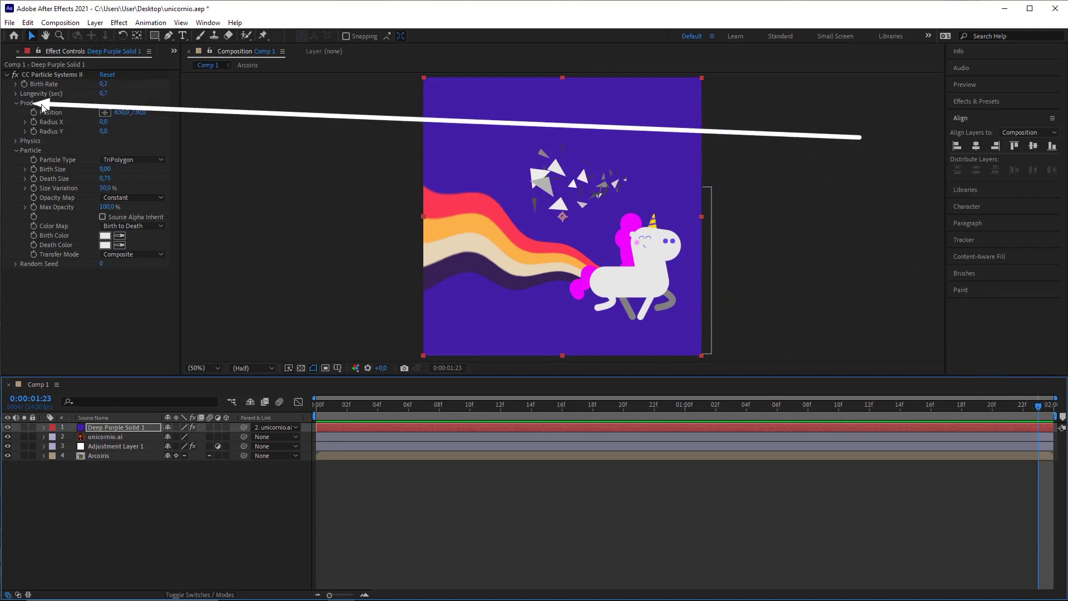
left_click(106, 113)
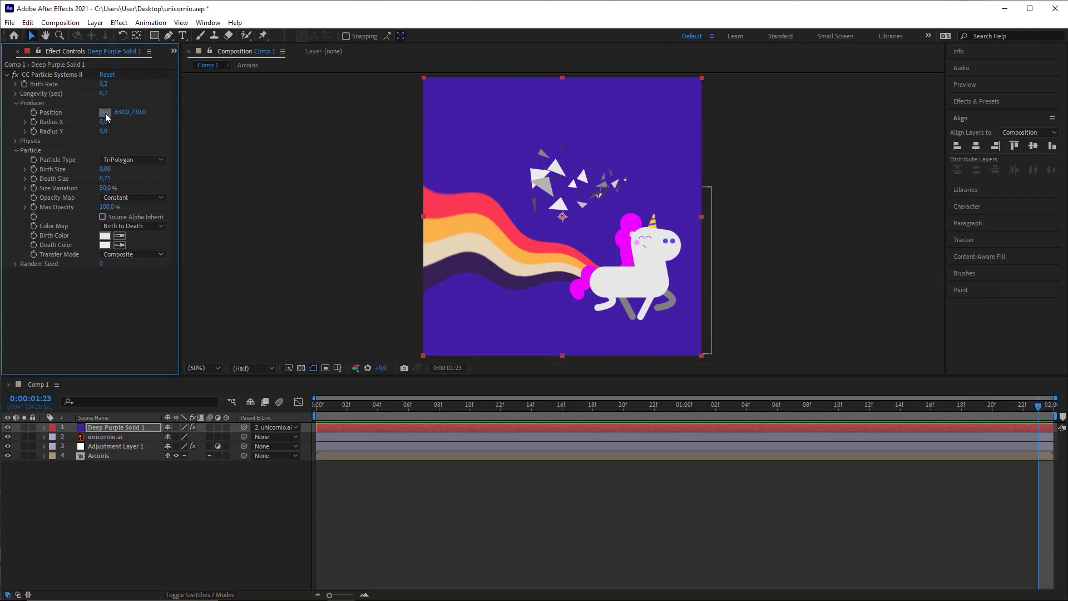
left_click(605, 282)
key("space")
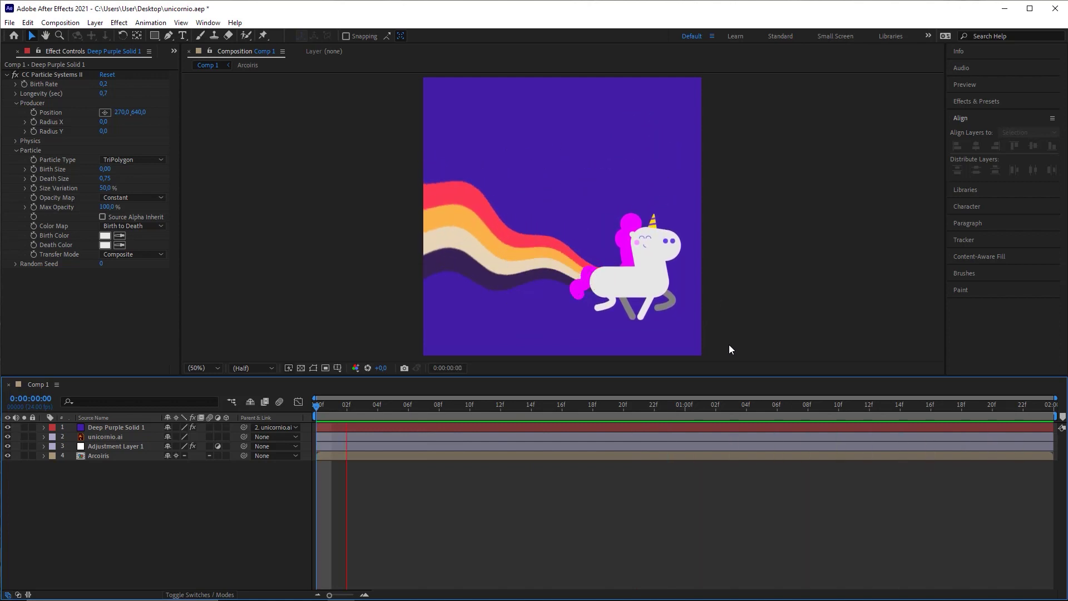
left_click(991, 408)
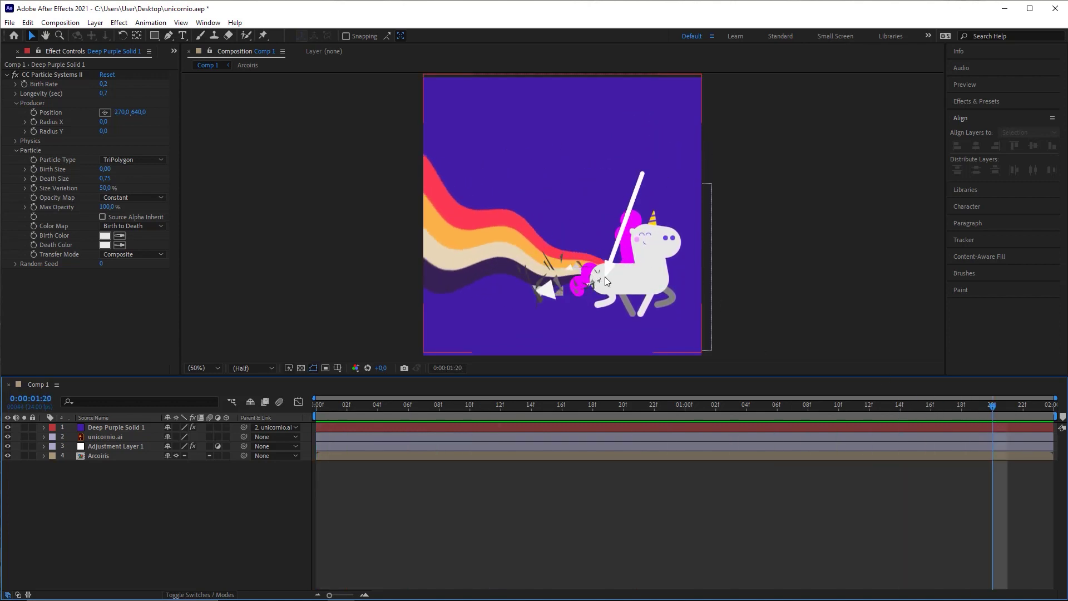
Place the unicornio.ai layer above Deep Purple Solid 1 and check the particles behind the unicorn around 0:00:01:13
mouse_move(605, 277)
left_mouse_down()
mouse_move(624, 274)
mouse_move(572, 244)
mouse_move(573, 257)
mouse_move(585, 254)
mouse_move(138, 390)
mouse_move(106, 439)
left_mouse_up()
left_click(92, 427)
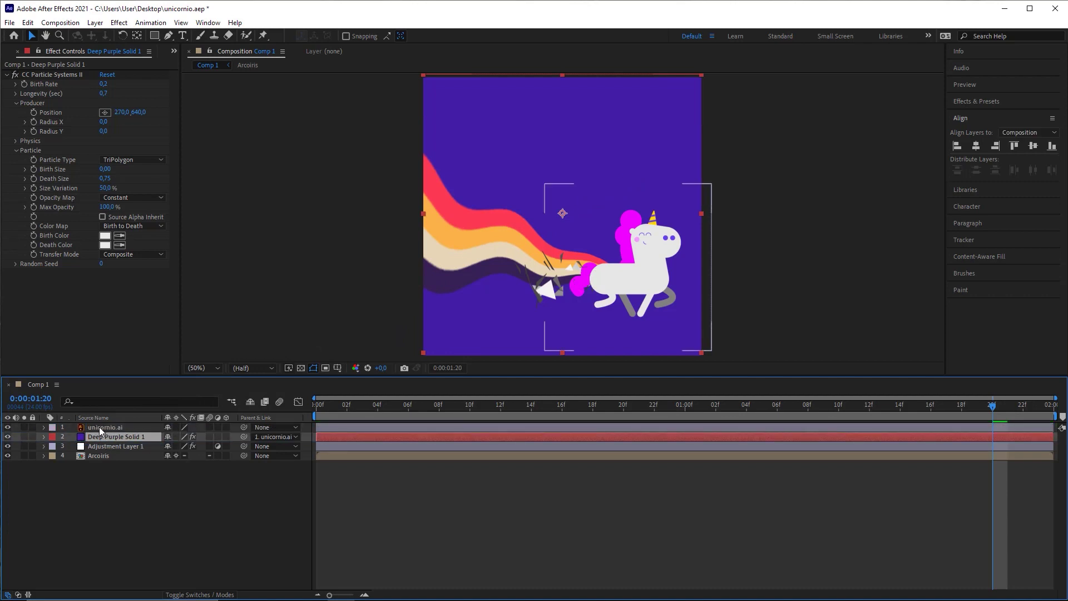
left_click_drag(943, 411, 885, 405)
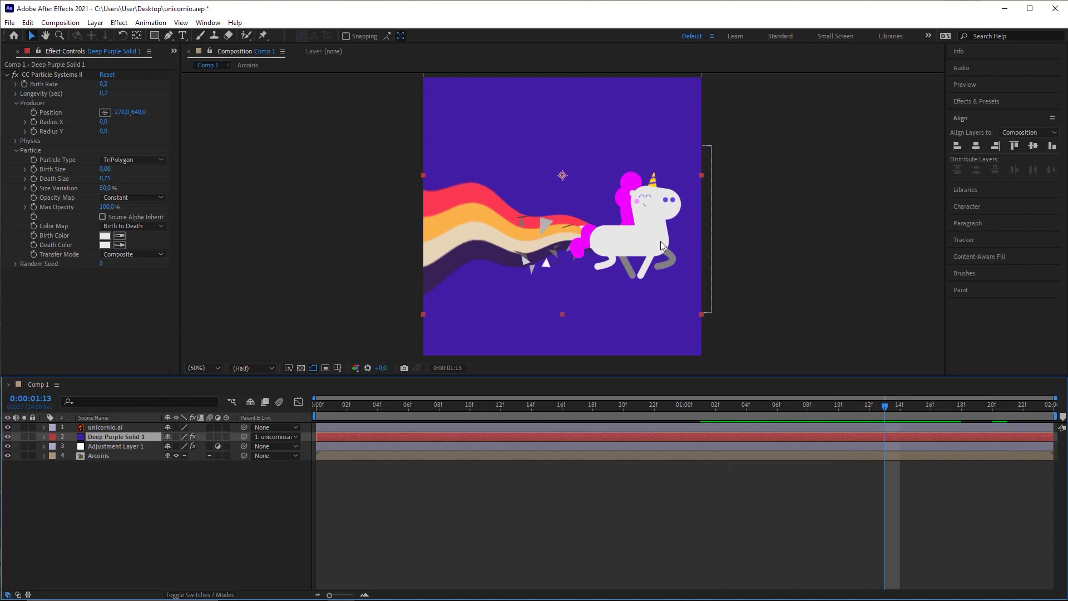
Show the layers' transfer controls, set Deep Purple Solid 1's blending mode to Divide, and preview from the start
left_click(20, 595)
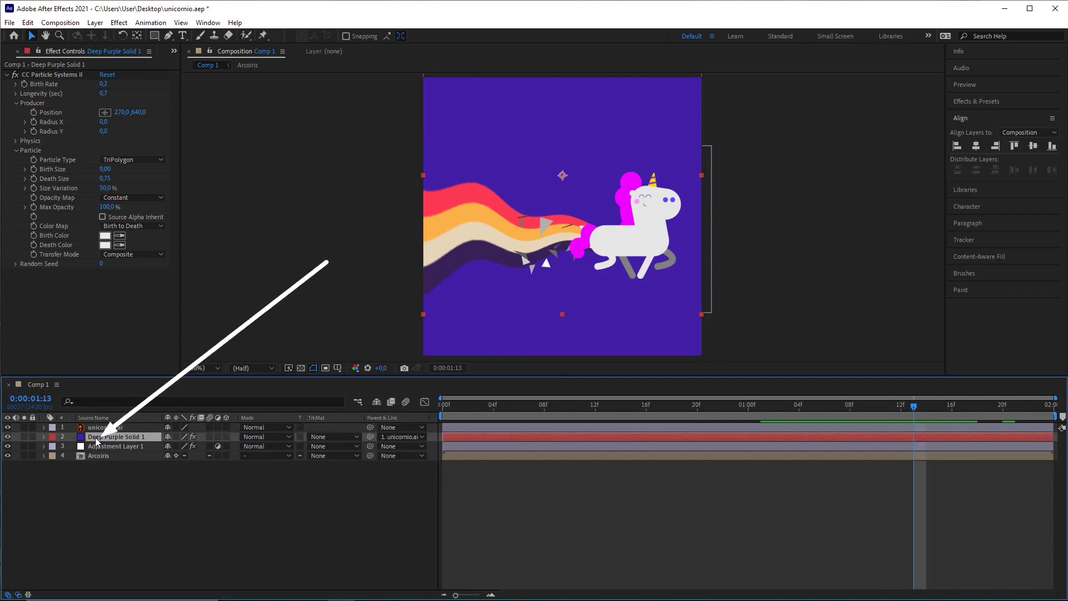
left_click(257, 437)
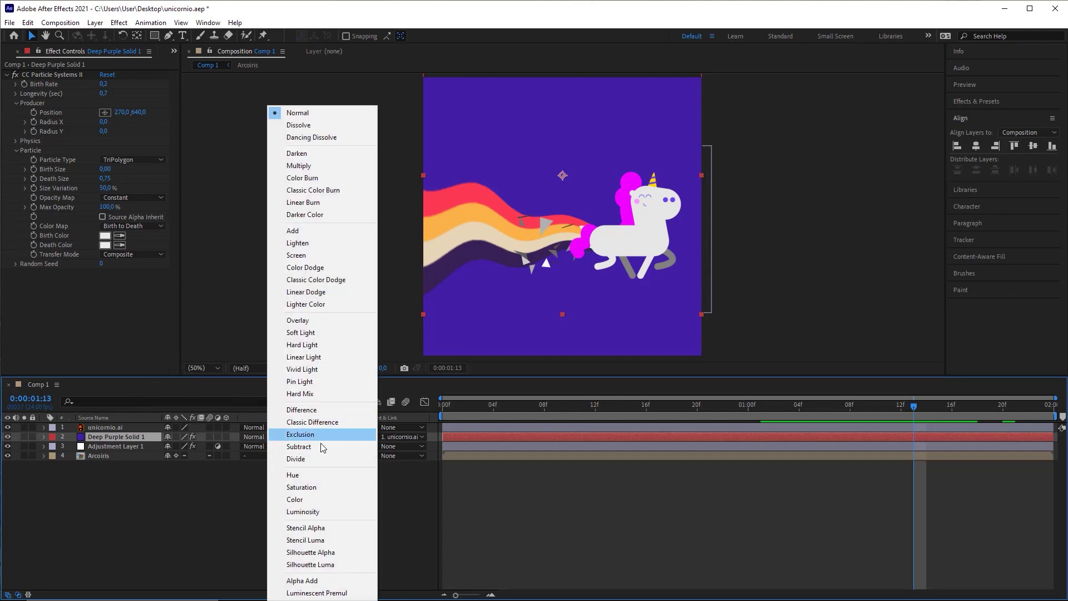
left_click(314, 460)
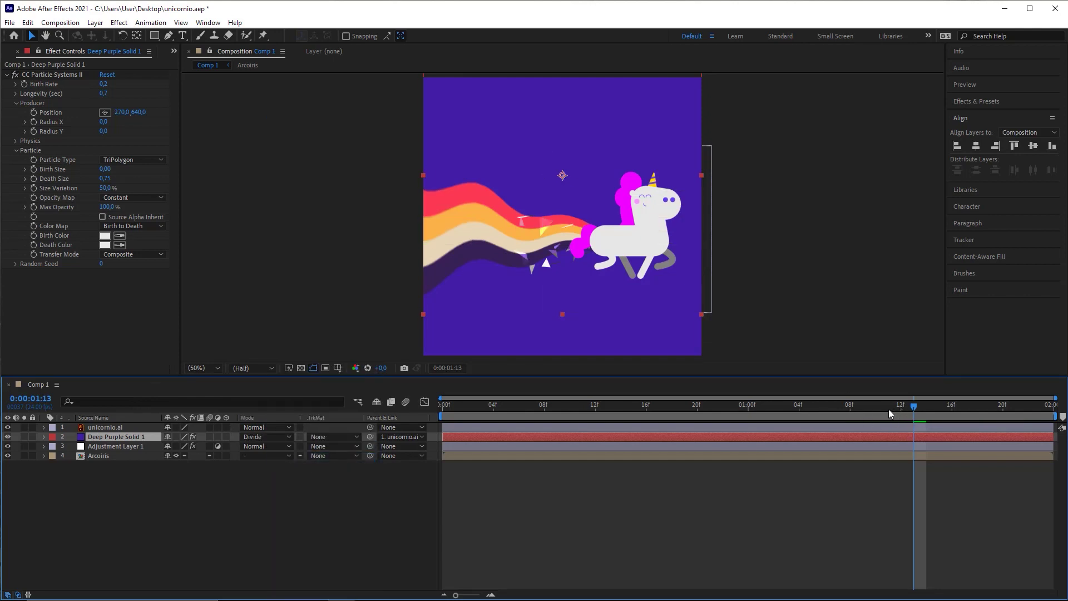
left_click_drag(890, 414, 441, 417)
left_click(573, 499)
key("space")
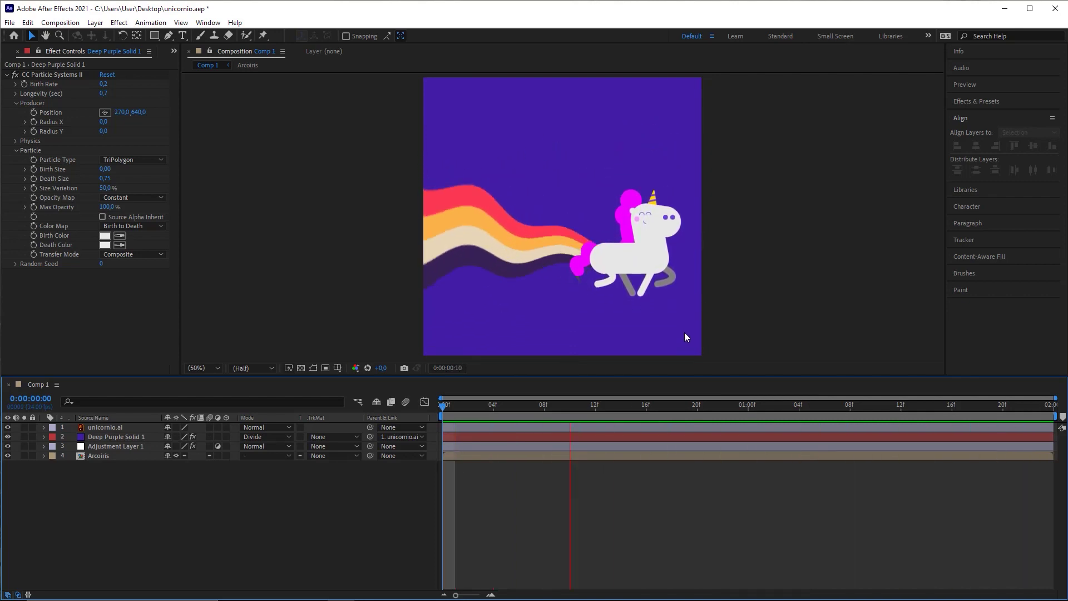
Play the animation repeatedly to check how the Divide-blended particles start and loop behind the unicorn
key("space")
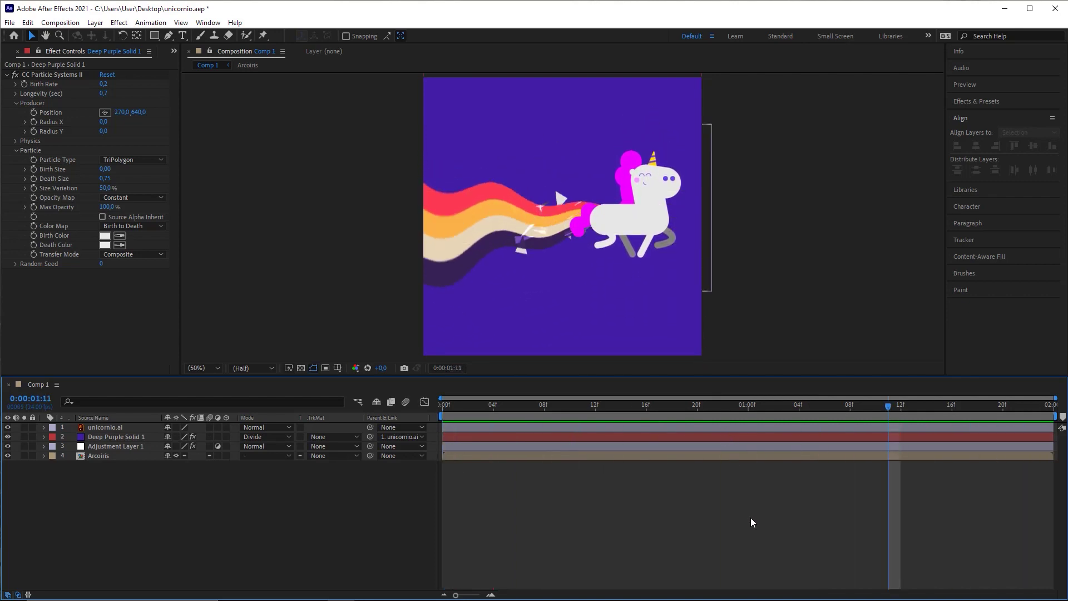
key("space")
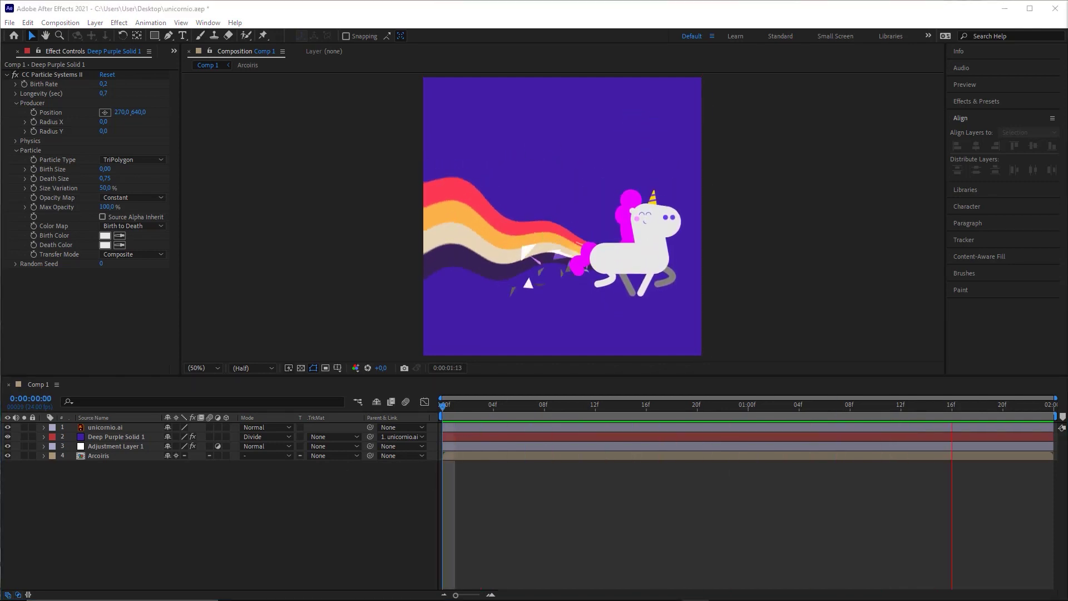
key("space")
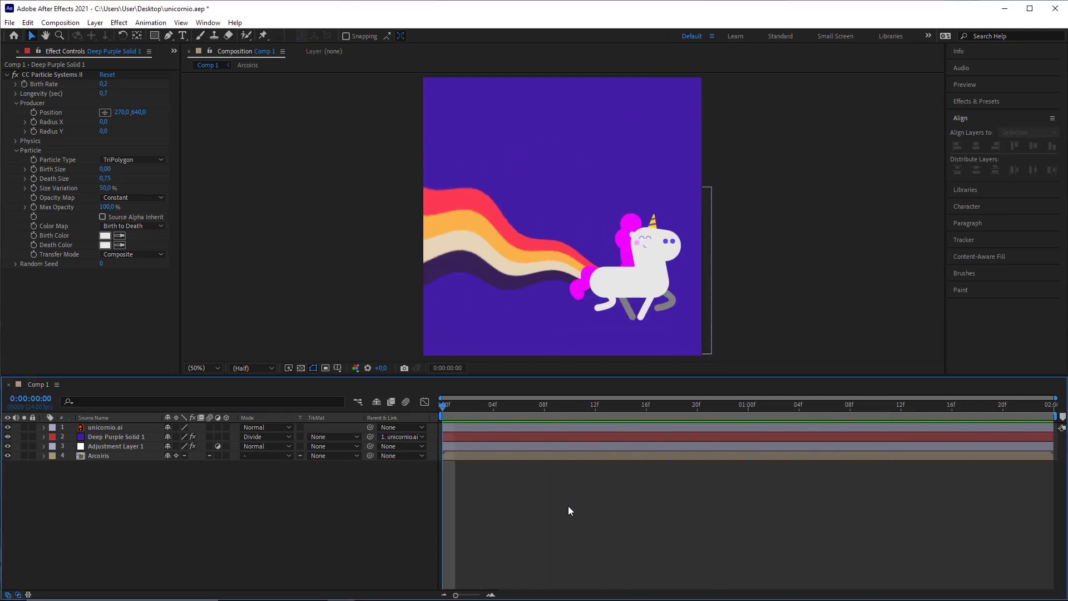
key("space")
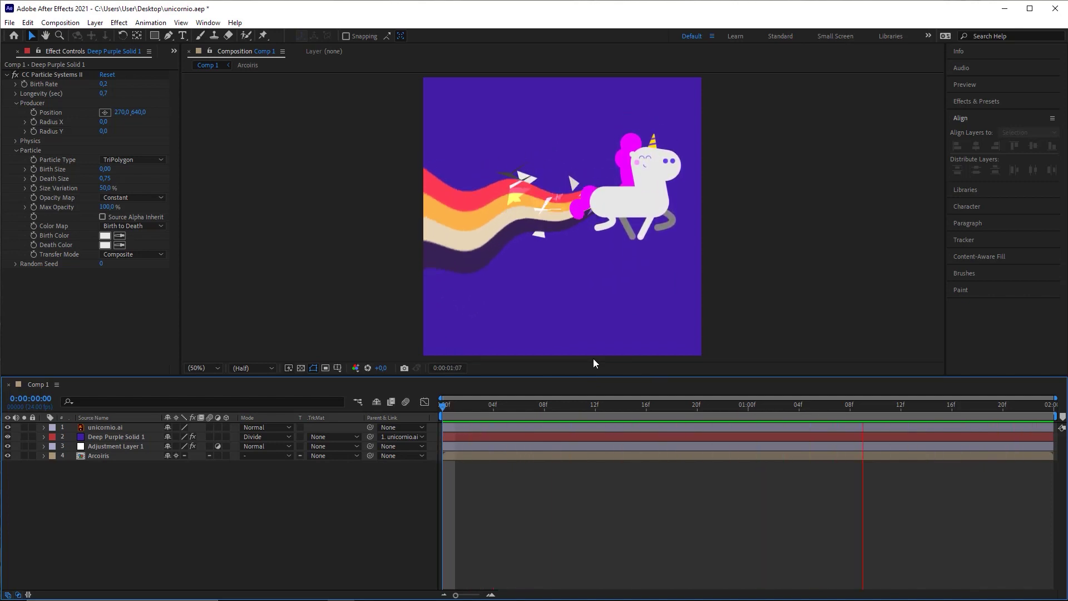
key("space")
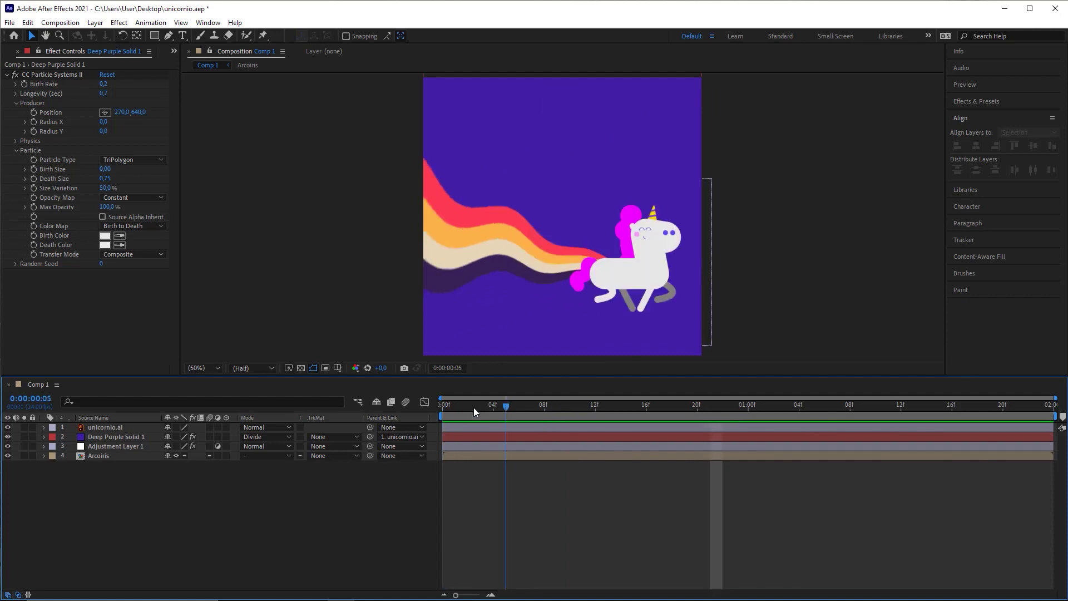
Add a layer marker to Deep Purple Solid 1 at 0:00:00:10, where the particles begin to emerge
left_click_drag(444, 408, 570, 415)
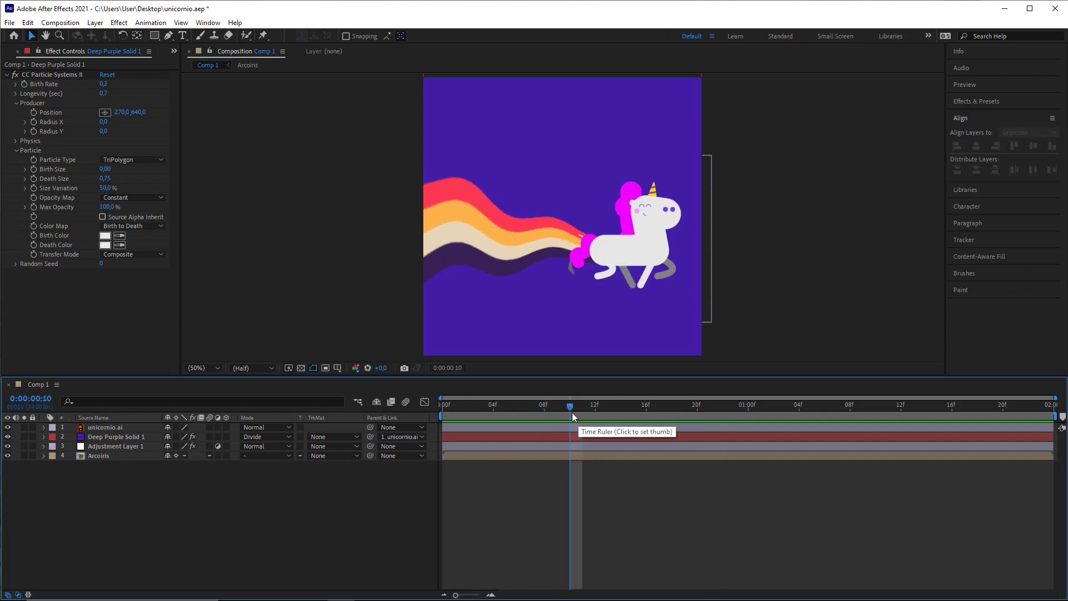
left_click_drag(554, 406, 568, 408)
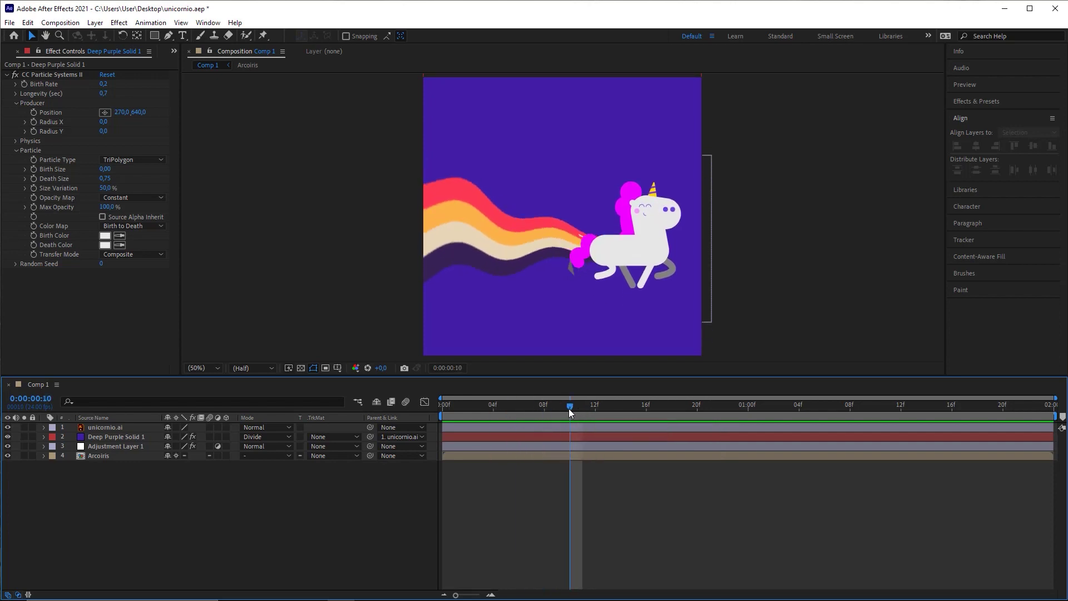
left_click(595, 436)
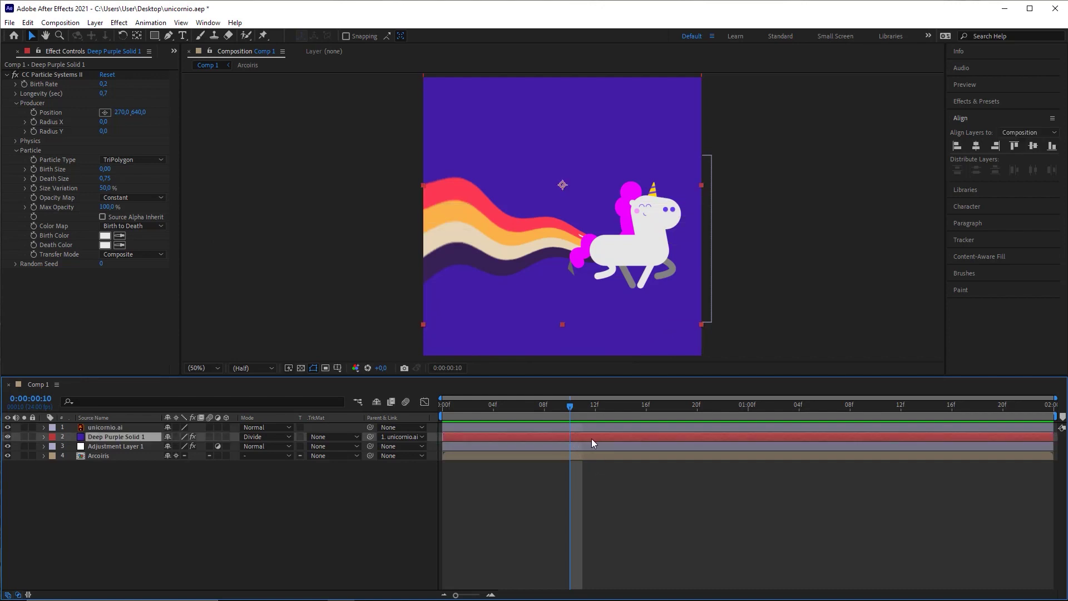
left_click(95, 23)
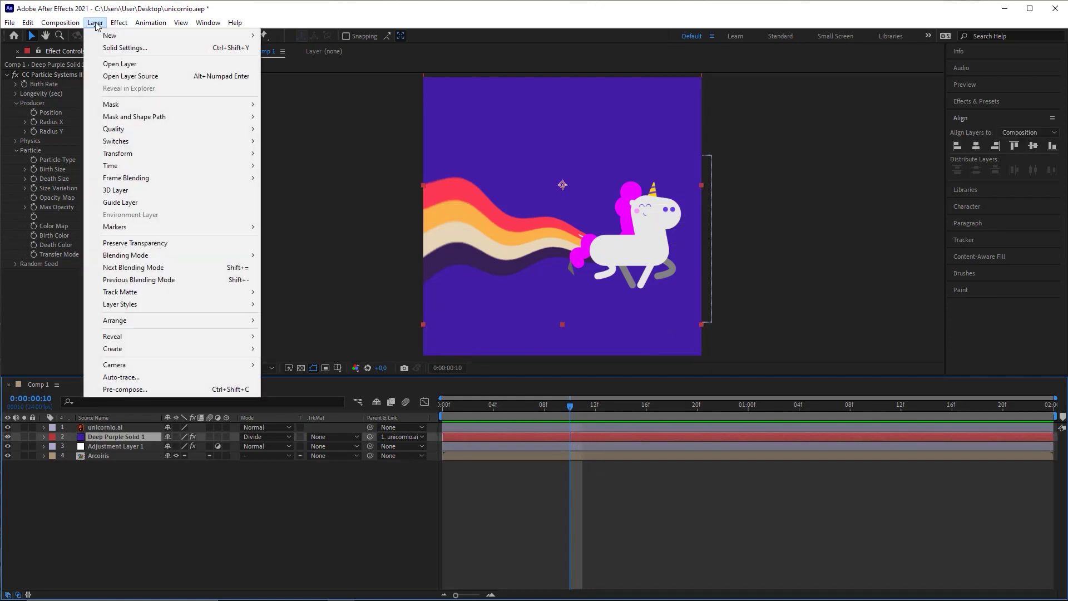
mouse_move(136, 228)
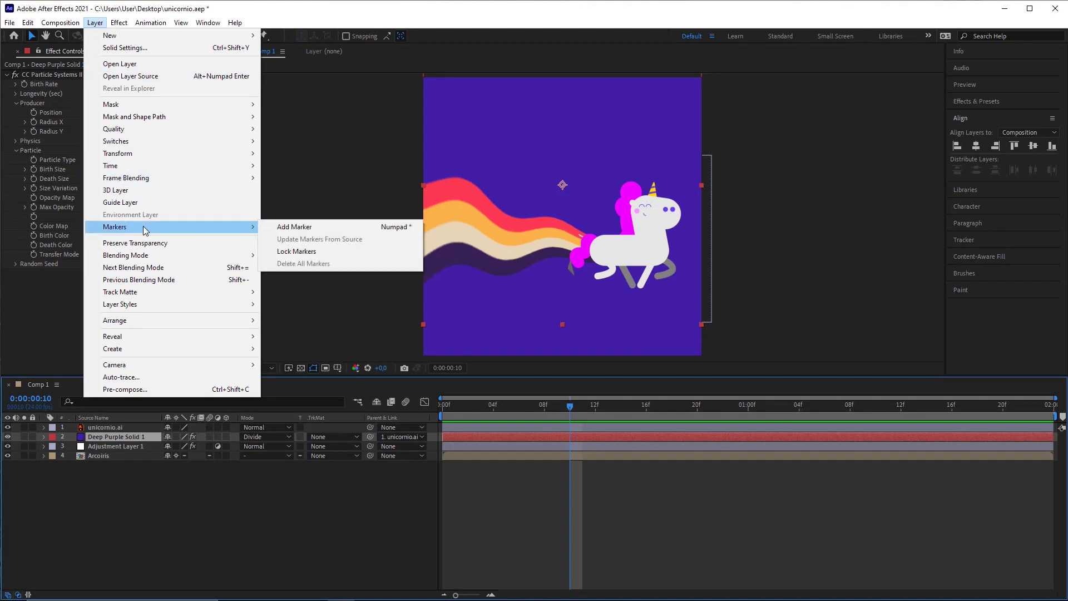
left_click(299, 229)
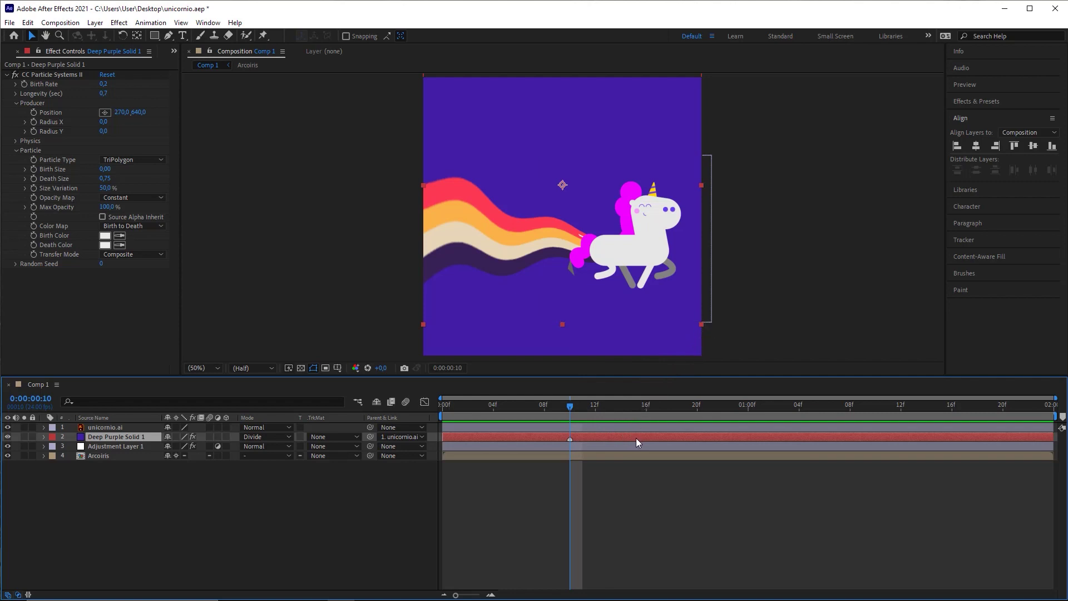
Slide Deep Purple Solid 1 earlier so its marker sits at 0:00:00:00, extend its end to the composition's end, and preview
left_click_drag(636, 439, 613, 440)
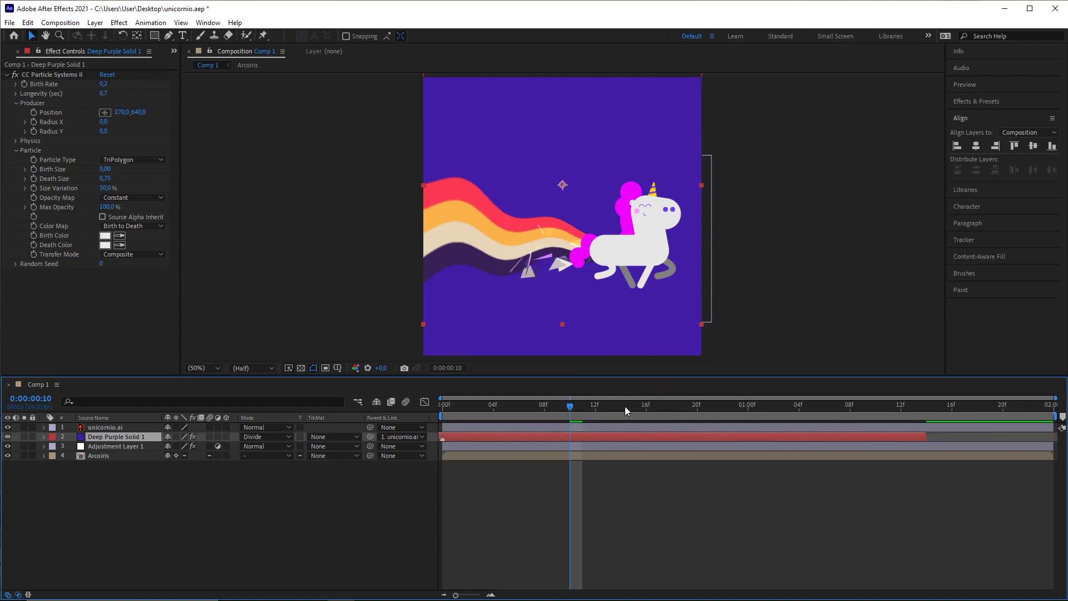
left_click_drag(625, 406, 856, 410)
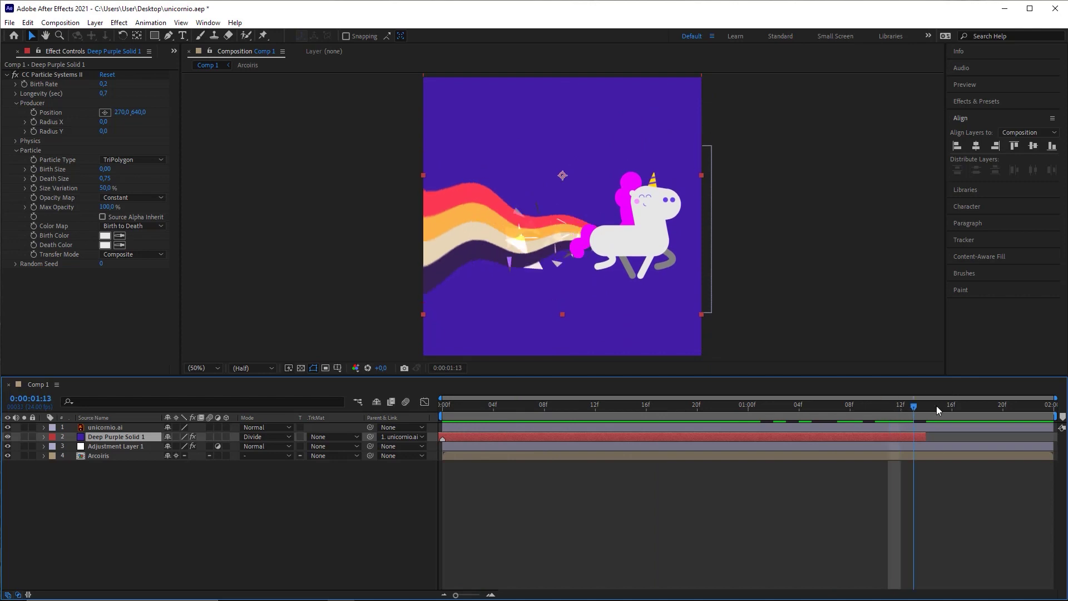
key("space")
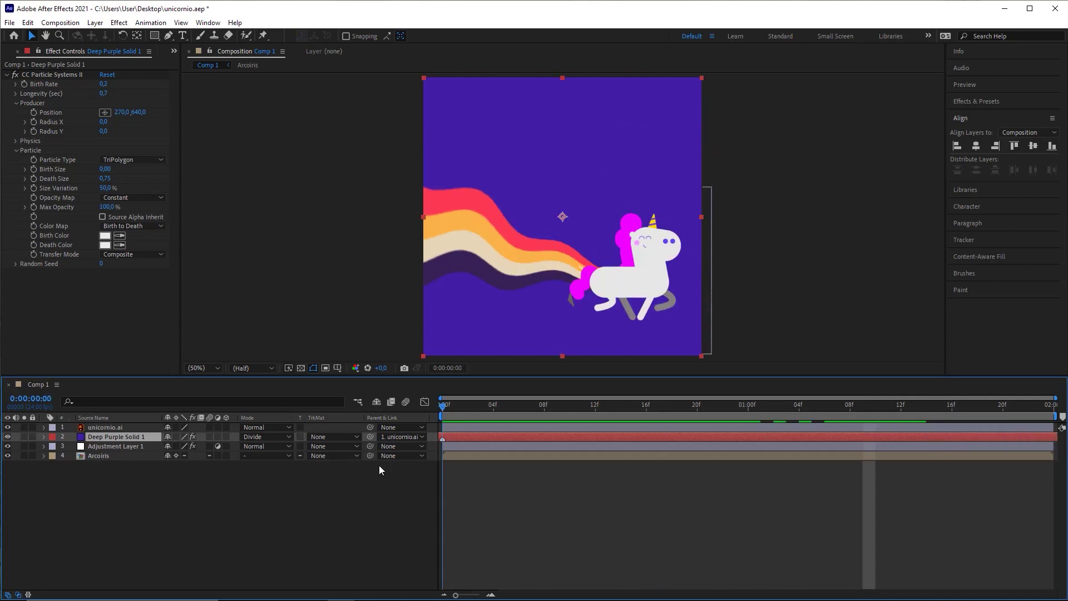
key("Home")
key("space")
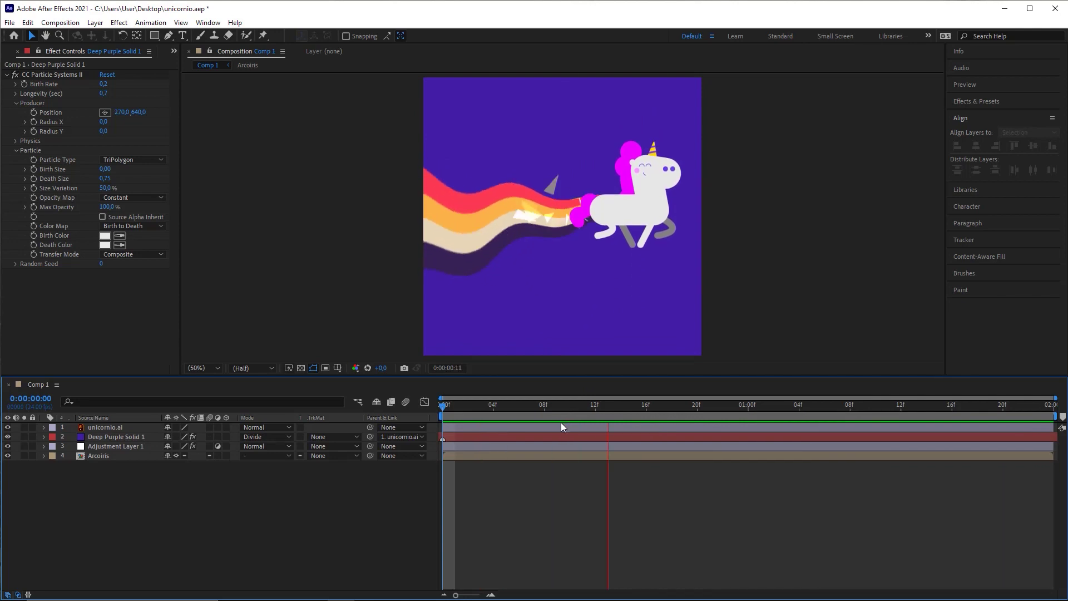
Shift Deep Purple Solid 1 further before the composition's start, extend its end to the two-second mark, and preview from the beginning
left_click_drag(440, 408, 496, 430)
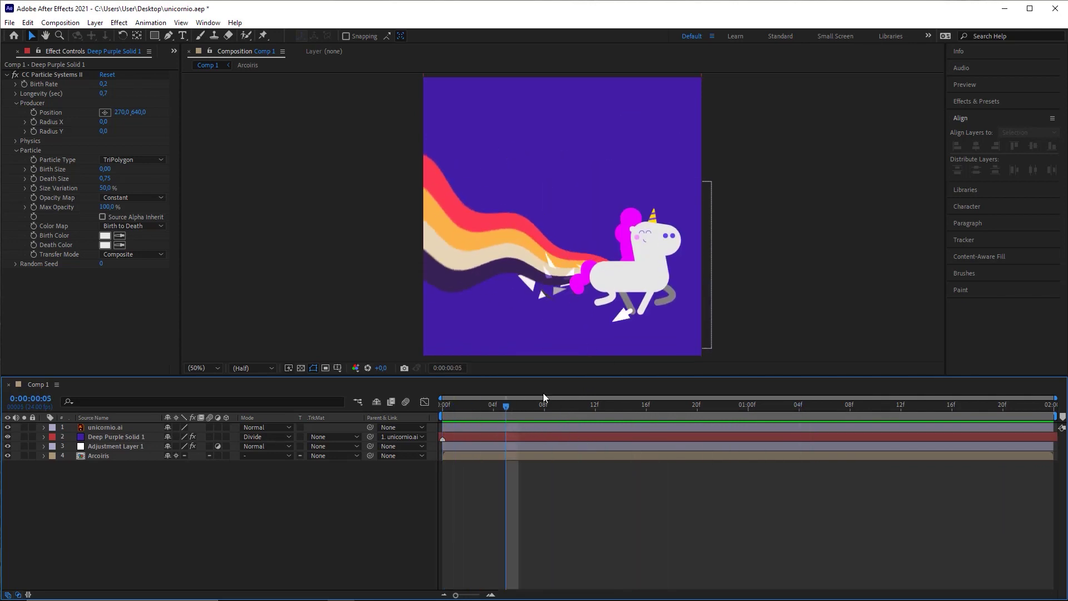
left_click(453, 436)
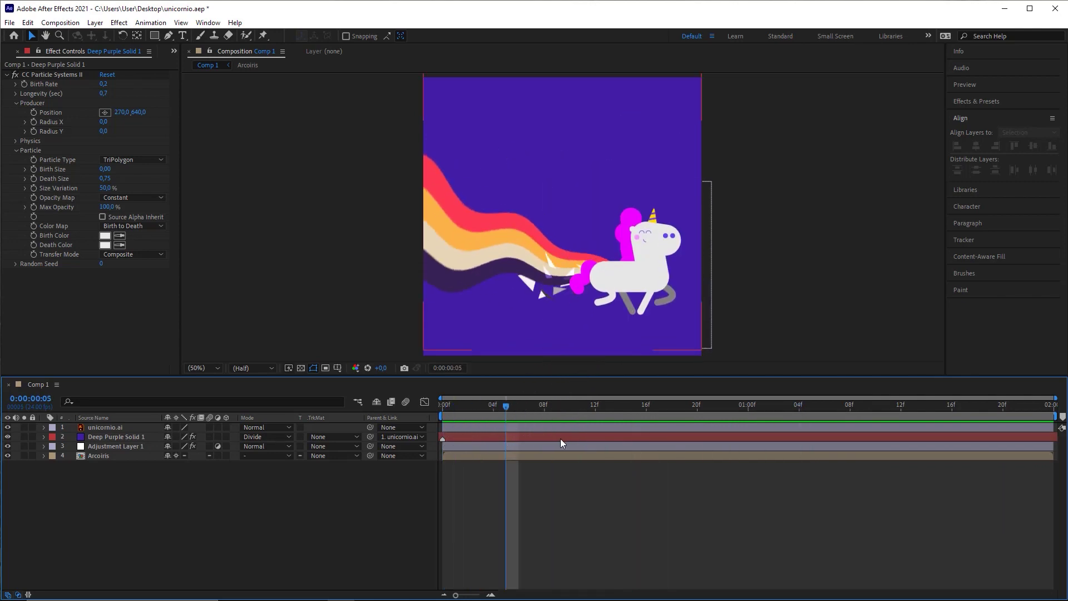
left_click_drag(587, 436, 465, 442)
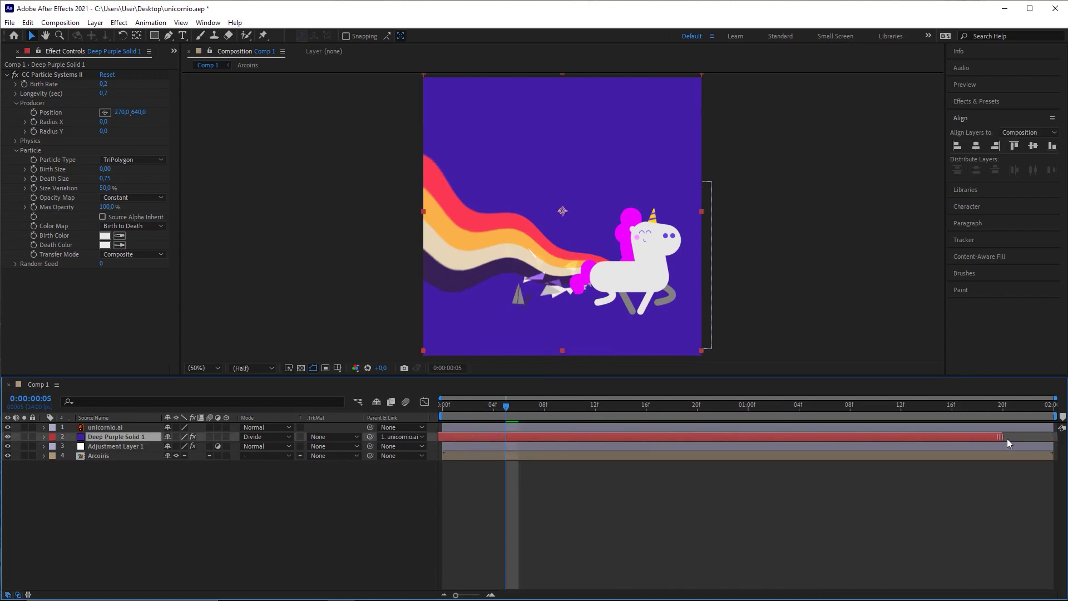
left_click_drag(968, 436, 1053, 438)
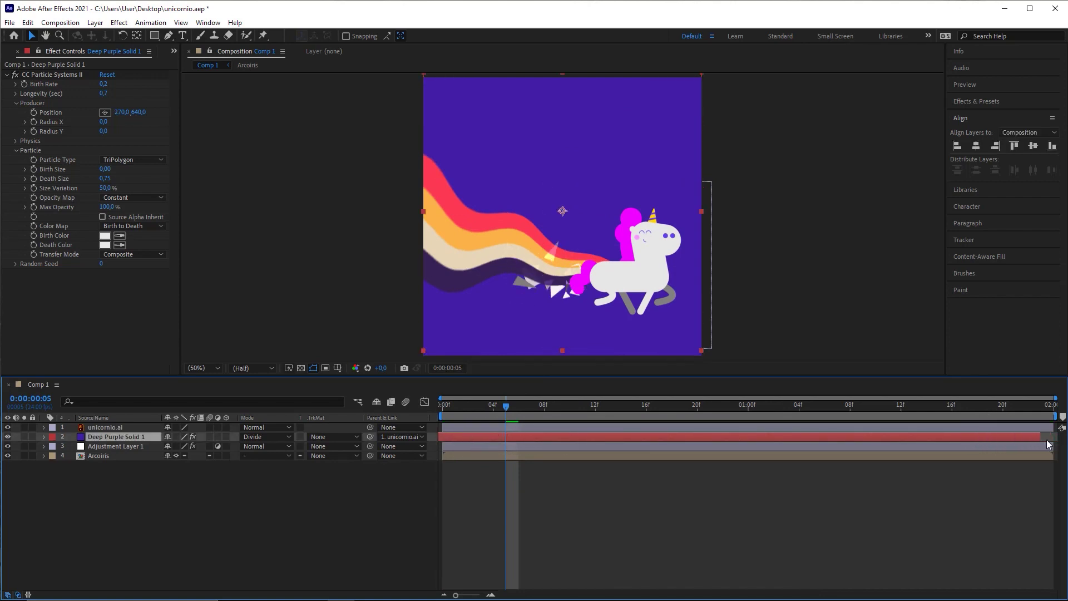
left_click(785, 519)
key("space")
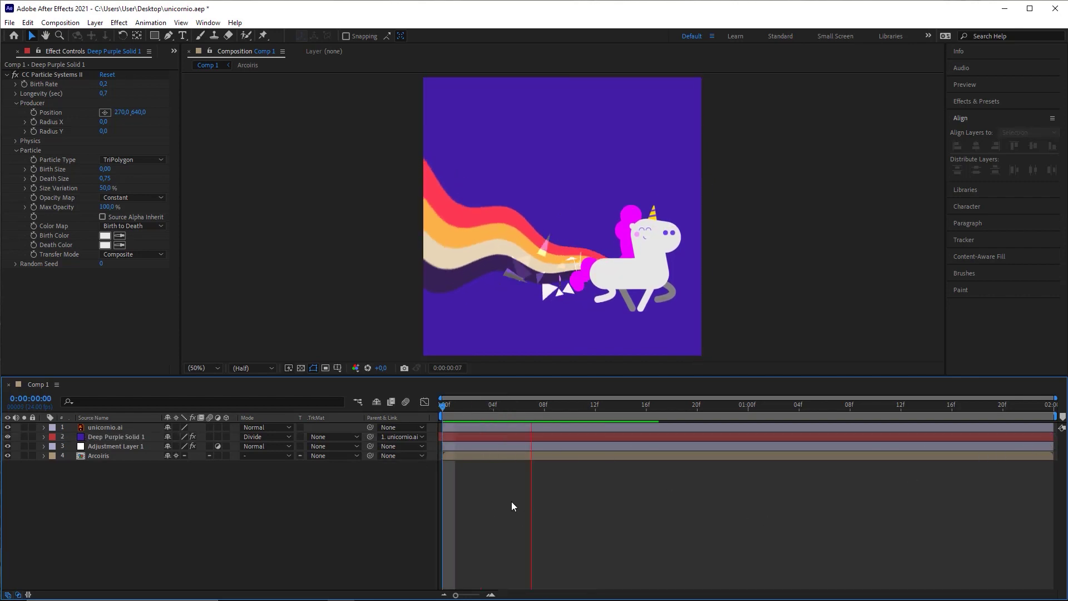